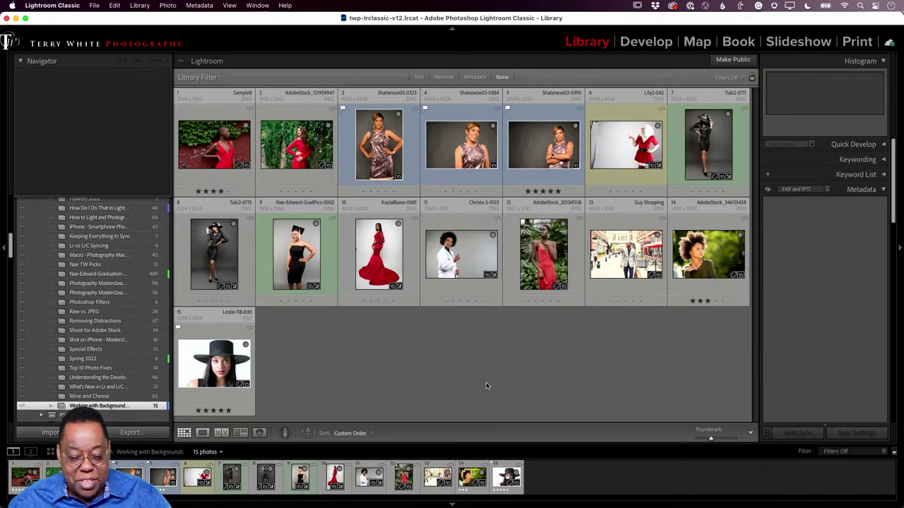
- Examine the EXIF metadata of the Sample8 photo of the woman in a red dress against the brick wall
click(238, 176)
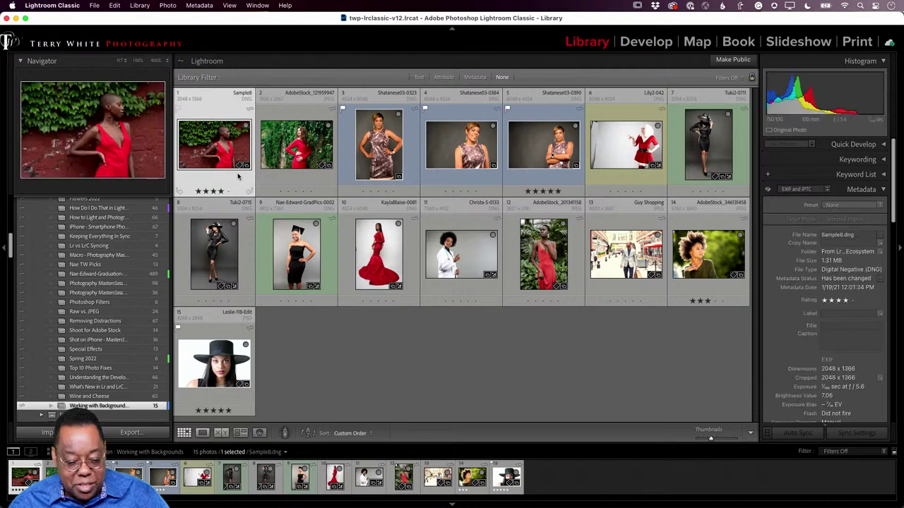
key(d)
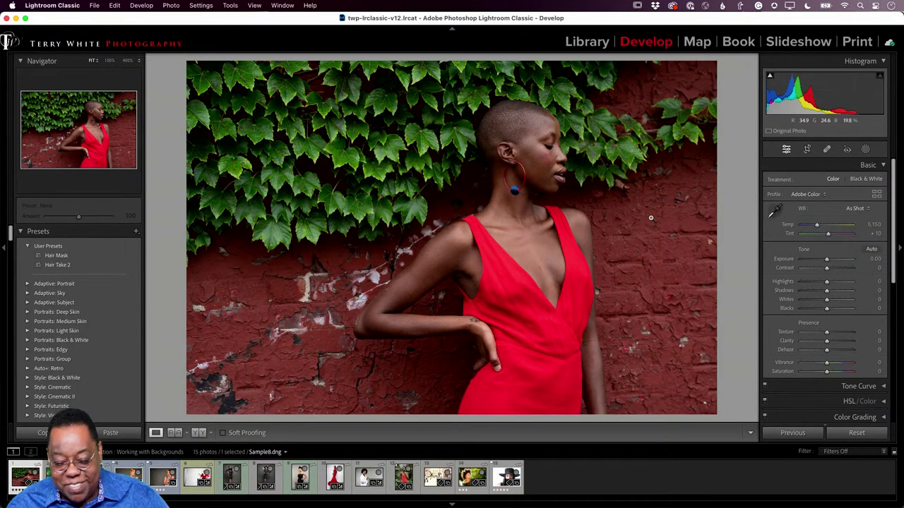
scroll(802, 276, down, 2)
scroll(802, 277, up, 2)
key(e)
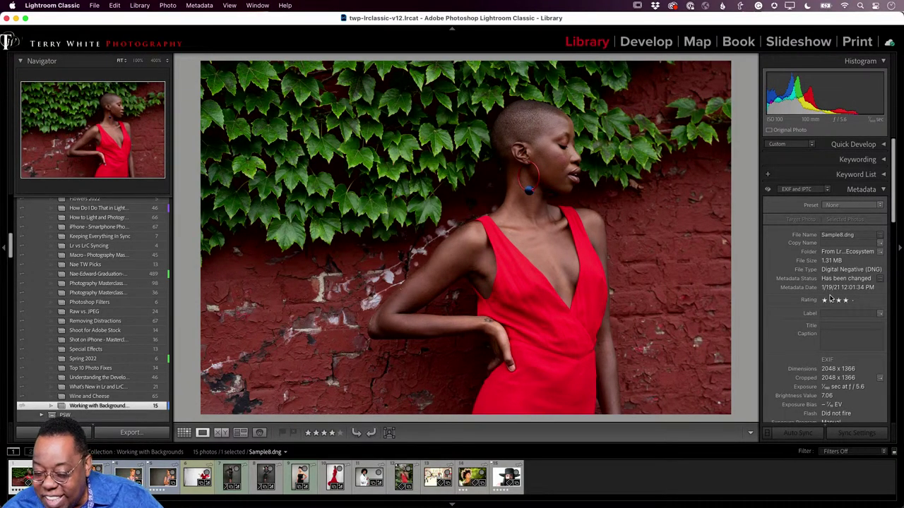
scroll(830, 295, down, 4)
scroll(830, 295, down, 2)
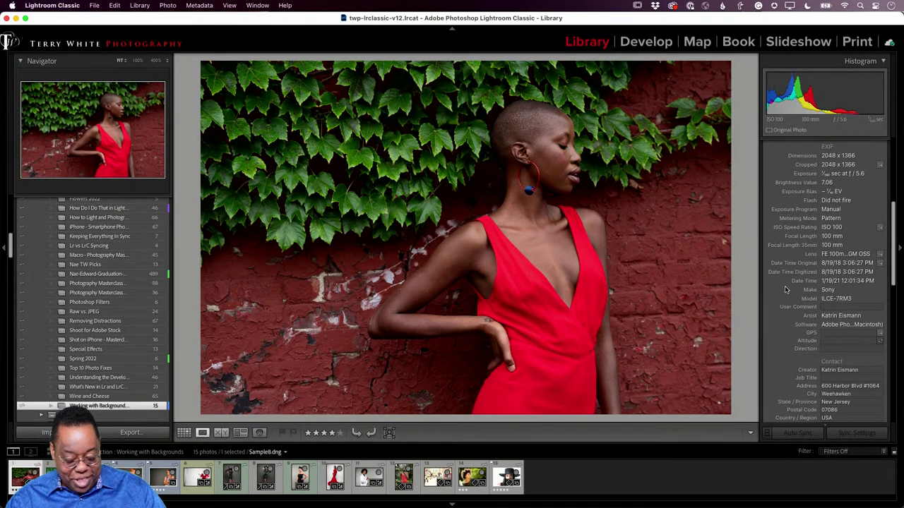
key(g)
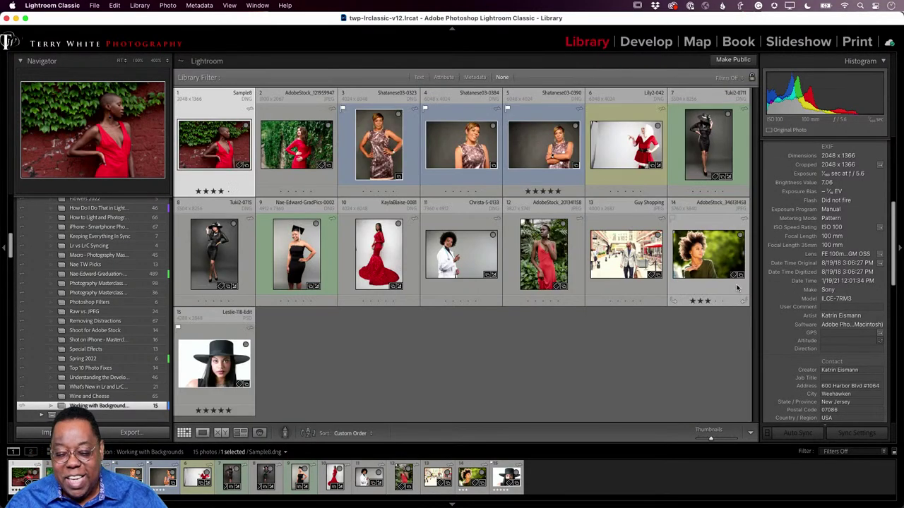
- Mask the woman's red dress in the Sample8 photo with an Objects selection, brushing over the dress at size 13
key(d)
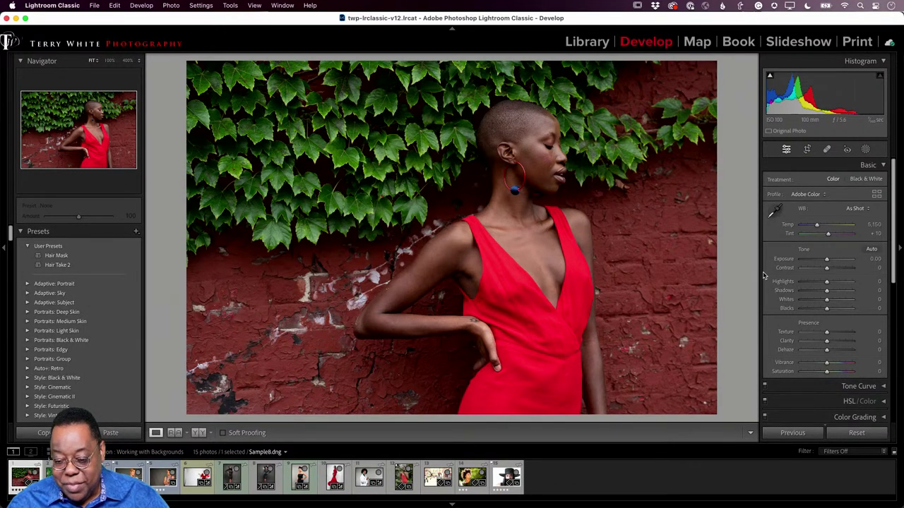
click(866, 150)
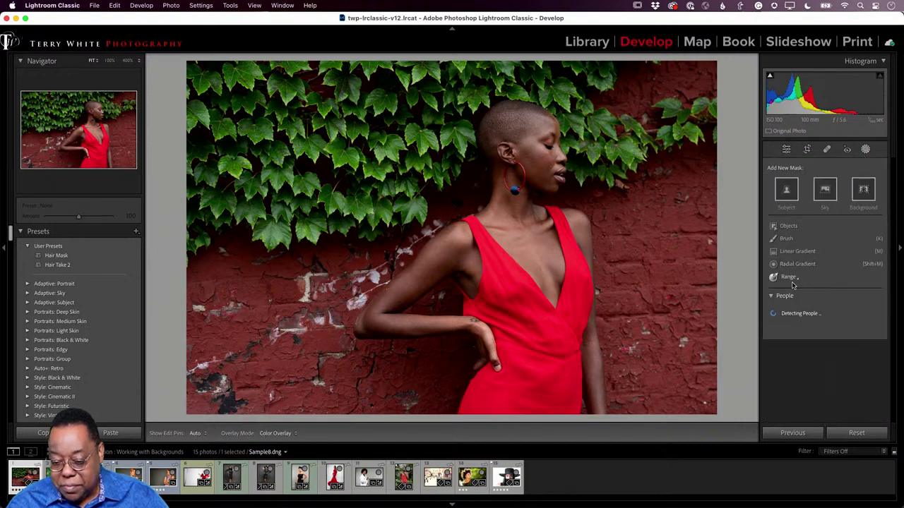
click(785, 226)
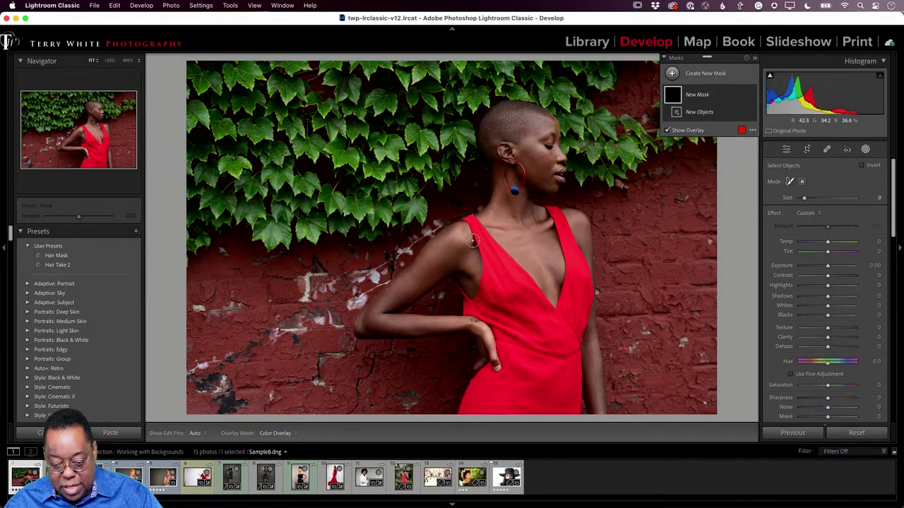
key(])
key(])
mouse_move(470, 224)
mouse_down()
mouse_move(499, 271)
mouse_move(500, 247)
mouse_move(518, 287)
mouse_move(557, 314)
mouse_move(572, 265)
mouse_move(559, 209)
mouse_move(590, 295)
mouse_move(578, 420)
mouse_move(464, 419)
mouse_move(493, 355)
mouse_move(481, 315)
mouse_move(459, 298)
mouse_move(480, 298)
mouse_move(492, 270)
mouse_move(513, 302)
mouse_up()
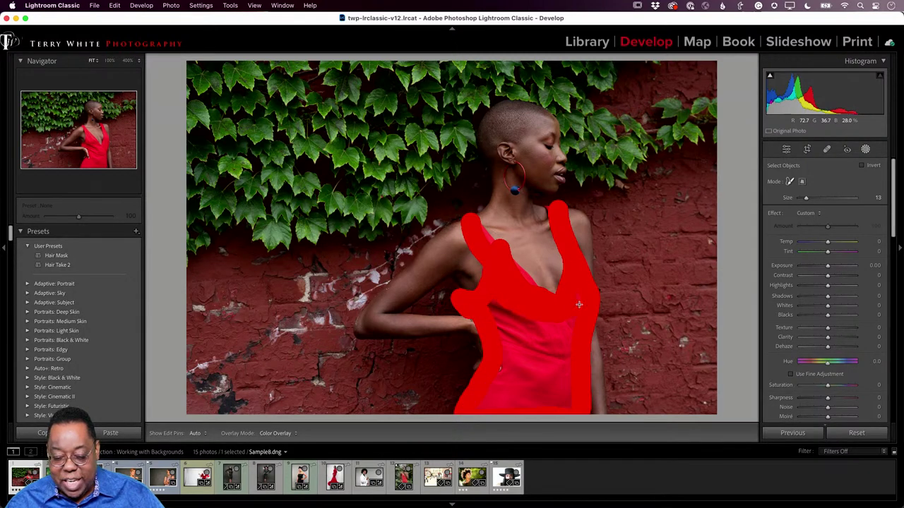
drag(538, 410, 494, 408)
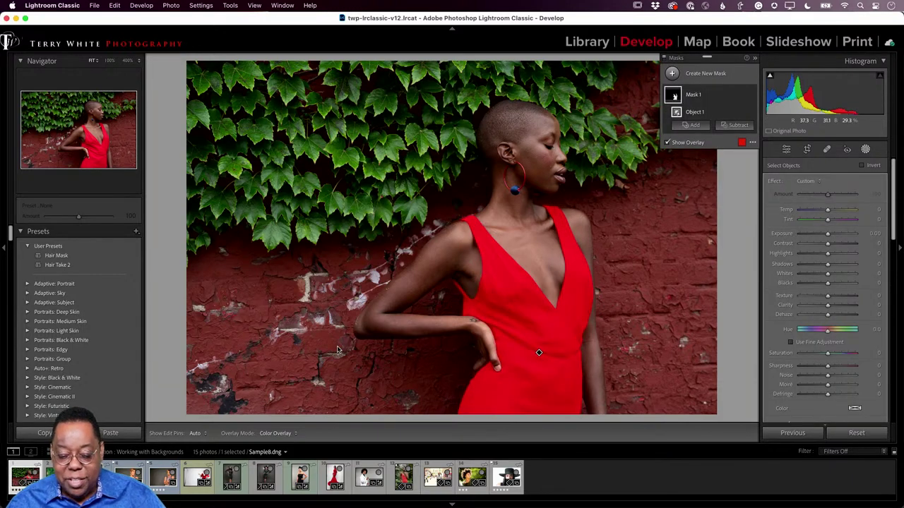
- Shift the dress mask's hue to 77.8 and compare the photo with the mask hidden and shown
drag(828, 333, 839, 332)
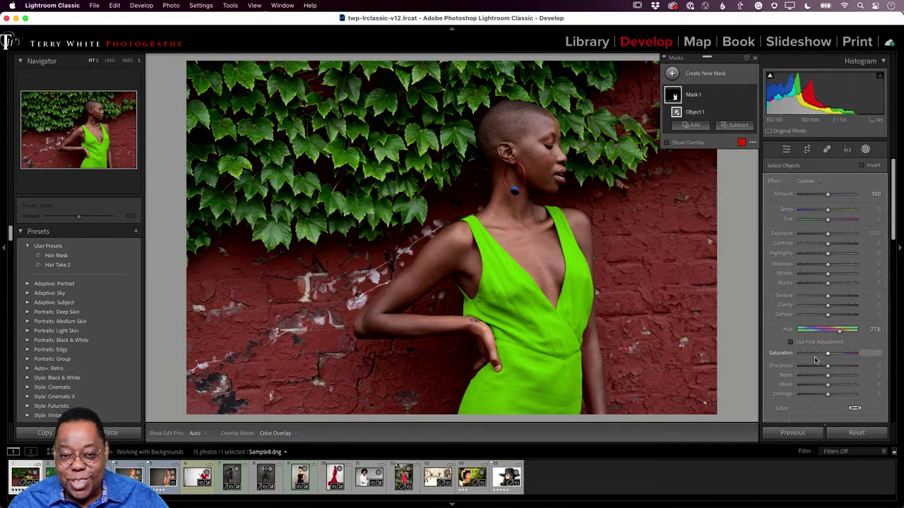
click(750, 95)
click(750, 95)
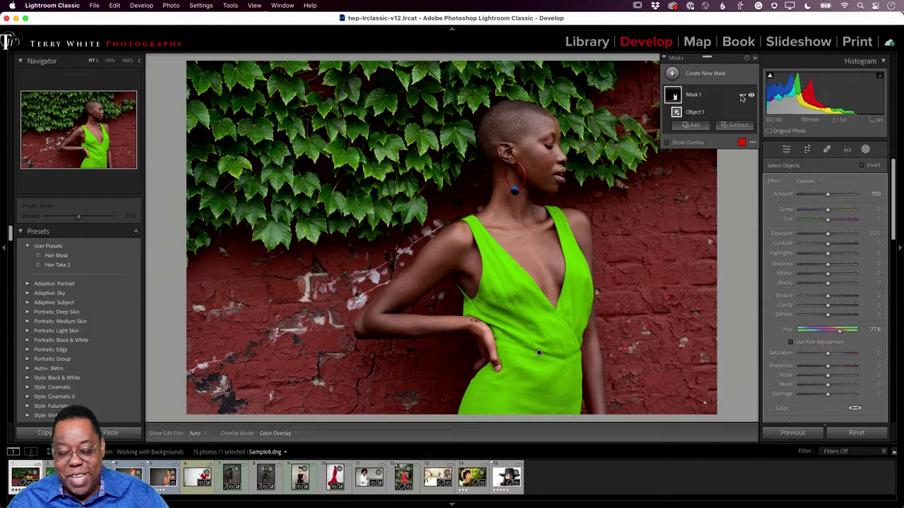
- Delete the dress mask and bring up the options for adding a new mask
click(742, 96)
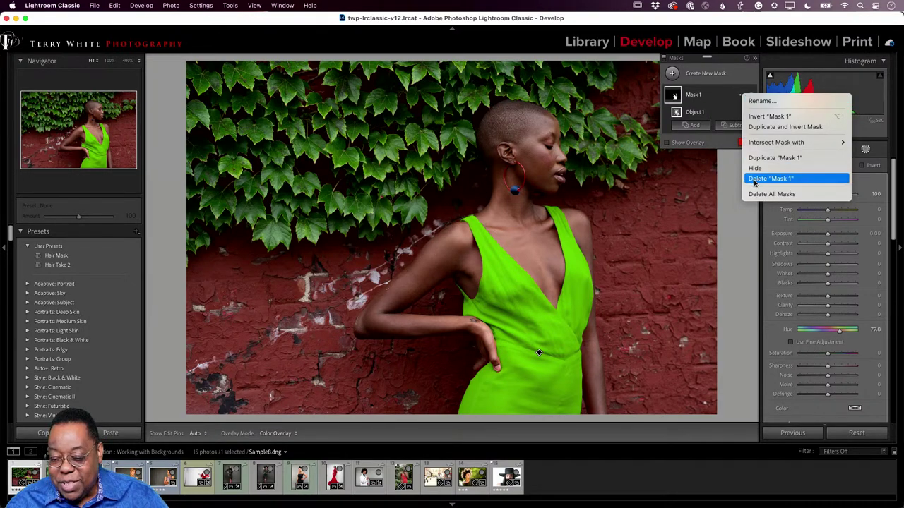
click(755, 179)
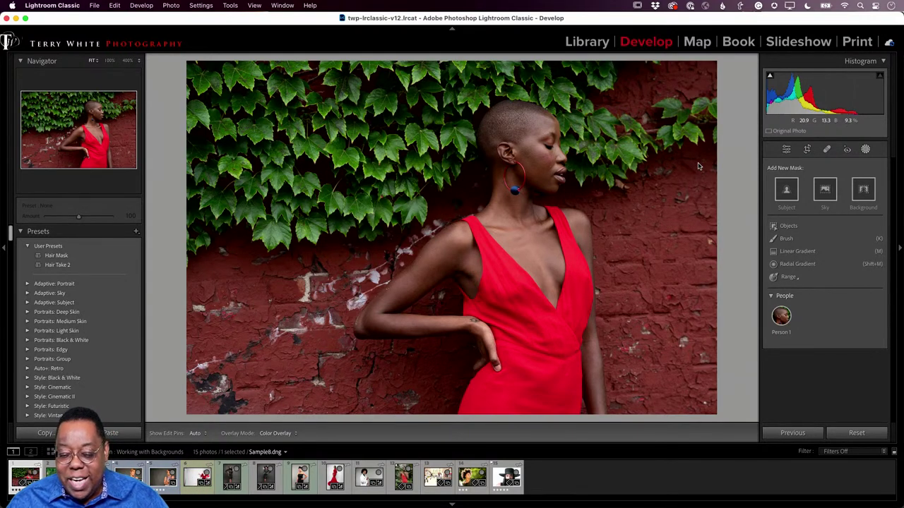
click(865, 149)
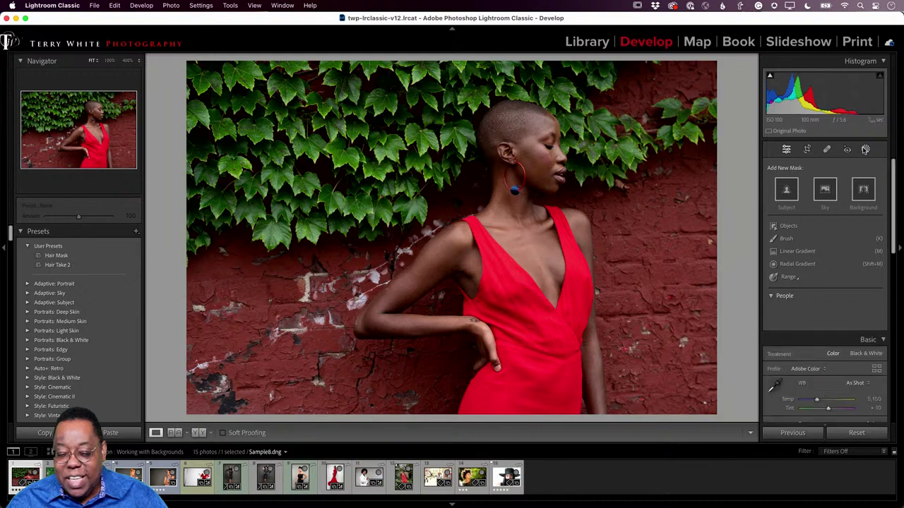
click(865, 149)
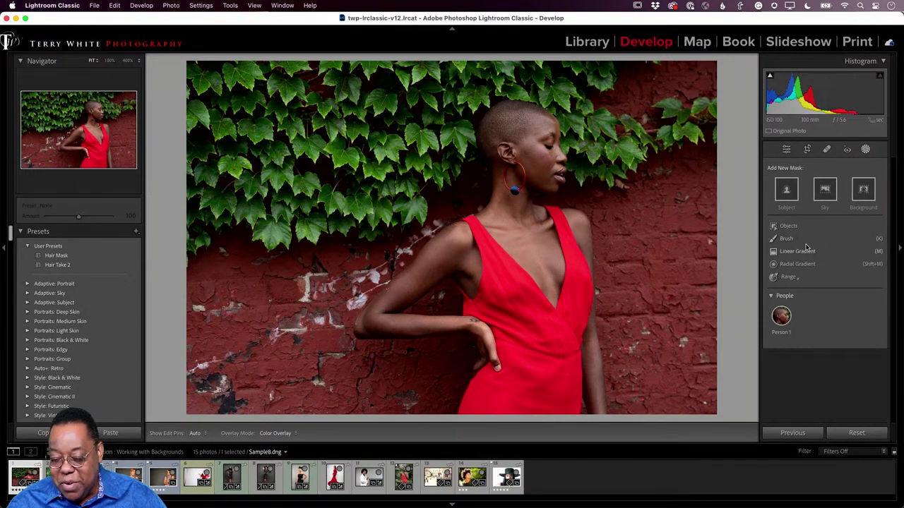
- Create an Objects mask of the dress in rectangle mode, framing the woman's torso and dress
click(787, 226)
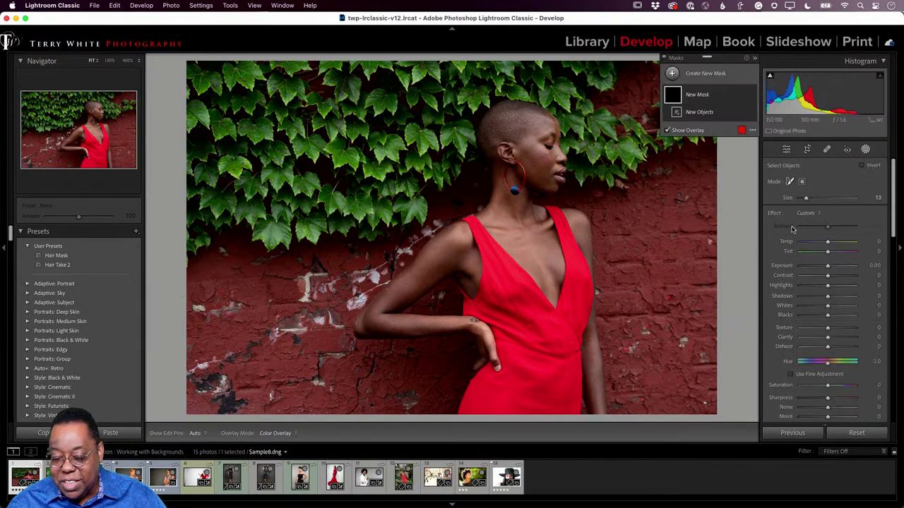
click(802, 183)
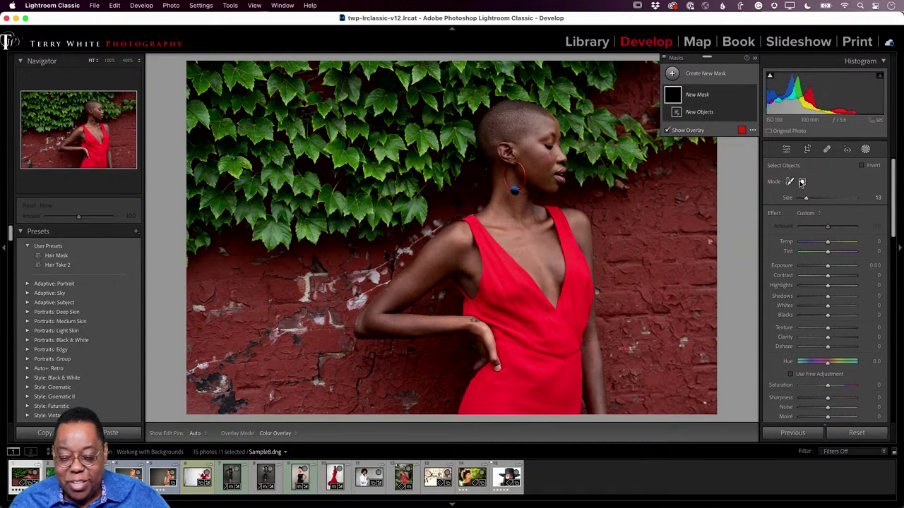
click(801, 182)
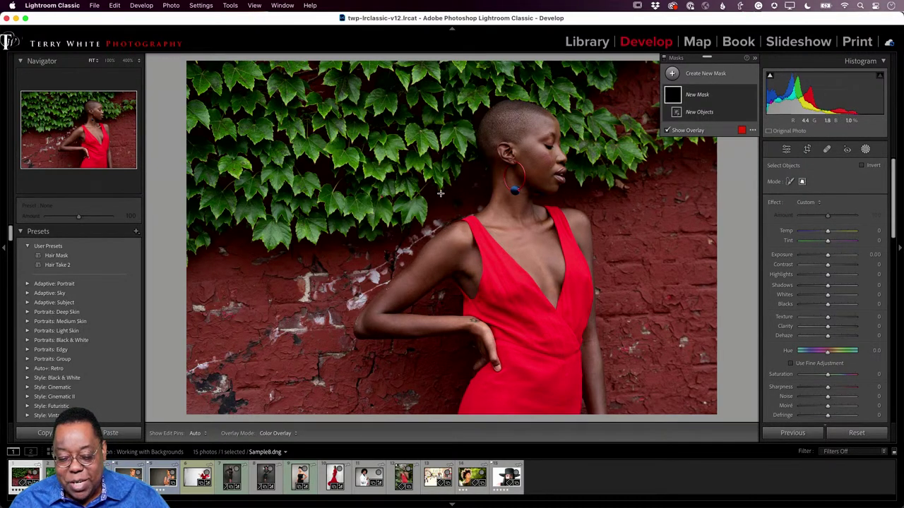
drag(432, 187, 596, 427)
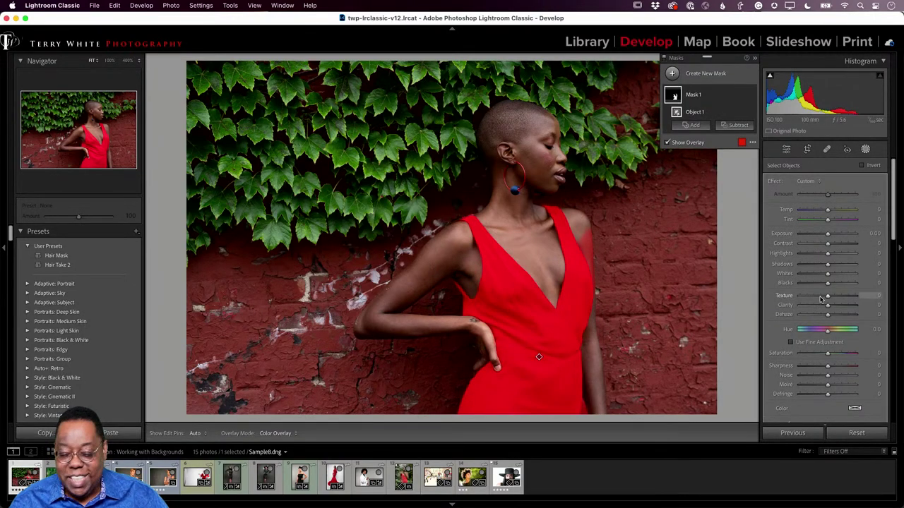
- Shift the new dress mask's hue to -88.8, and reset all edits on the photo
mouse_move(824, 332)
mouse_down()
mouse_move(834, 332)
mouse_move(813, 332)
mouse_up()
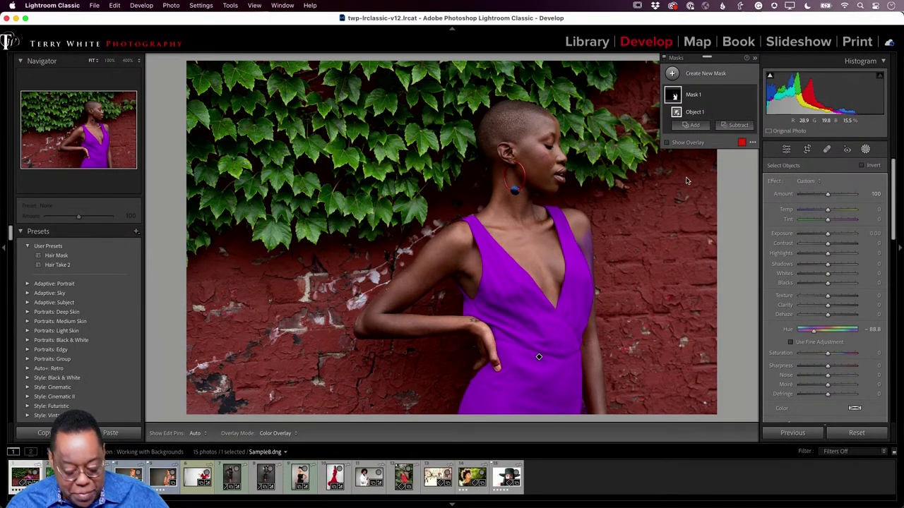
click(855, 433)
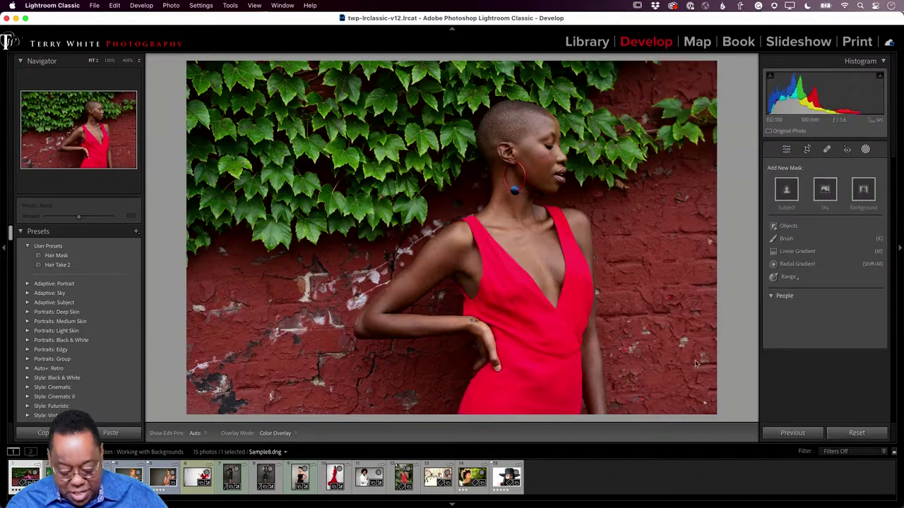
- Open the photo AdobeStock_121959947 for developing and create an automatic mask of its background
key(g)
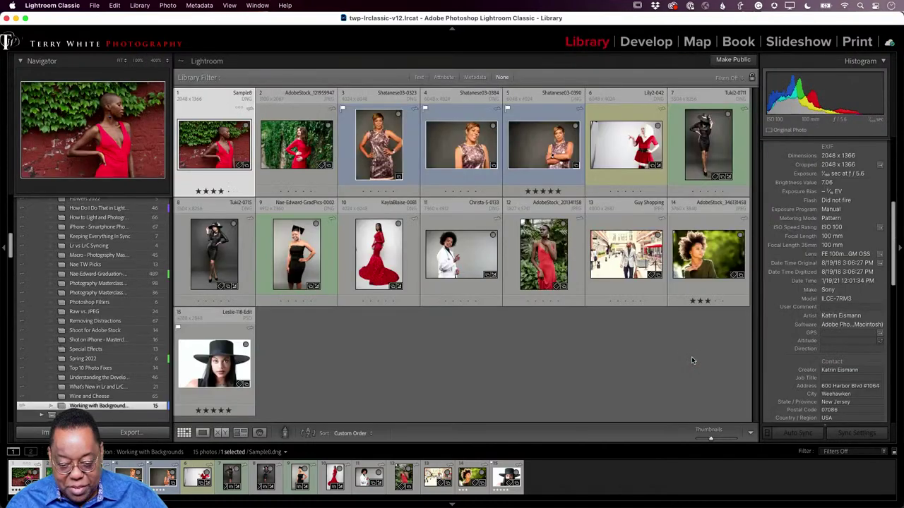
double_click(295, 144)
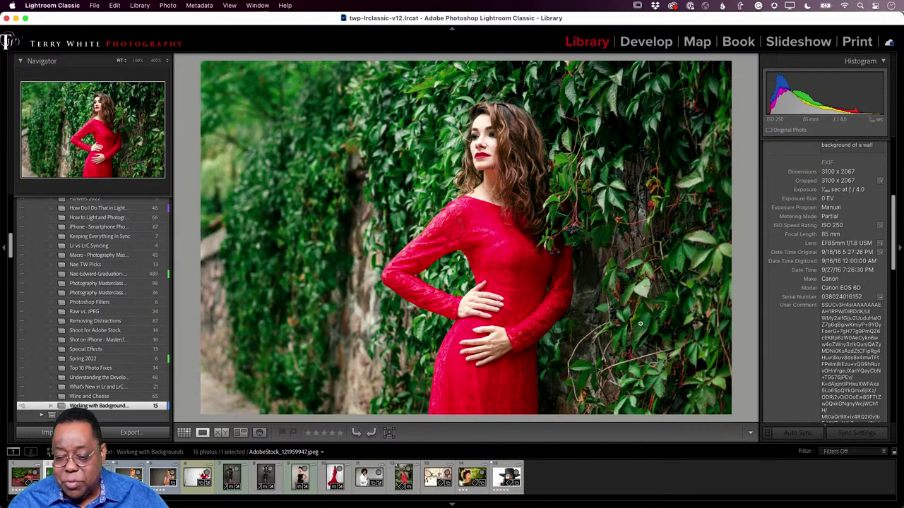
click(644, 42)
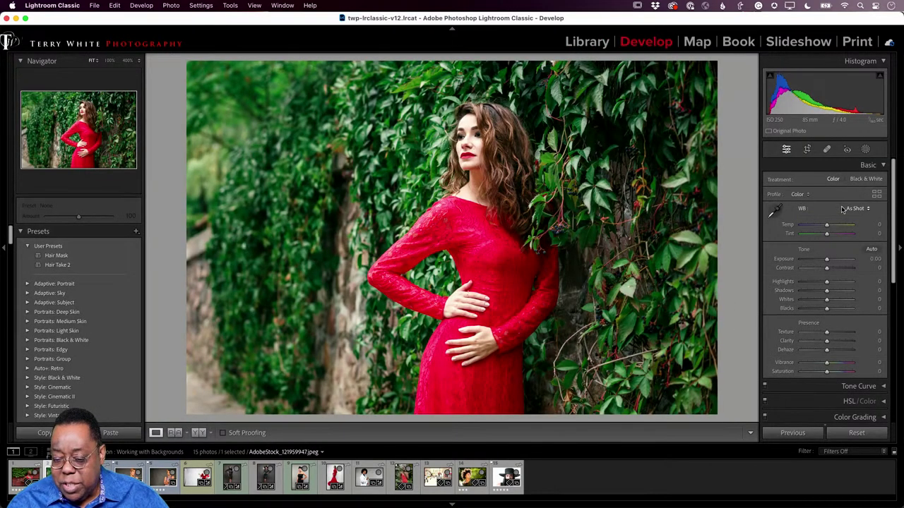
click(866, 150)
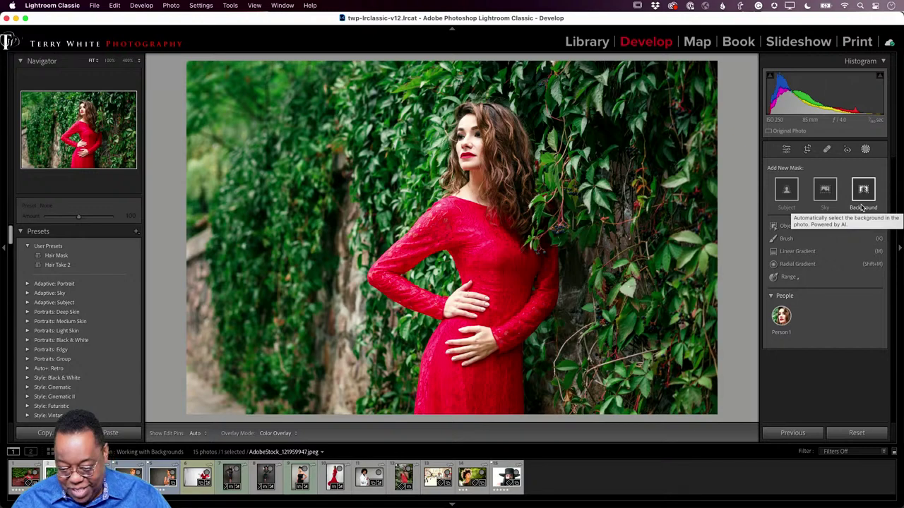
click(861, 206)
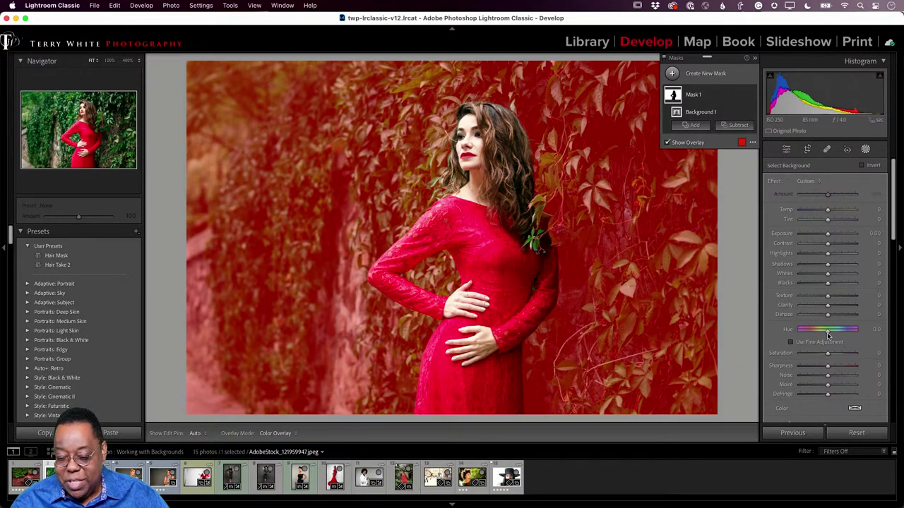
- Try shifting the background mask's hue to -180 and to 11.7, and undo the hue changes
drag(829, 334, 795, 340)
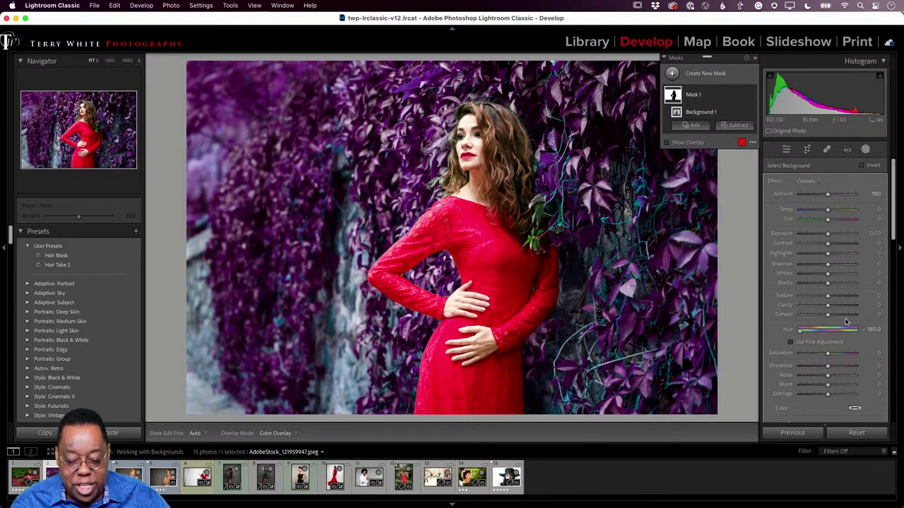
drag(803, 333, 829, 335)
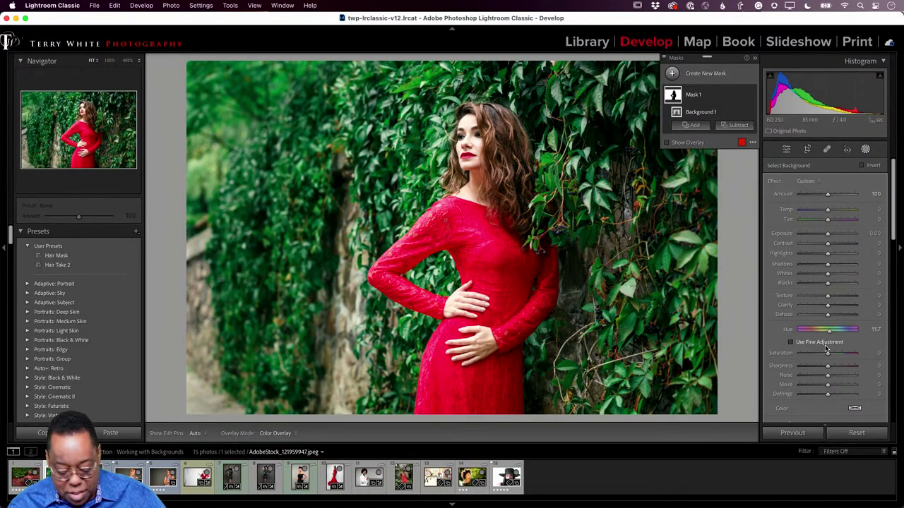
key(super+z)
key(super+z)
key(super+z)
- Try a red colour tint with hue 353 and saturation 90% on the background mask, and undo it
scroll(826, 351, down, 2)
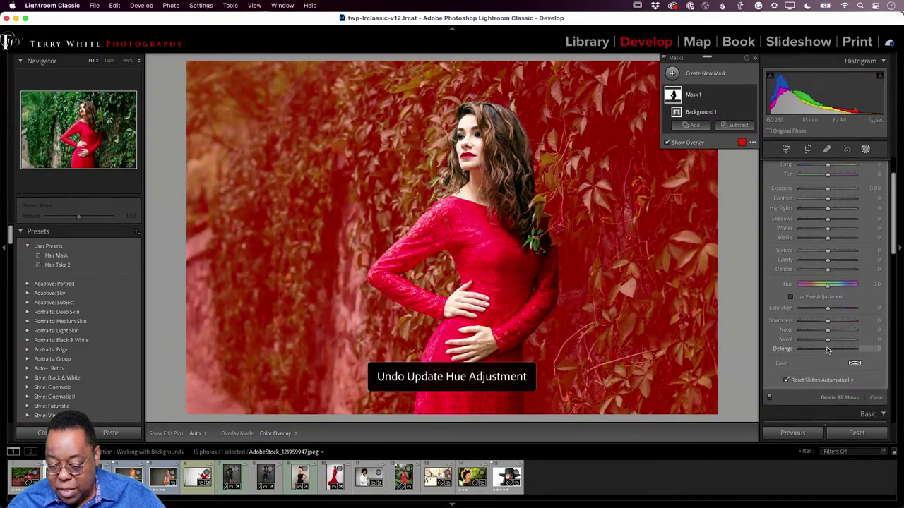
click(854, 362)
drag(821, 361, 839, 353)
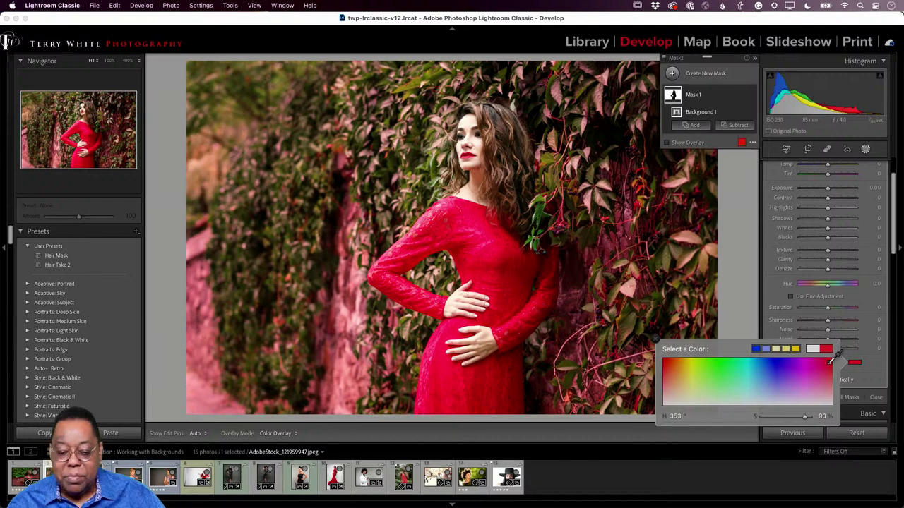
key(Escape)
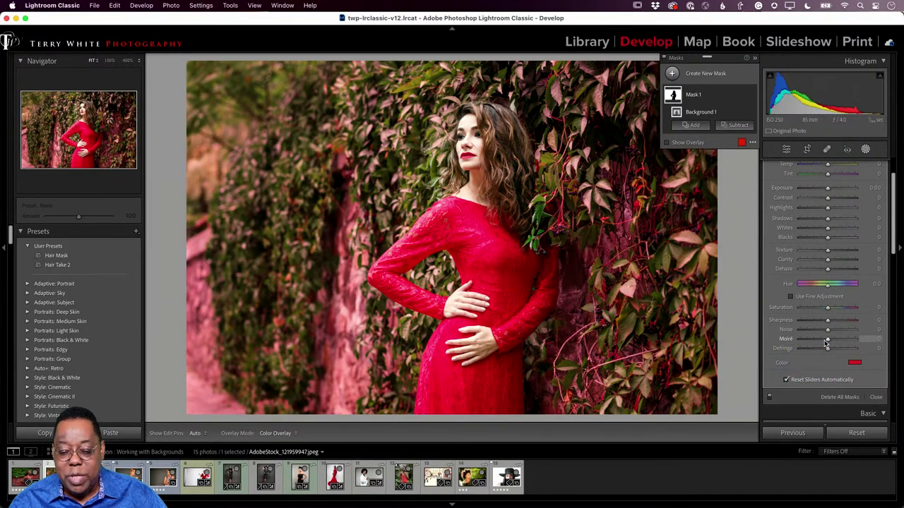
key(super+z)
key(o)
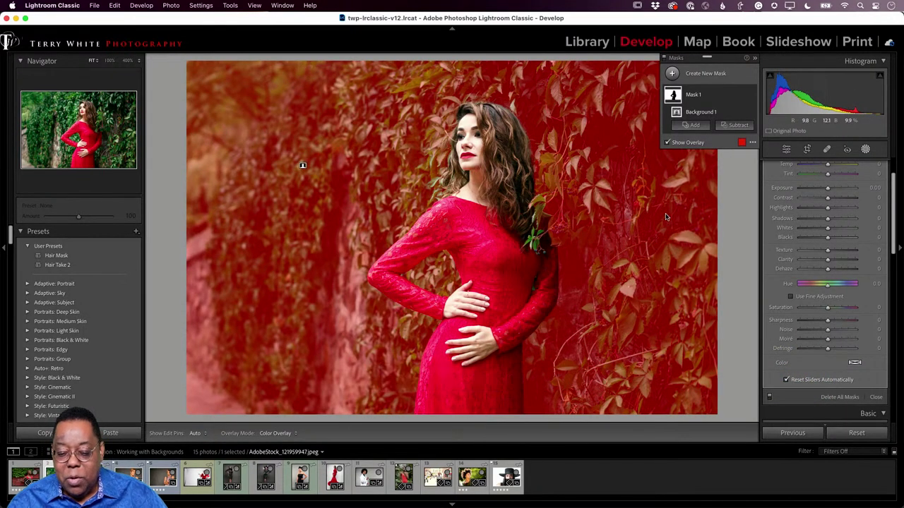
- Lower the background mask's exposure to -1.03 and show the unedited photo for comparison
scroll(798, 273, up, 3)
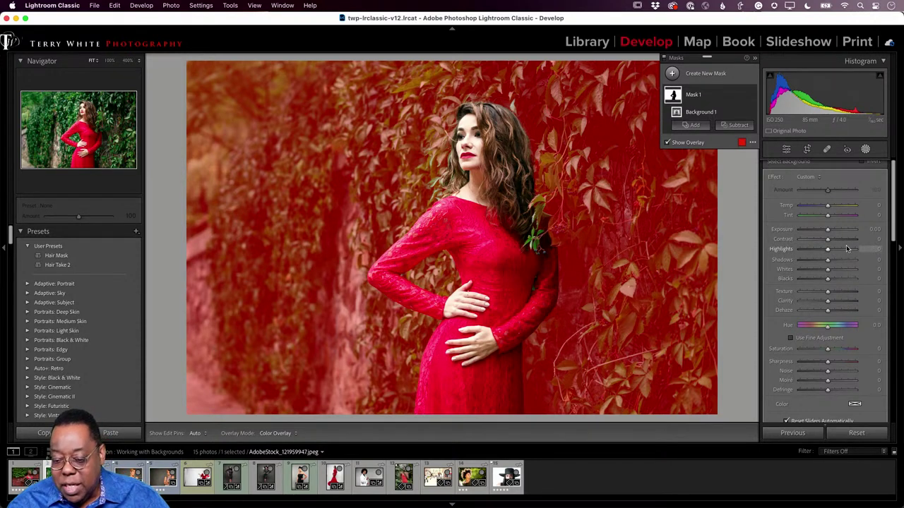
drag(828, 230, 820, 238)
key(backslash)
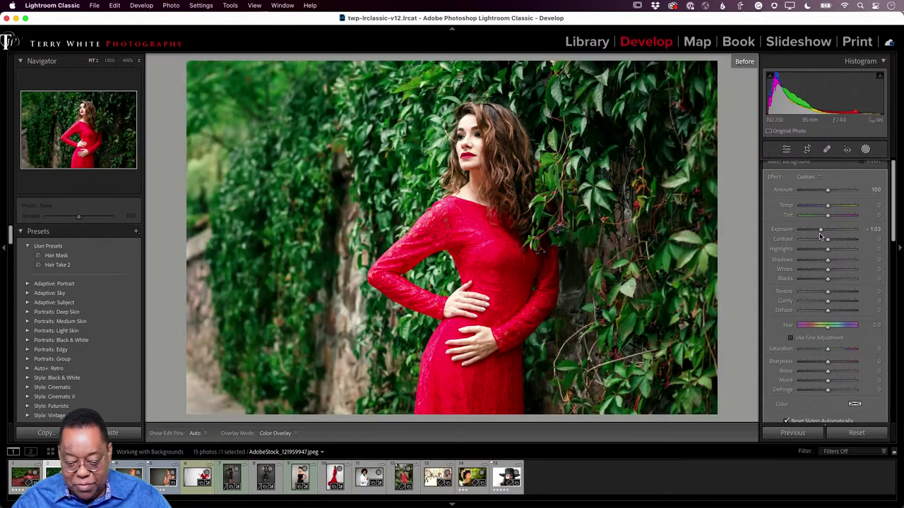
- Return to the edited view and set the background mask's texture to -100 and clarity to -54
key(backslash)
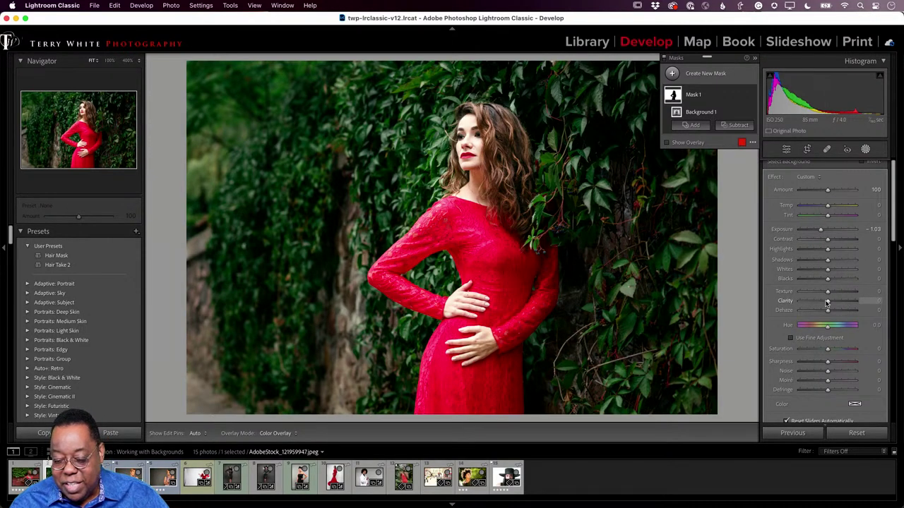
drag(828, 294, 797, 296)
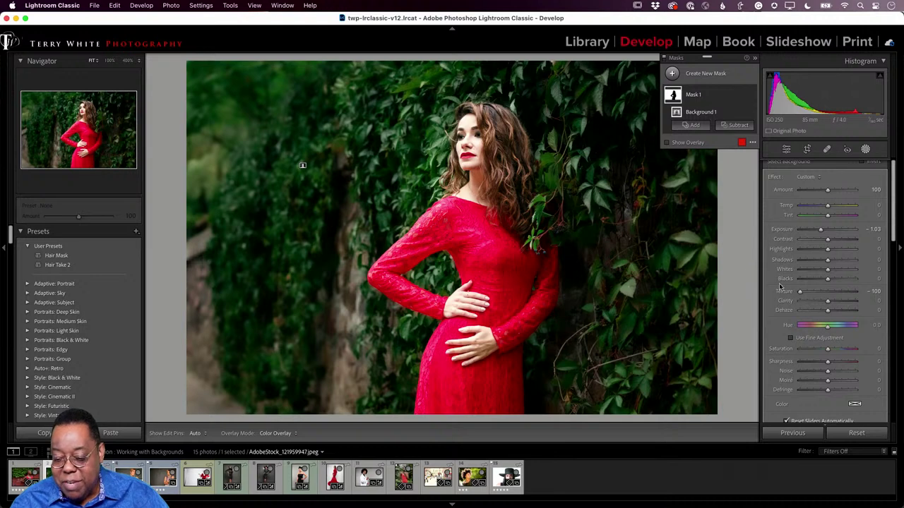
drag(828, 305, 811, 303)
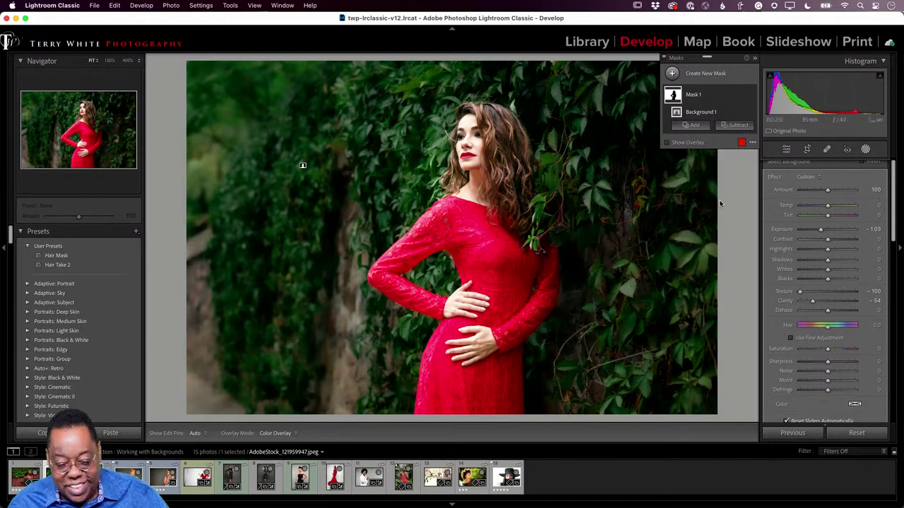
- Return to the photo grid, move Guy Shopping to third place in the collection, and open it in single-photo view
key(g)
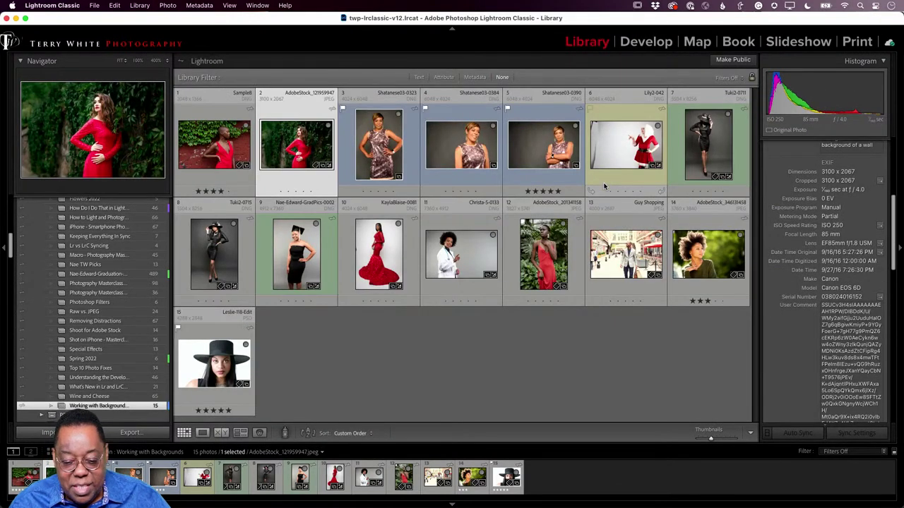
drag(628, 261, 382, 157)
double_click(381, 147)
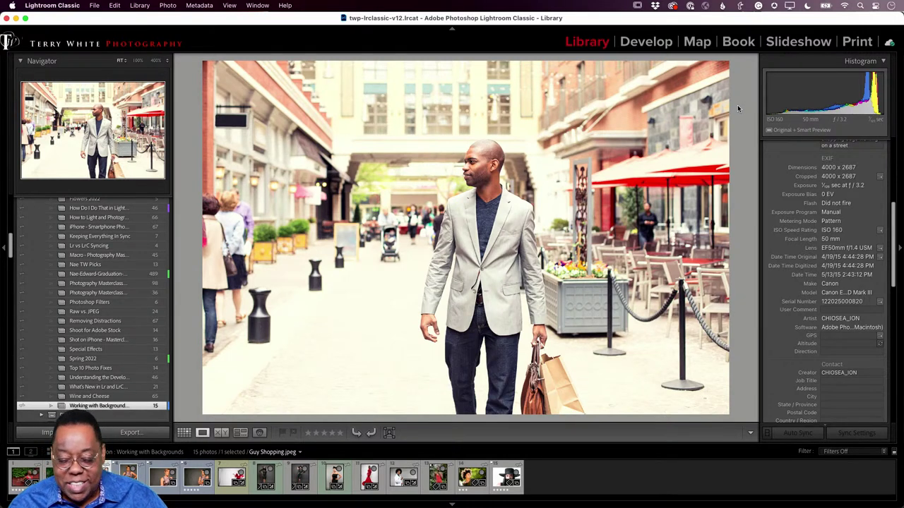
scroll(812, 212, up, 10)
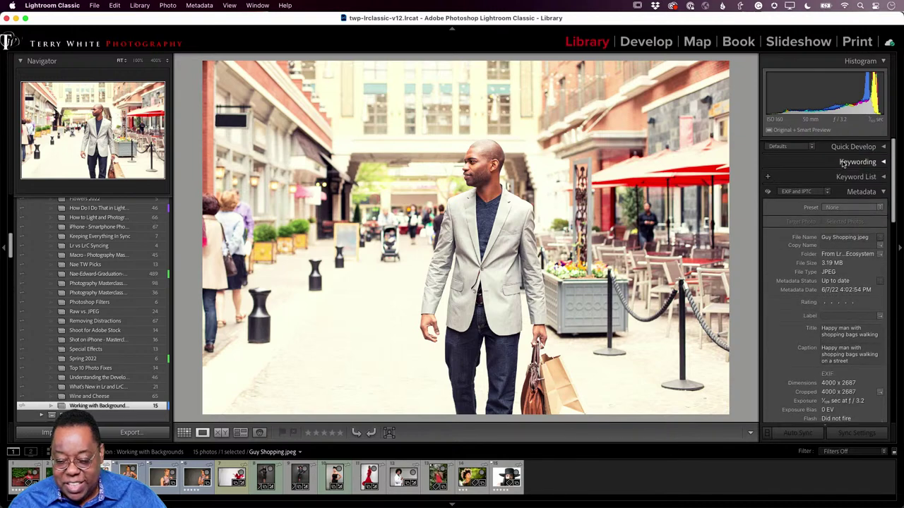
- Open the Guy Shopping photo for developing and create an automatic mask of its background
key(d)
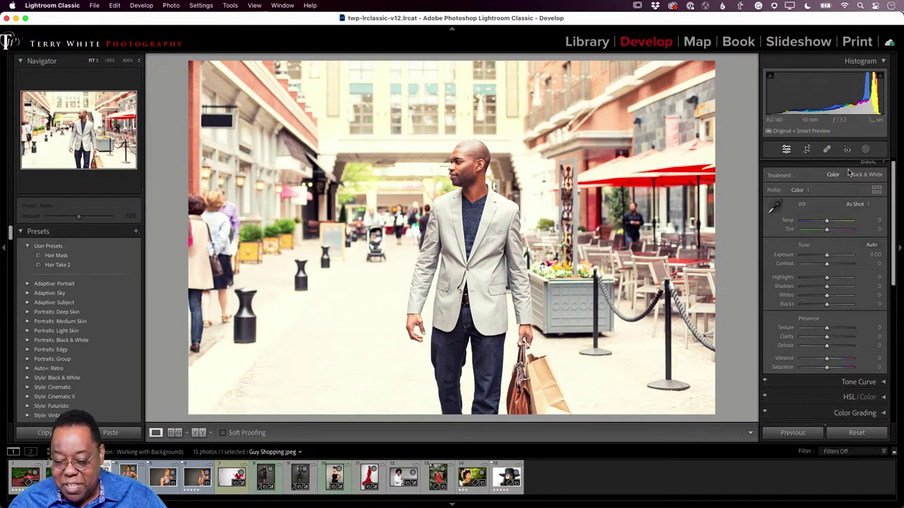
click(865, 149)
click(856, 194)
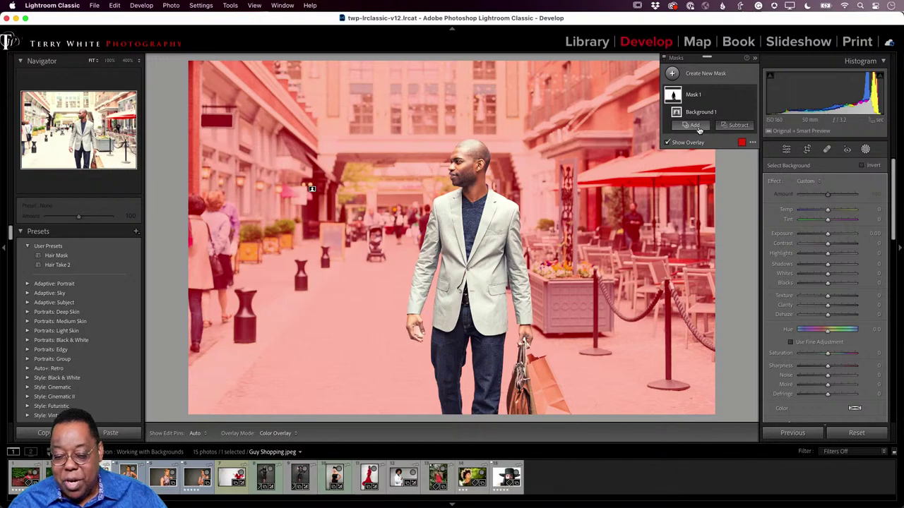
key(alt)
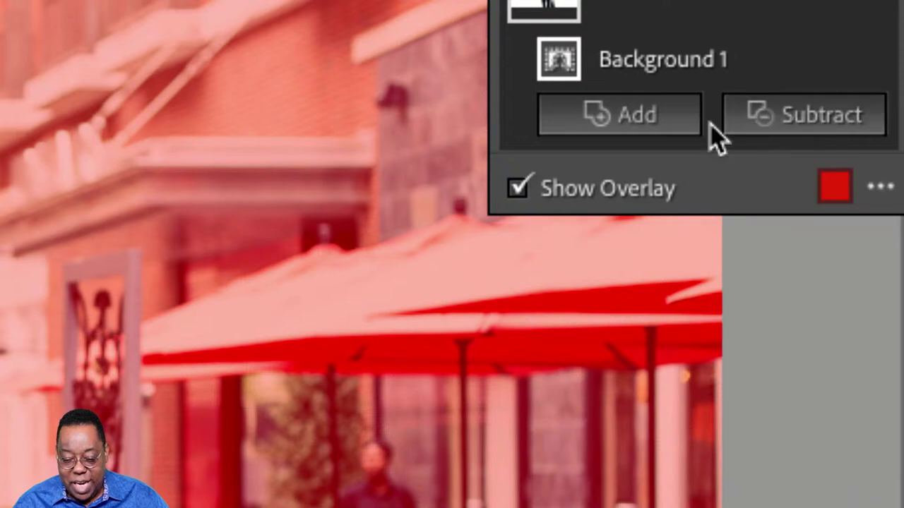
key(alt)
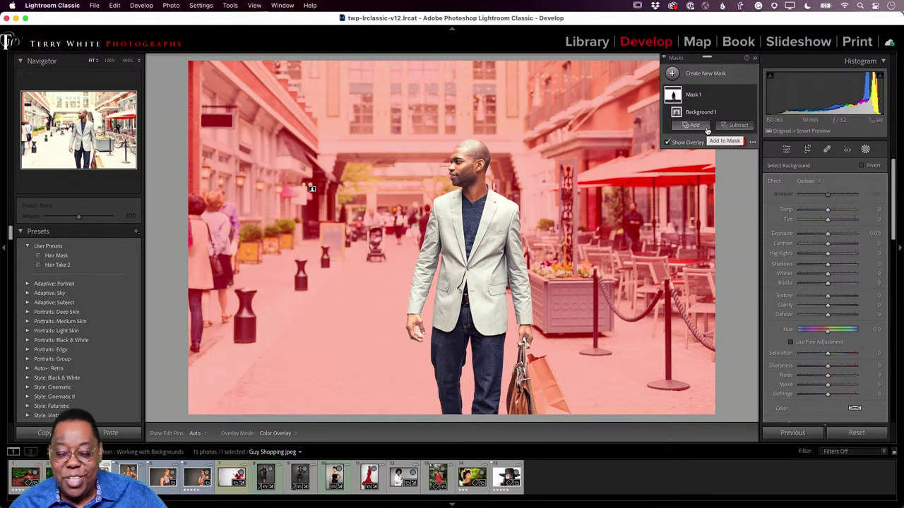
- Try adding the gap inside the man's empty hand to the background mask with a rectangular object selection, and undo it
click(695, 125)
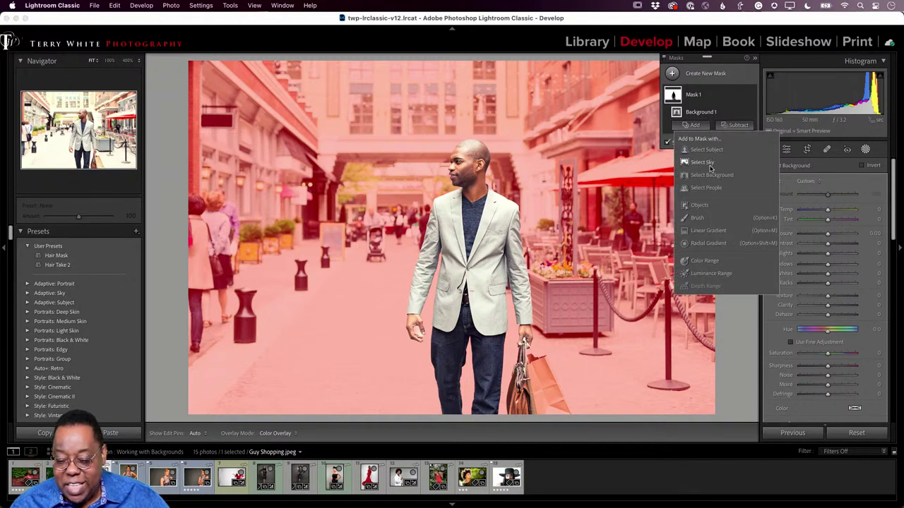
click(700, 206)
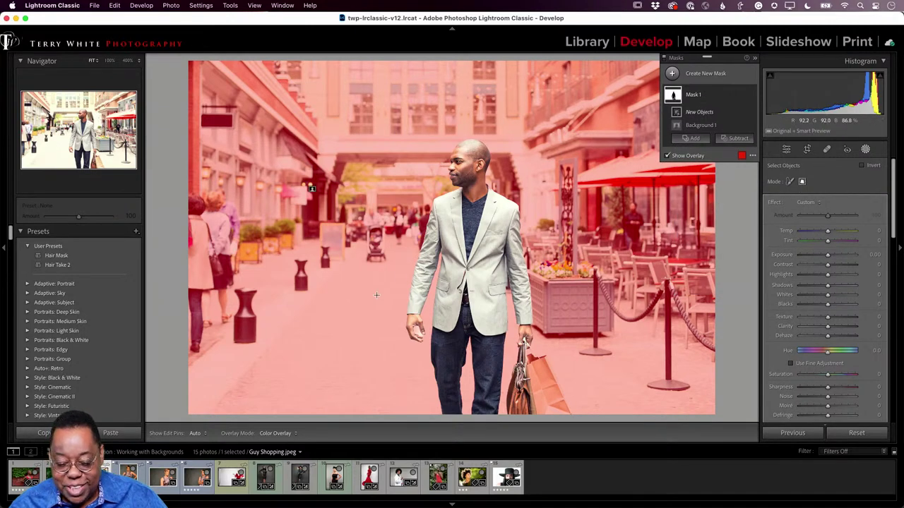
key(shift+w)
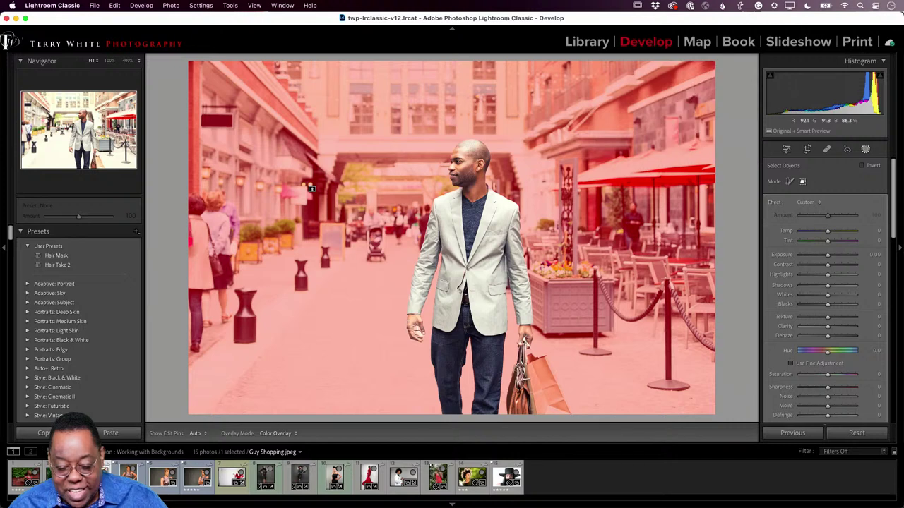
click(415, 337)
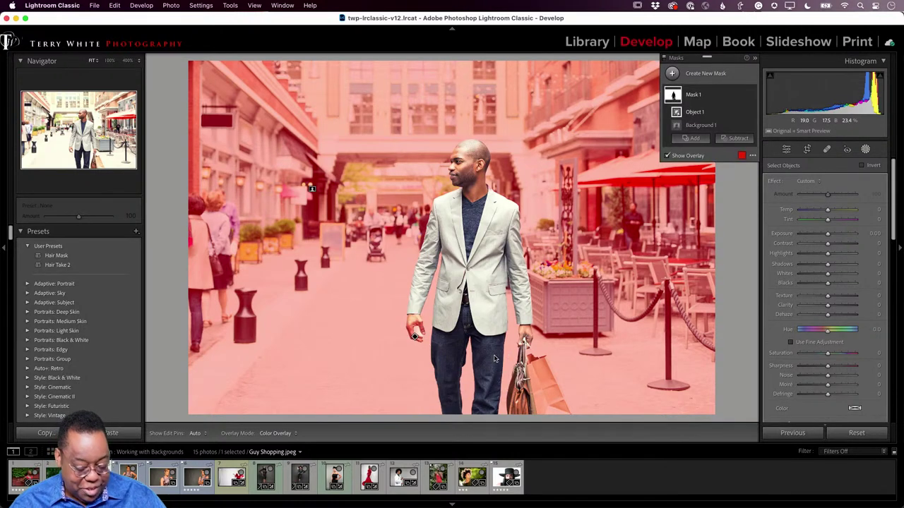
key(super+z)
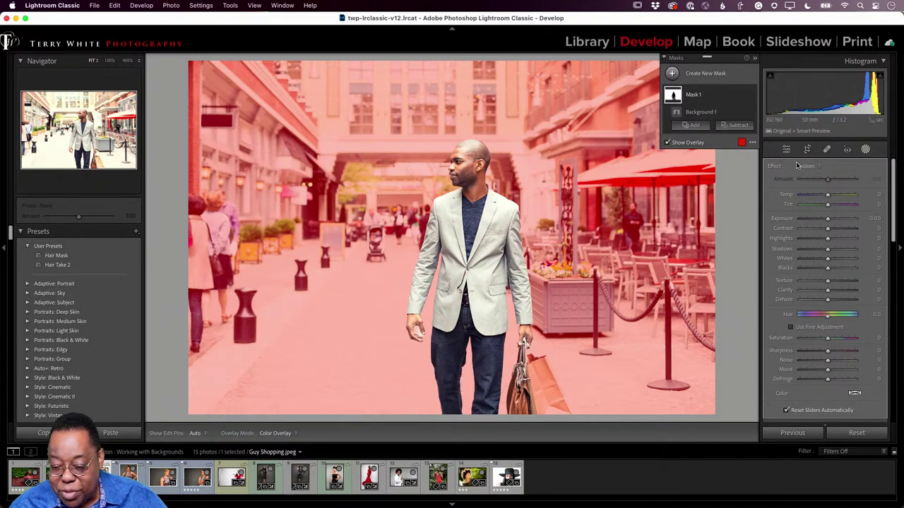
- Start adding an object selection in brush mode to the background mask, close up on the man's empty hand
click(693, 126)
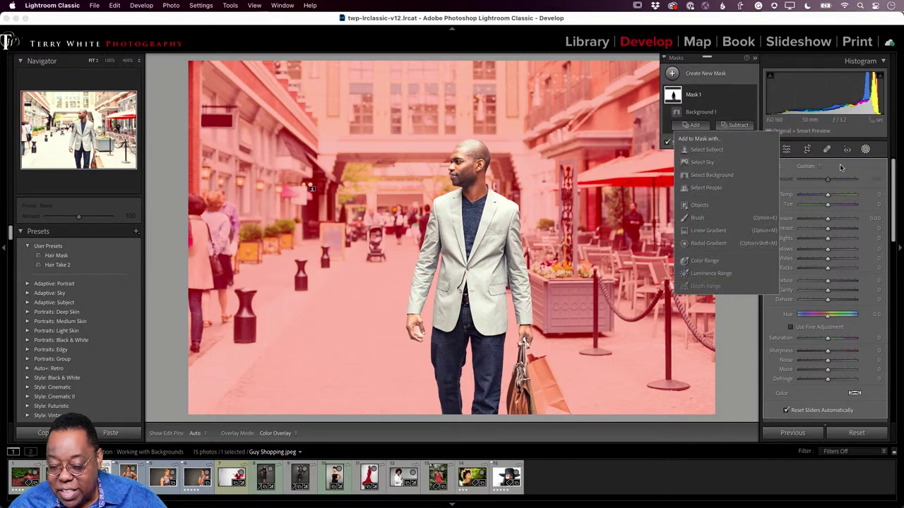
click(712, 205)
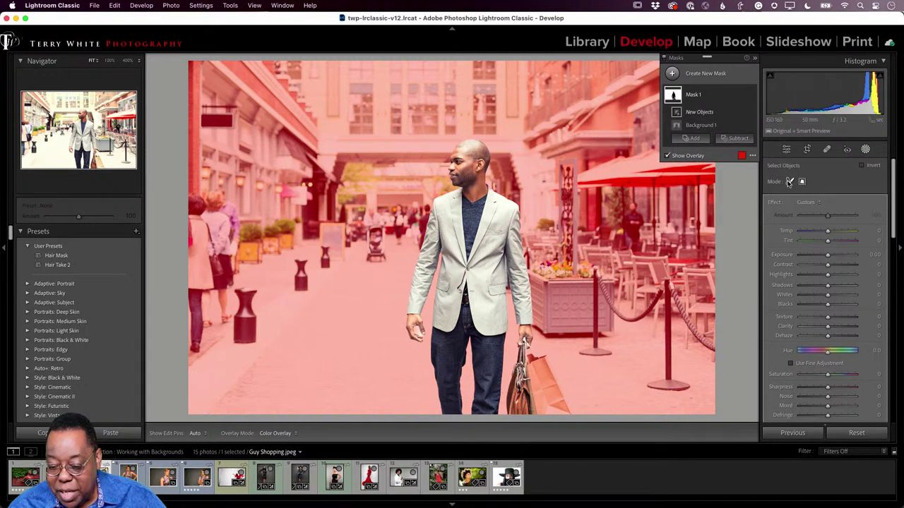
click(790, 181)
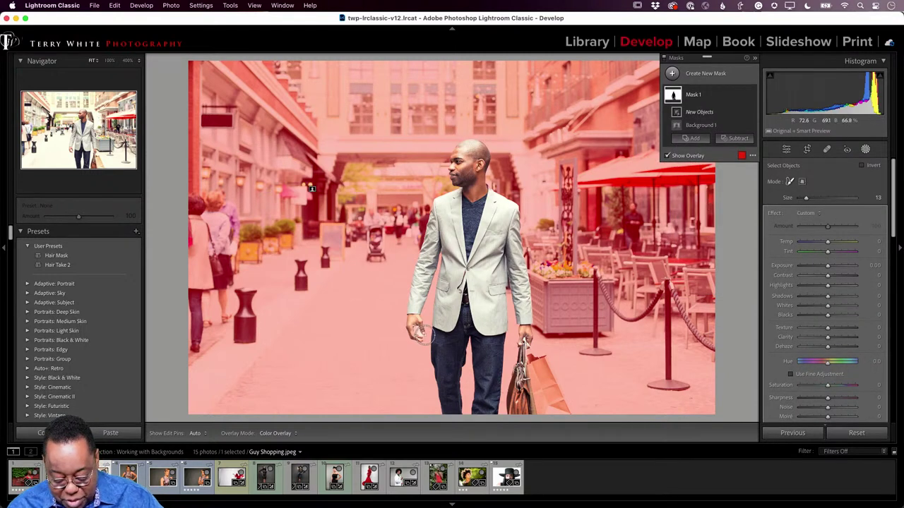
key(super+equal)
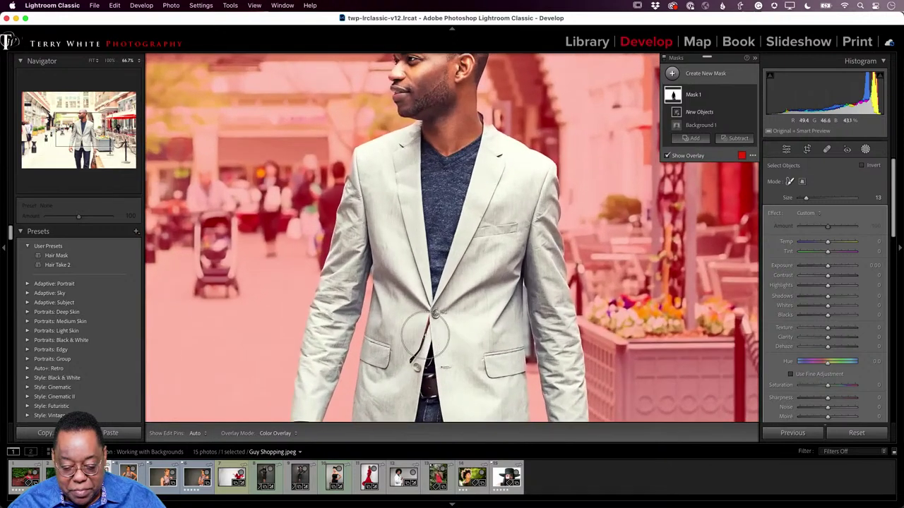
scroll(396, 350, down, 5)
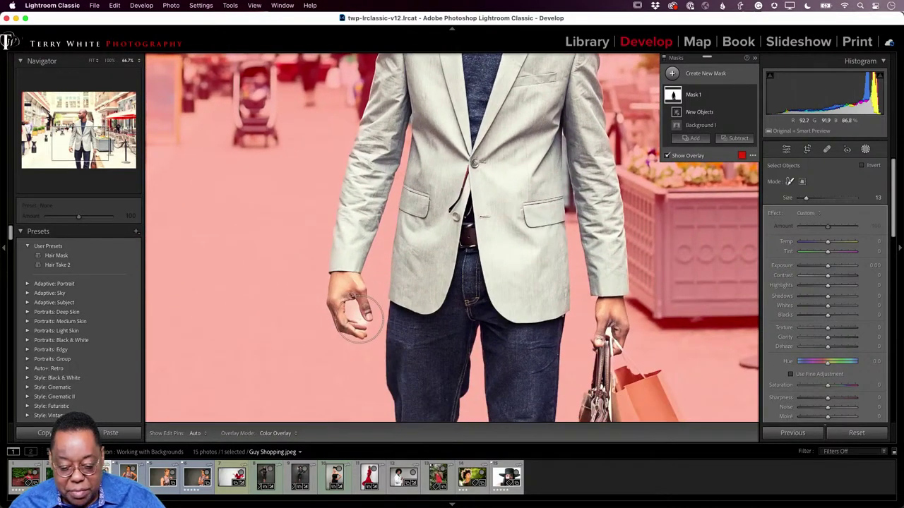
- Try lowering the exposure to -1.20 and raise it back to 0.00
key(minus)
key(minus)
key(minus)
key(minus)
key(minus)
key(minus)
key(minus)
key(minus)
key(minus)
key(minus)
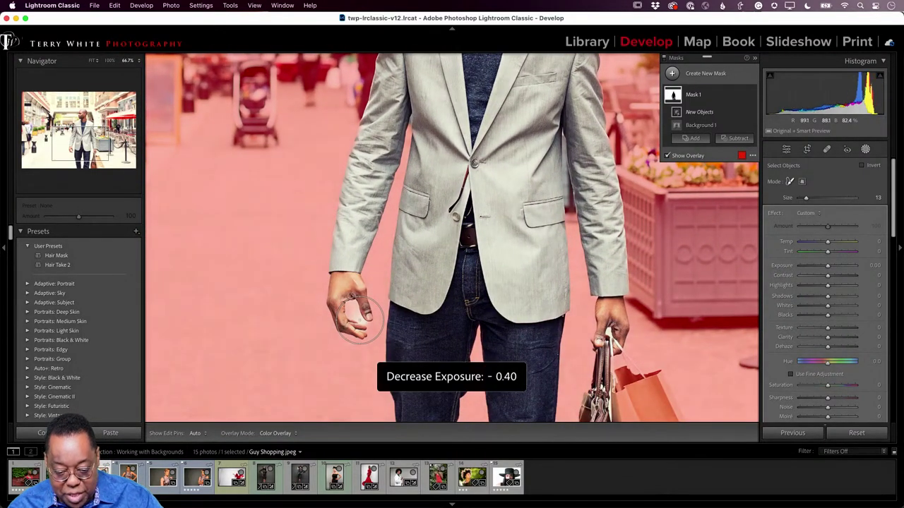
key(minus)
key(minus)
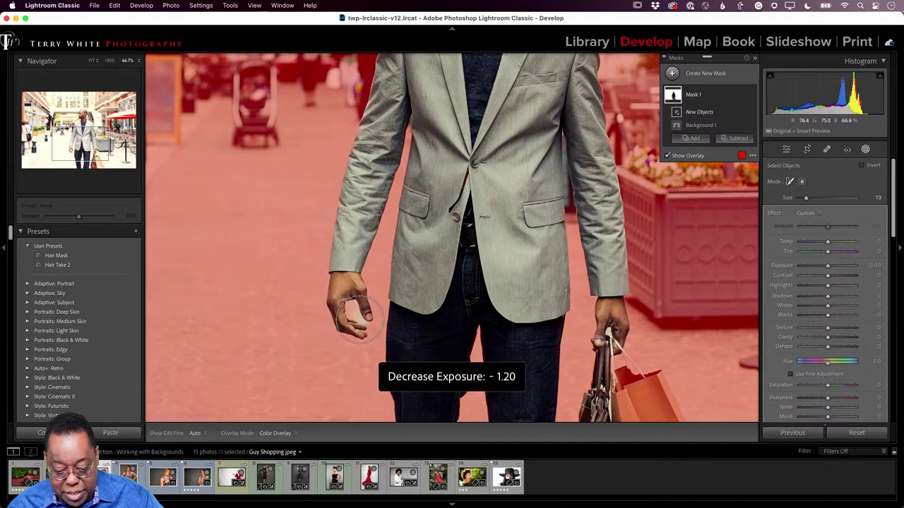
key(equal)
key(equal)
key(equal)
key(equal)
key(equal)
key(equal)
key(equal)
key(equal)
key(equal)
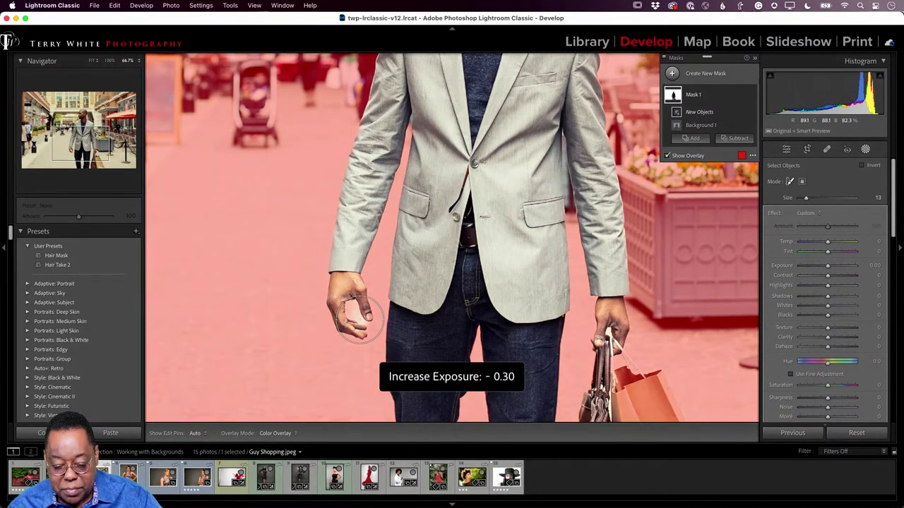
key(equal)
key(equal)
key(equal)
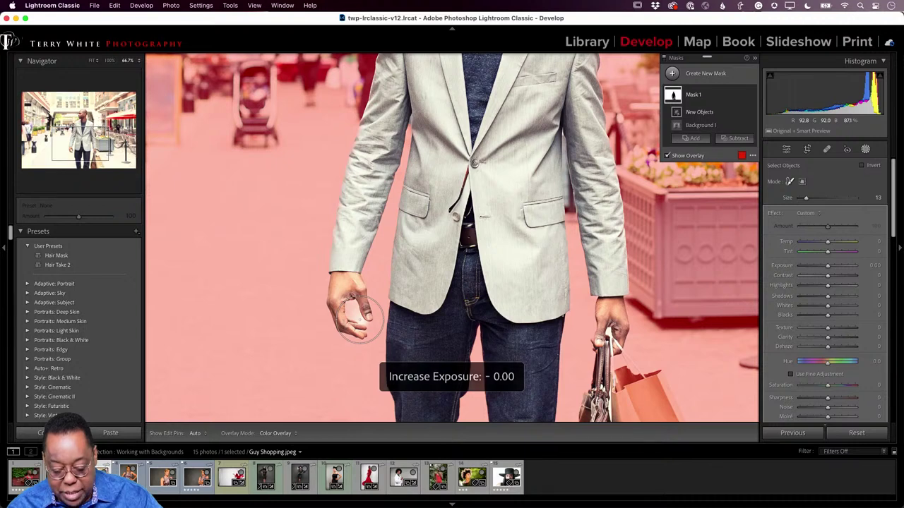
- Reduce the object selection brush size to 3 and undo the exposure changes and the background mask
key(bracketleft)
key(bracketleft)
key(bracketleft)
key(bracketleft)
key(bracketleft)
key(bracketleft)
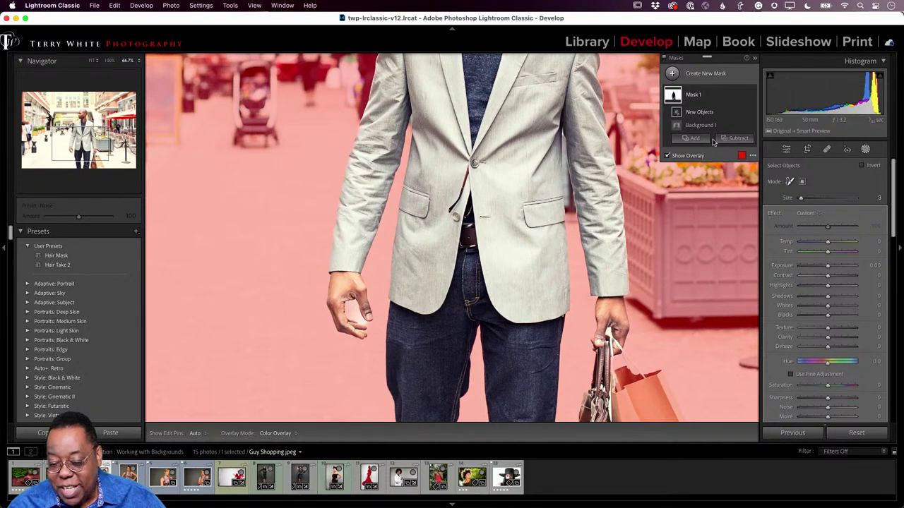
key(super+z)
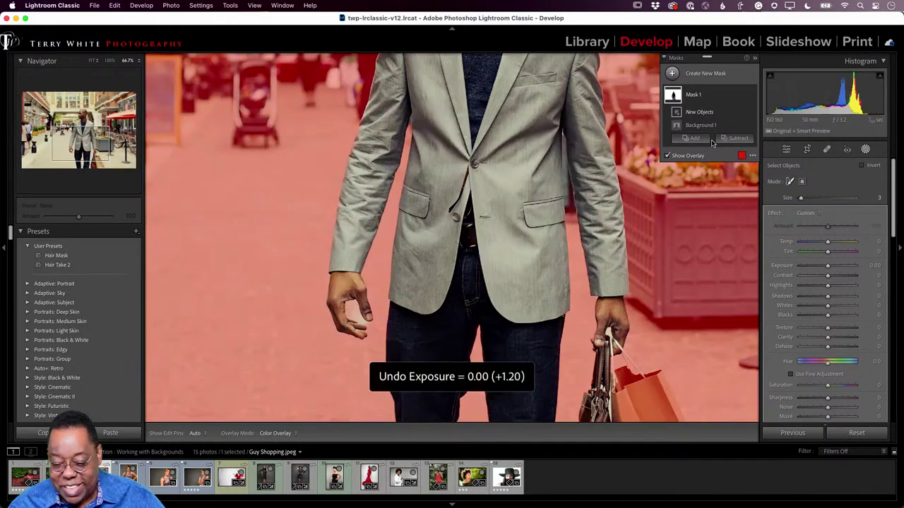
key(super+z)
- Reopen the photo for developing and create a fresh automatic mask of the background
key(e)
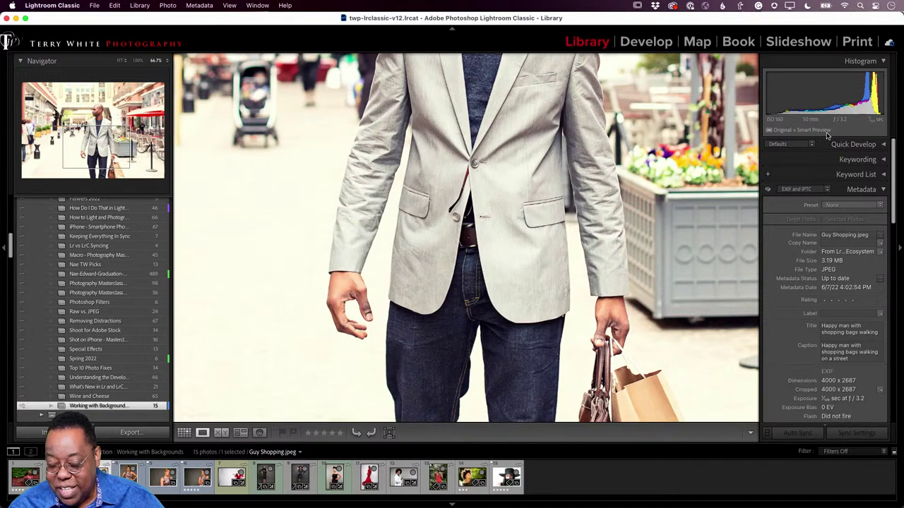
key(d)
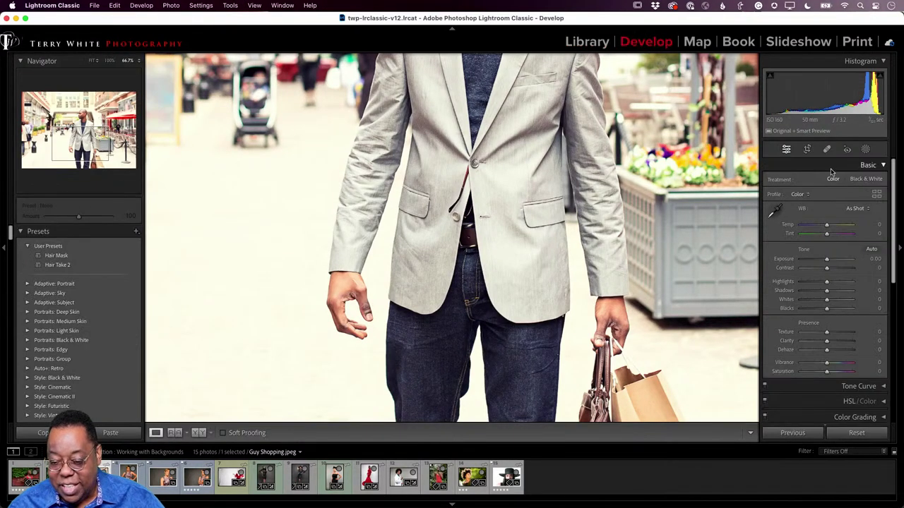
click(865, 151)
click(862, 189)
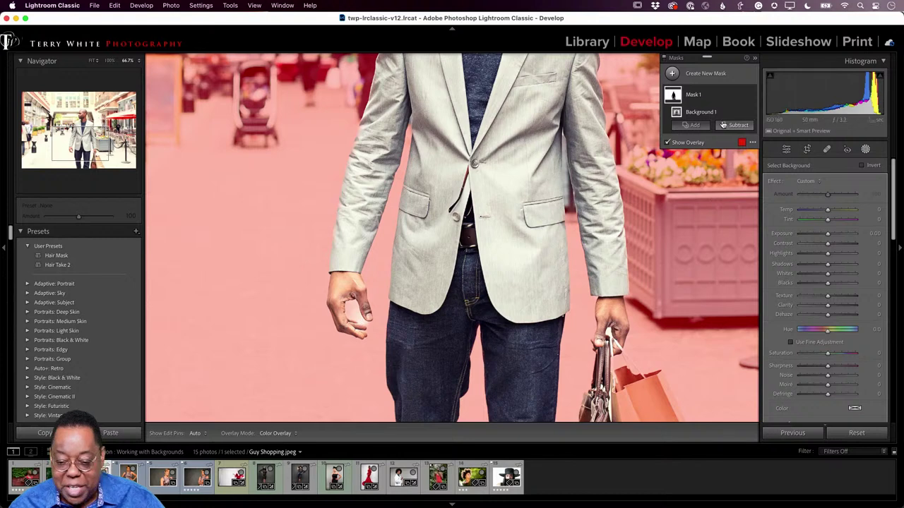
- Add a size 3.0 brush to the background mask and paint over the gap between the fingers of the empty hand
click(695, 125)
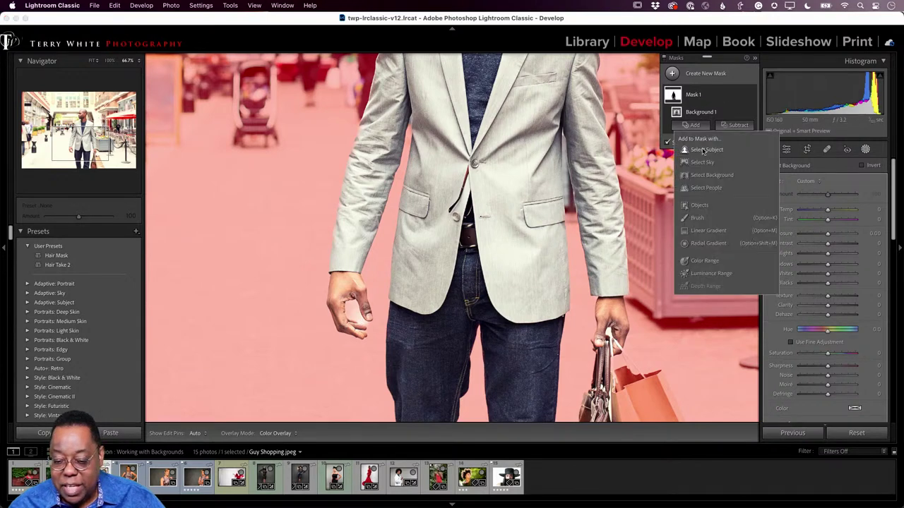
click(698, 218)
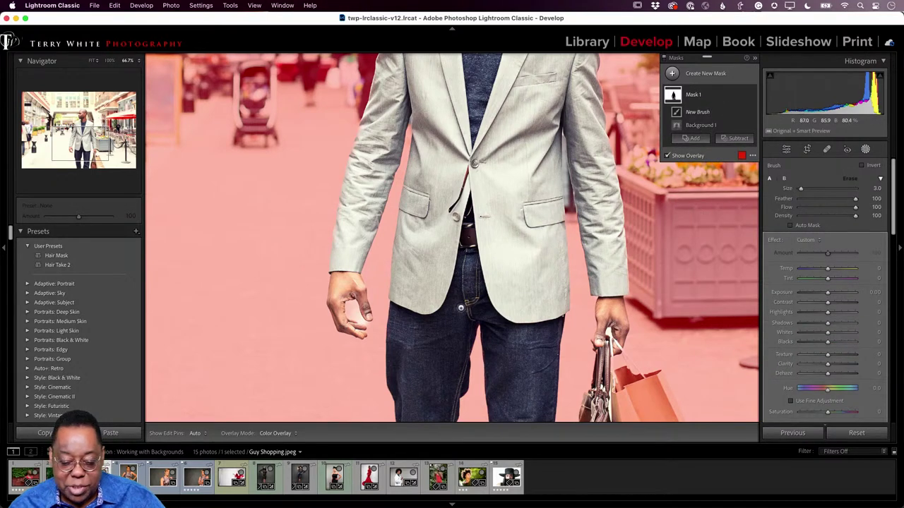
key(h)
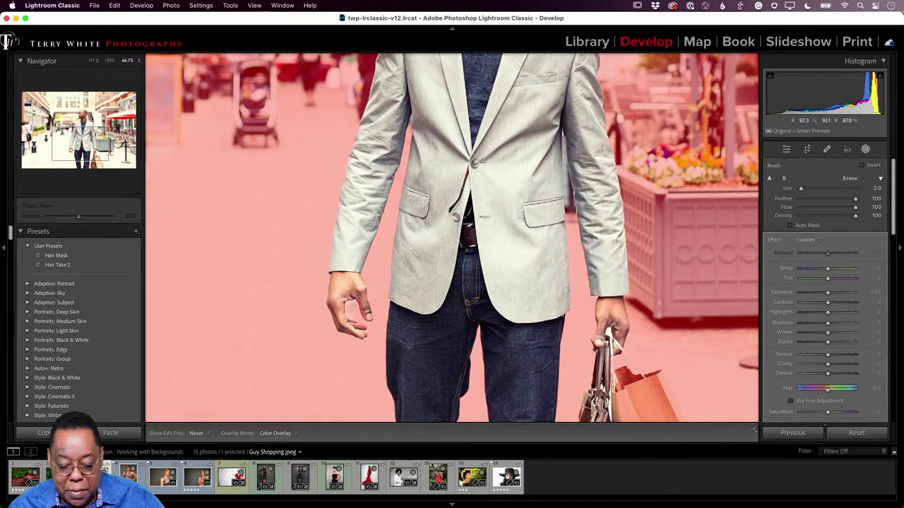
key(h)
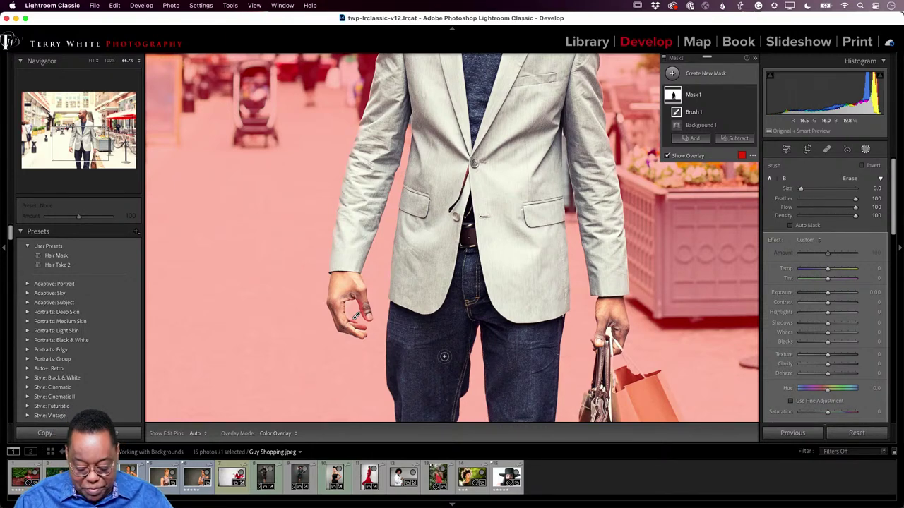
key(super+minus)
key(super+minus)
key(super+minus)
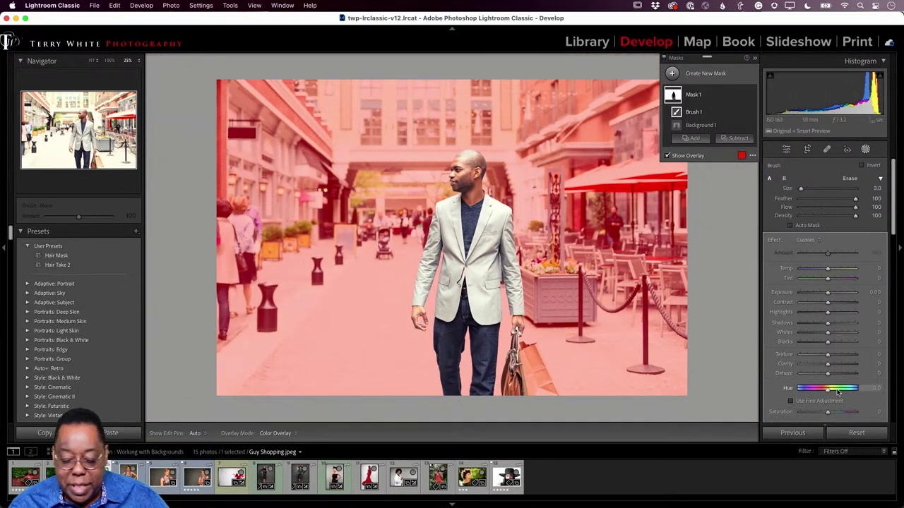
scroll(832, 357, down, 1)
scroll(832, 357, down, 4)
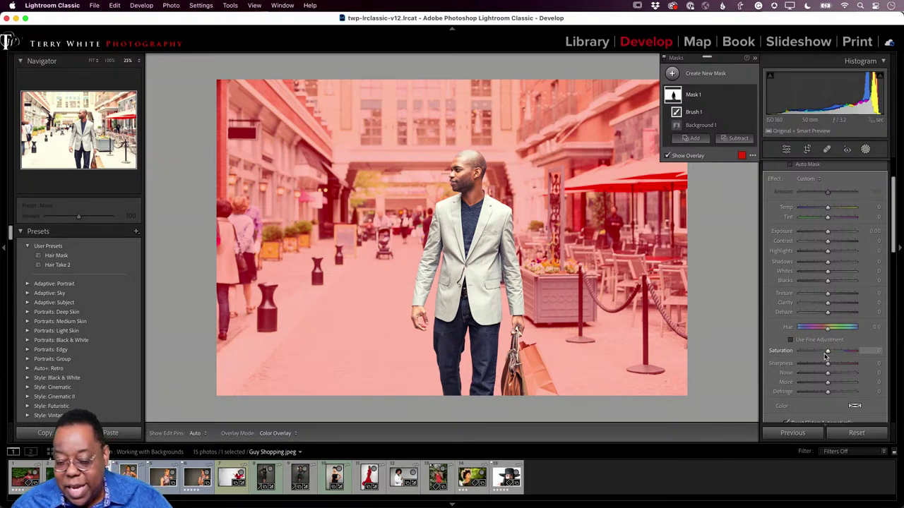
- Set the background mask's Dehaze to 57 and lower its exposure to -0.83
click(829, 316)
drag(828, 317, 843, 314)
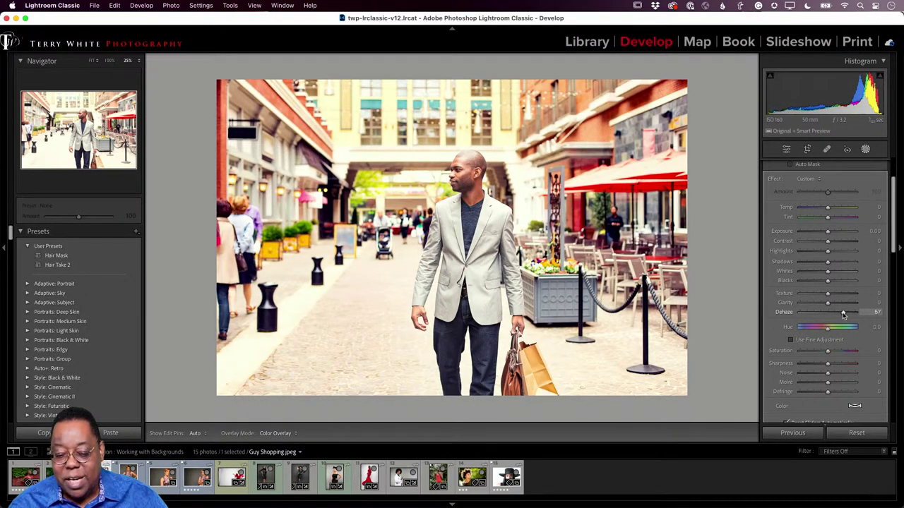
drag(843, 314, 843, 314)
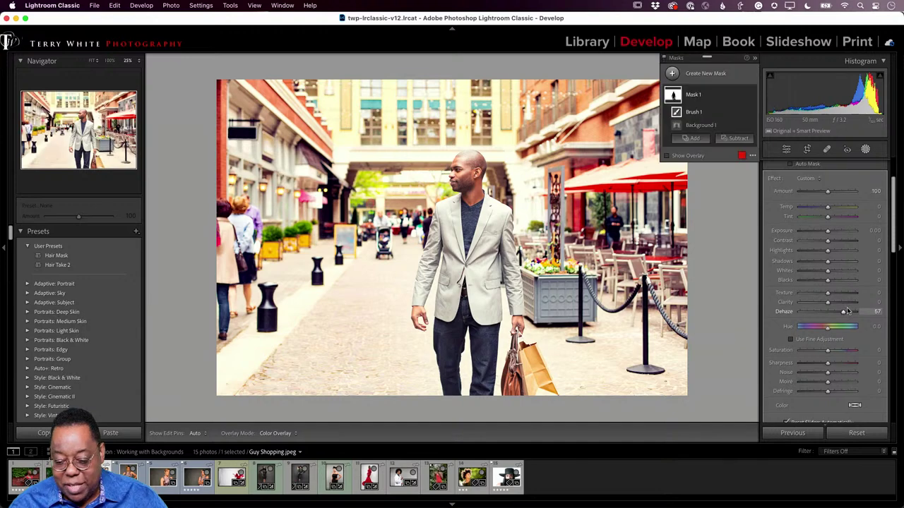
drag(827, 235, 823, 237)
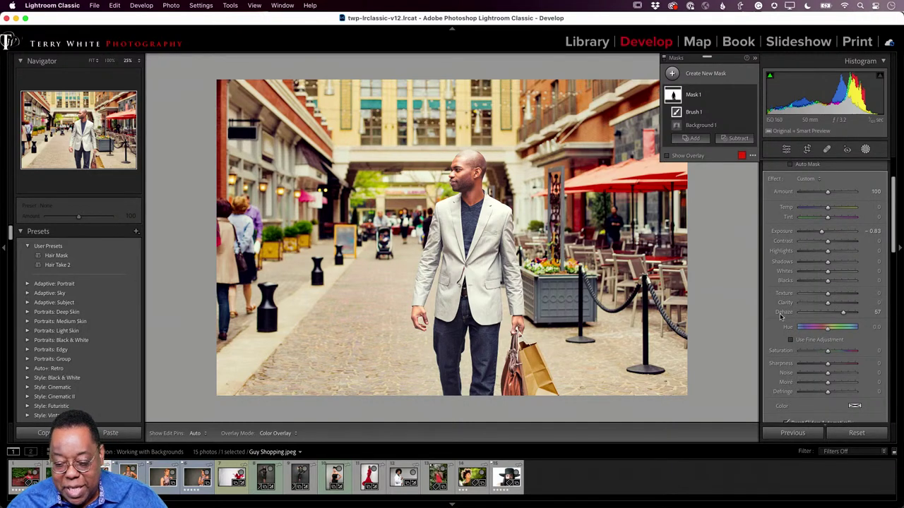
- Open the photo of the woman with crossed arms and the empty grey backdrop beside her for developing
key(g)
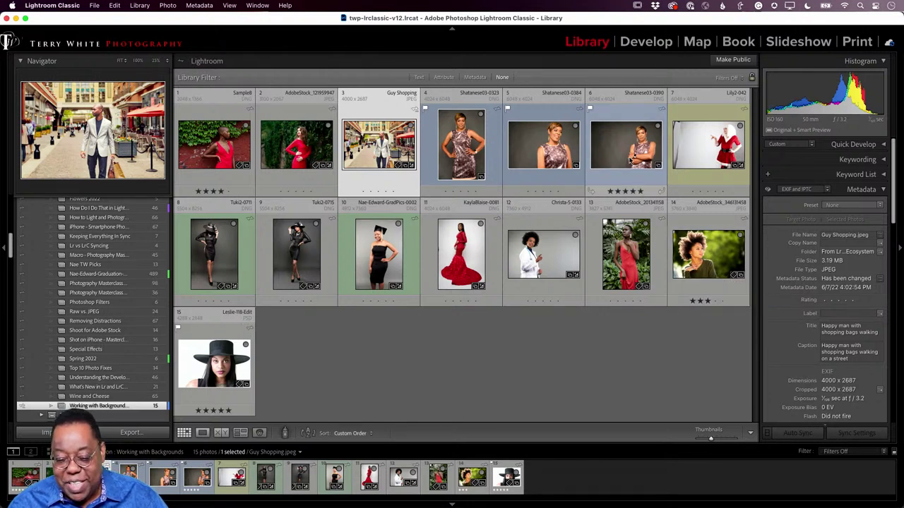
click(639, 146)
key(z)
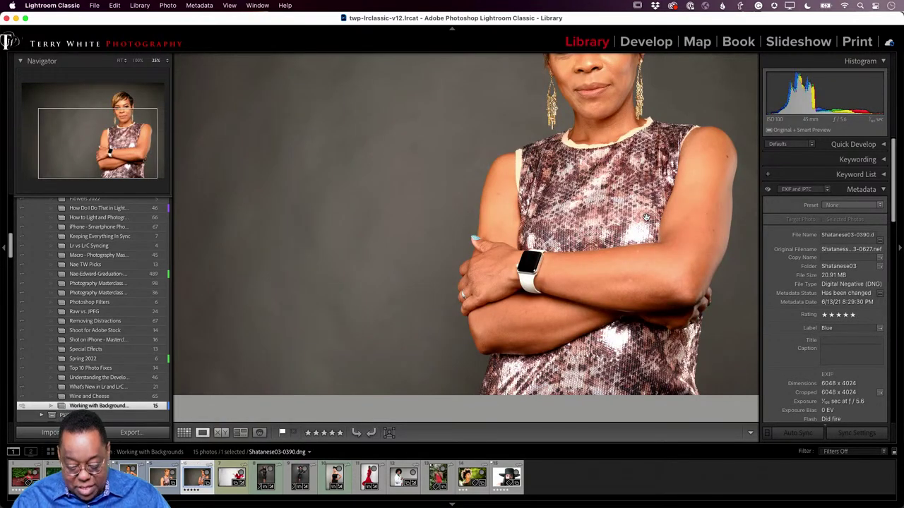
key(z)
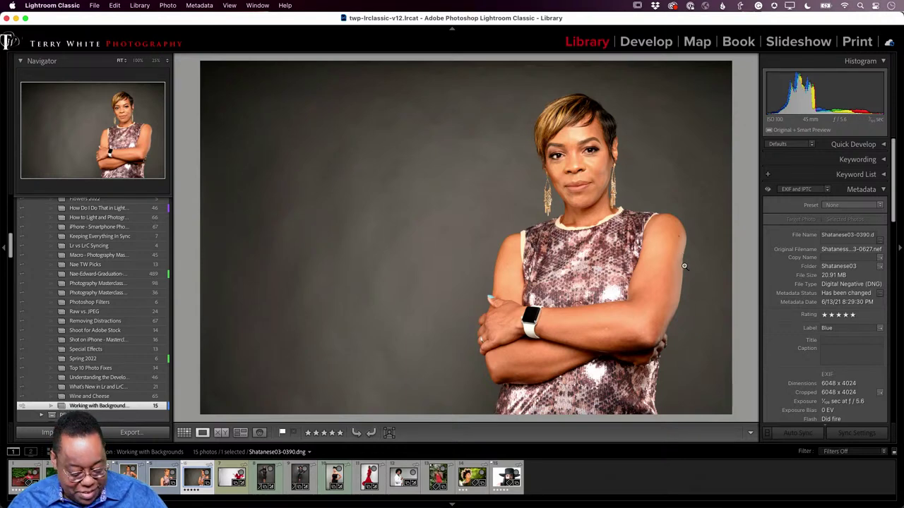
key(d)
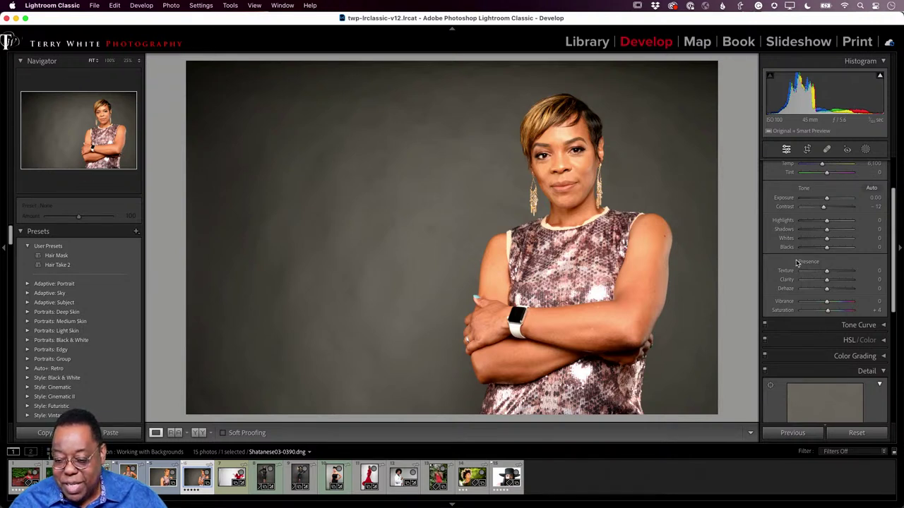
- Add a large radial gradient mask centred on the woman's face and set its exposure to 1.70
click(866, 149)
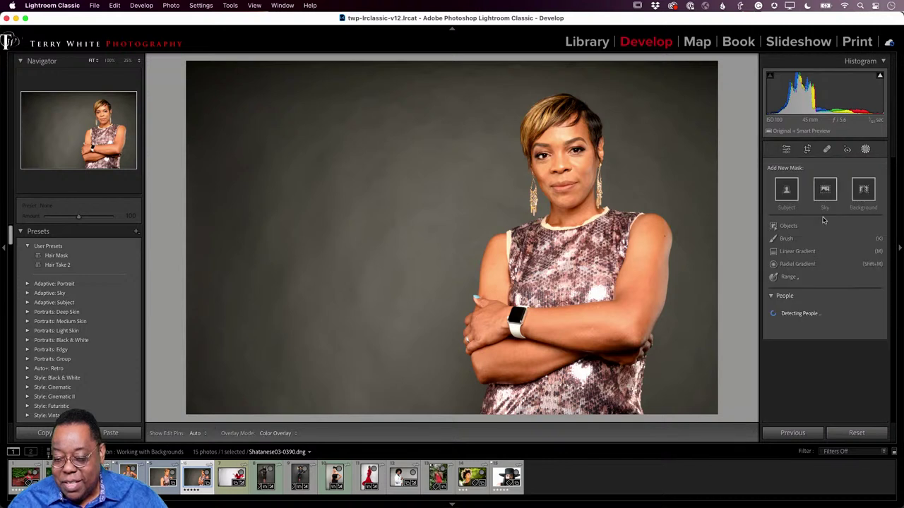
click(782, 266)
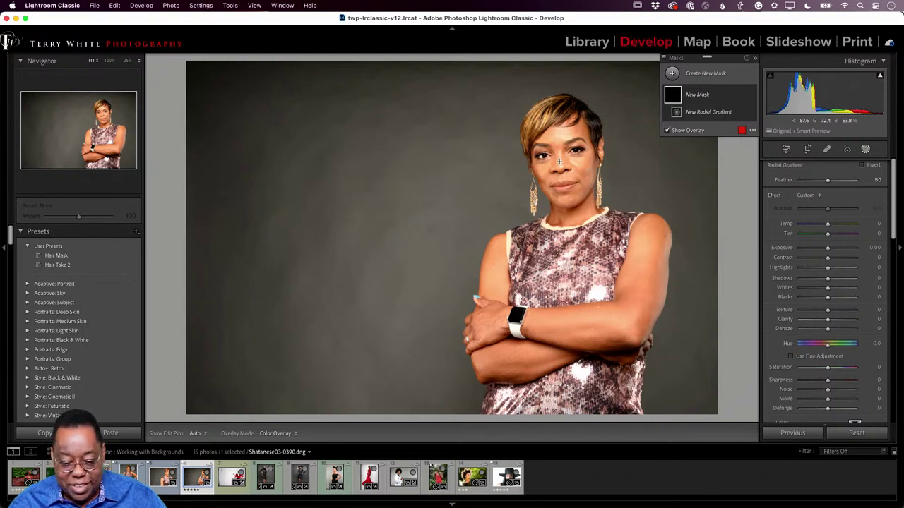
drag(559, 161, 680, 277)
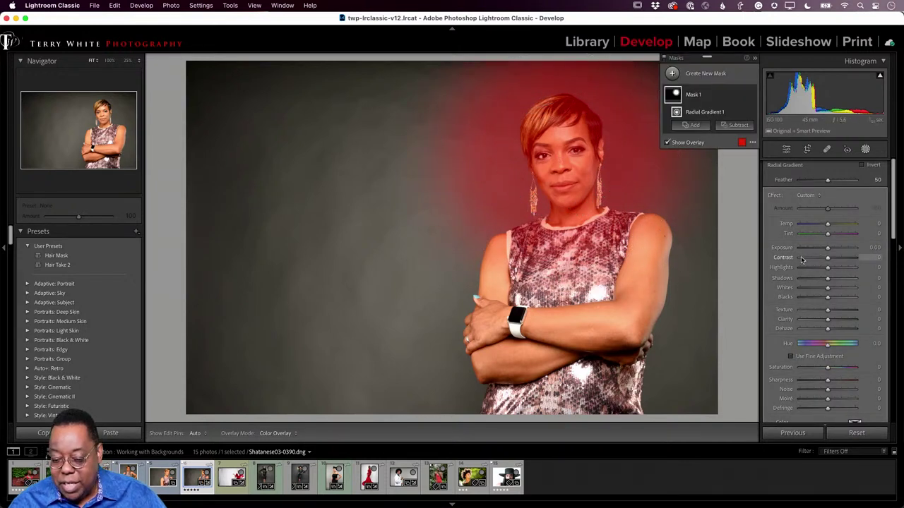
drag(826, 250, 840, 250)
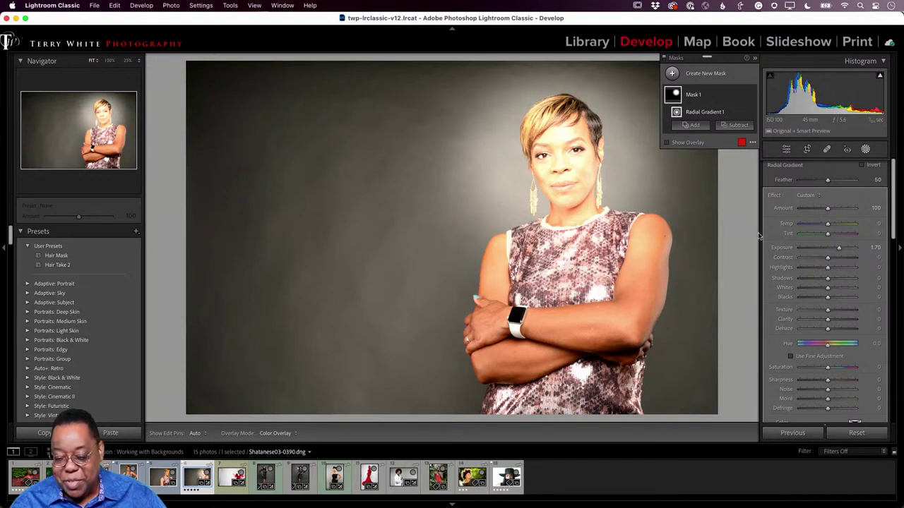
- Subtract the subject from the radial gradient mask and raise the mask's exposure to 2.31
click(737, 128)
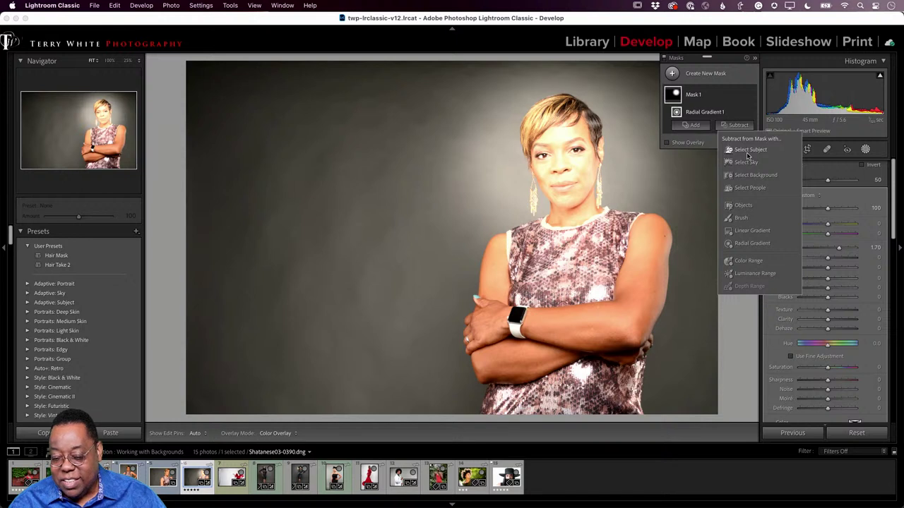
click(749, 150)
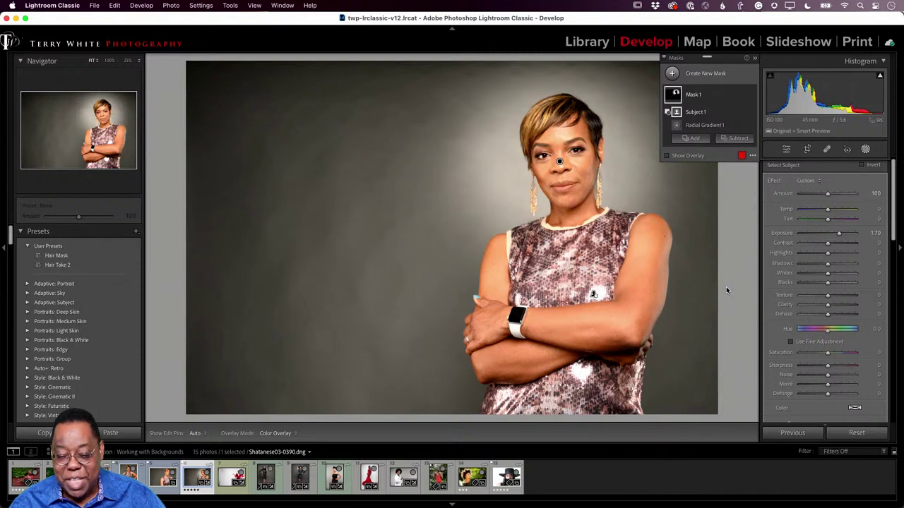
mouse_move(839, 237)
mouse_down()
mouse_move(851, 234)
mouse_move(801, 238)
mouse_move(856, 230)
mouse_move(842, 234)
mouse_up()
- Replace a trial hue shift with a purple colour tint on the mask and set its exposure to 1.51
mouse_move(827, 330)
mouse_down()
mouse_move(805, 333)
mouse_move(814, 333)
mouse_up()
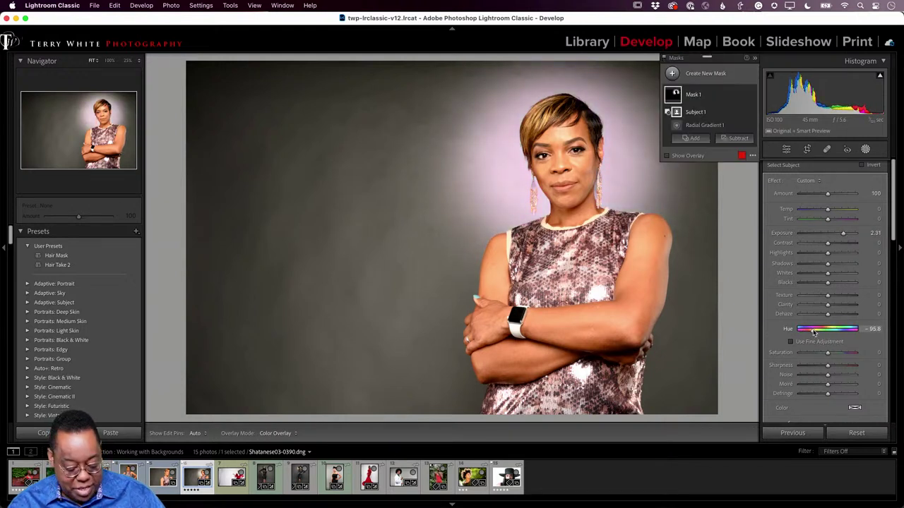
key(super+z)
scroll(832, 386, down, 1)
click(854, 393)
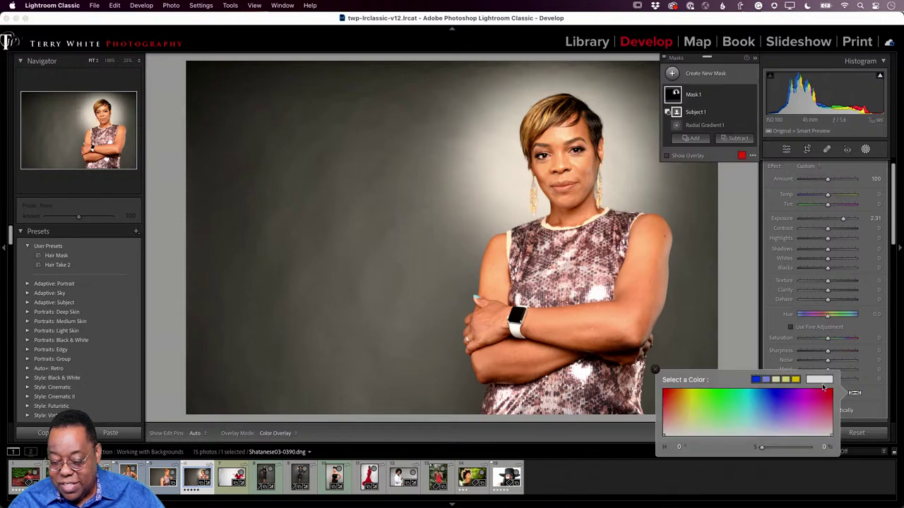
drag(820, 391, 799, 395)
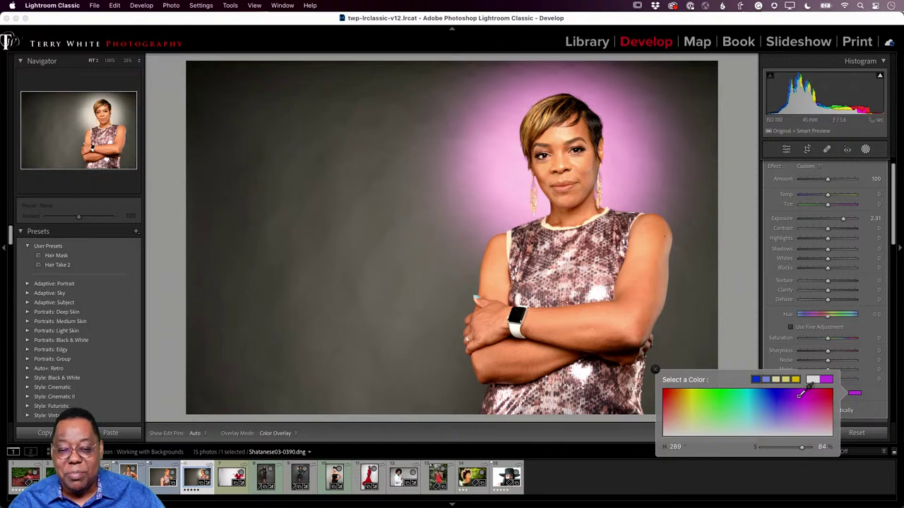
mouse_move(799, 395)
mouse_down()
mouse_move(820, 390)
mouse_move(802, 420)
mouse_move(764, 399)
mouse_move(671, 393)
mouse_move(801, 392)
mouse_up()
drag(833, 224, 838, 224)
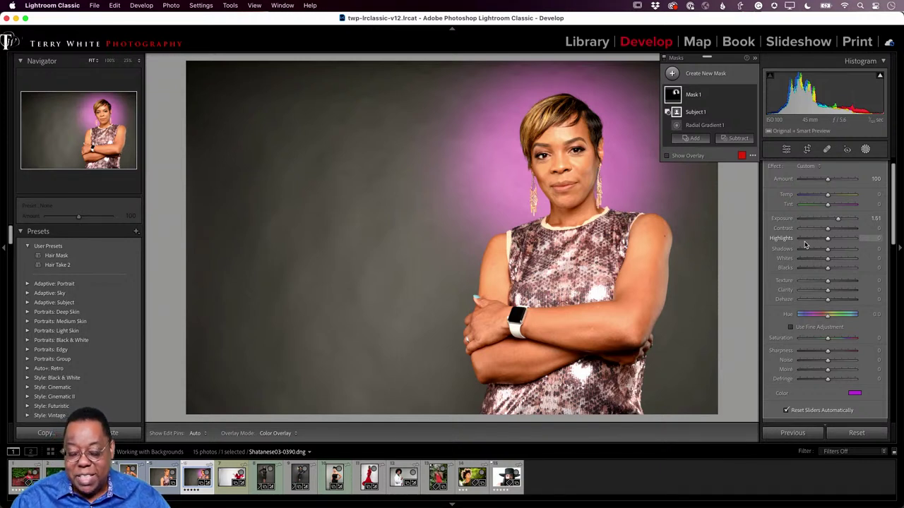
- Rename the mask as spotlight
double_click(696, 94)
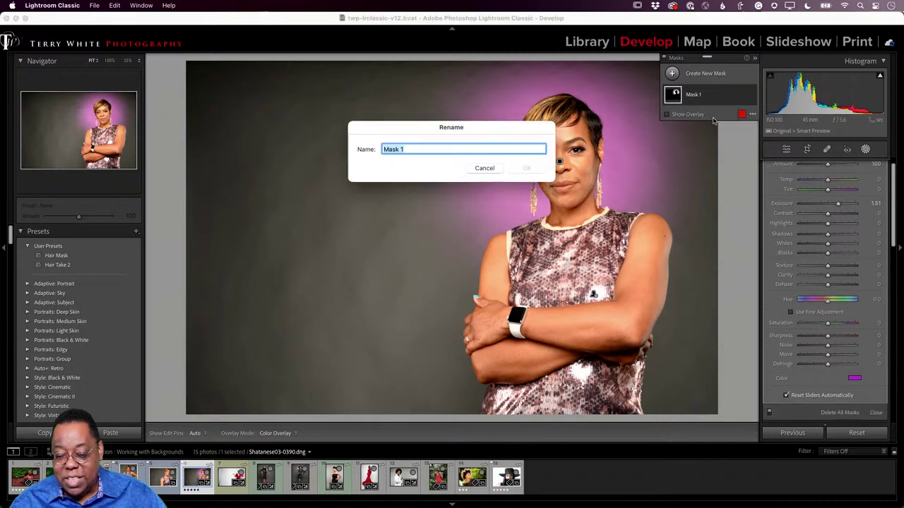
text(sp)
key(BackSpace)
key(BackSpace)
text(spotlight)
key(Return)
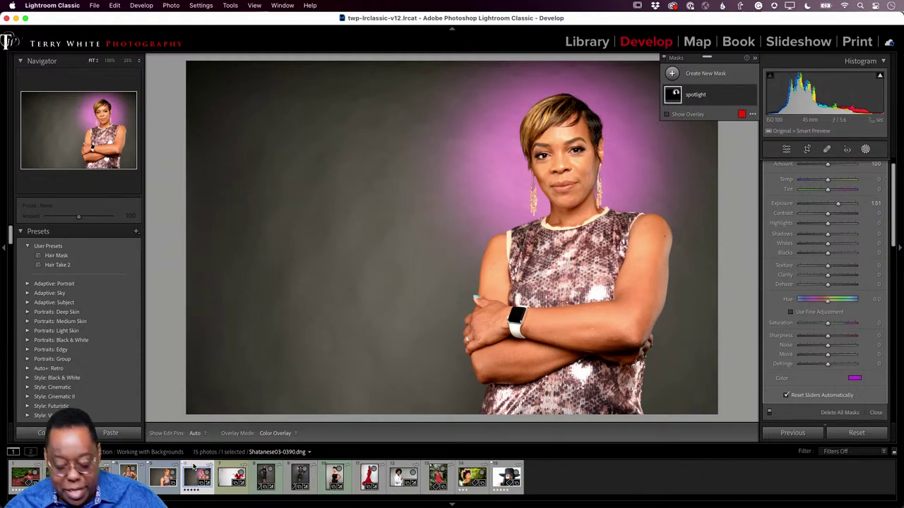
- Choose the photo of the woman in the red Santa dress from the library and open it for editing in Photoshop
key(g)
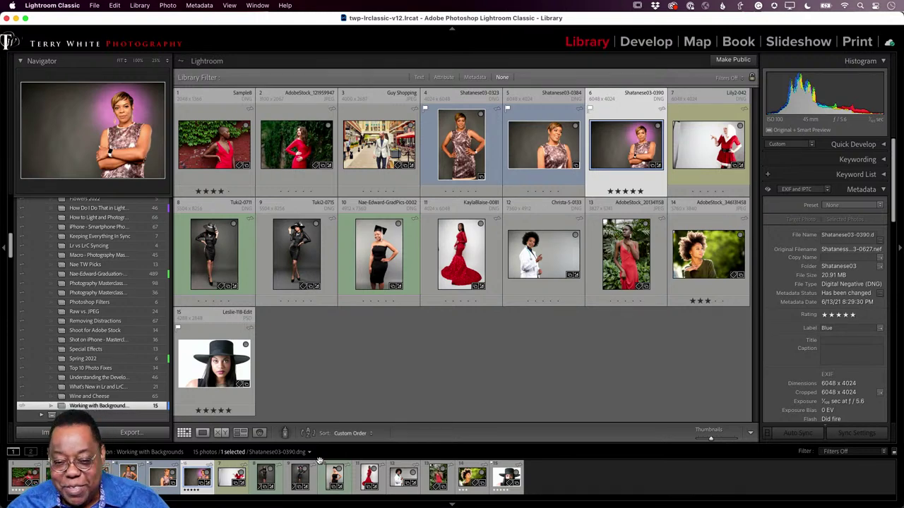
double_click(704, 165)
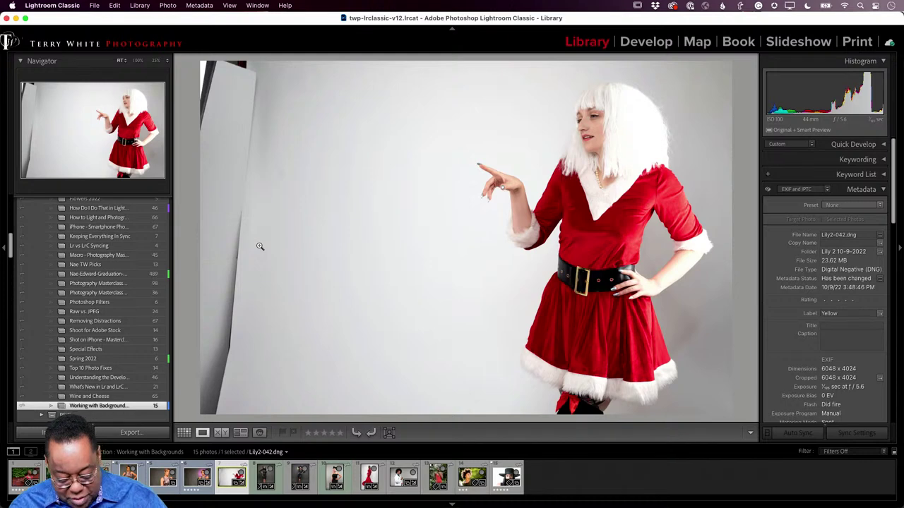
key(g)
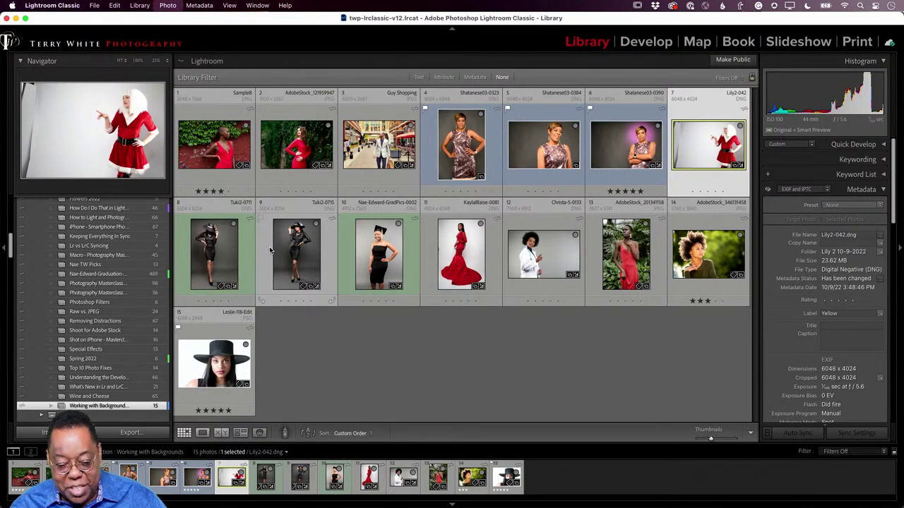
key(super+e)
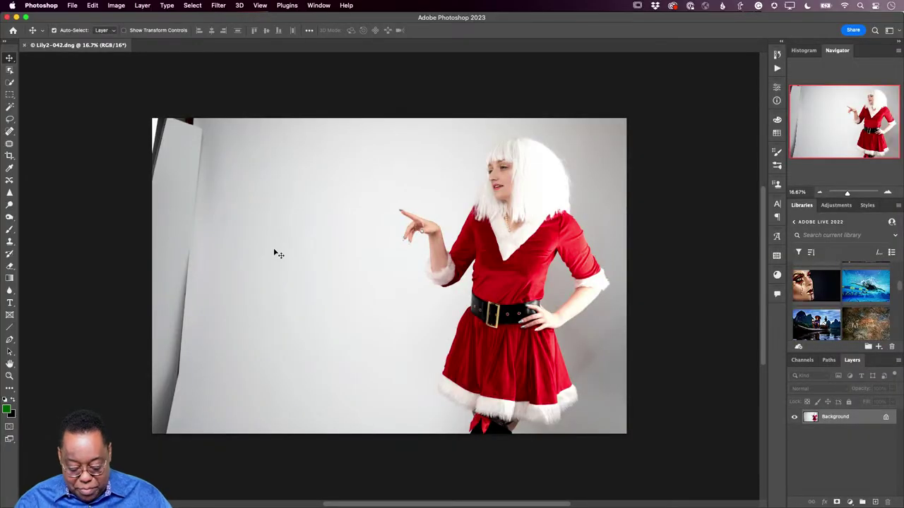
key(super+plus)
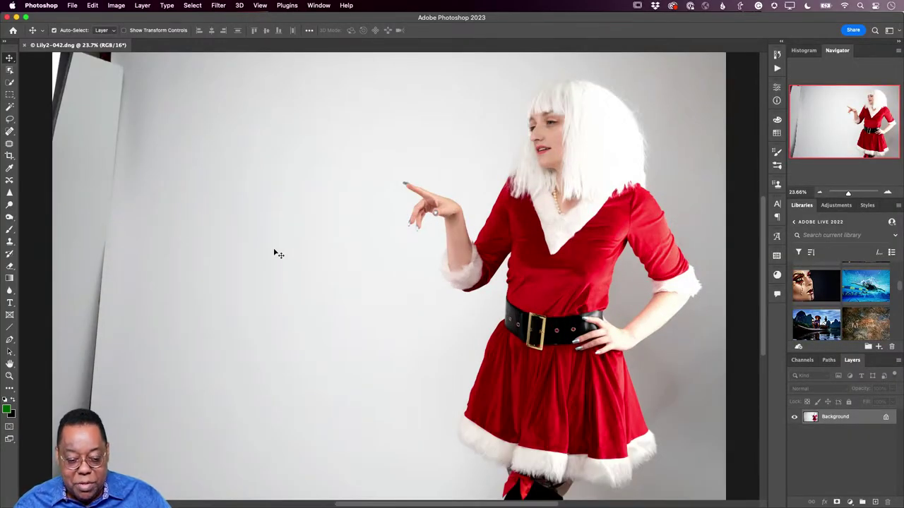
key(super+minus)
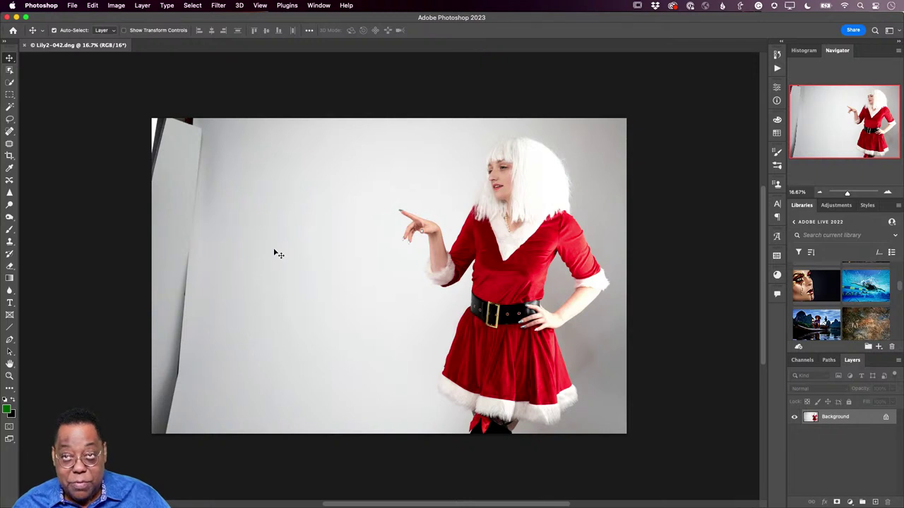
scroll(277, 252, left, 3)
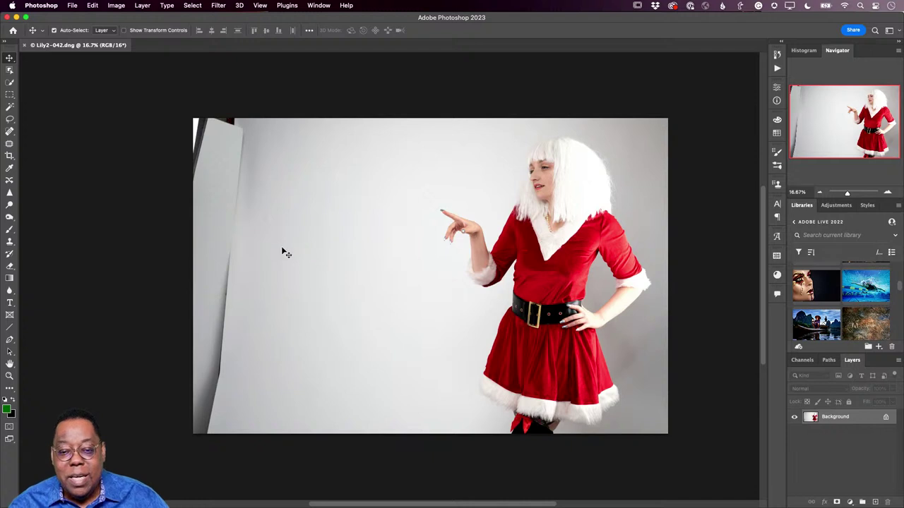
- Select a full-height vertical strip of clean backdrop between the wall edge and the pointing hand and copy it to a new layer
click(9, 94)
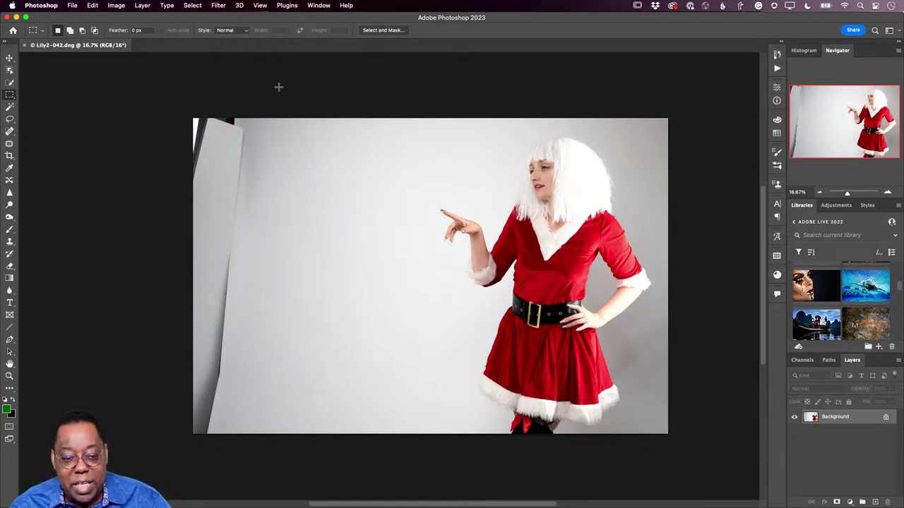
drag(311, 113, 368, 438)
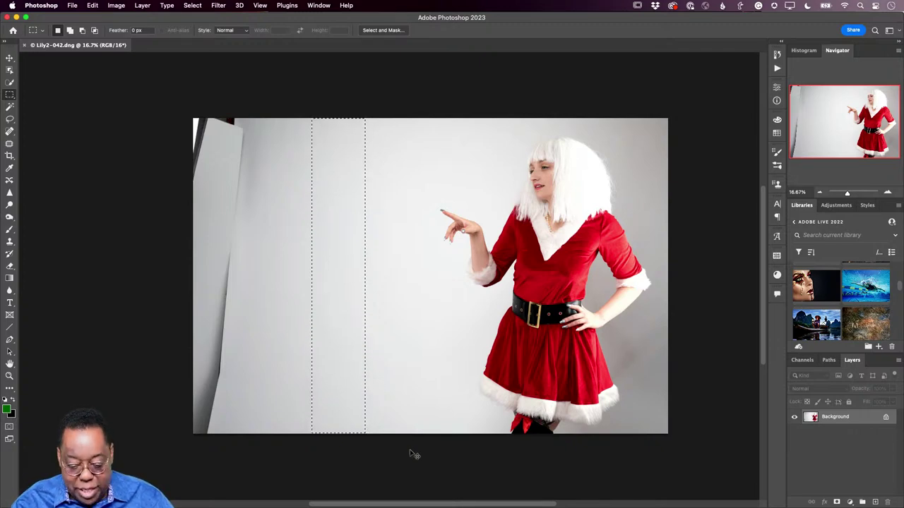
key(super+j)
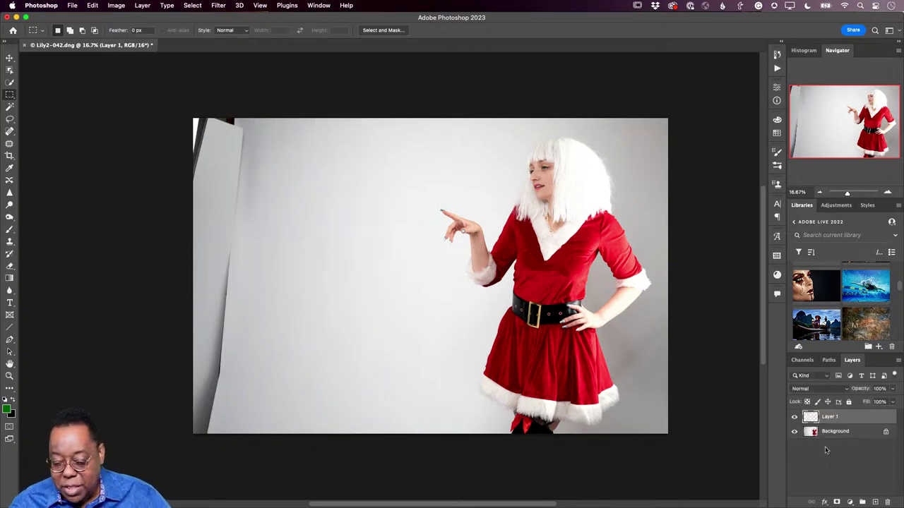
click(793, 431)
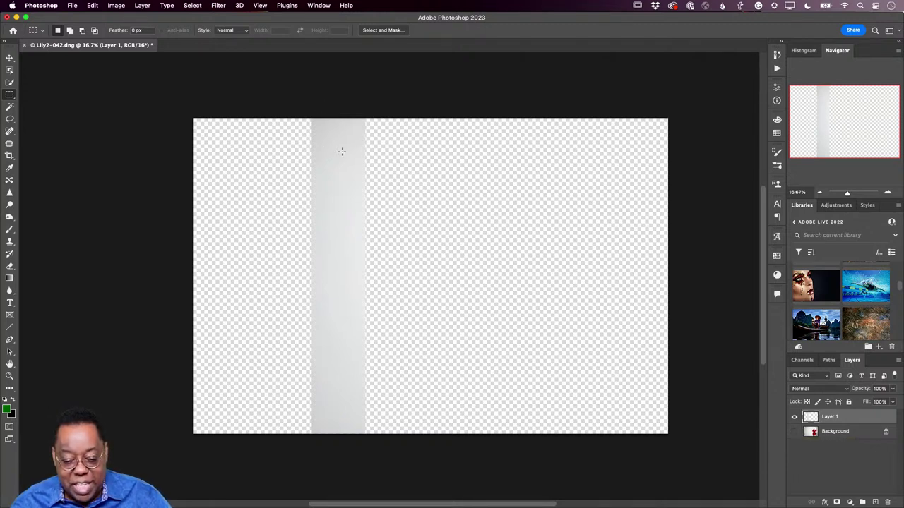
click(794, 431)
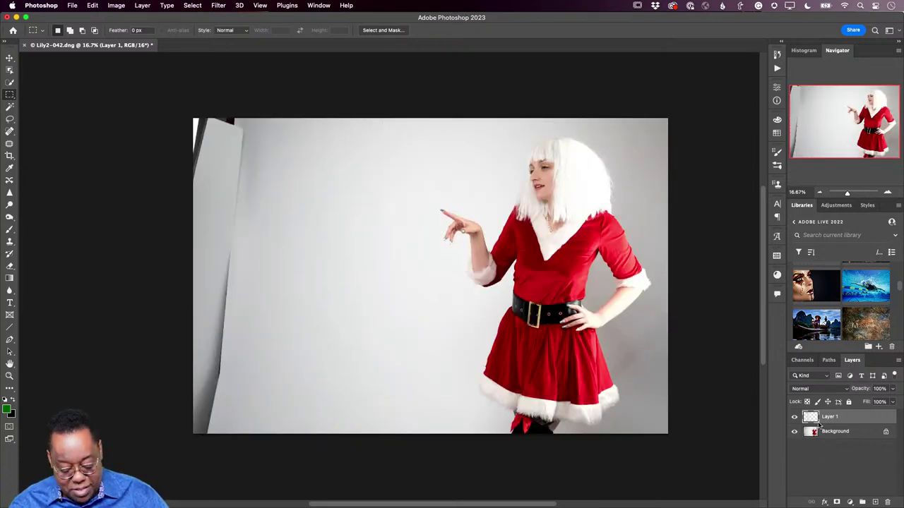
- Stretch the copied backdrop strip to about 319% width, out to the photo's left edge, and hide the Background layer to inspect it
key(super+t)
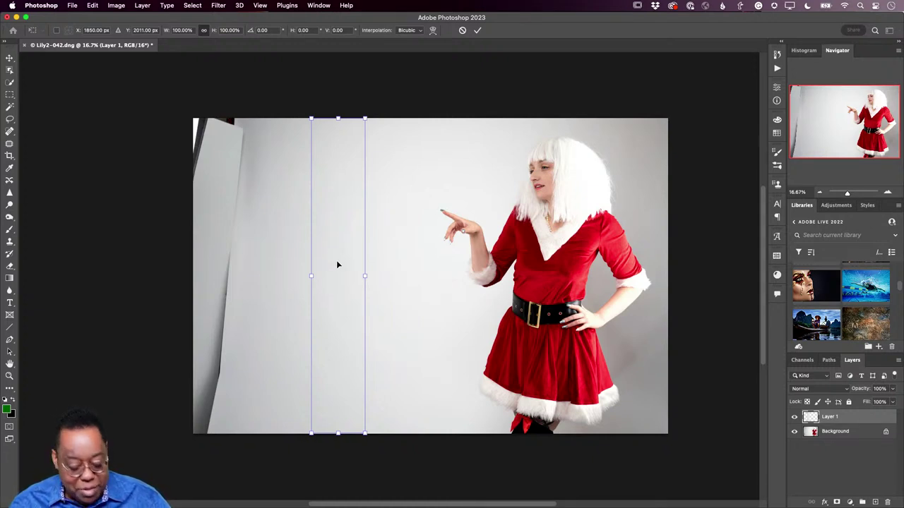
drag(308, 275, 191, 276)
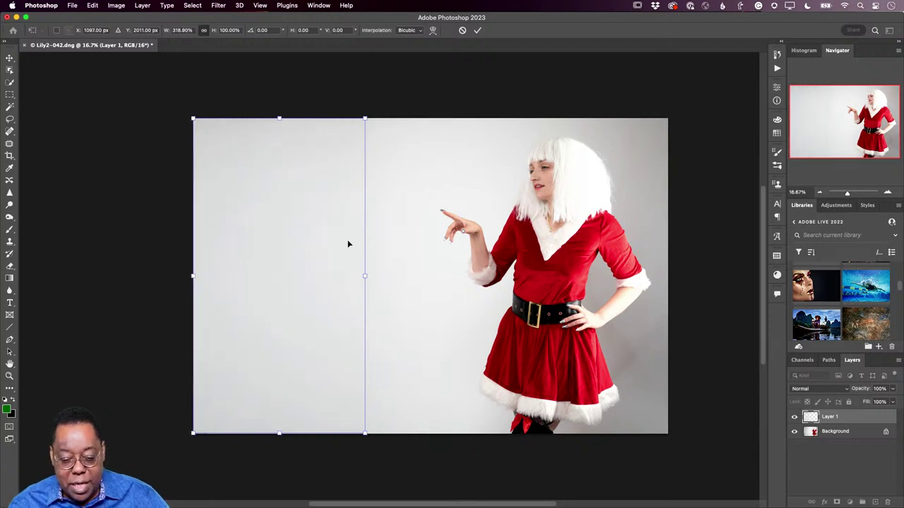
key(Return)
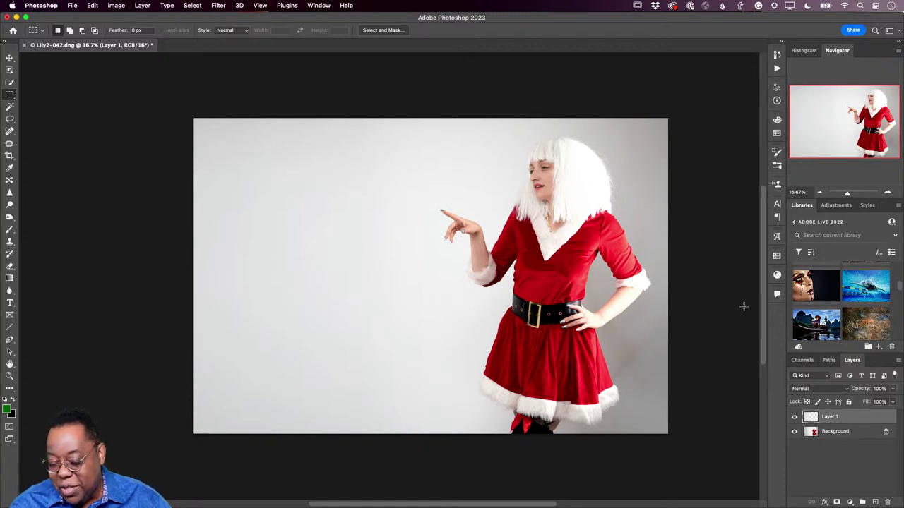
click(794, 431)
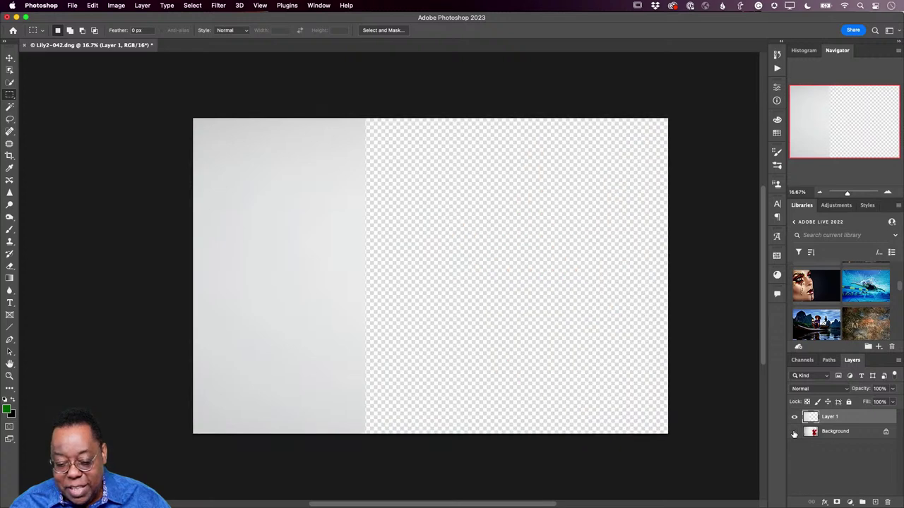
- Show the Background layer again, save and close the extended backdrop photo, and return to Lightroom Classic
click(794, 431)
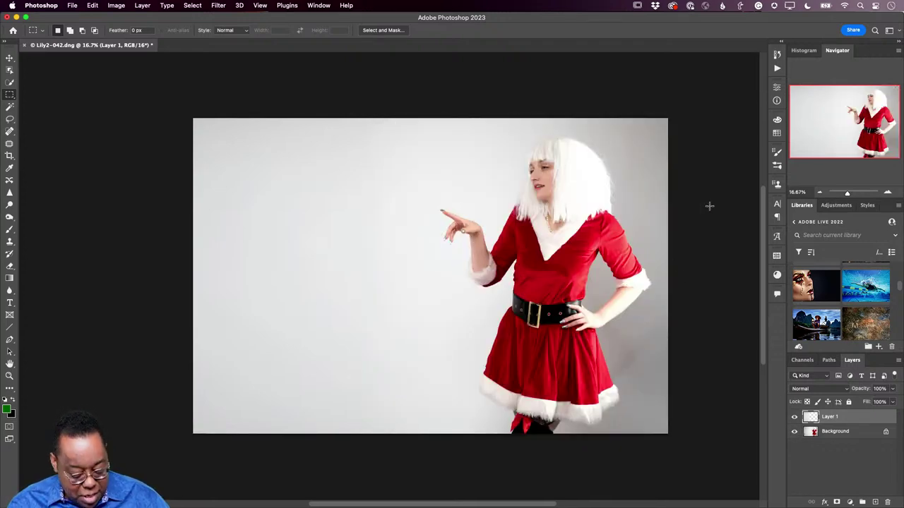
key(super+s)
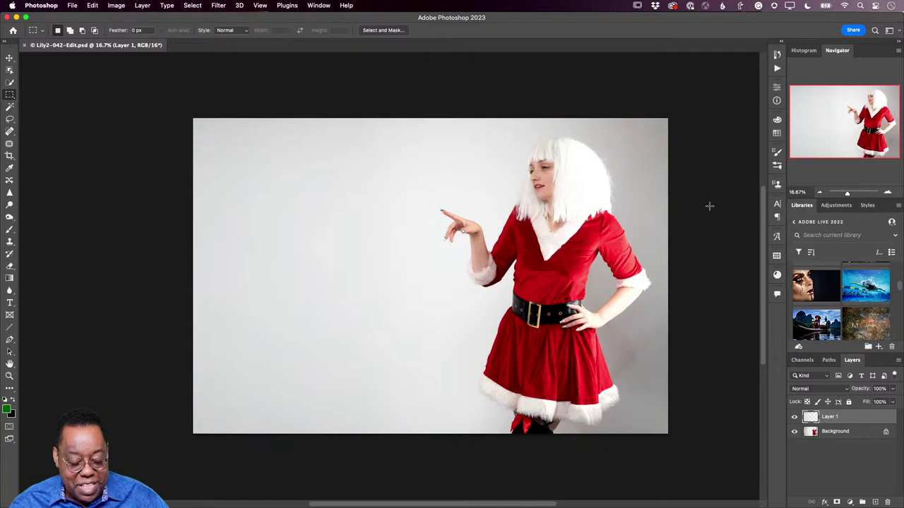
key(super+w)
key(super+Tab)
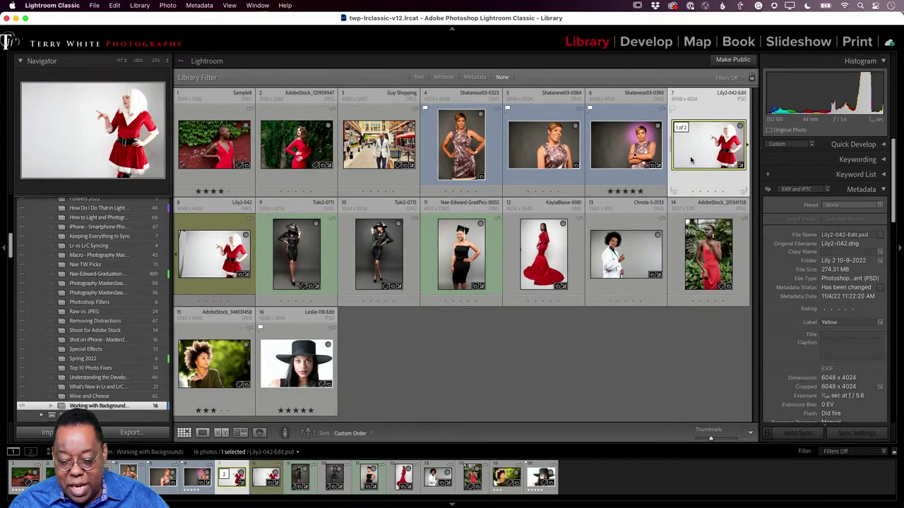
- View the original Santa dress photo full screen and compare it before and after the backdrop extension
click(227, 275)
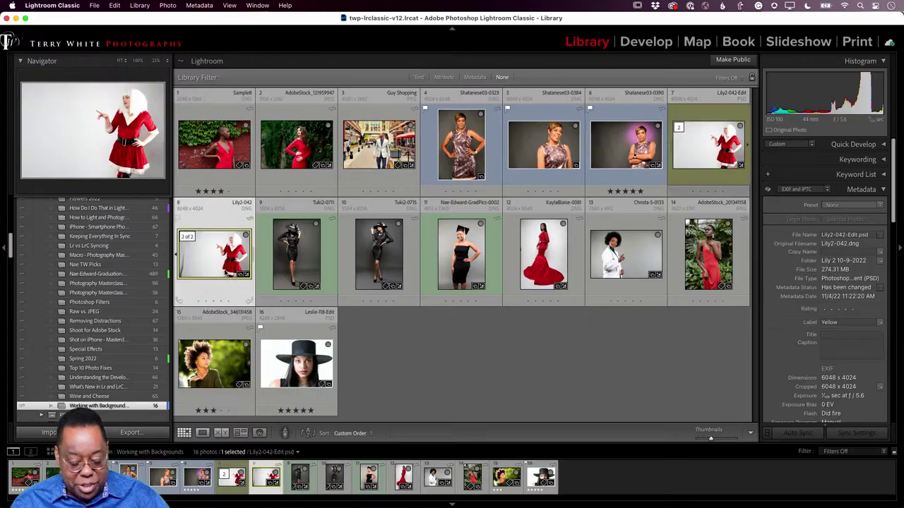
key(f)
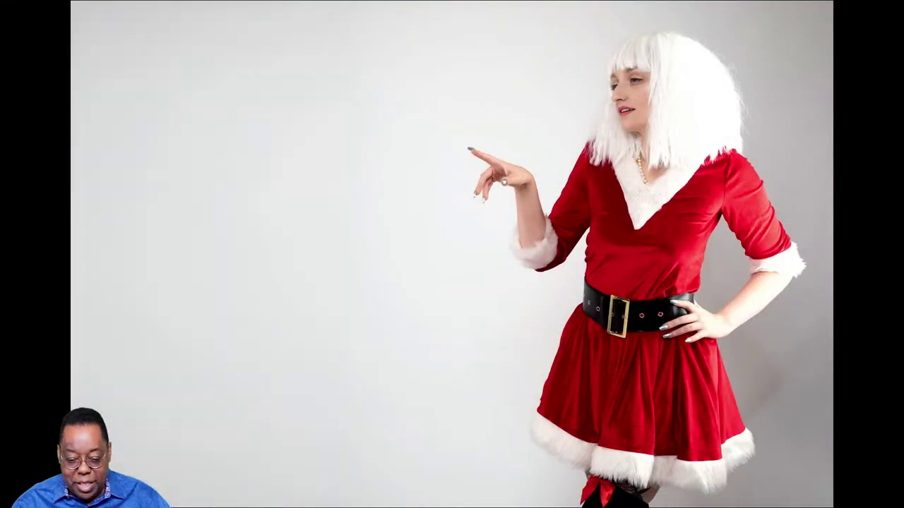
key(backslash)
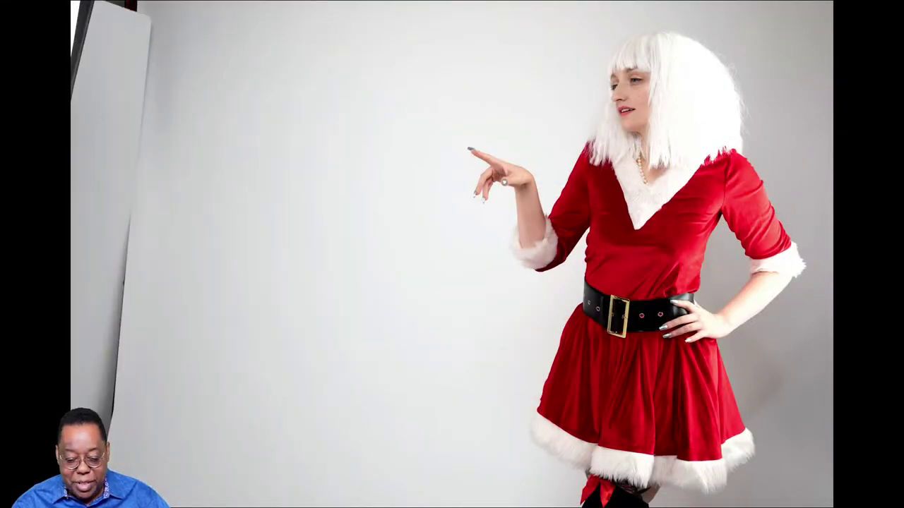
key(backslash)
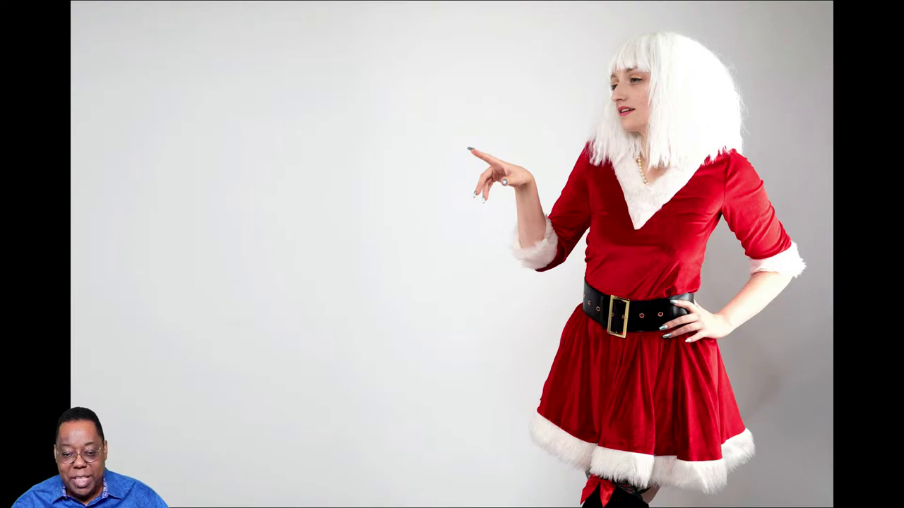
key(Escape)
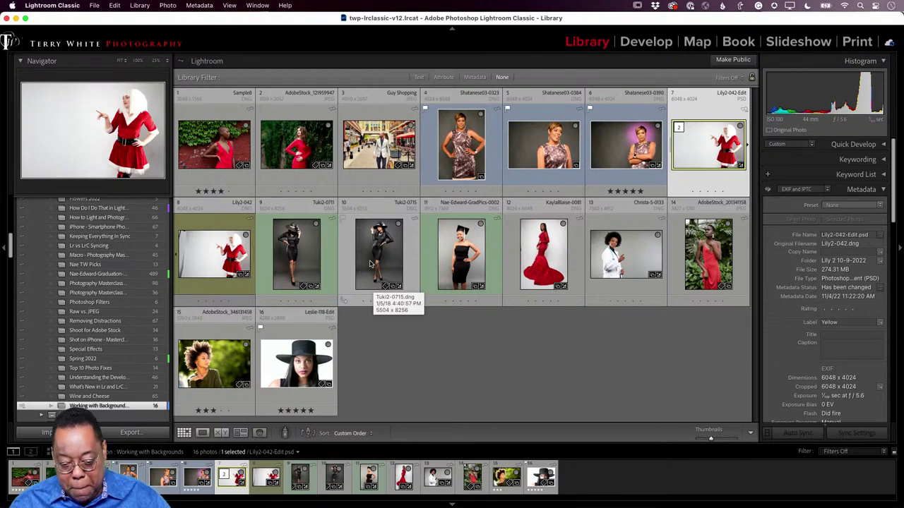
- Open the second full-length photo of the woman in the black leather dress and hat from the library grid
double_click(372, 256)
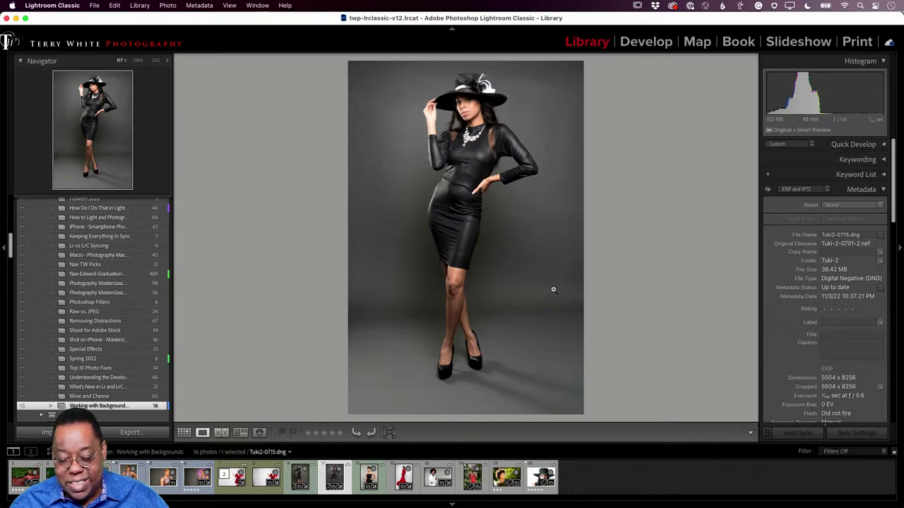
- Try to crop the photo to 4 x 5 / 8 x 10, shifting the image to fit the hat and shoes within the frame
key(r)
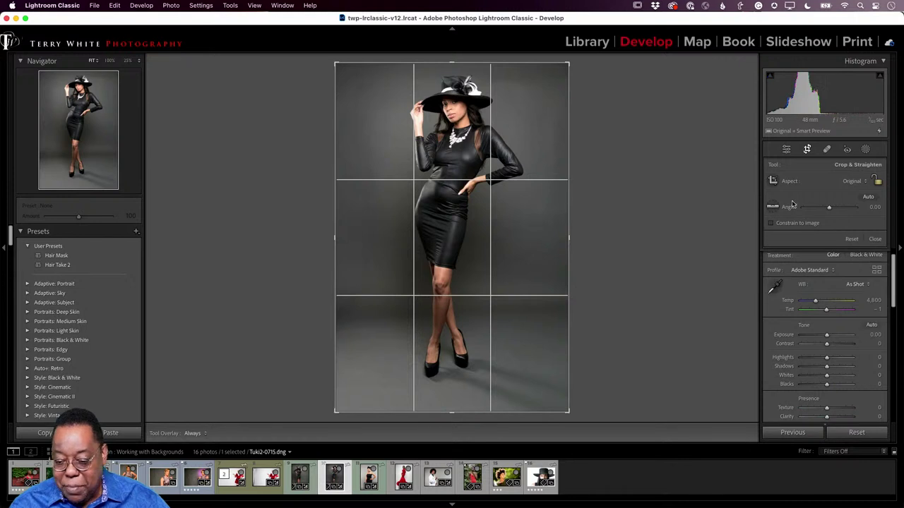
click(856, 182)
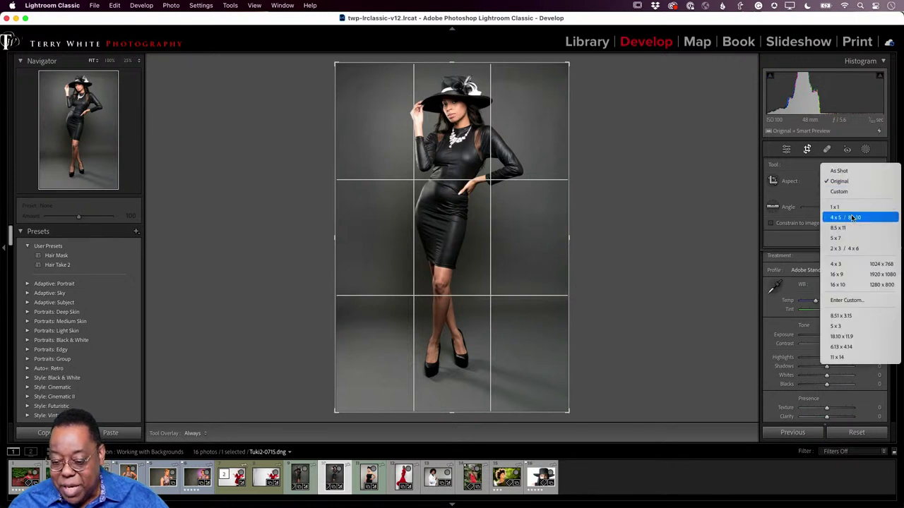
click(852, 218)
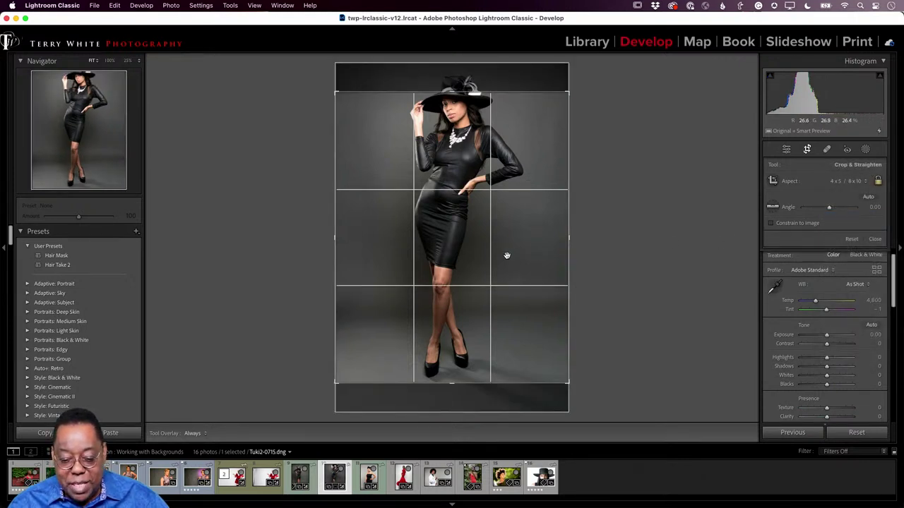
drag(507, 256, 502, 276)
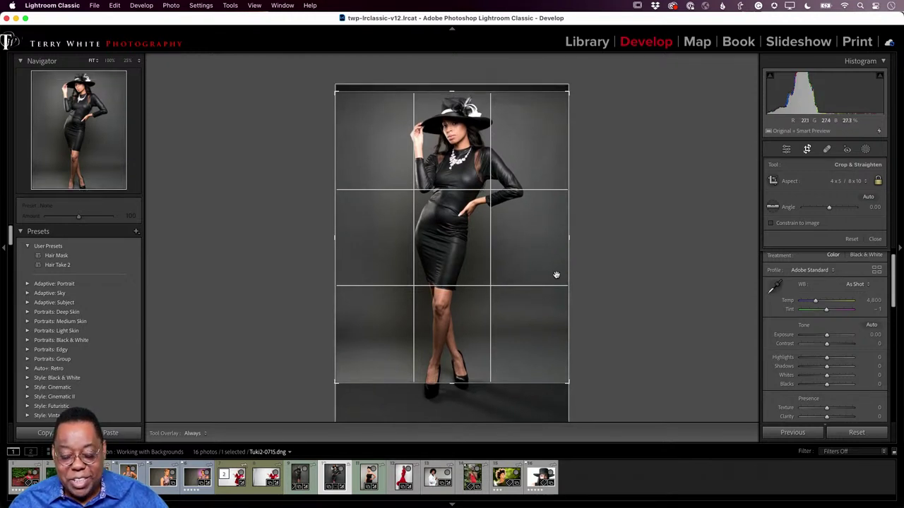
mouse_move(537, 271)
mouse_down()
mouse_move(536, 252)
mouse_move(530, 280)
mouse_move(532, 267)
mouse_up()
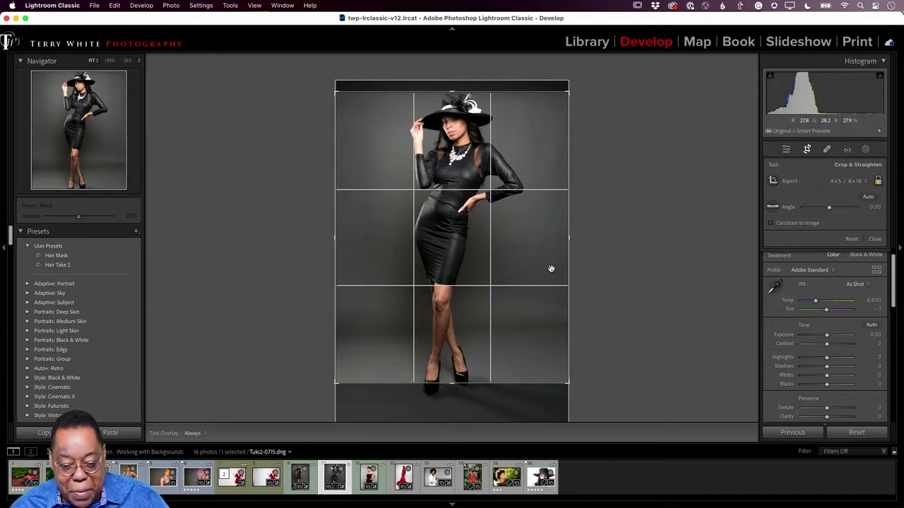
key(Escape)
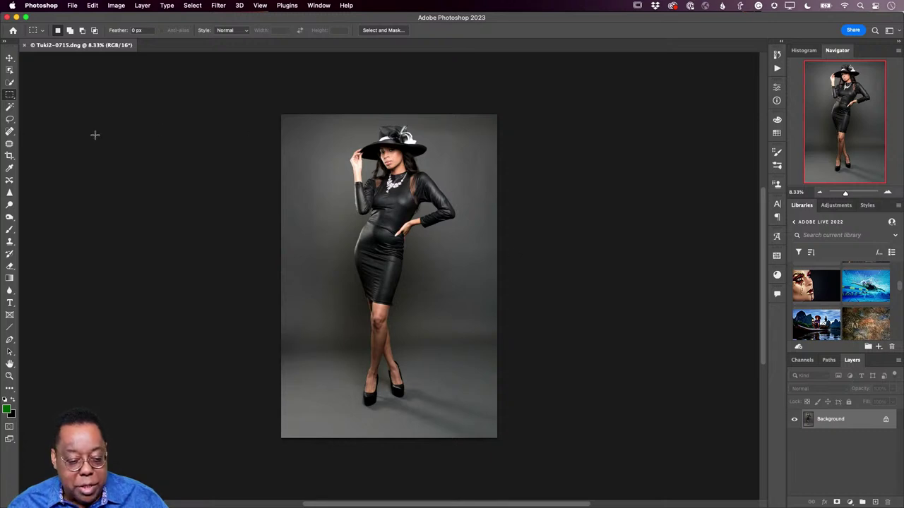
- In Photoshop, crop to 4 : 5 (8 : 10) with Content-Aware on, widening the frame past the photo's left edge until it spans the full height
click(9, 157)
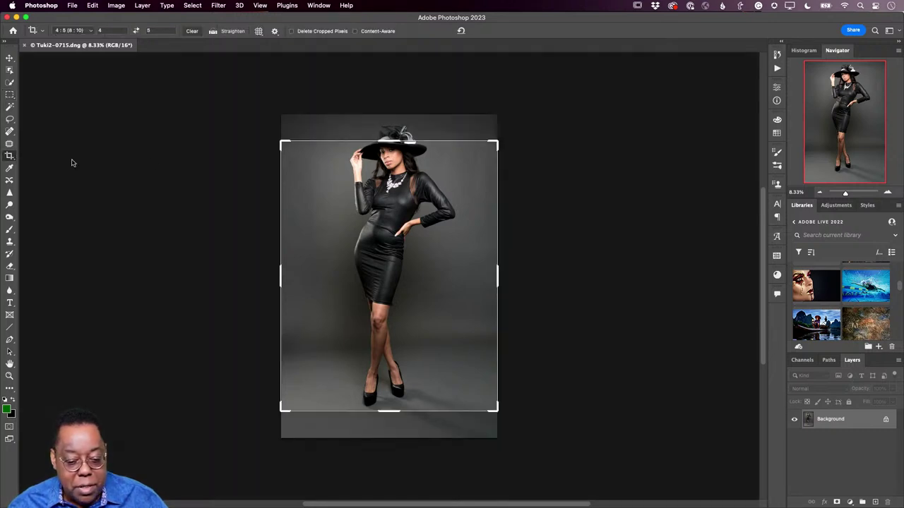
click(75, 31)
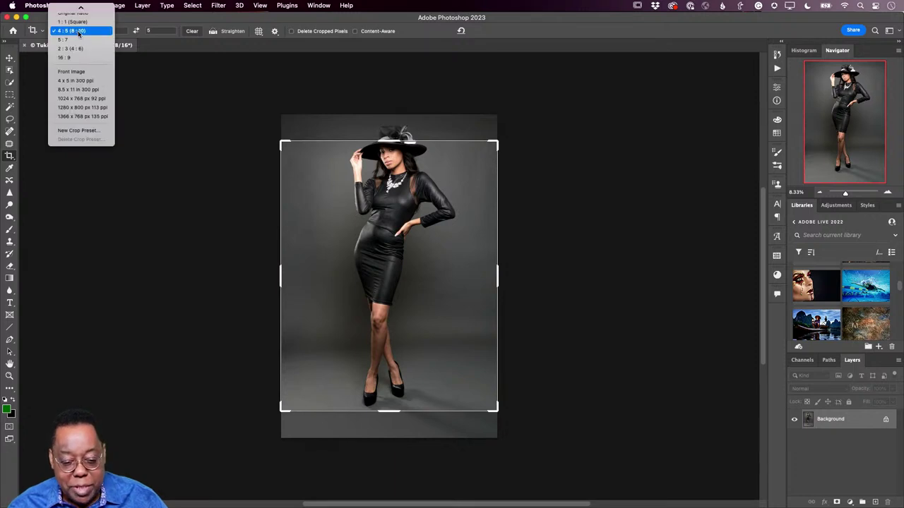
mouse_move(80, 7)
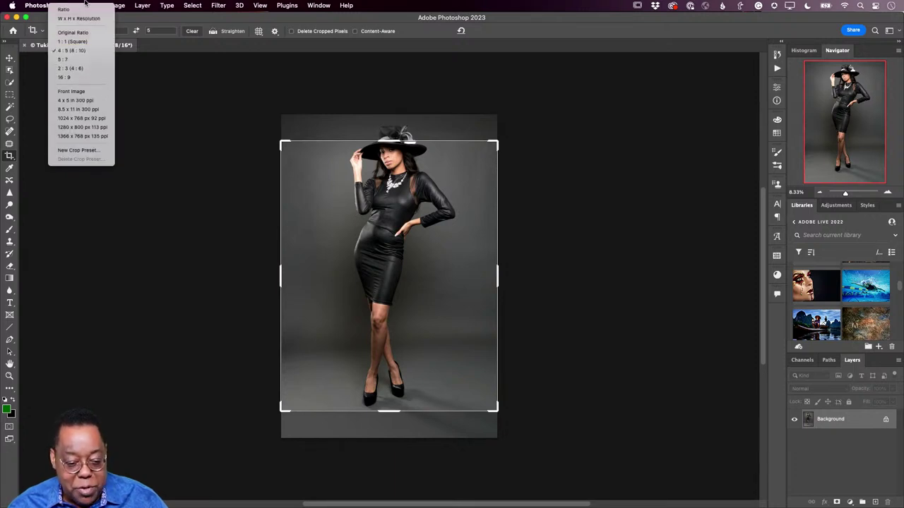
click(74, 50)
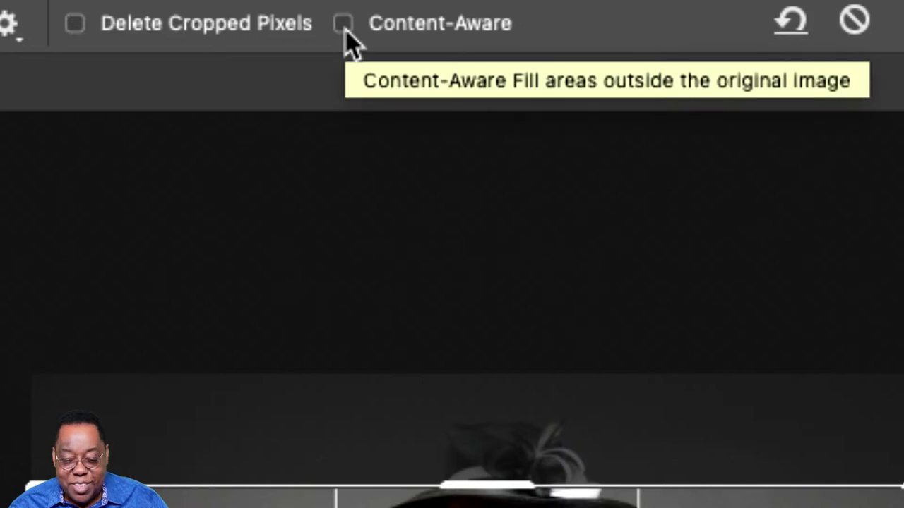
click(344, 24)
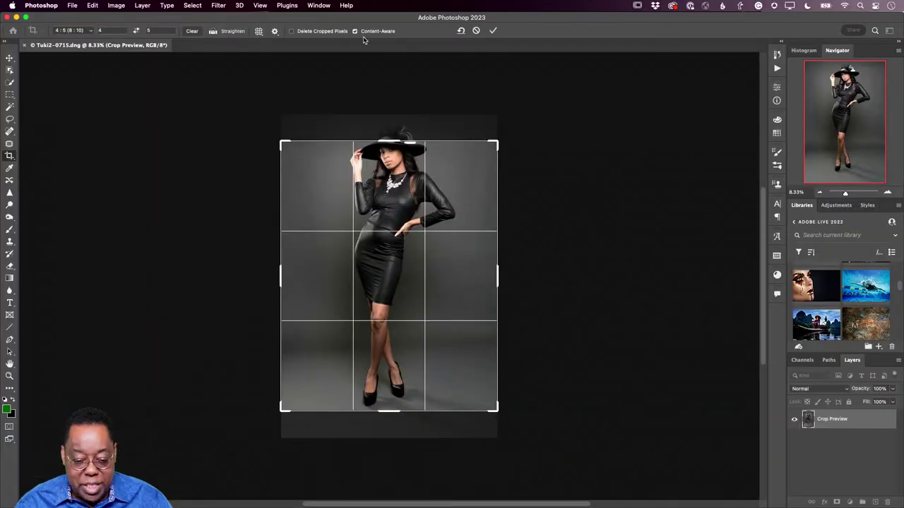
drag(281, 281, 259, 281)
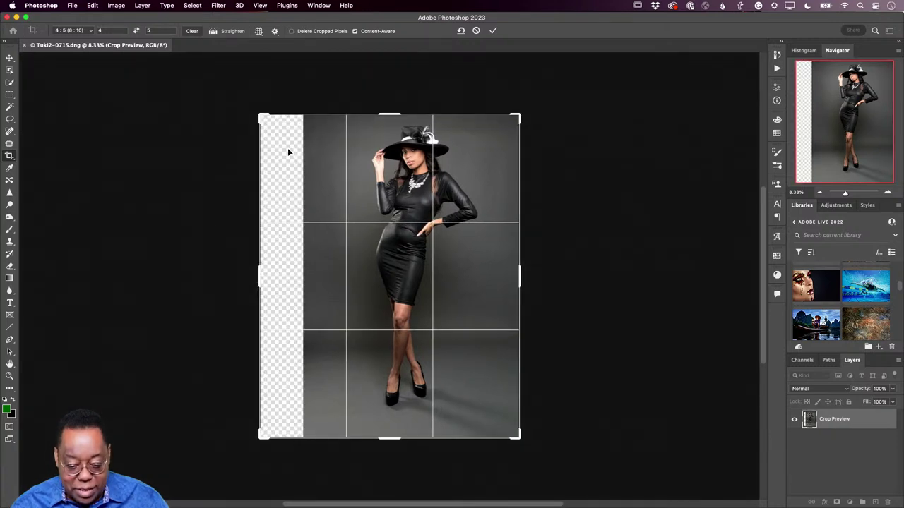
click(493, 31)
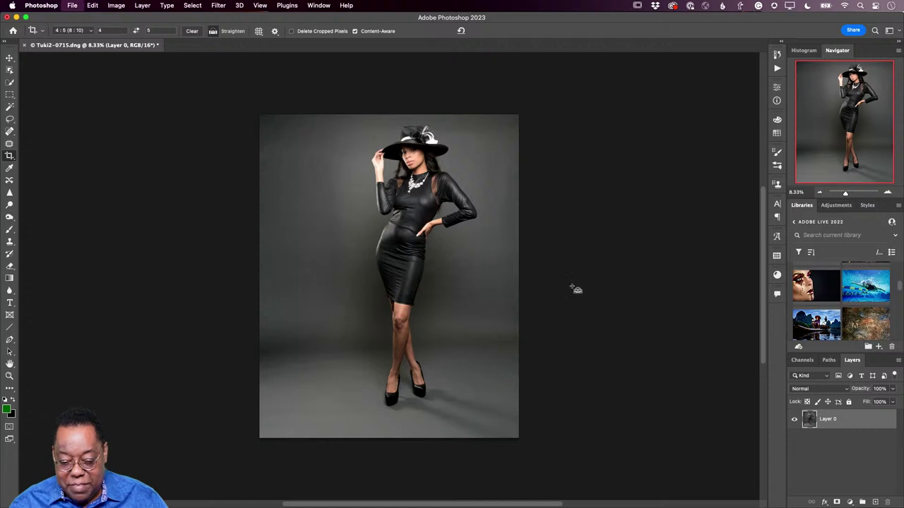
- Save and close the widened photo, and return to the Lightroom Classic library grid
key(super+s)
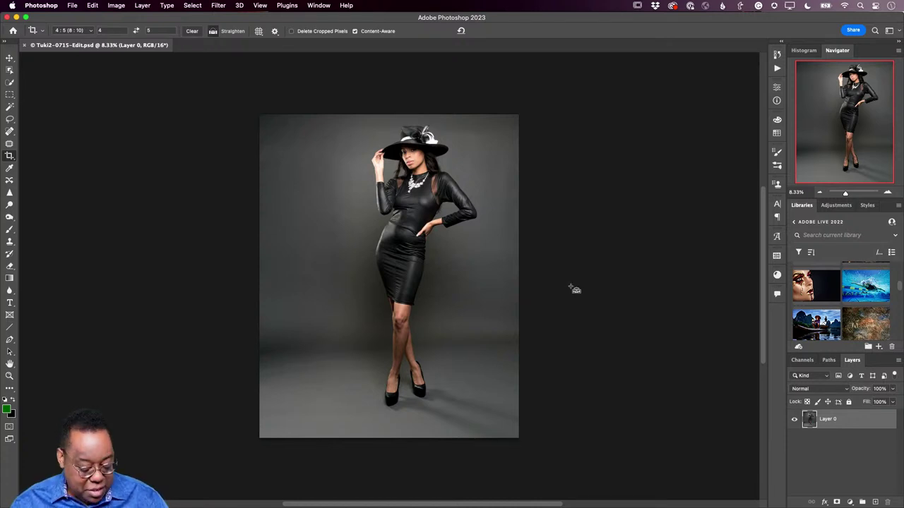
key(super+w)
key(super+Tab)
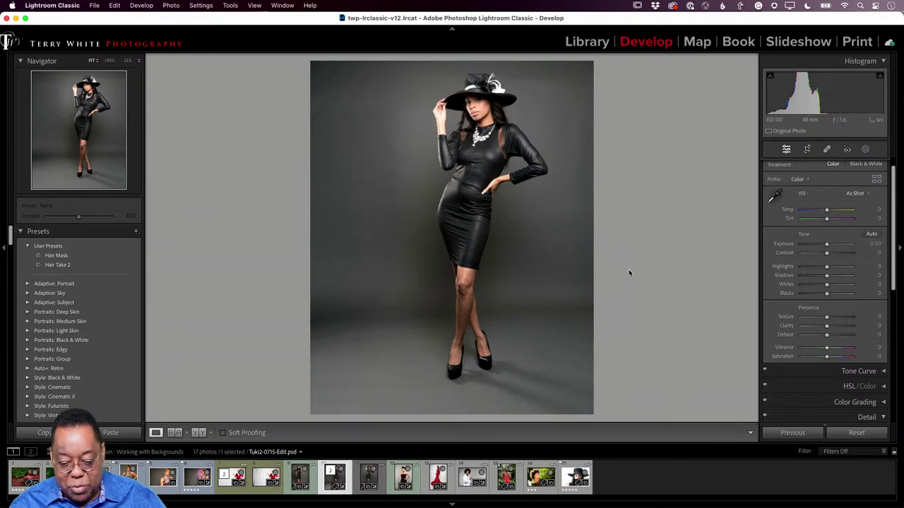
key(g)
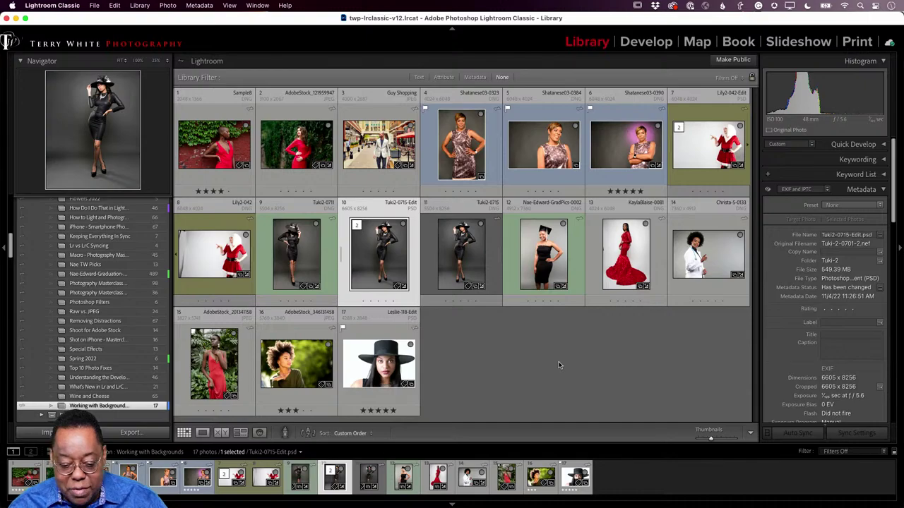
- Create a new landscape document in Photoshop, 10 inches wide by 8 inches high, and switch to the Move tool
key(super+Tab)
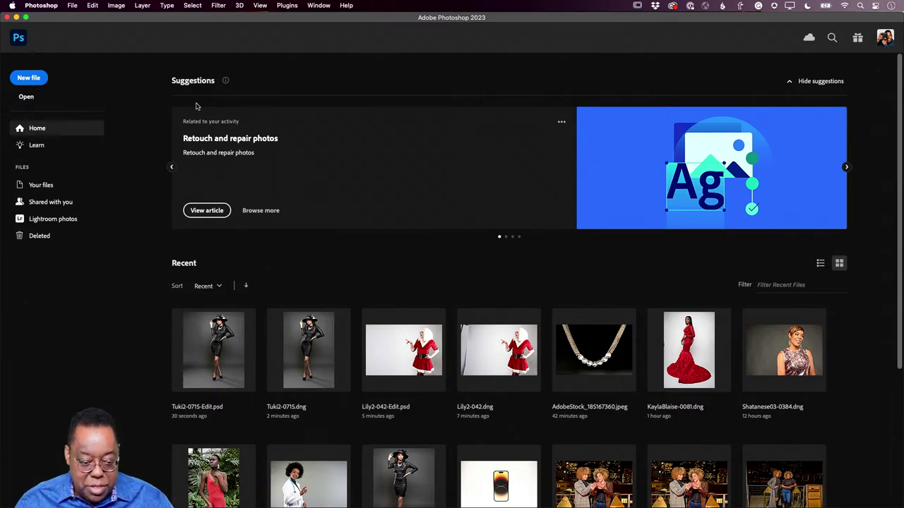
click(29, 77)
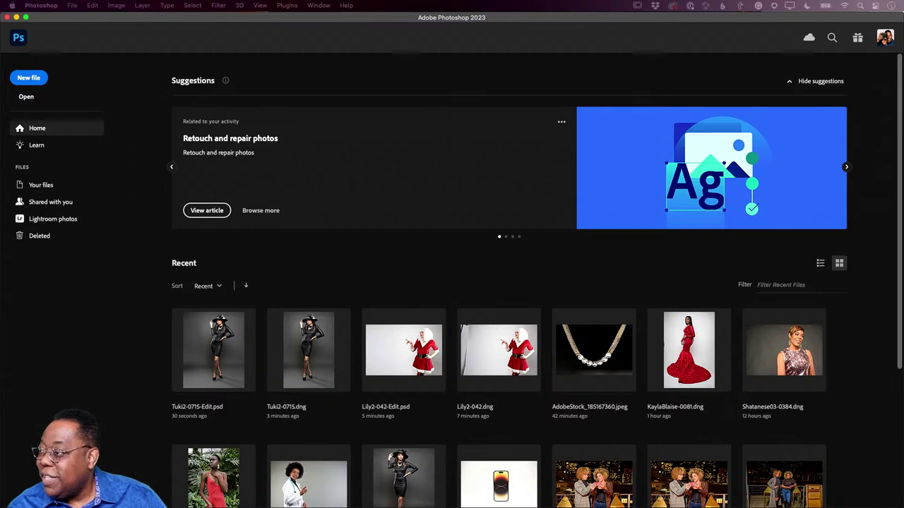
key(super+n)
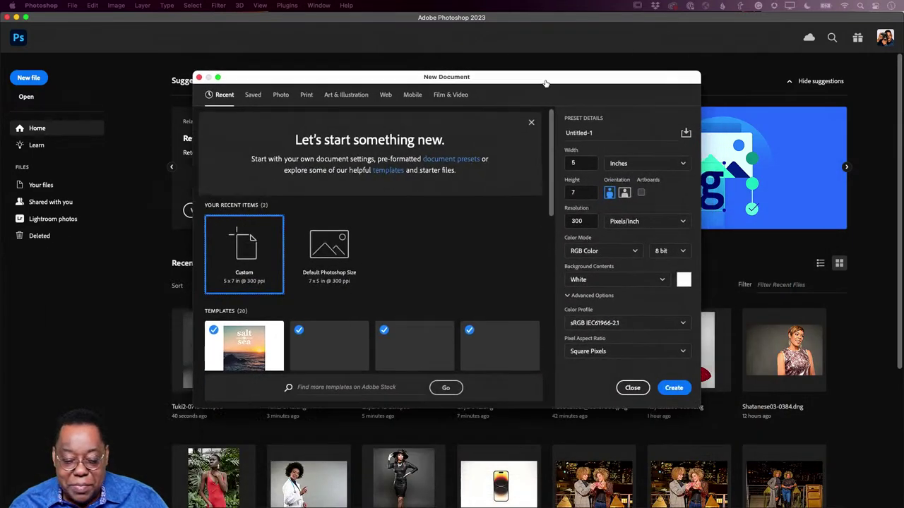
click(568, 188)
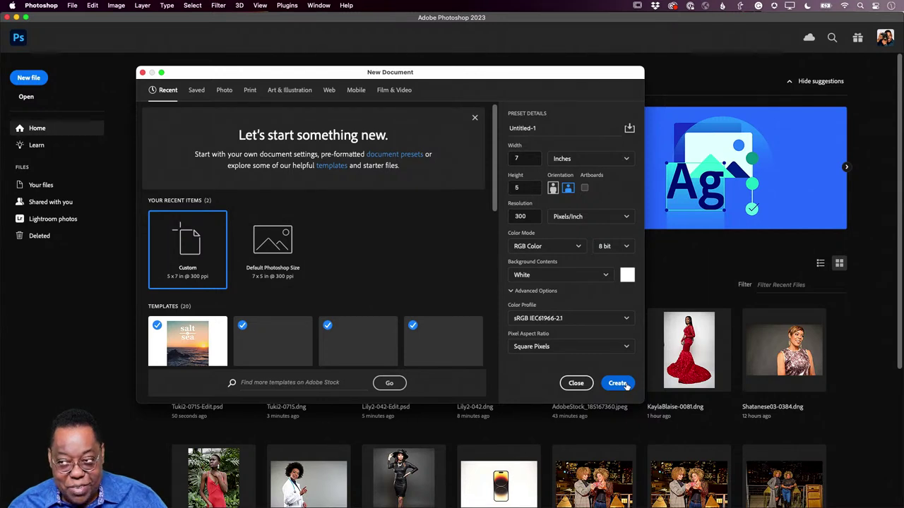
click(524, 159)
text(10)
key(Tab)
text(8)
click(617, 383)
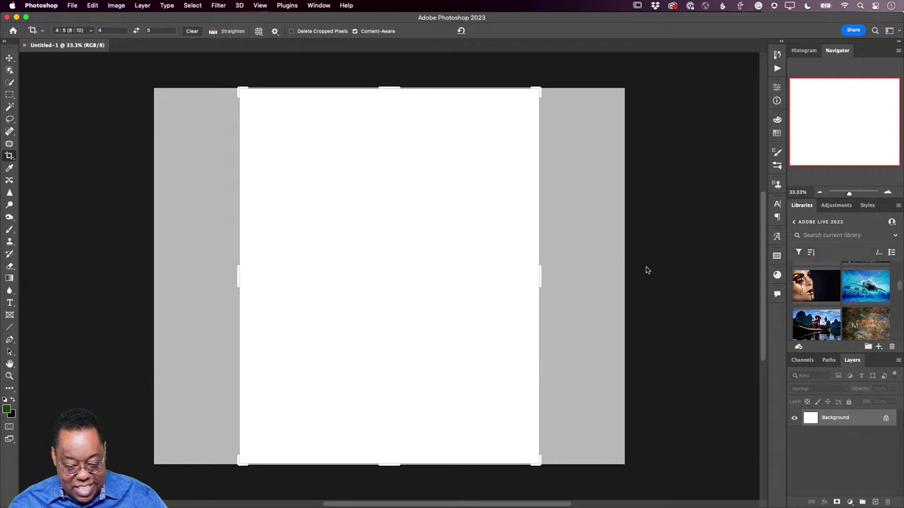
key(v)
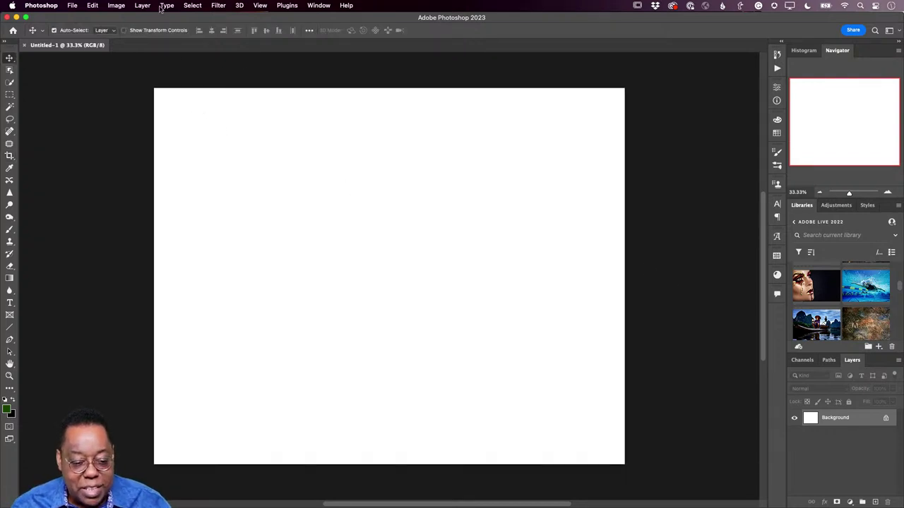
- Rotate the blank canvas 90° clockwise
click(117, 6)
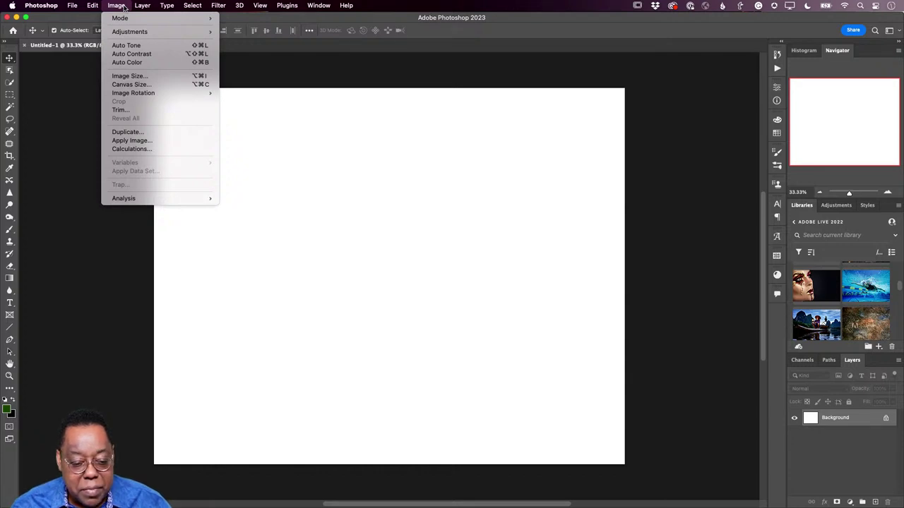
click(144, 97)
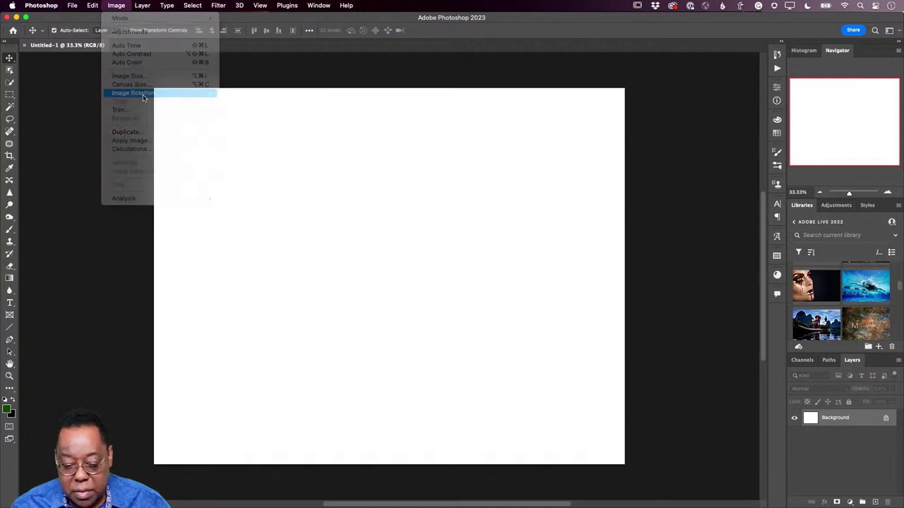
click(119, 6)
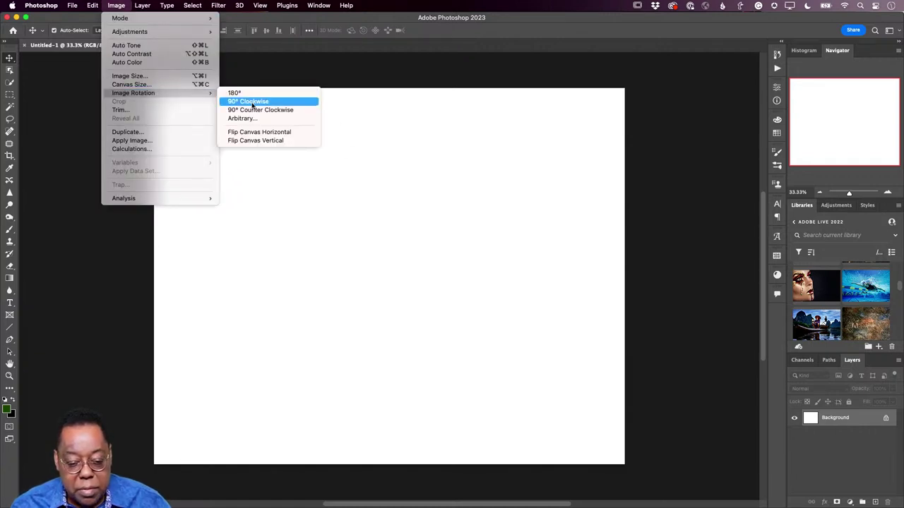
click(251, 103)
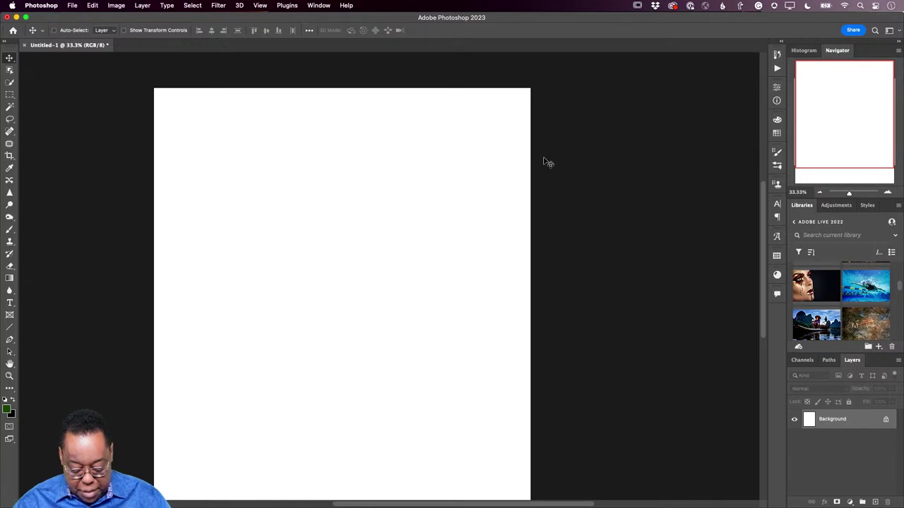
- Fit the whole canvas in view, choose the Gradient tool and set the foreground colour to dark grey 494949
key(super+0)
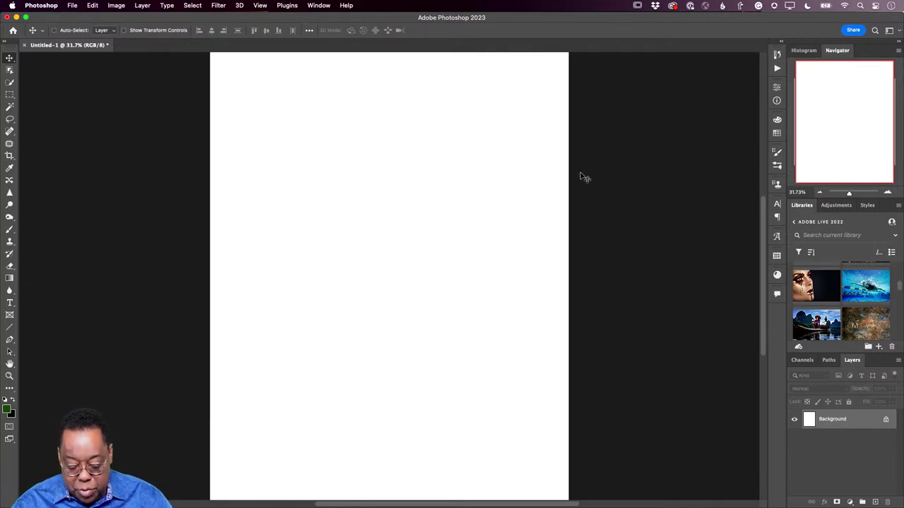
key(super+minus)
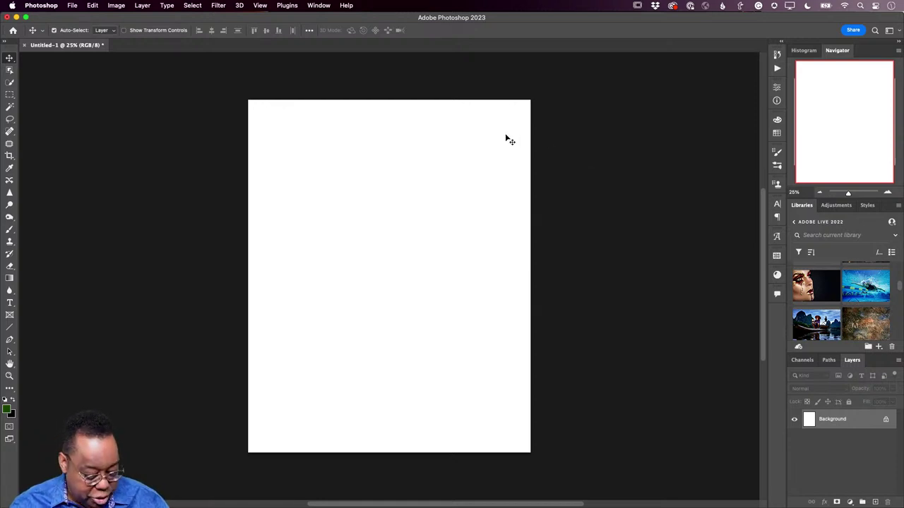
key(g)
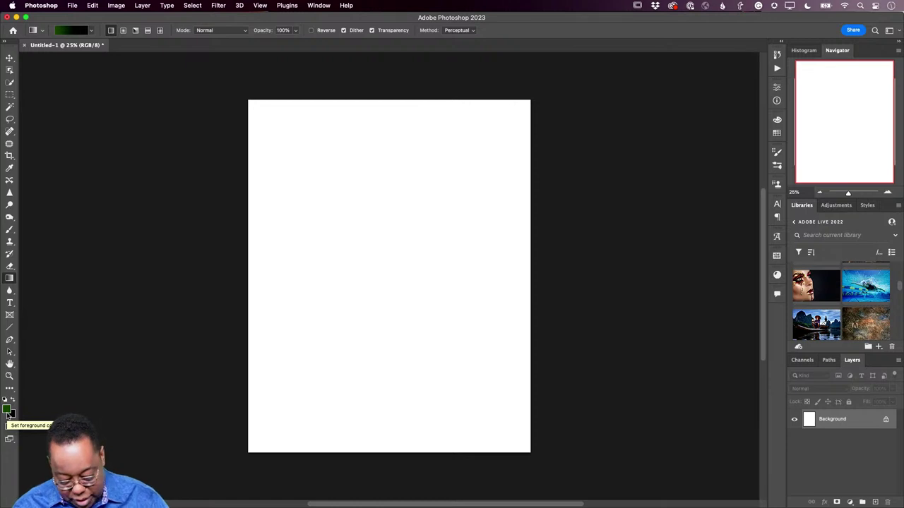
key(d)
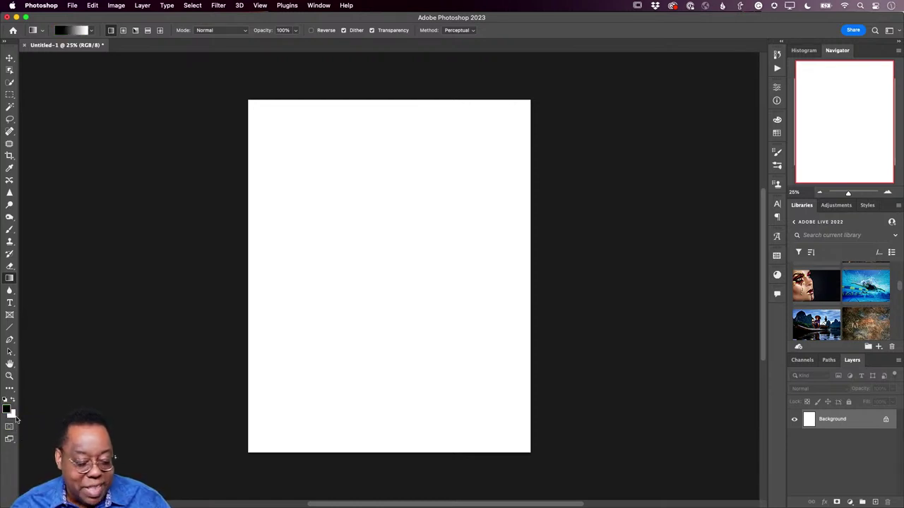
key(i)
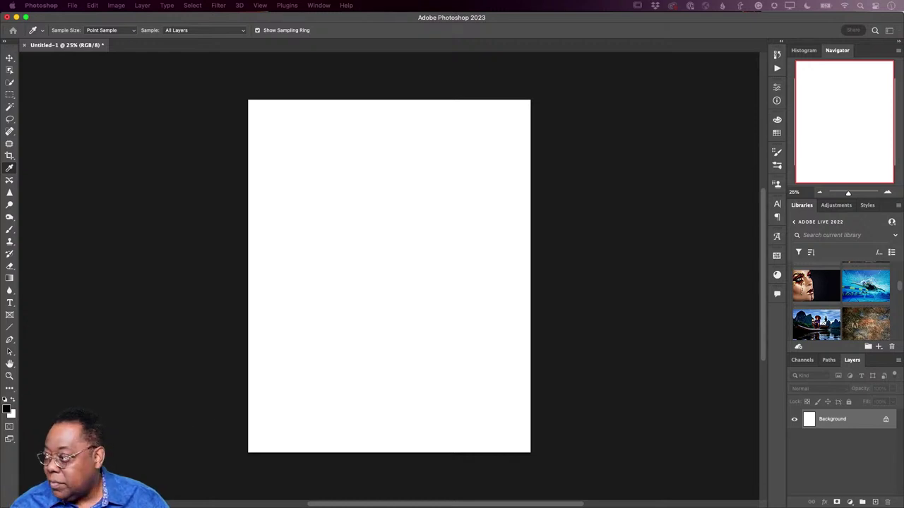
click(7, 408)
drag(486, 335, 205, 156)
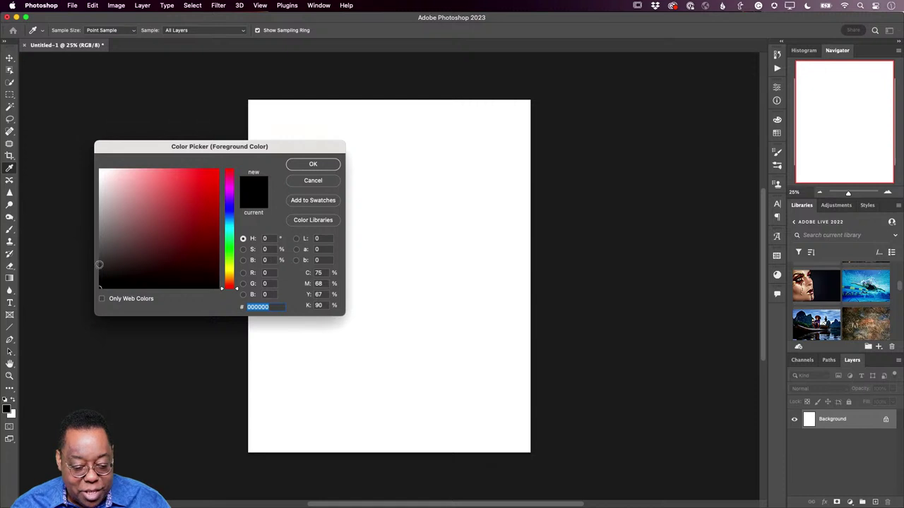
drag(101, 262, 98, 255)
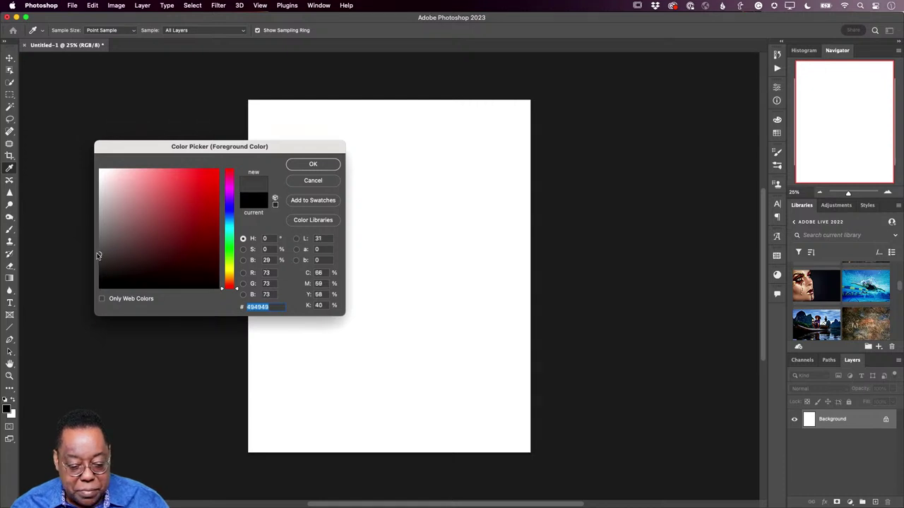
click(312, 163)
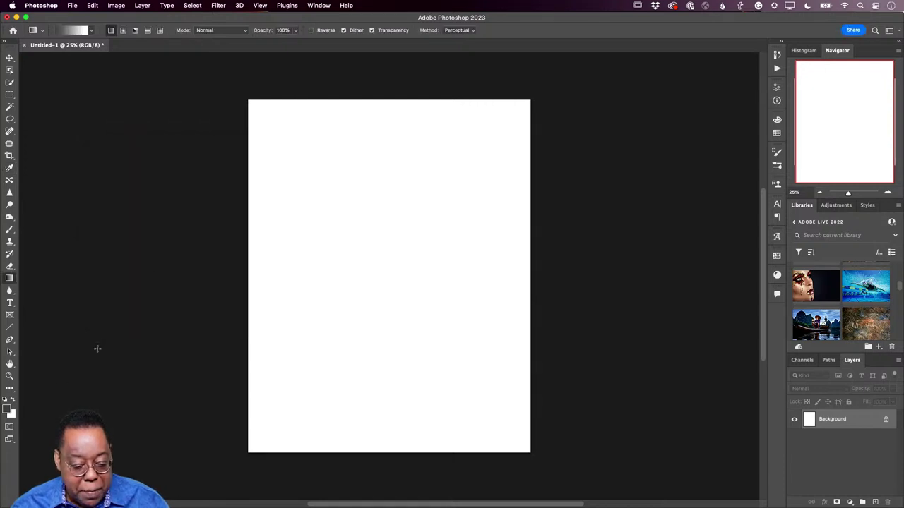
- Set the background colour to light grey b7b7b7 and draw a linear gradient from the canvas's bottom edge up to its top edge
click(13, 416)
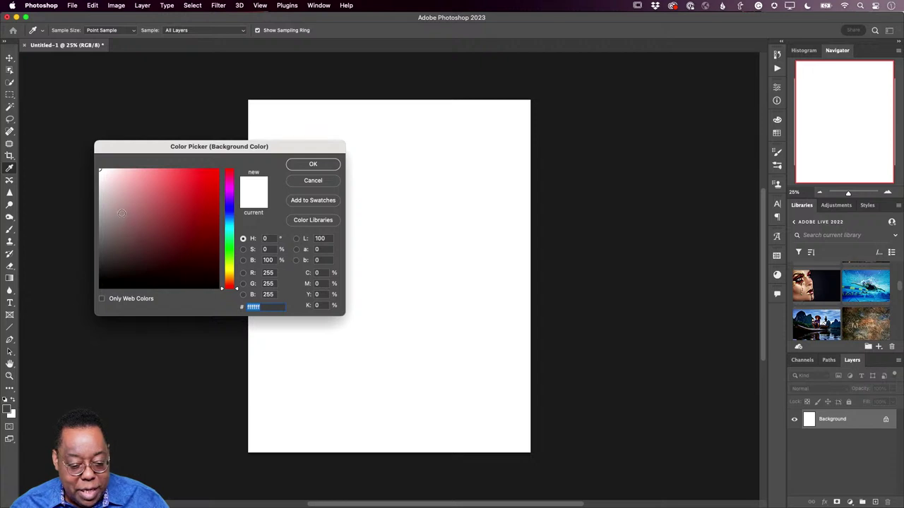
drag(100, 200, 100, 204)
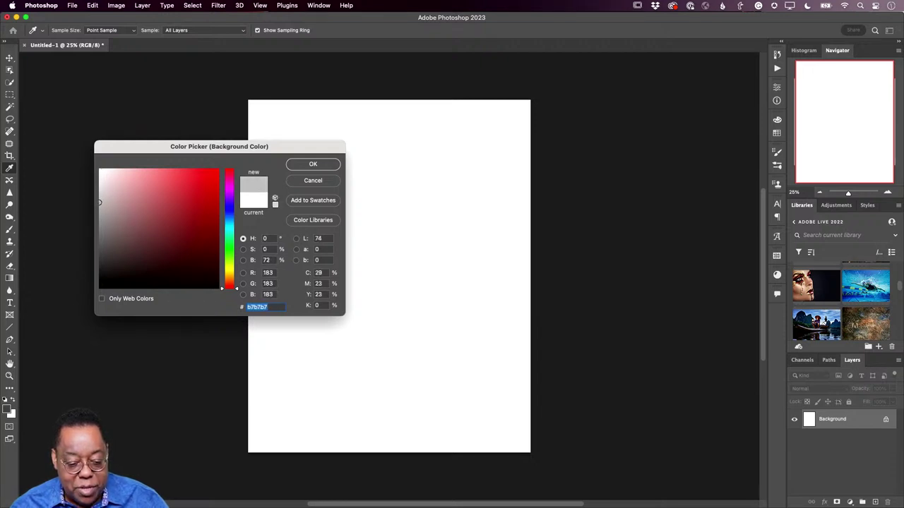
click(308, 167)
key(g)
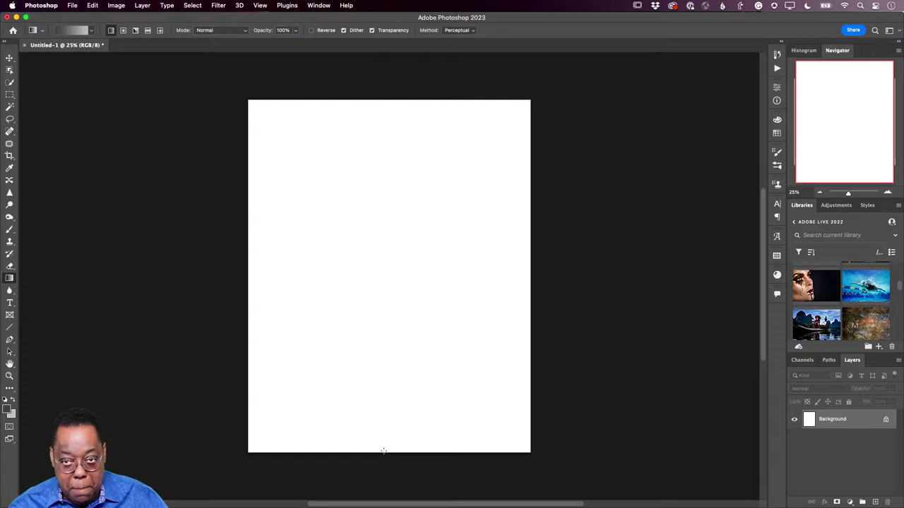
drag(384, 449, 383, 101)
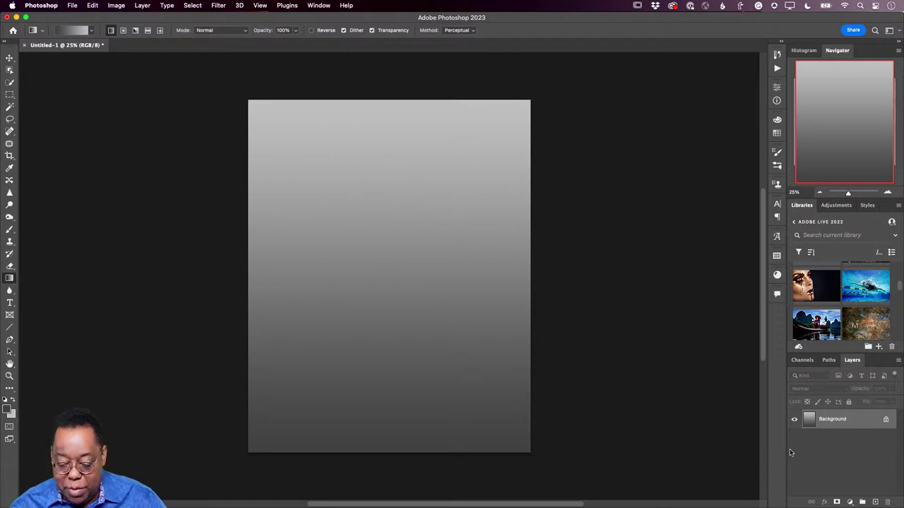
- Add a solid colour fill layer in red d62020 above the gradient and set its blend mode to Overlay
click(849, 502)
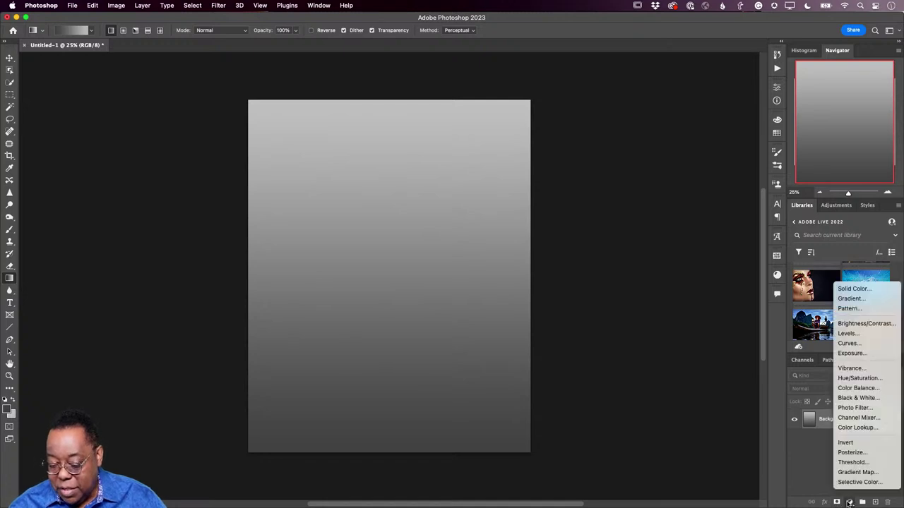
click(853, 288)
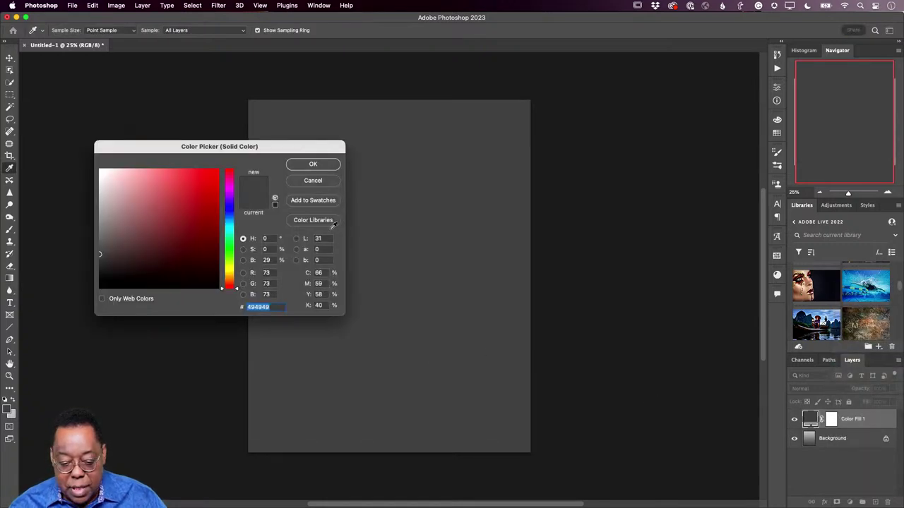
mouse_move(196, 185)
mouse_down()
mouse_move(198, 200)
mouse_move(200, 187)
mouse_up()
drag(263, 150, 647, 259)
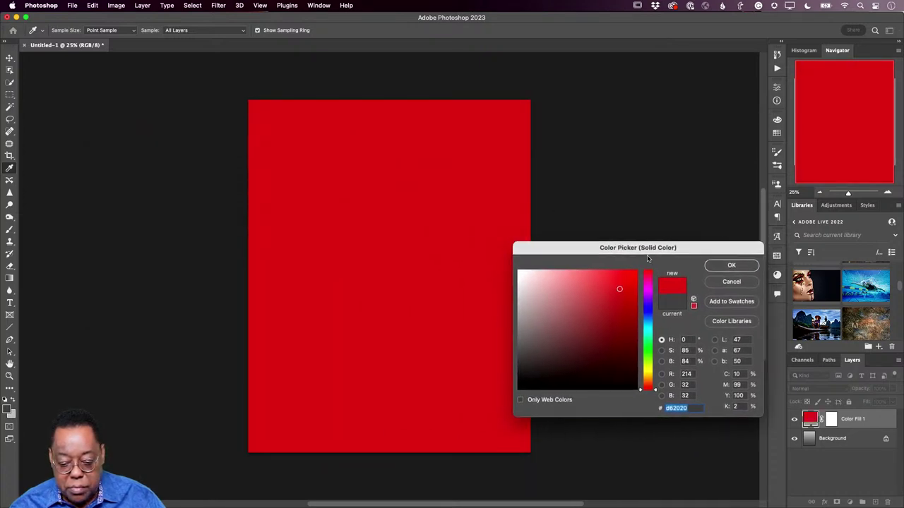
click(730, 266)
click(812, 392)
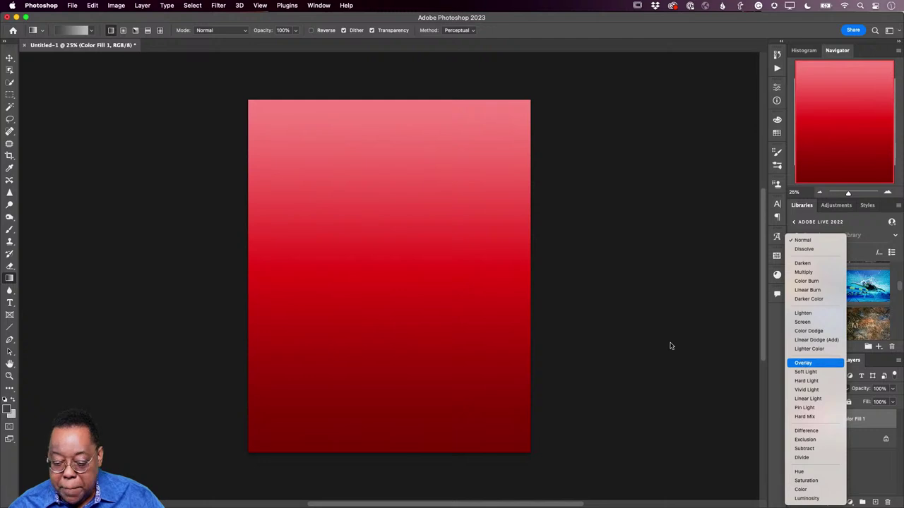
click(803, 363)
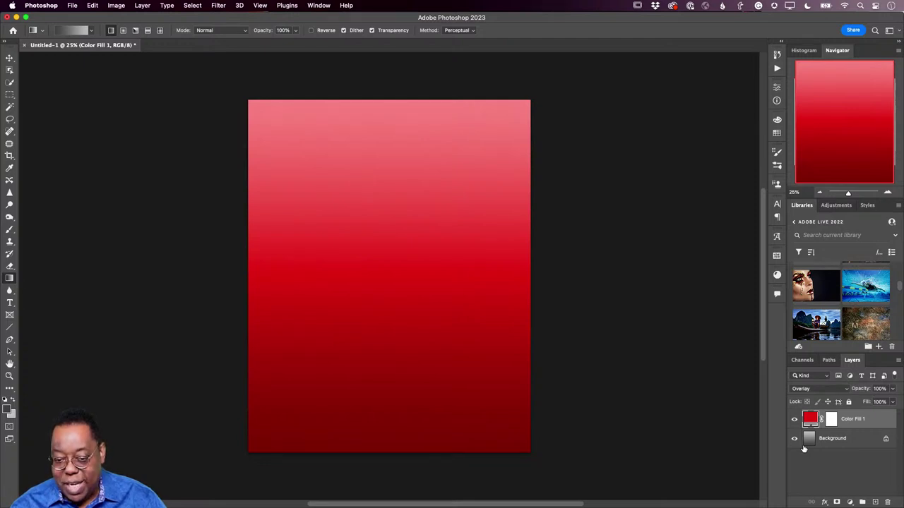
- Add a new empty layer and make a tall elliptical selection centred on the canvas
click(875, 502)
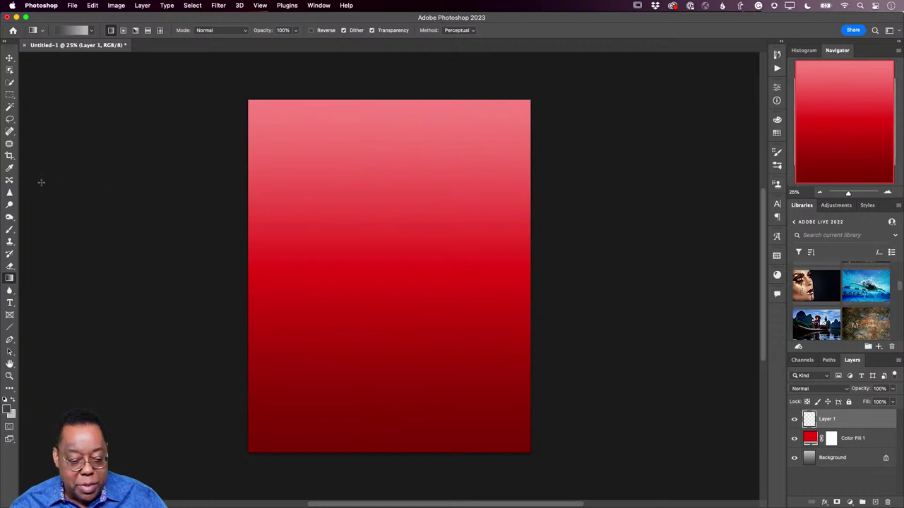
click(9, 94)
click(42, 103)
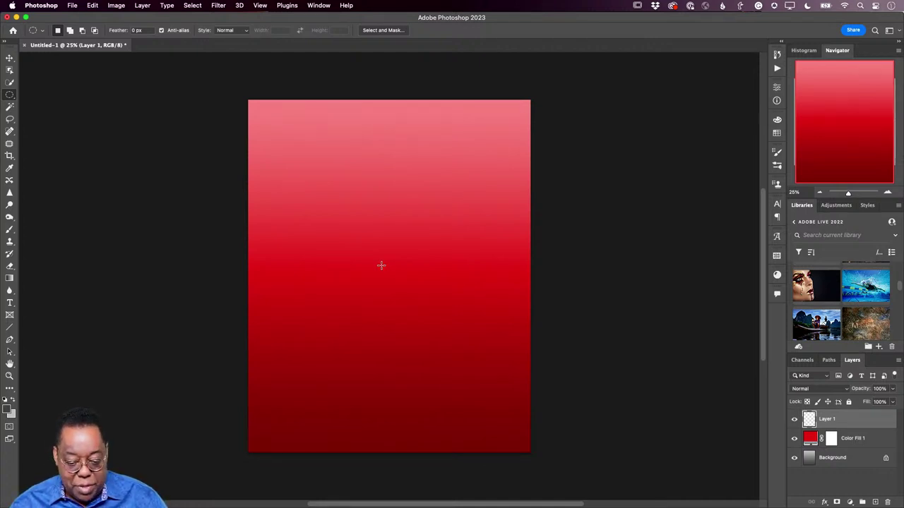
drag(381, 265, 478, 134)
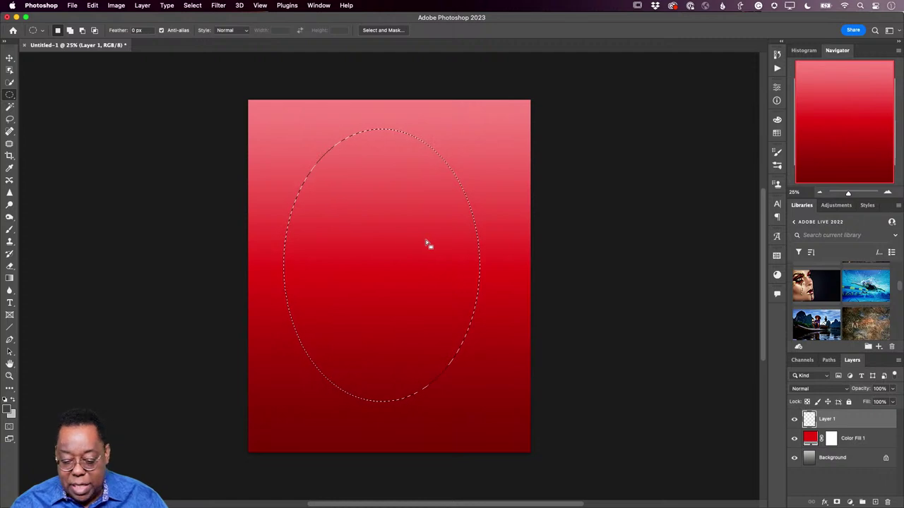
drag(413, 252, 420, 247)
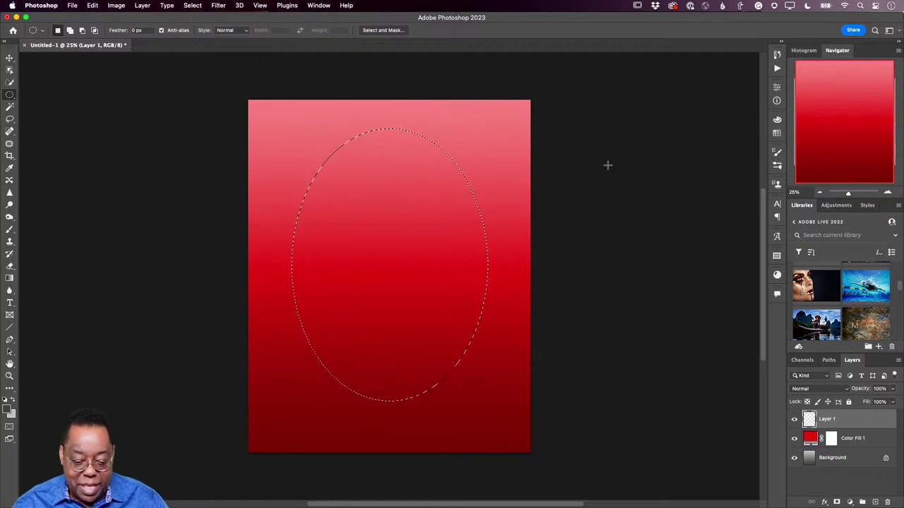
- Fill the oval selection with white on the new layer, deselect it, and toggle the layer's visibility off and on
click(11, 400)
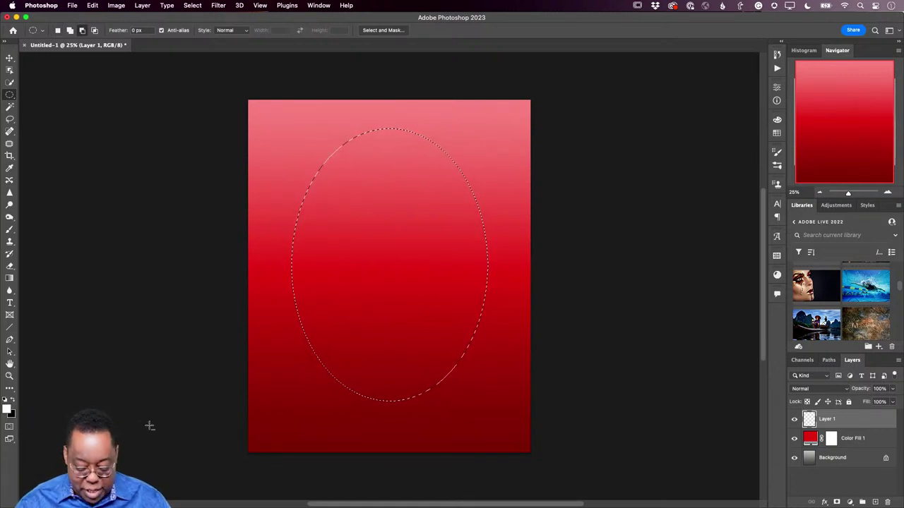
key(alt+BackSpace)
key(super+d)
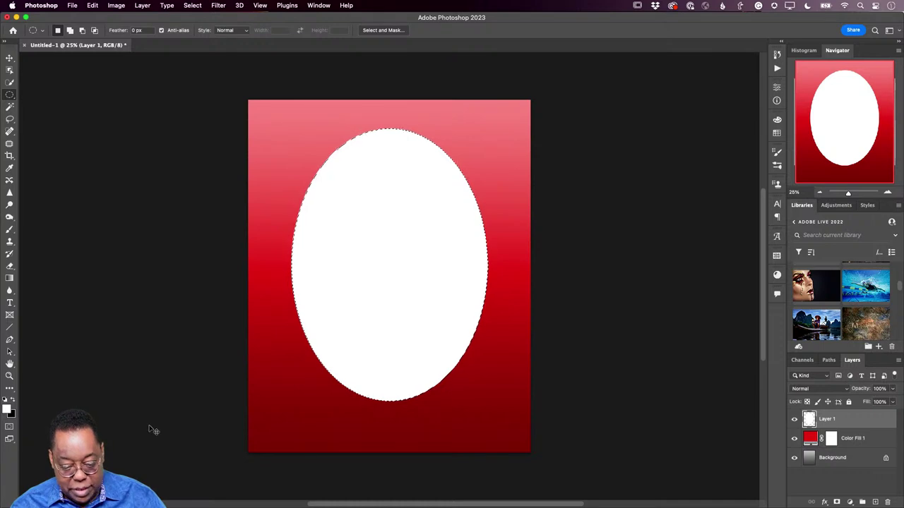
click(793, 418)
click(794, 418)
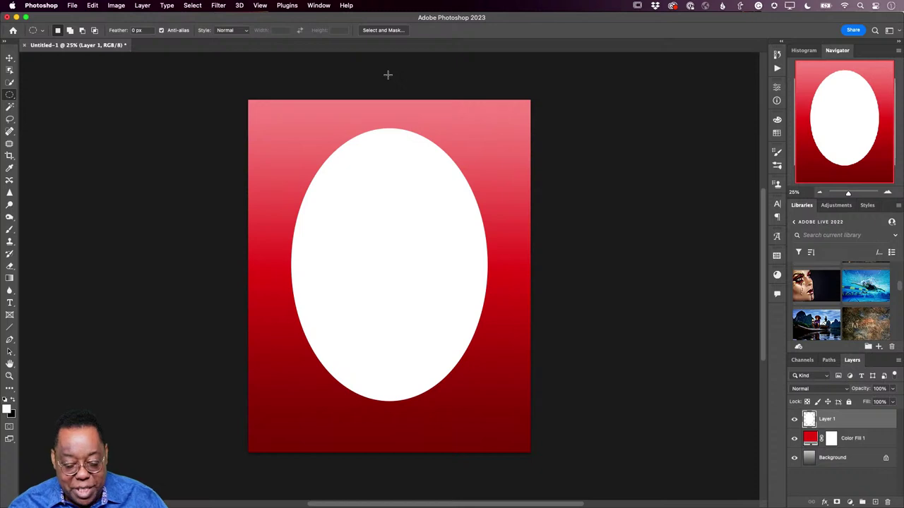
- Soften the white oval with a Gaussian Blur of 156 pixels radius
click(220, 6)
mouse_move(251, 127)
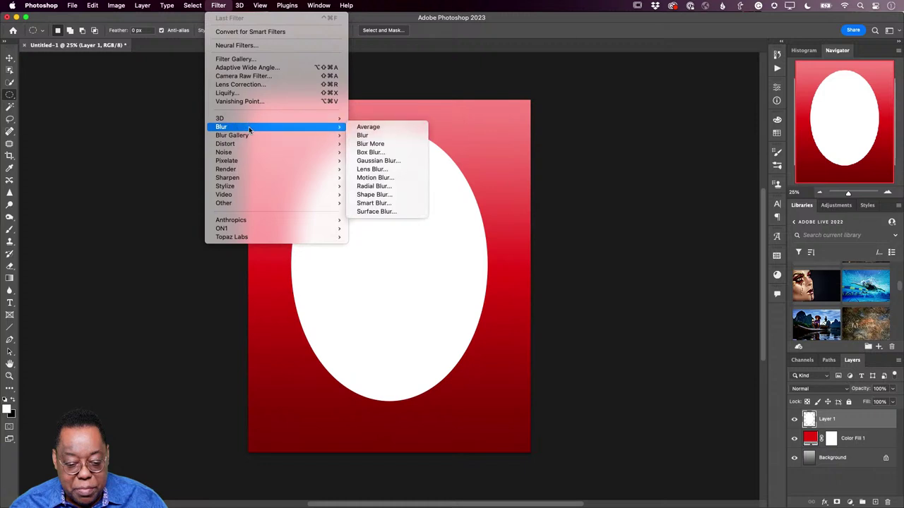
click(387, 161)
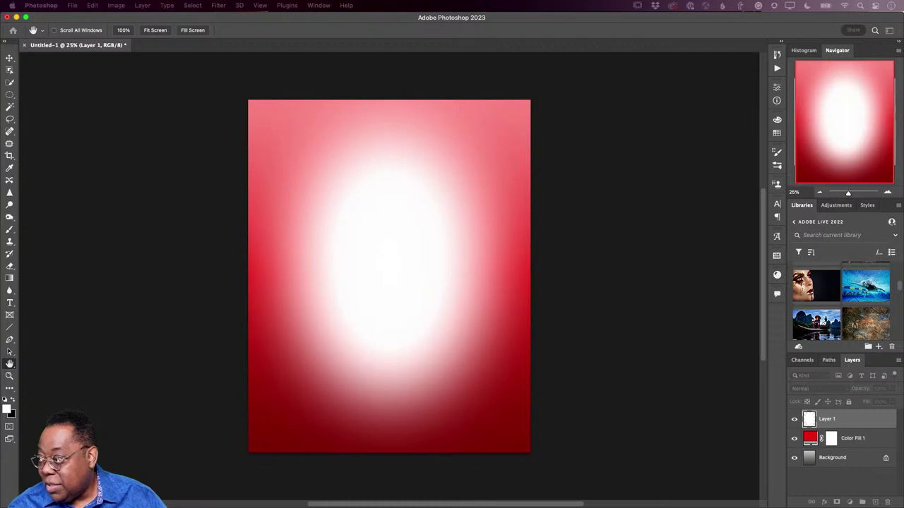
drag(689, 126, 590, 102)
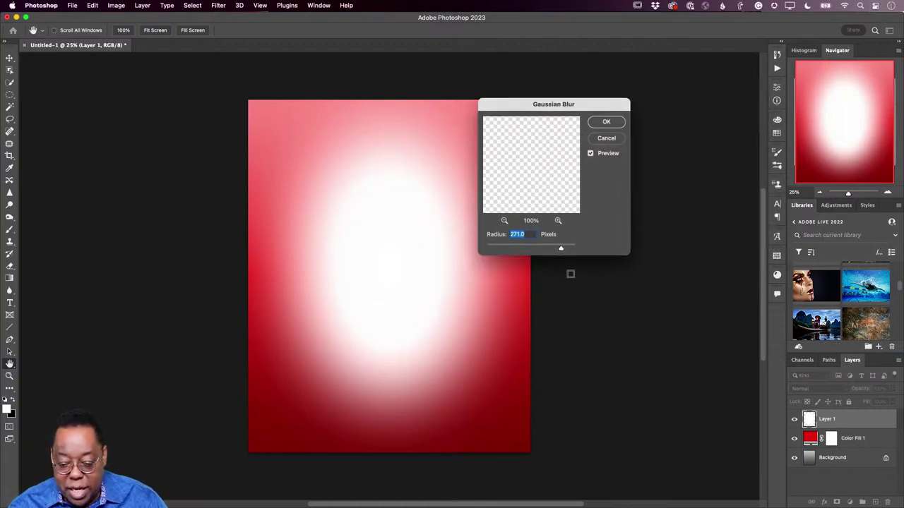
mouse_move(559, 252)
mouse_down()
mouse_move(487, 250)
mouse_move(565, 252)
mouse_move(549, 252)
mouse_up()
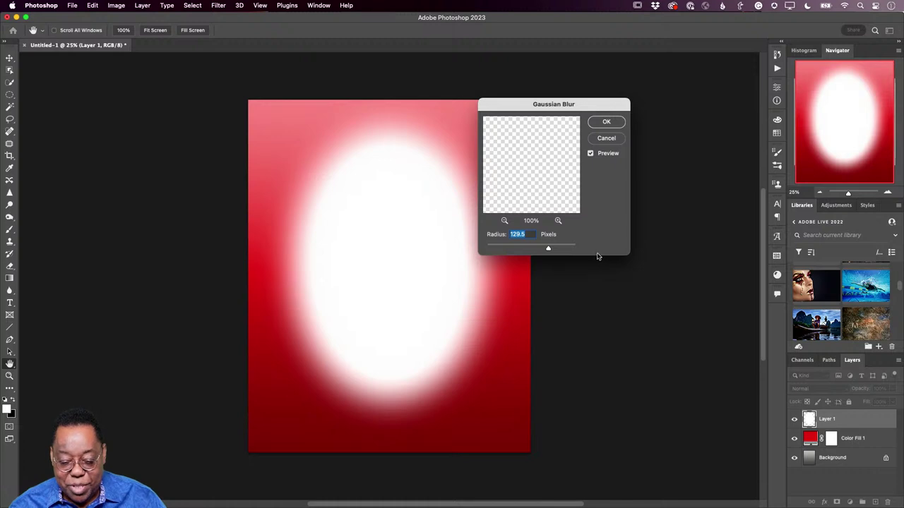
drag(547, 248, 553, 250)
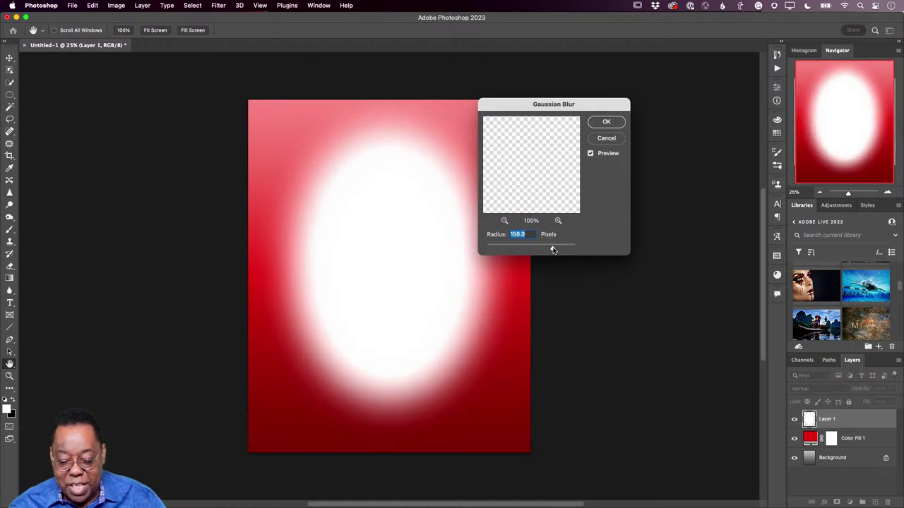
click(606, 122)
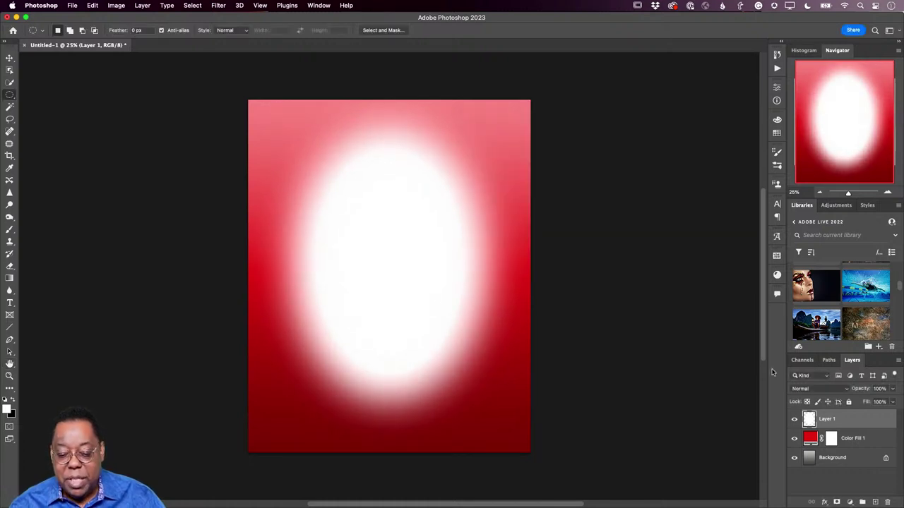
- Rename the blurred oval's layer "spotlight" and reduce its opacity to 81%
double_click(827, 420)
text(spotlight)
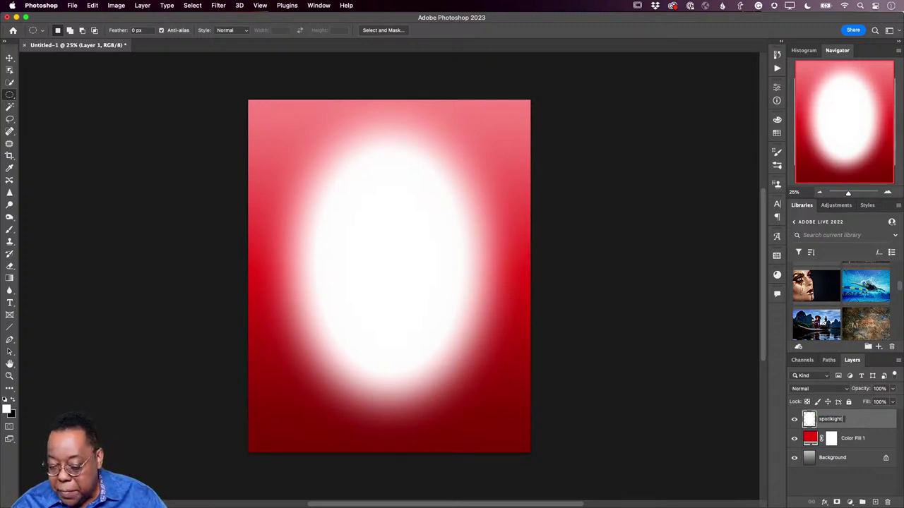
key(BackSpace)
key(BackSpace)
key(BackSpace)
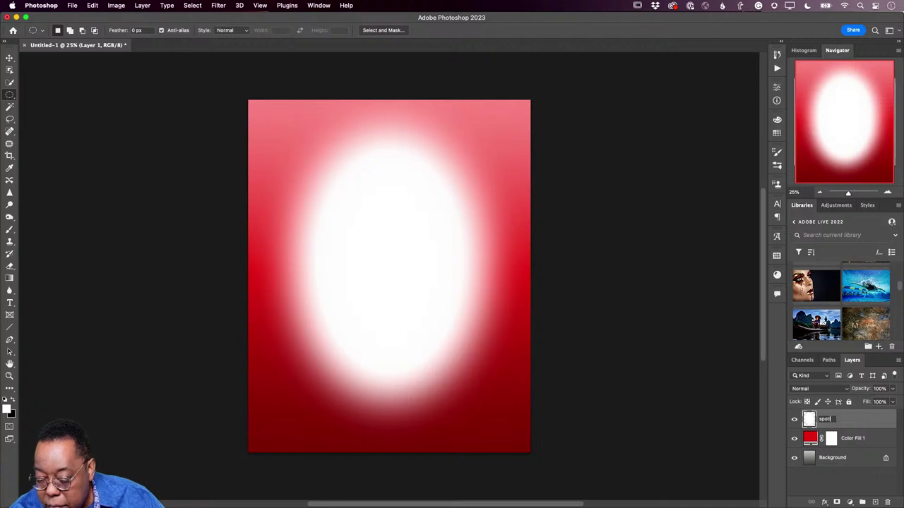
key(BackSpace)
text(light)
key(Return)
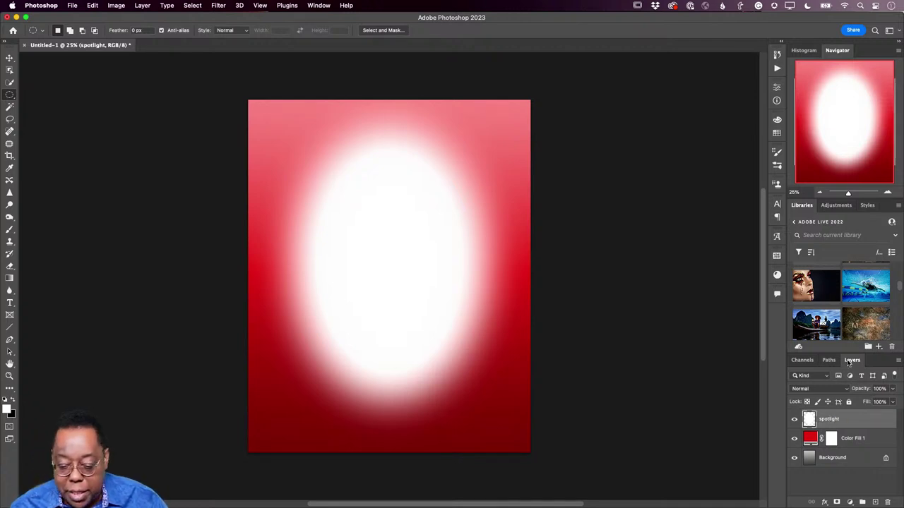
drag(866, 392, 855, 394)
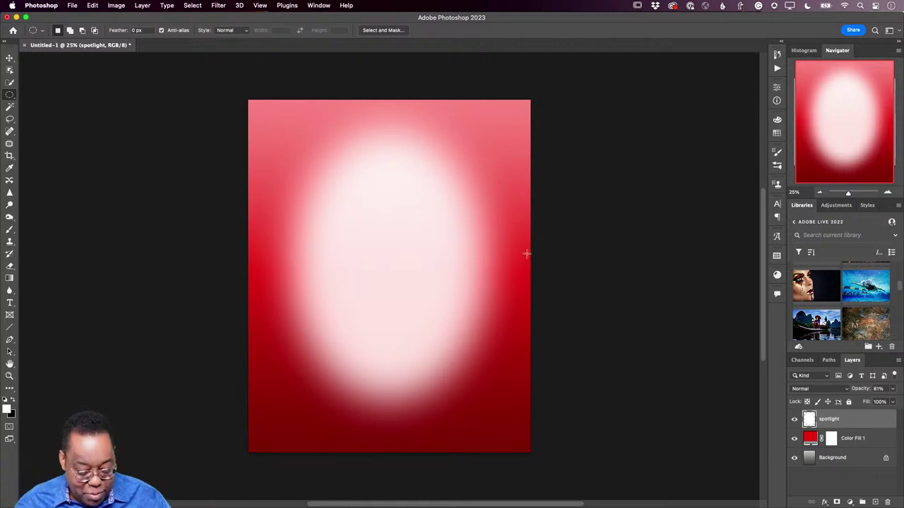
- Select the lower half of the canvas with a rectangular marquee and copy that part of the spotlight to a new layer
right_click(10, 95)
click(50, 95)
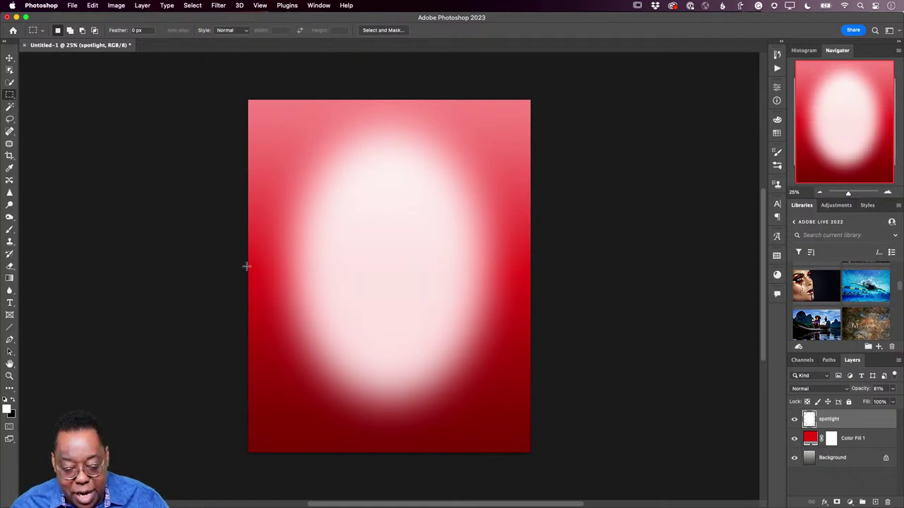
drag(247, 267, 541, 471)
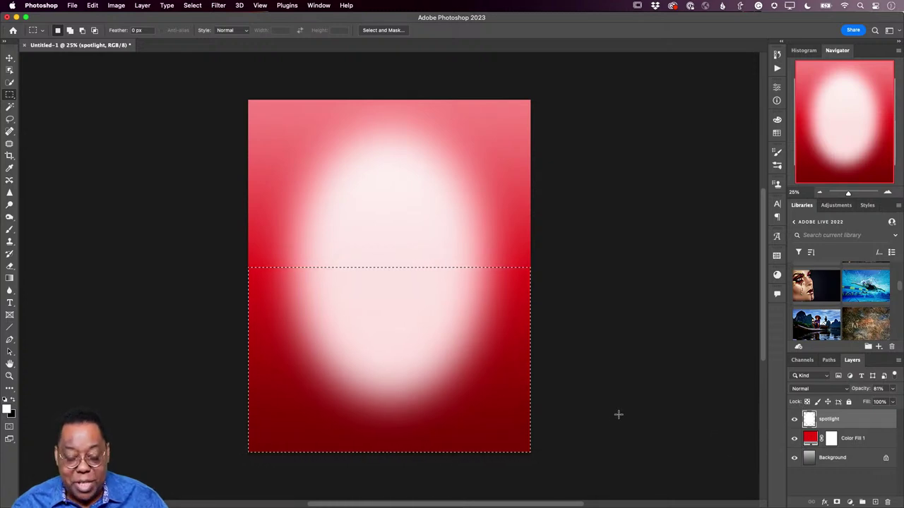
key(super+j)
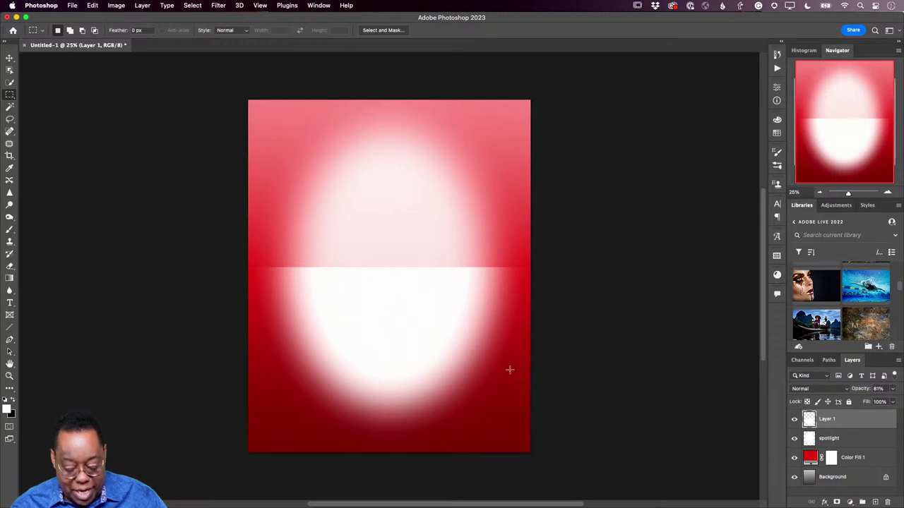
- Move the copied lower half of the spotlight down to form a floor line and reduce its layer opacity to 26%
key(v)
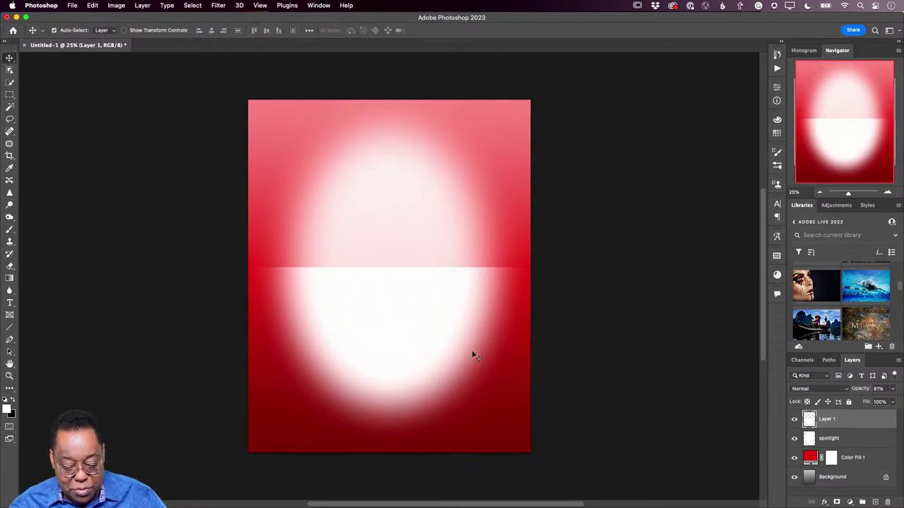
drag(416, 333, 412, 396)
drag(862, 394, 837, 400)
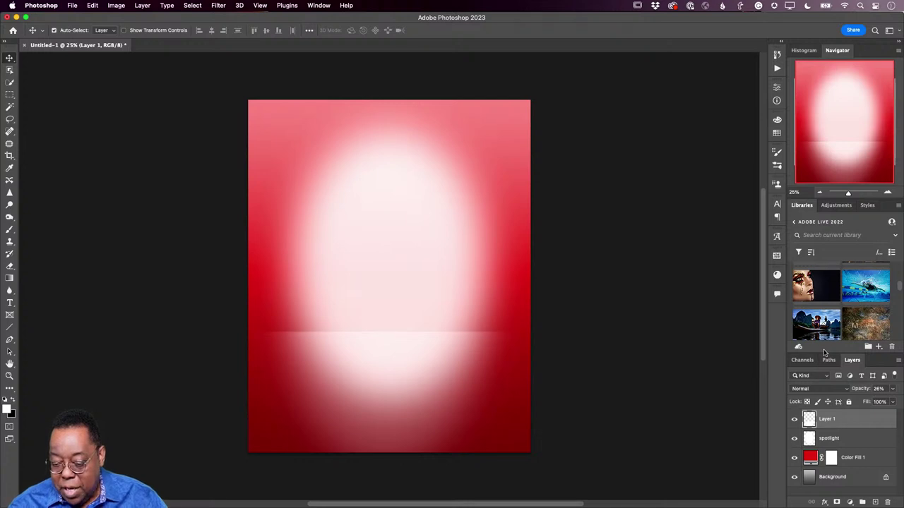
- Find the iPhone 14 Pro image in the ADOBE LIVE 2022 library and place it on the canvas
scroll(858, 315, up, 10)
scroll(857, 311, up, 2)
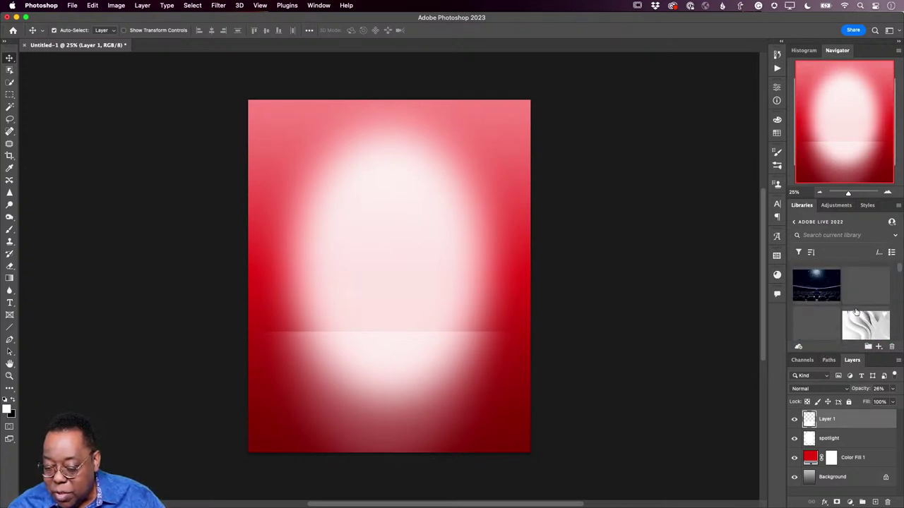
scroll(856, 311, down, 10)
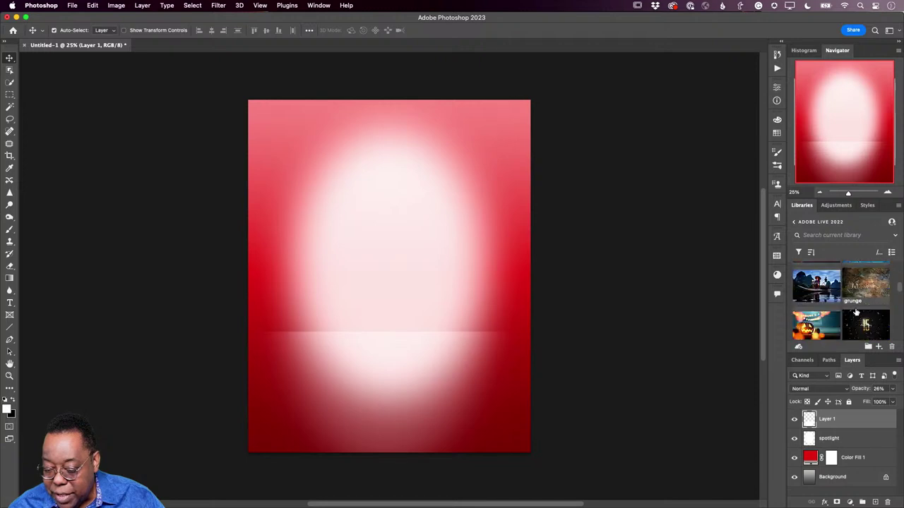
scroll(855, 312, down, 5)
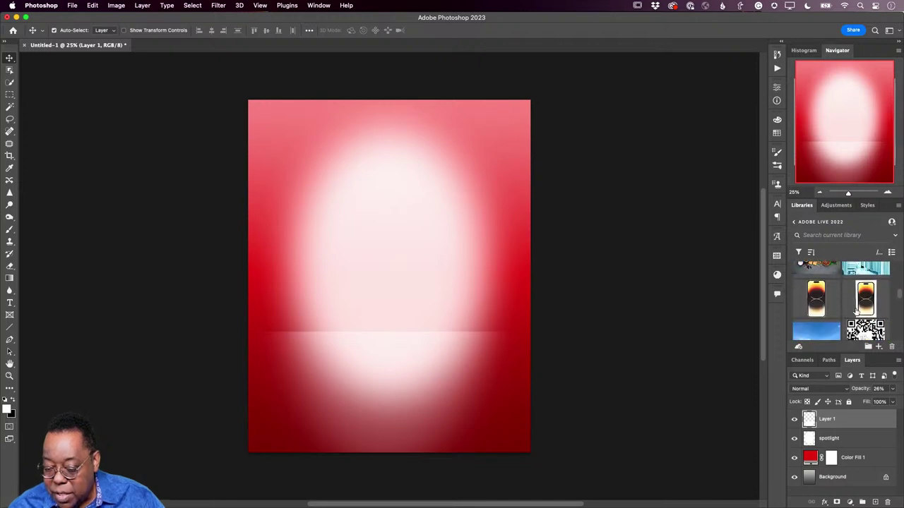
drag(811, 305, 353, 258)
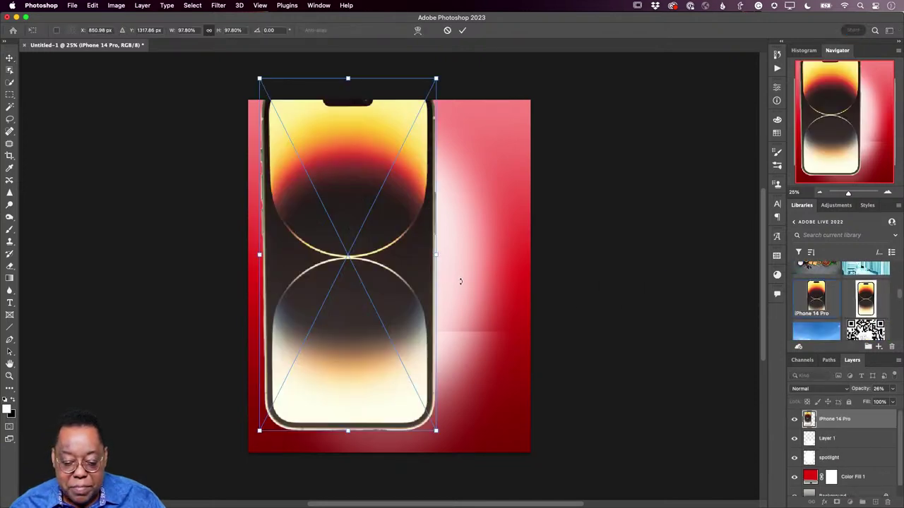
- Scale the placed iPhone to about 56.46% and centre it horizontally with its base on the floor line
drag(437, 78, 360, 201)
drag(345, 280, 419, 182)
key(Down)
key(Down)
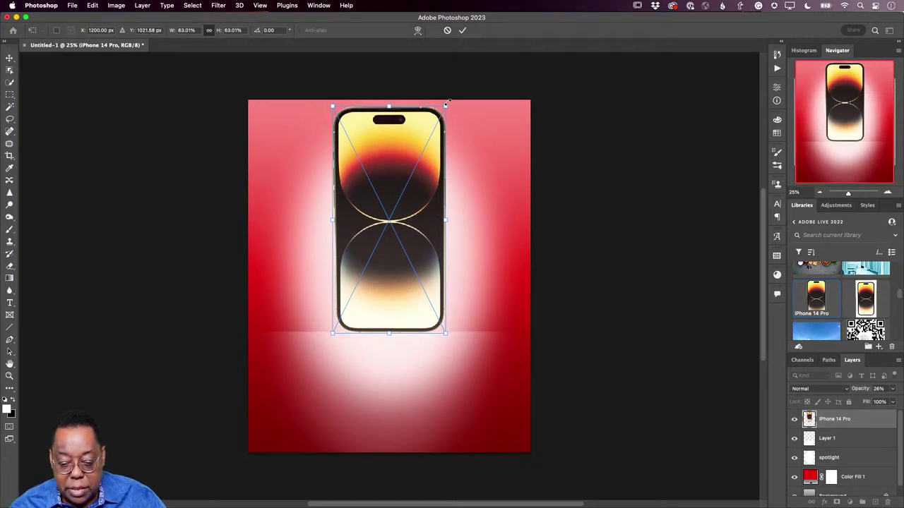
drag(448, 103, 437, 128)
drag(391, 195, 395, 195)
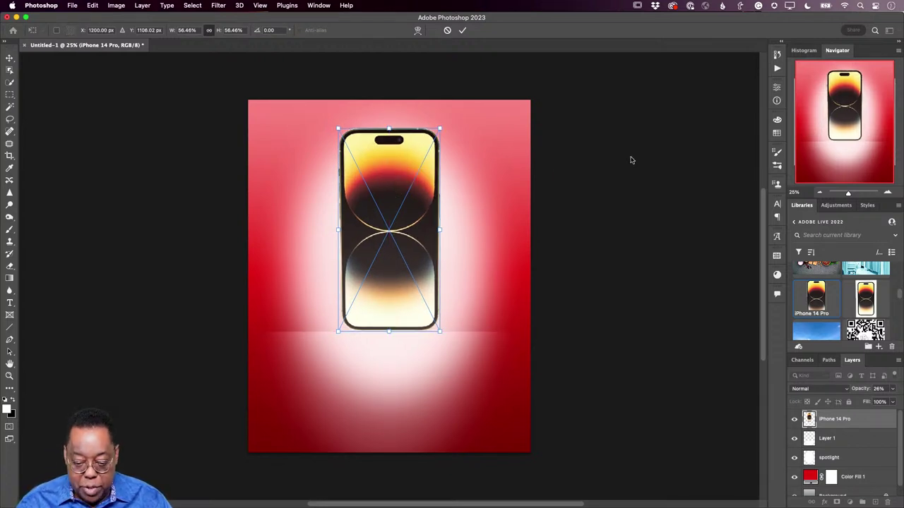
key(Return)
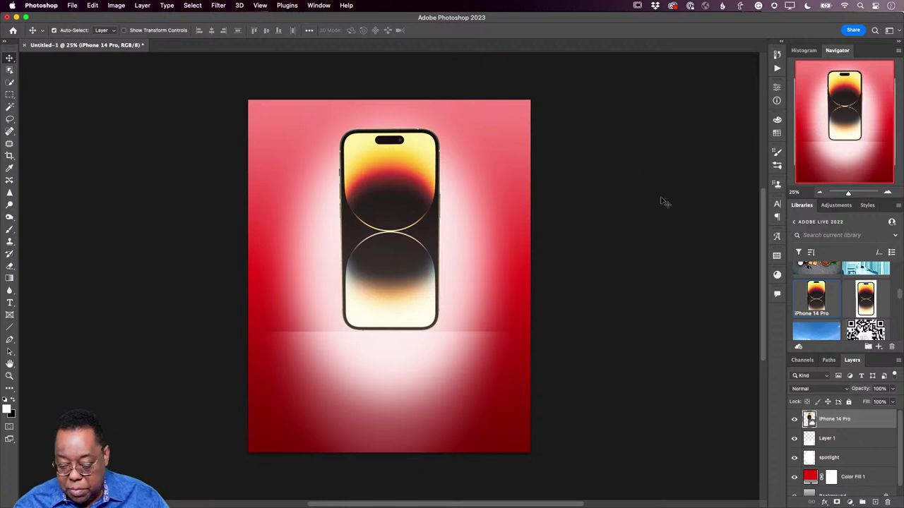
- Duplicate the iPhone 14 Pro layer, flip the copy vertically, and place it directly beneath the original phone
drag(847, 420, 875, 502)
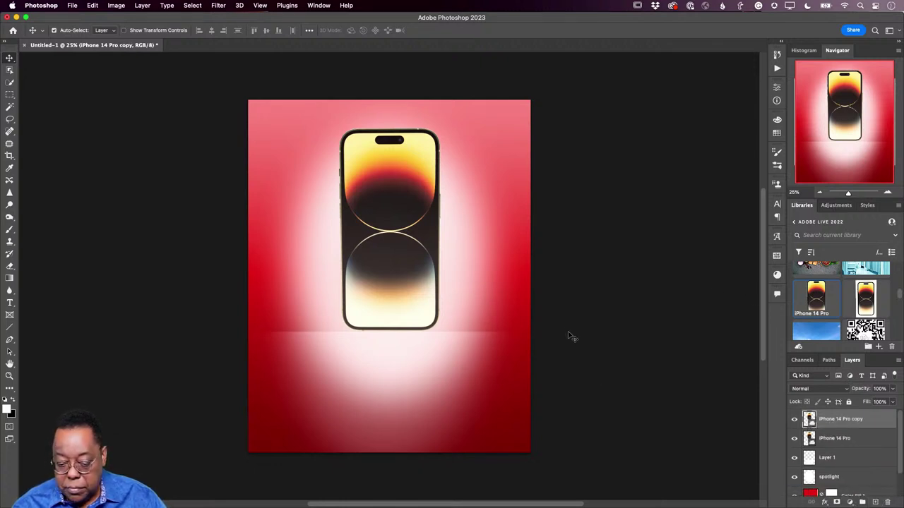
key(super+t)
right_click(390, 259)
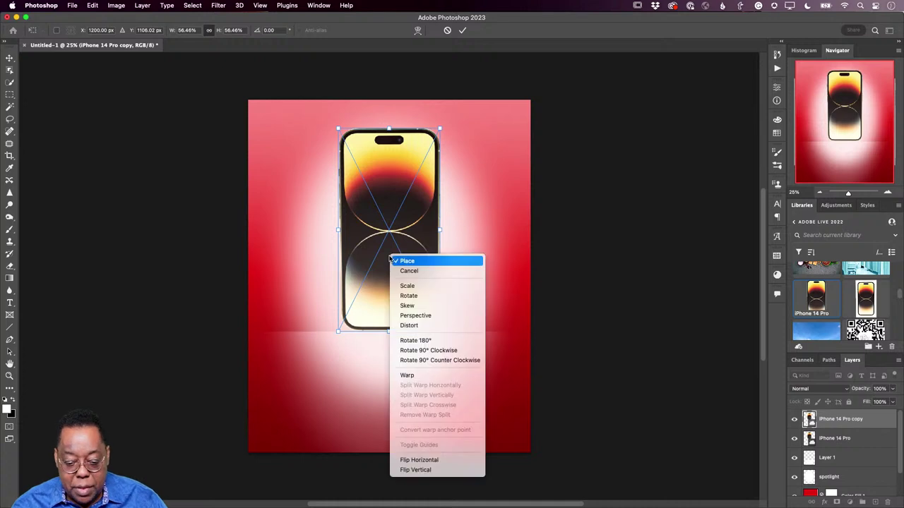
click(416, 470)
drag(398, 165, 389, 360)
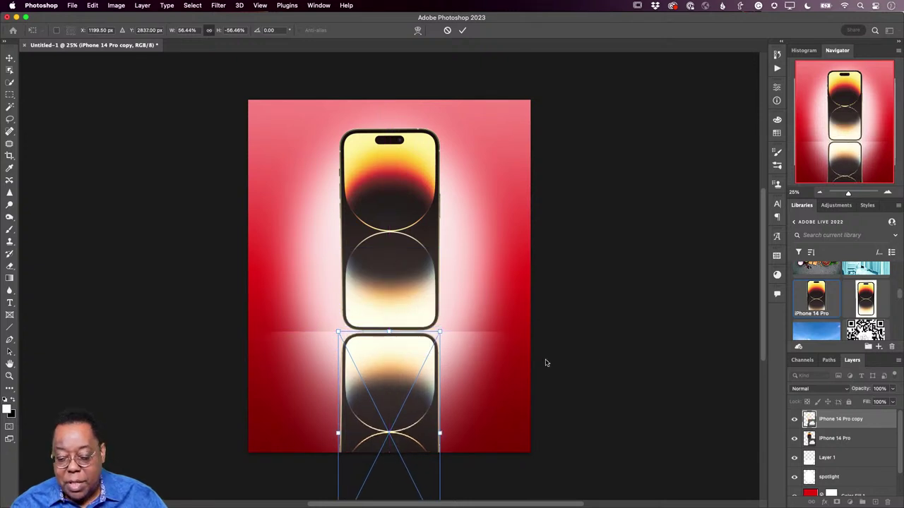
key(Return)
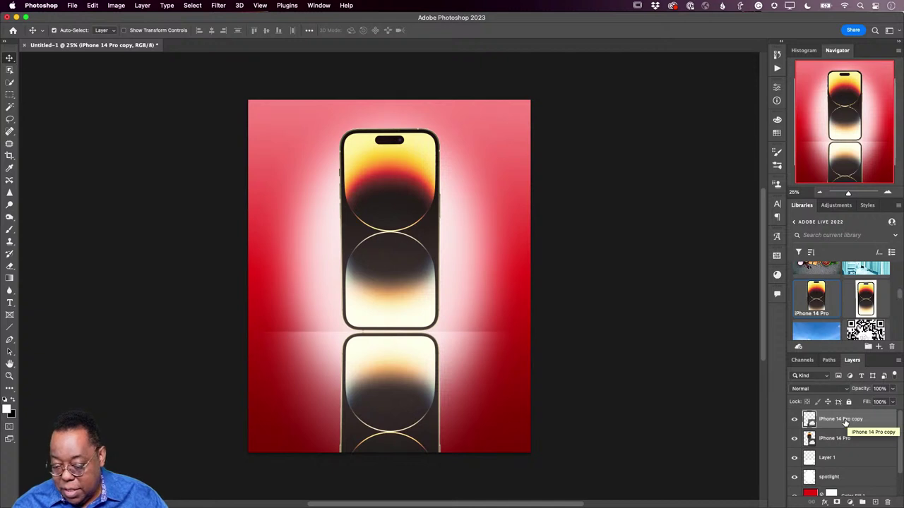
- Rename the flipped phone's layer "iPhone reflection"
double_click(844, 419)
text(iP)
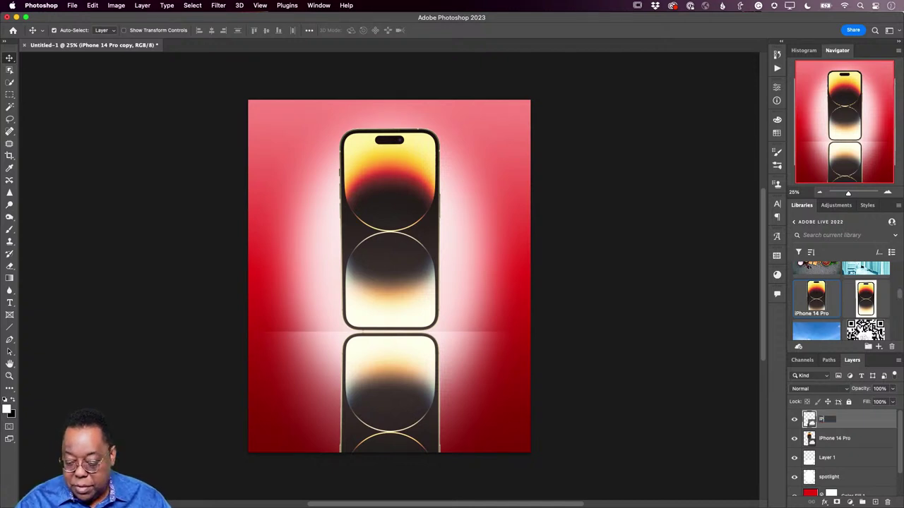
text(hone refl)
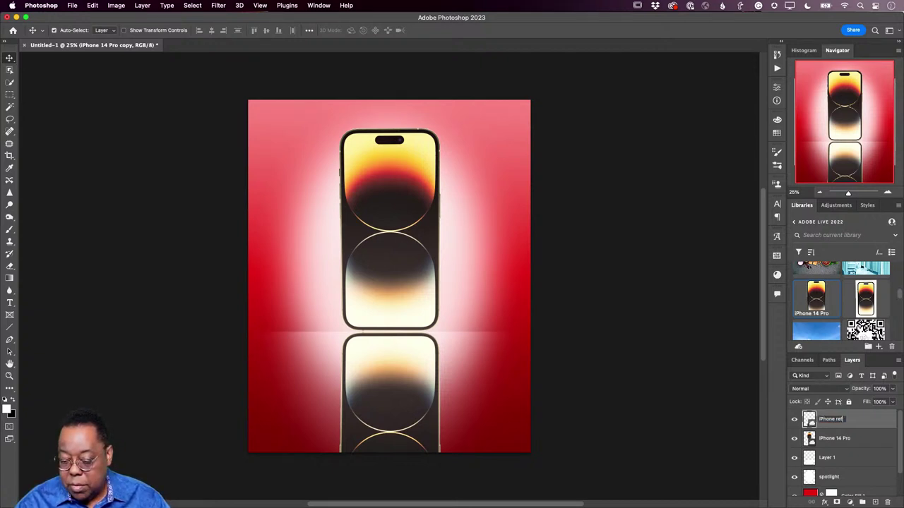
text(ection)
key(Return)
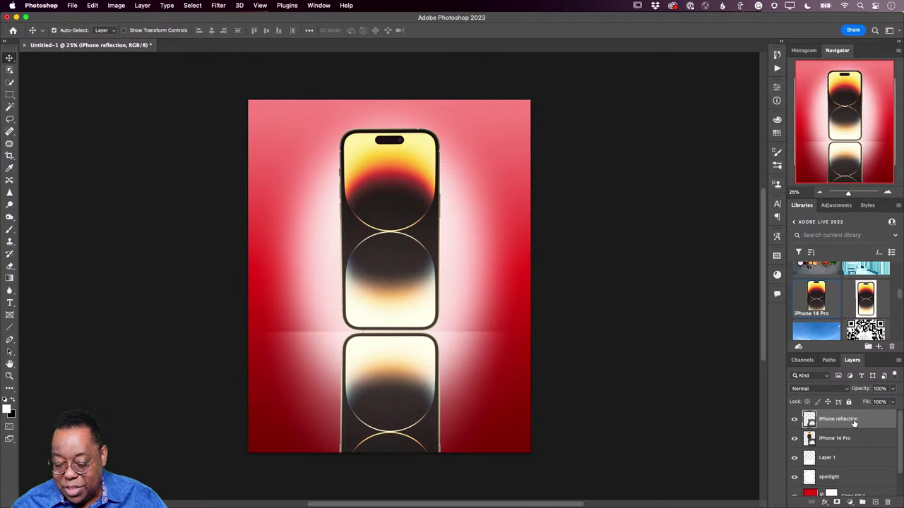
- Fade the iPhone reflection toward the canvas's lower edge with a black-to-white gradient layer mask, and reduce its opacity to 62%
click(836, 502)
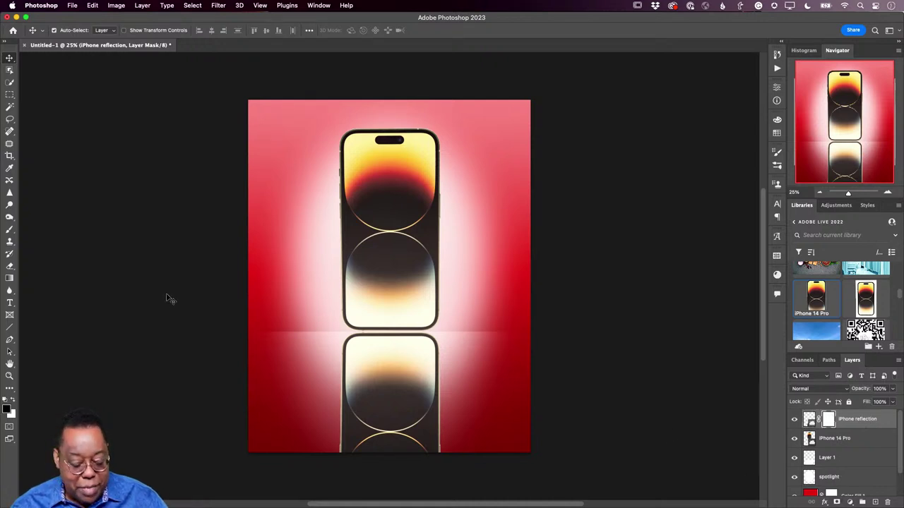
key(g)
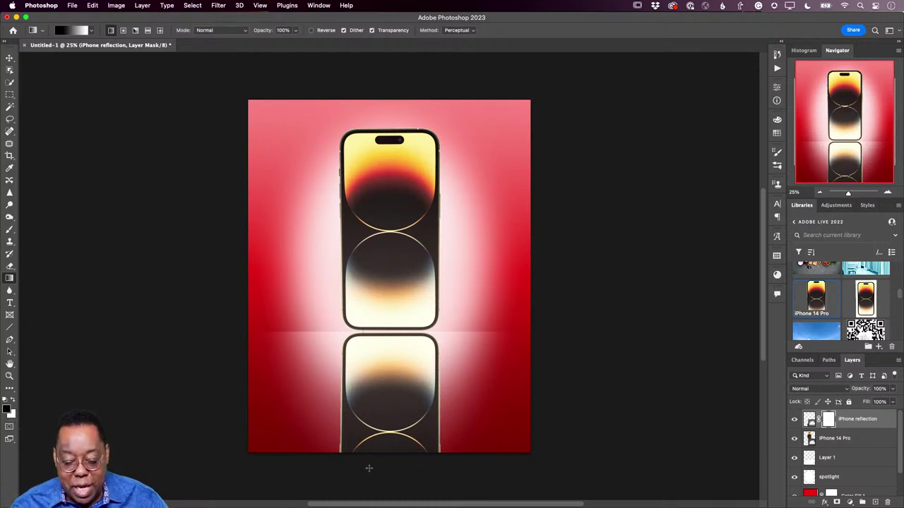
drag(385, 469, 384, 360)
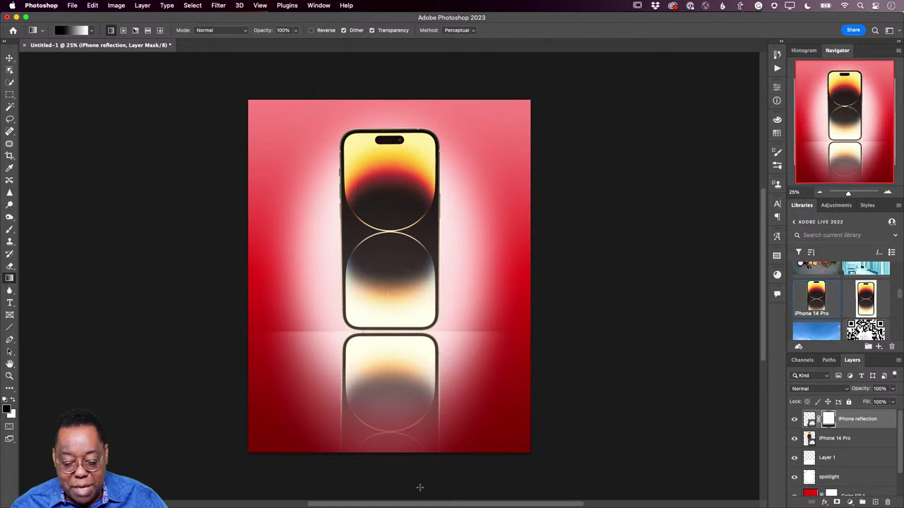
key(super+z)
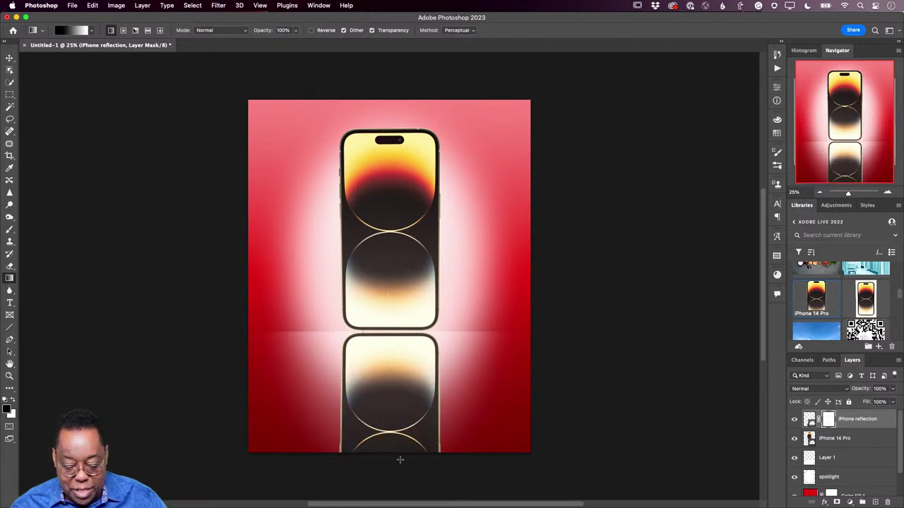
drag(399, 454, 399, 364)
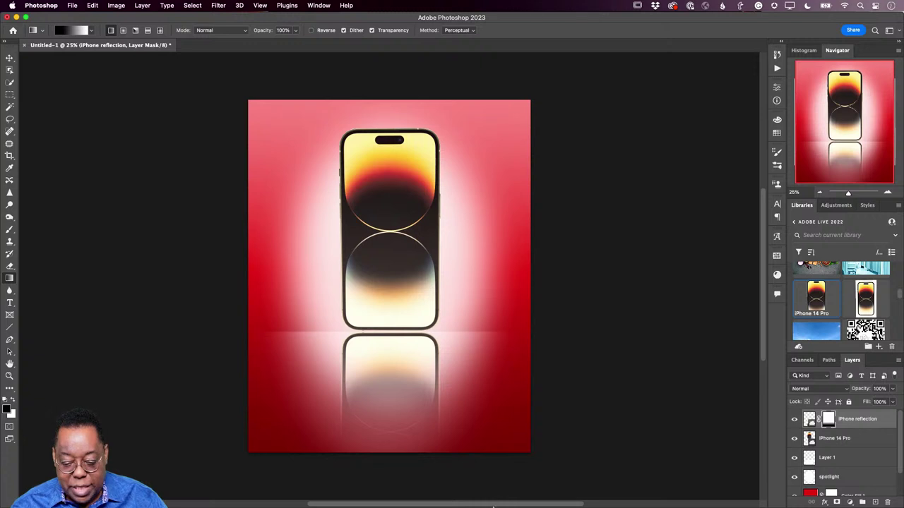
mouse_move(852, 390)
mouse_down()
mouse_move(843, 389)
mouse_move(851, 393)
mouse_up()
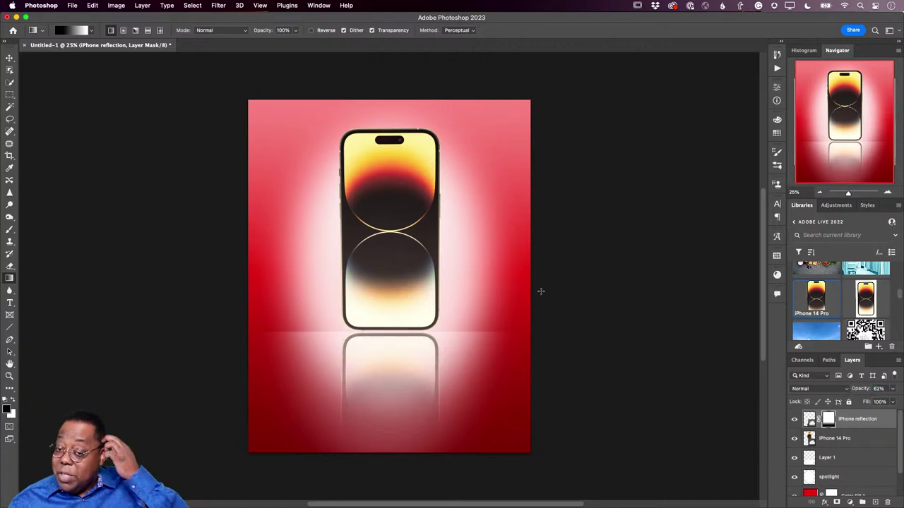
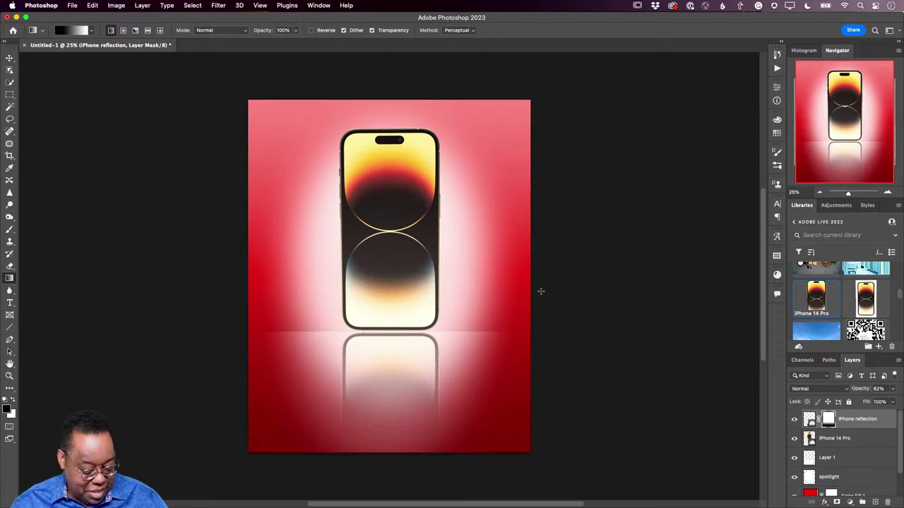
- Close the phone backdrop document without saving it
key(super+w)
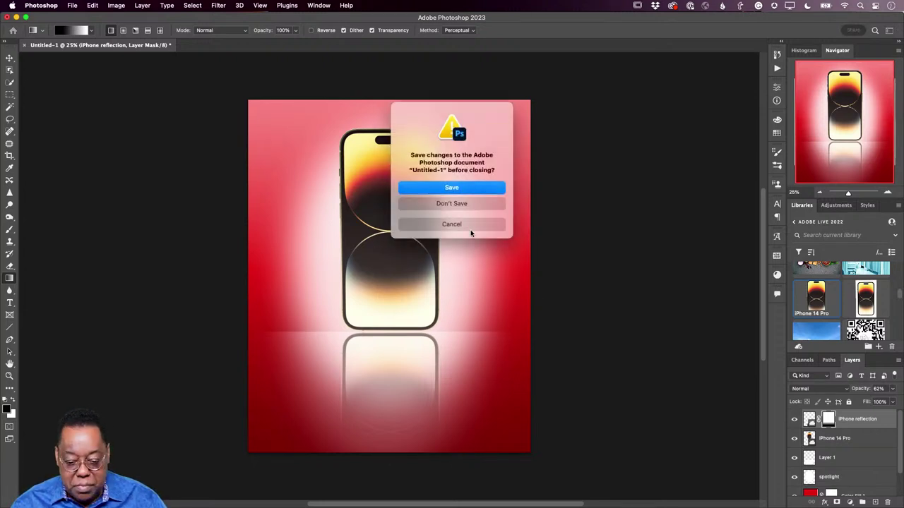
click(456, 206)
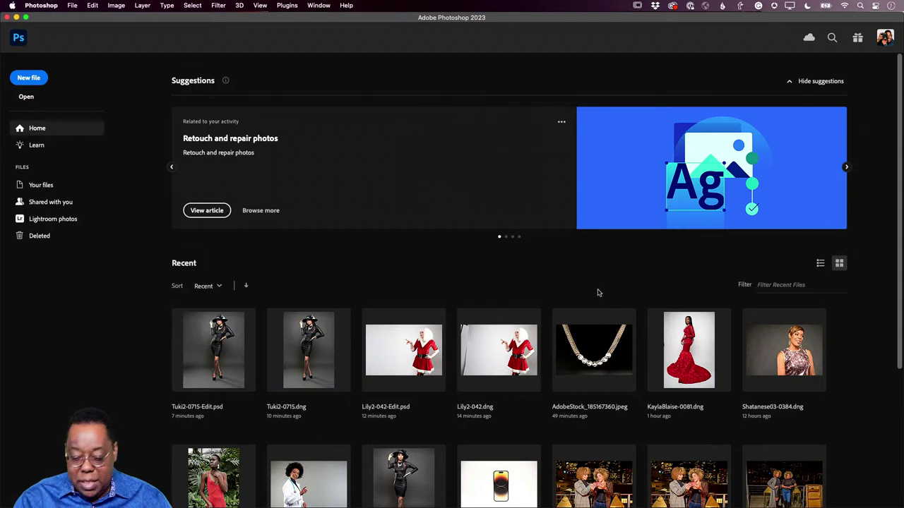
key(super+n)
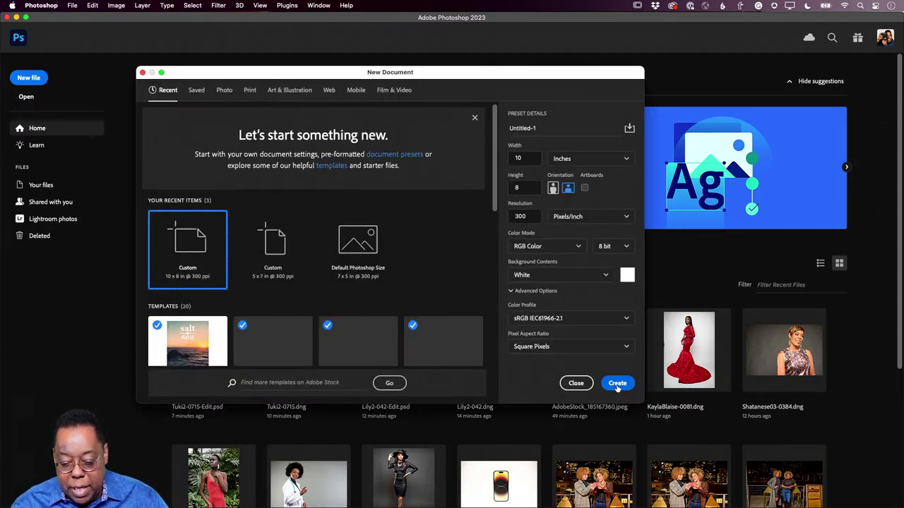
click(617, 384)
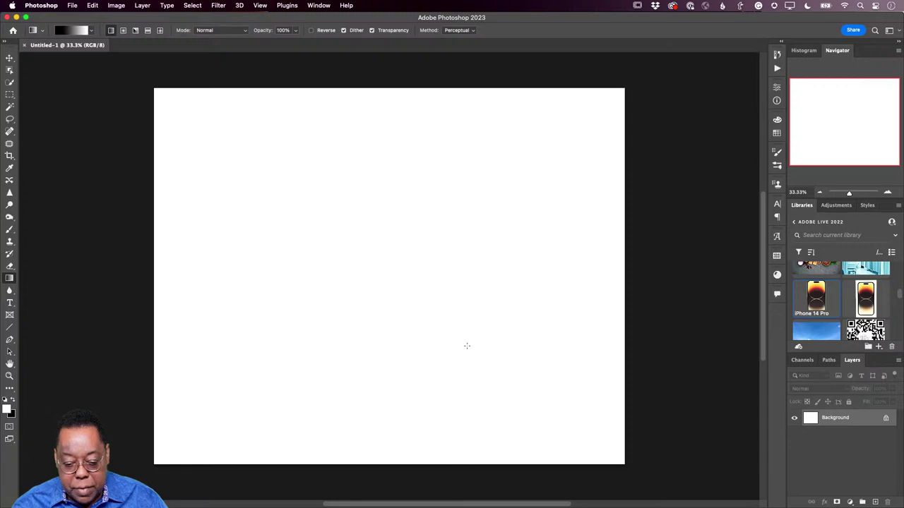
key(super+w)
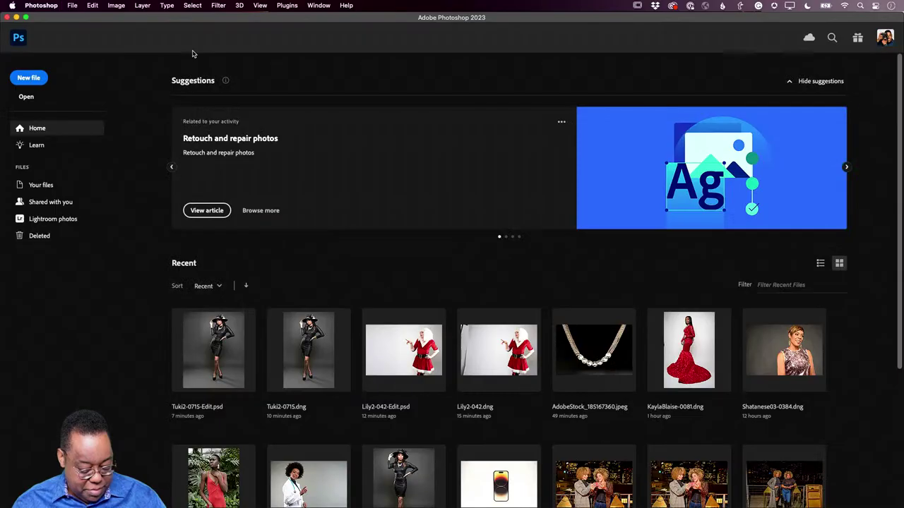
- Create a portrait 8 x 10 inch document at 300 ppi with a white background, and swap the foreground colour to black
key(super+n)
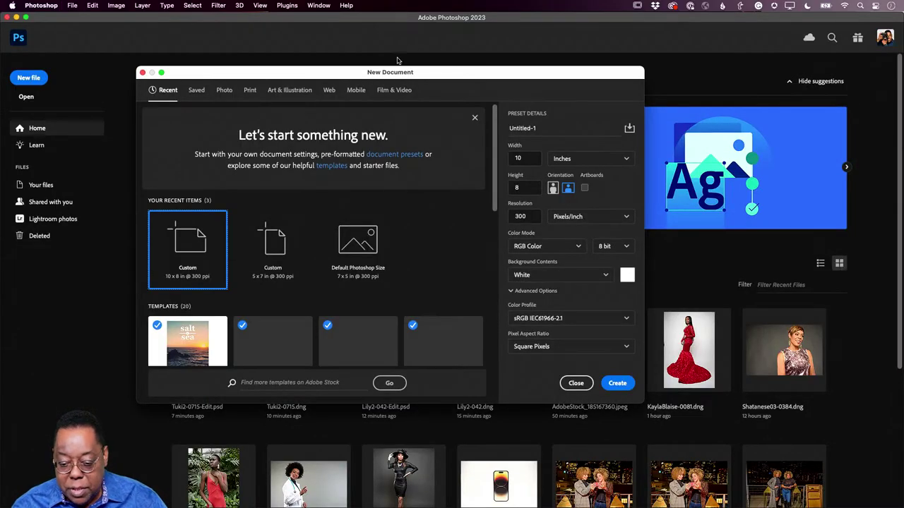
click(553, 188)
click(619, 383)
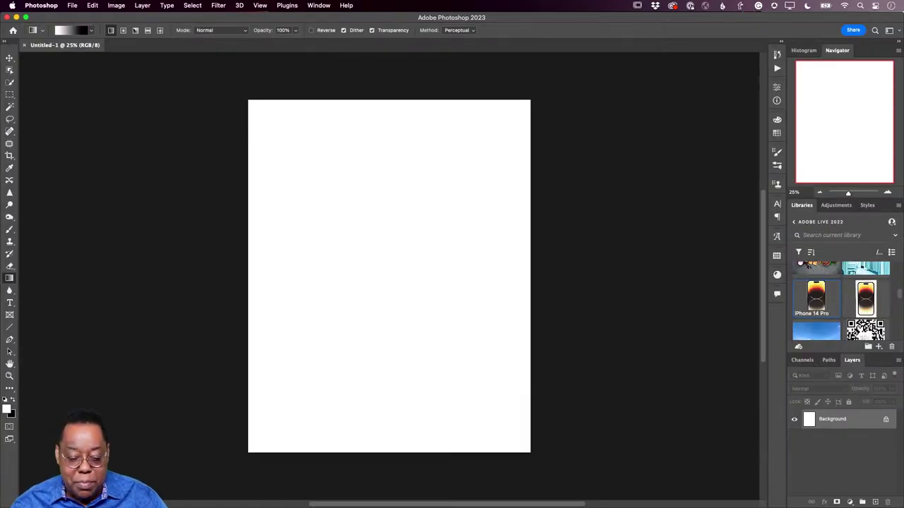
click(13, 399)
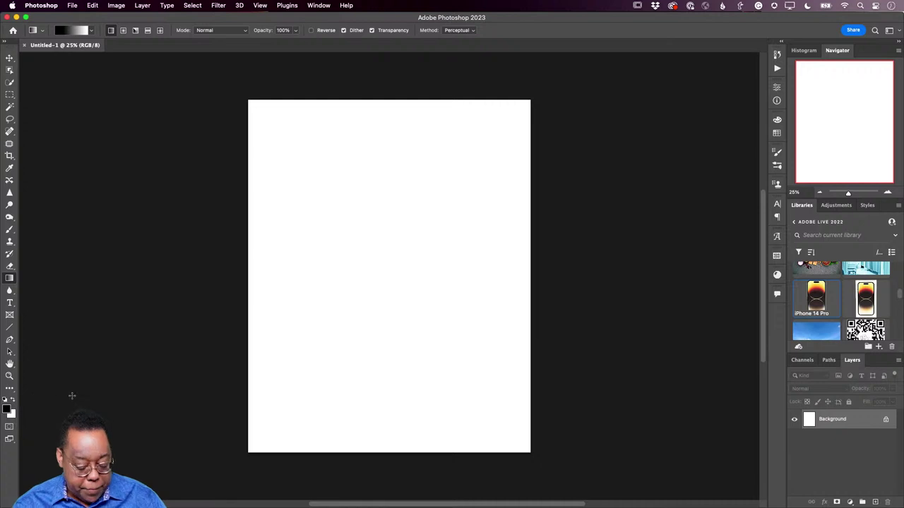
- Fill the blank background with black and place the Necklace image from the library onto the canvas
key(alt+BackSpace)
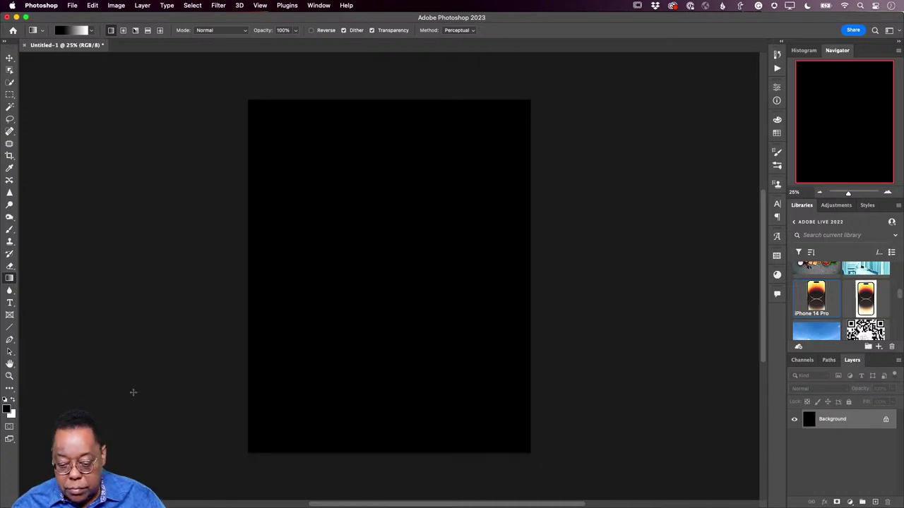
scroll(856, 316, up, 2)
scroll(856, 316, down, 10)
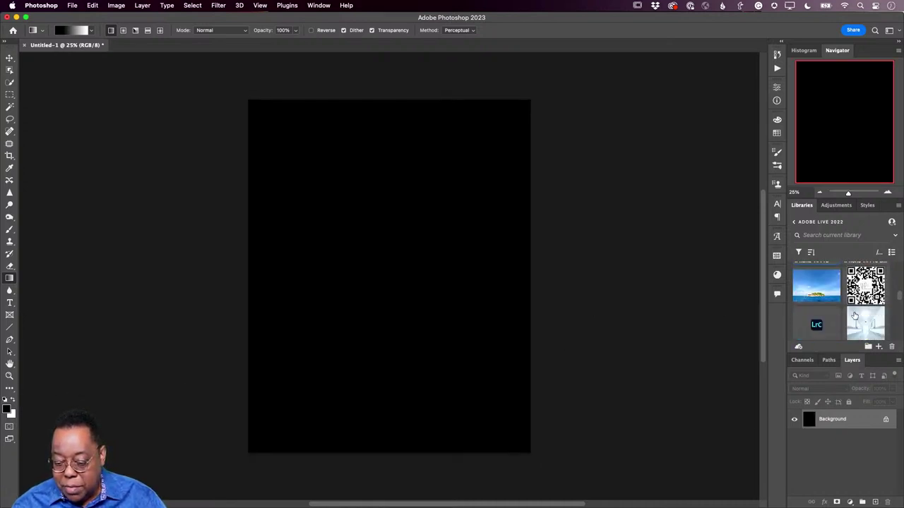
scroll(854, 317, down, 5)
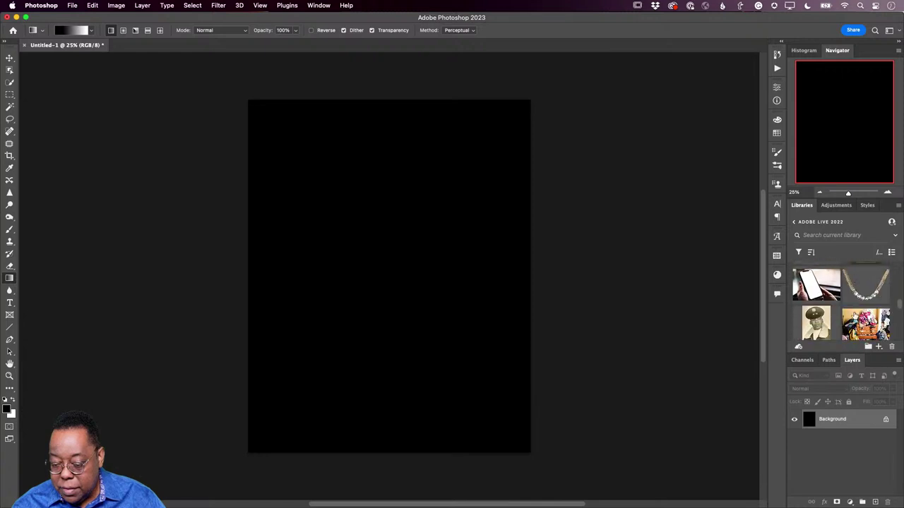
drag(867, 284, 450, 283)
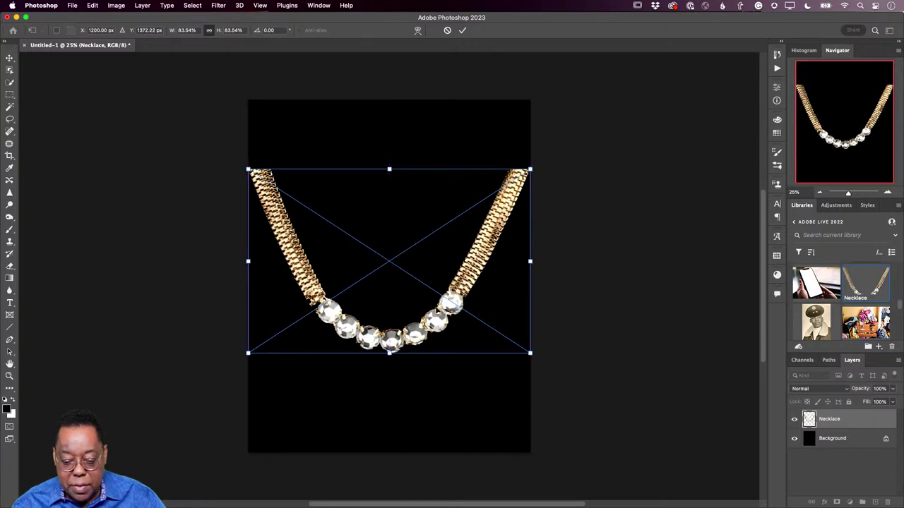
- Enlarge the placed necklace to about 100% so its chain runs off both canvas edges, and reposition it slightly lower
drag(530, 170, 587, 133)
drag(504, 263, 469, 288)
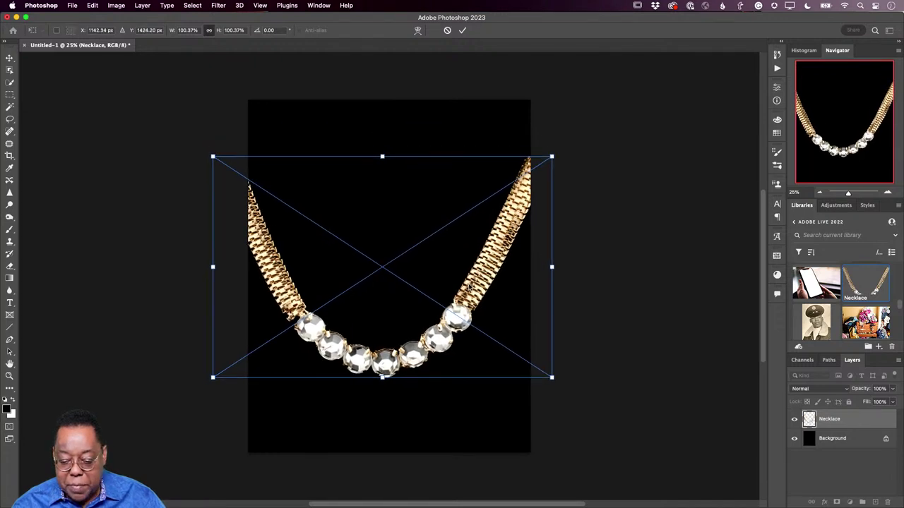
click(831, 438)
key(g)
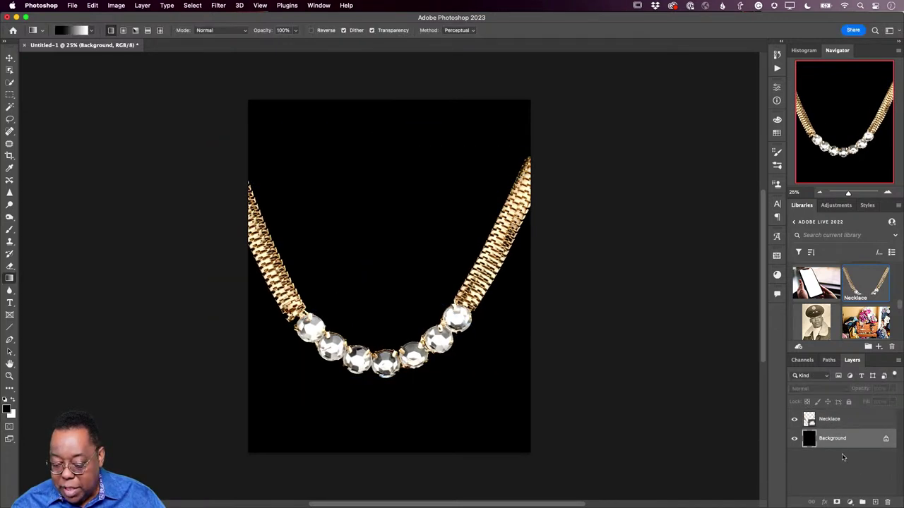
- Add a new layer beneath the necklace and draw a wide elliptical selection just below its stones
click(875, 501)
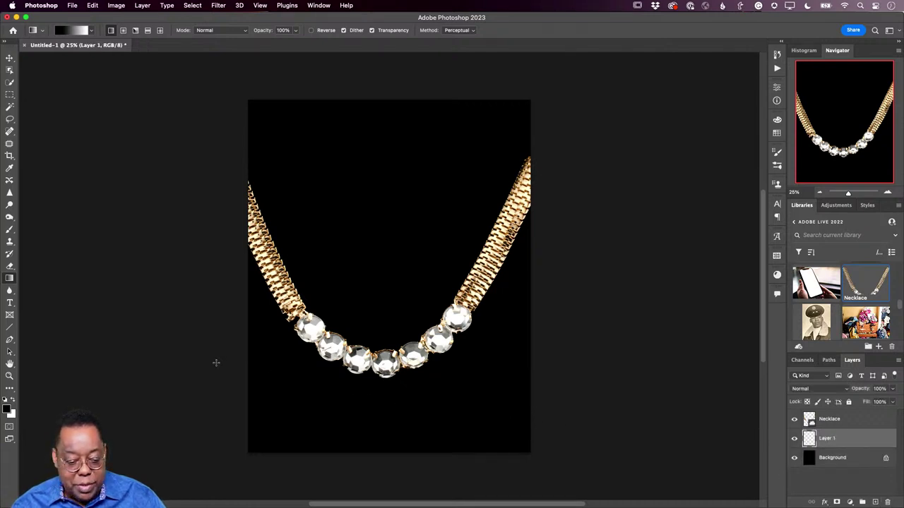
click(9, 97)
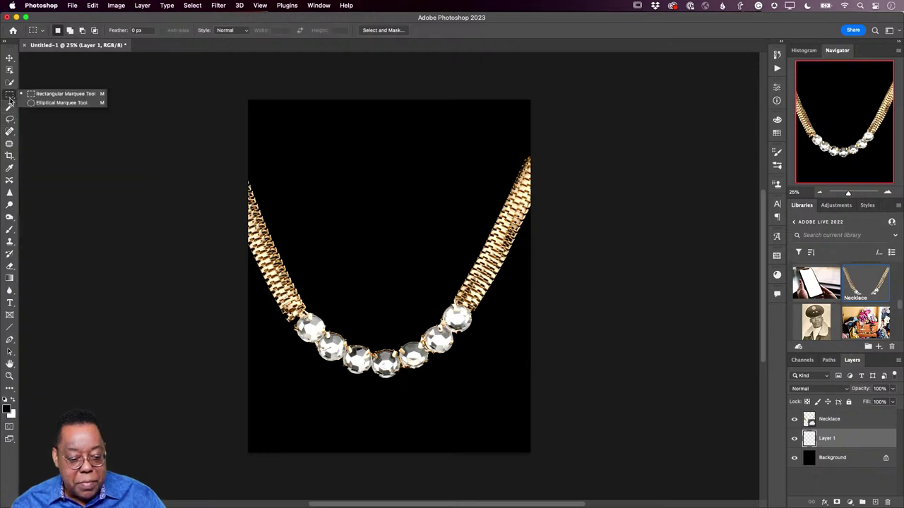
click(30, 103)
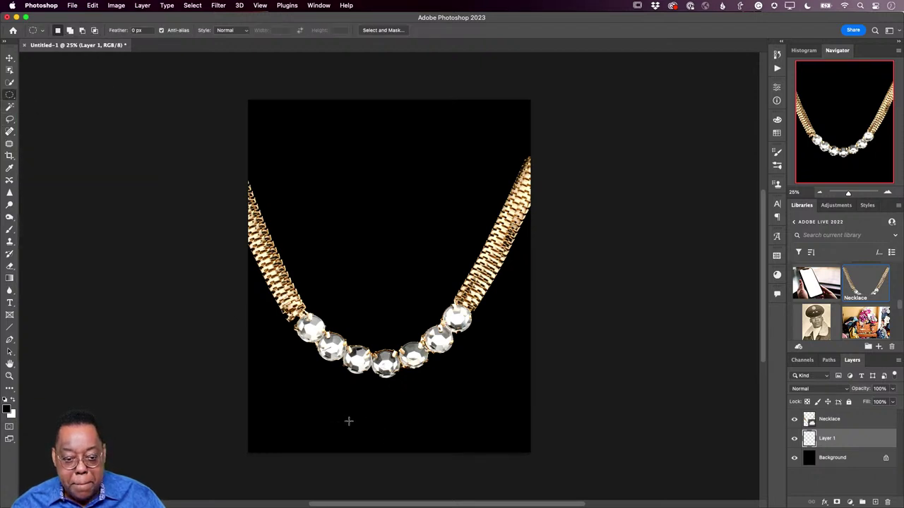
drag(286, 350, 441, 416)
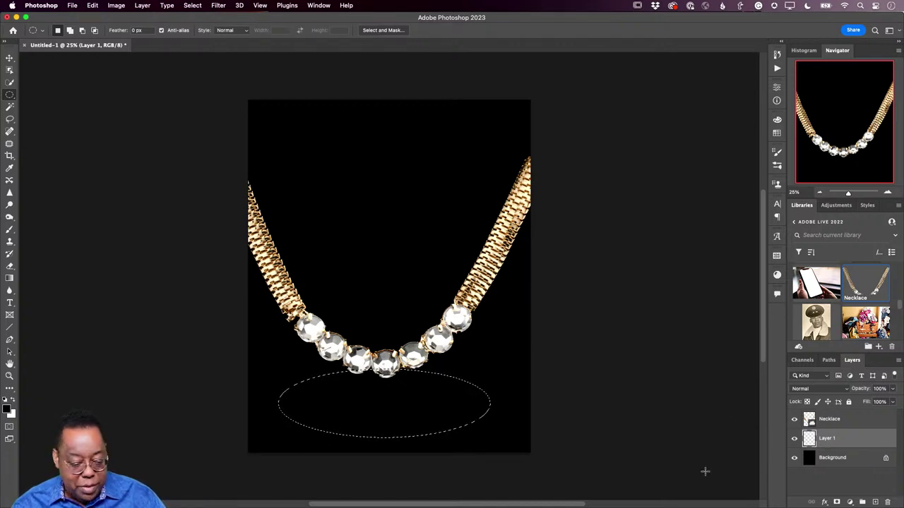
- Fill the elliptical selection with white on the new layer and deselect it
click(13, 399)
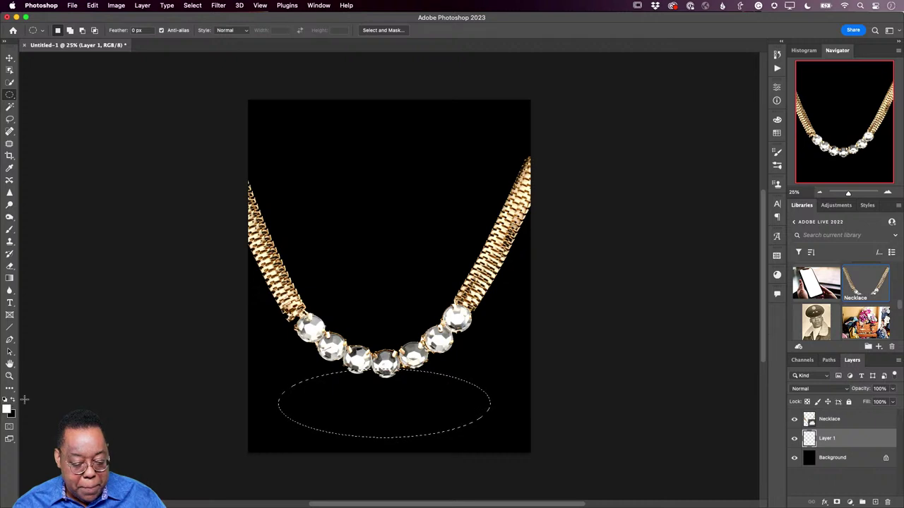
key(alt+BackSpace)
key(super+d)
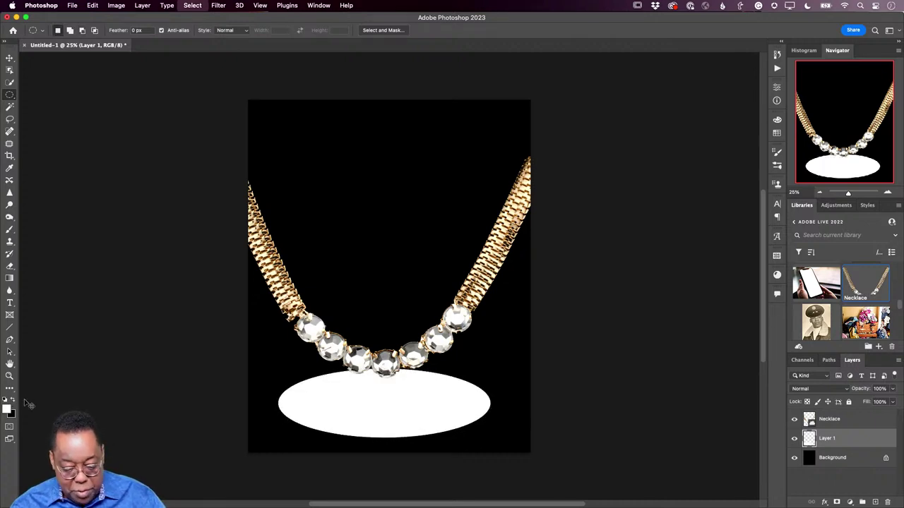
- Soften the white ellipse by reapplying the last Gaussian Blur, plus a second Gaussian Blur with a 341.6 pixel radius
click(212, 7)
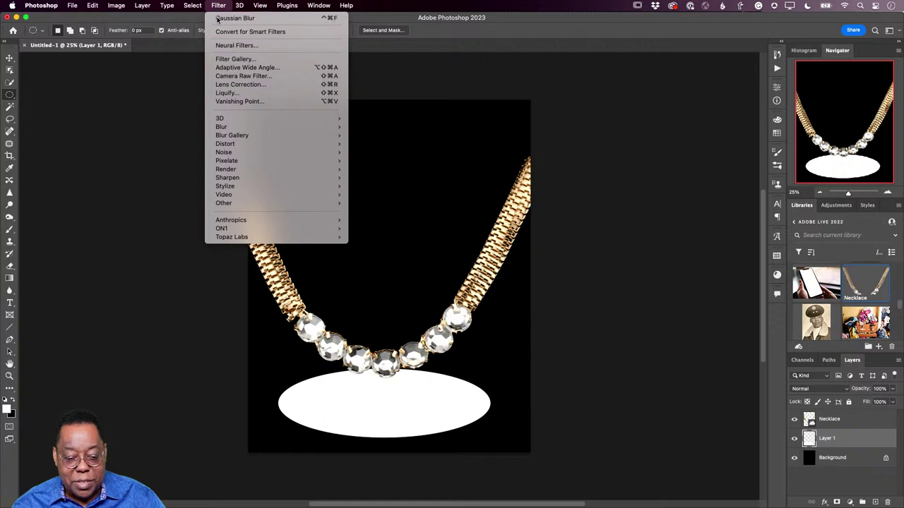
click(218, 19)
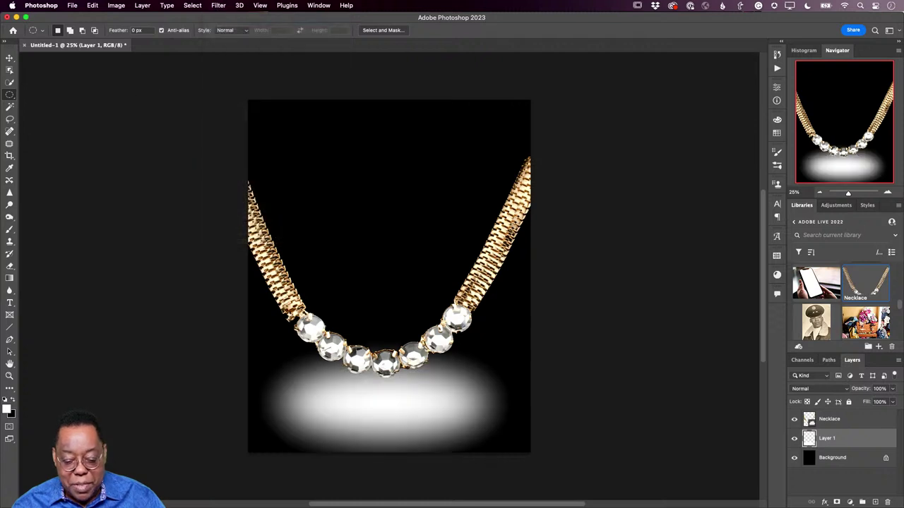
click(214, 5)
mouse_move(235, 145)
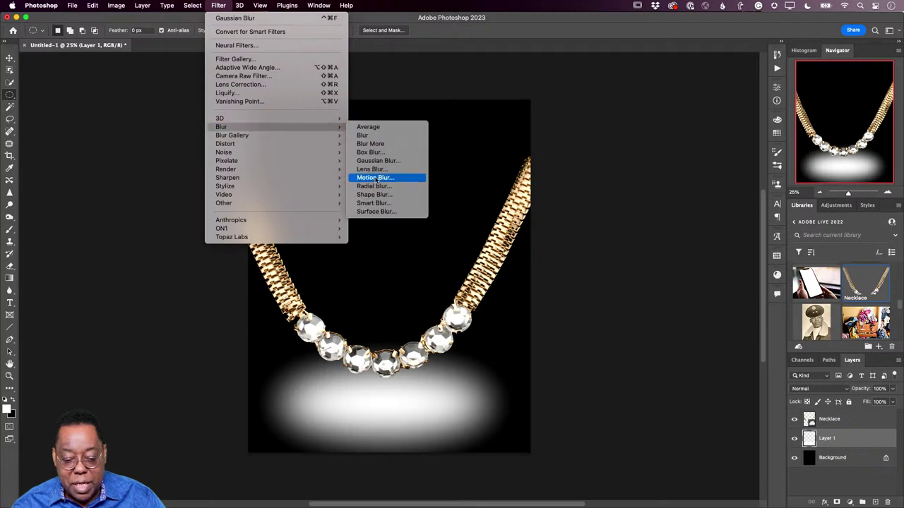
click(377, 161)
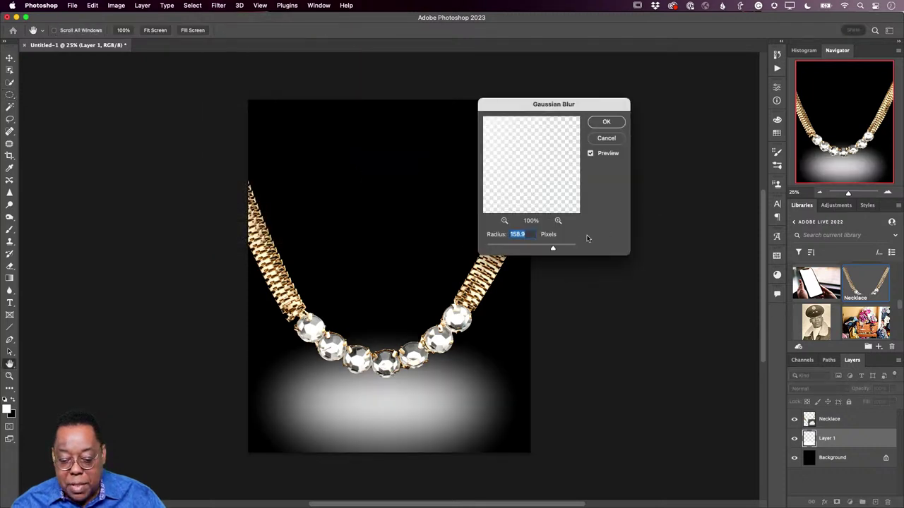
drag(552, 249, 561, 249)
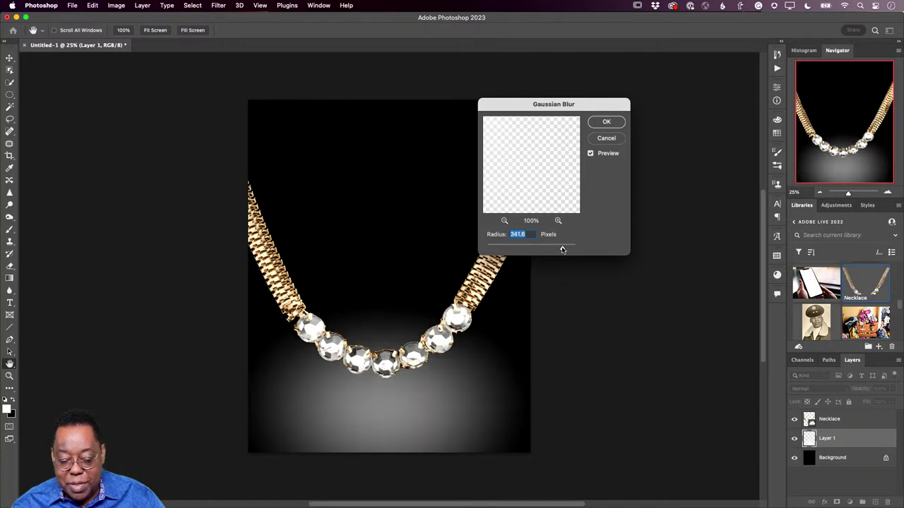
click(600, 122)
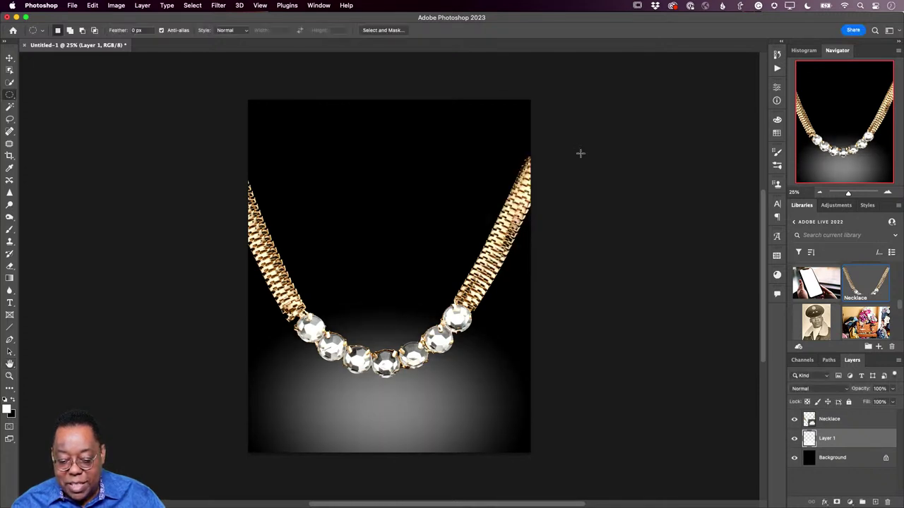
- Lower the blurred glow layer's opacity to 43%
drag(862, 392, 837, 397)
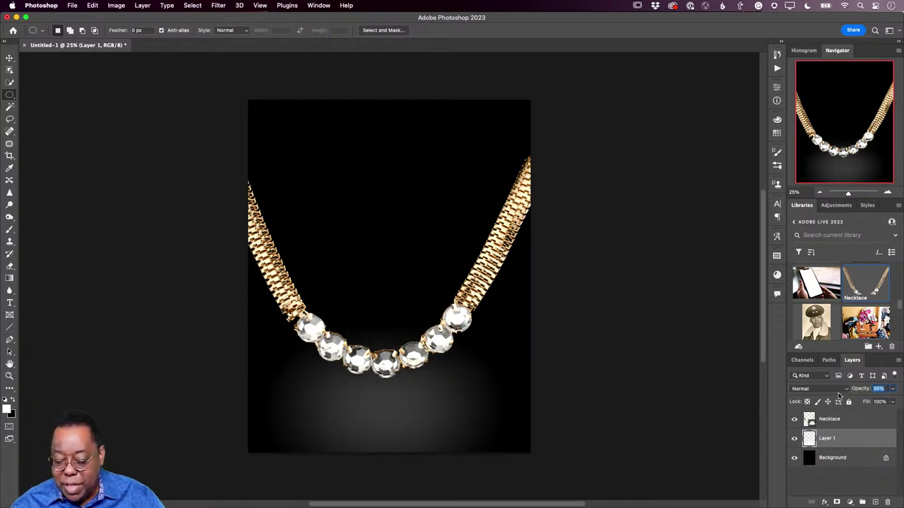
key(Return)
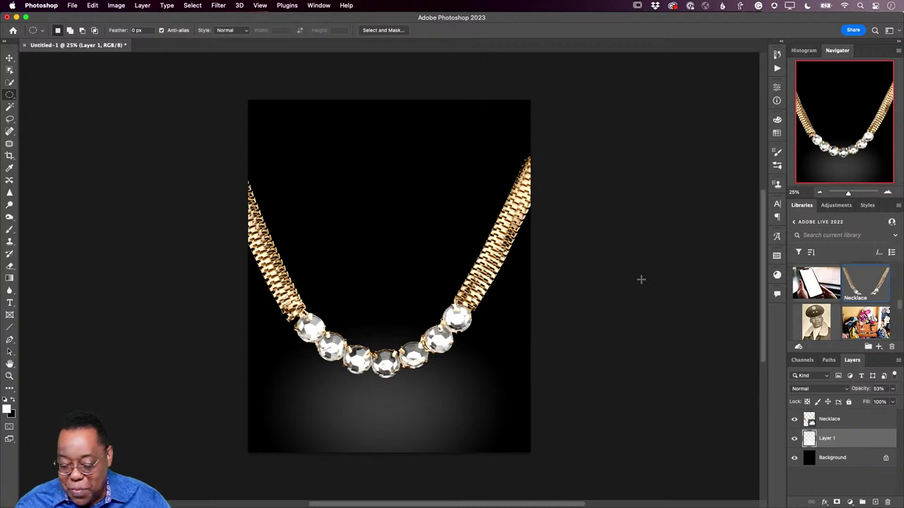
drag(859, 389, 854, 391)
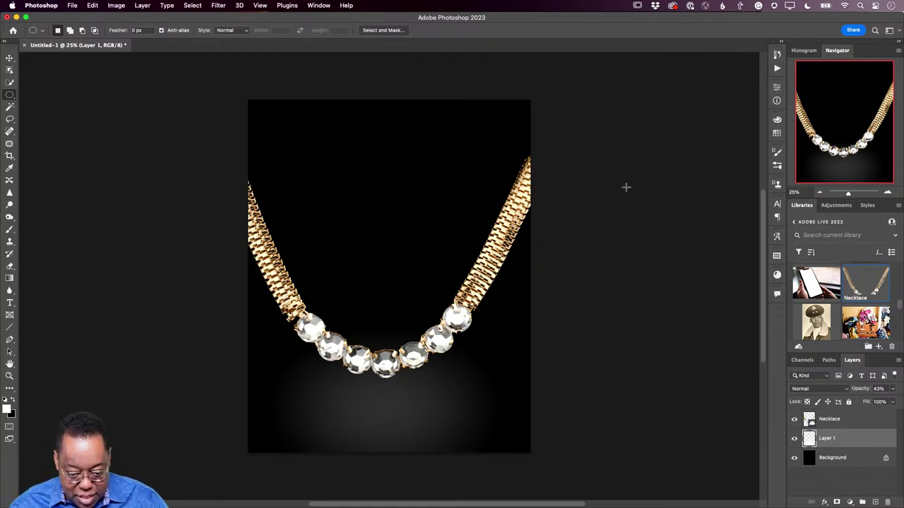
- Close the untitled necklace document without saving its changes
key(super+w)
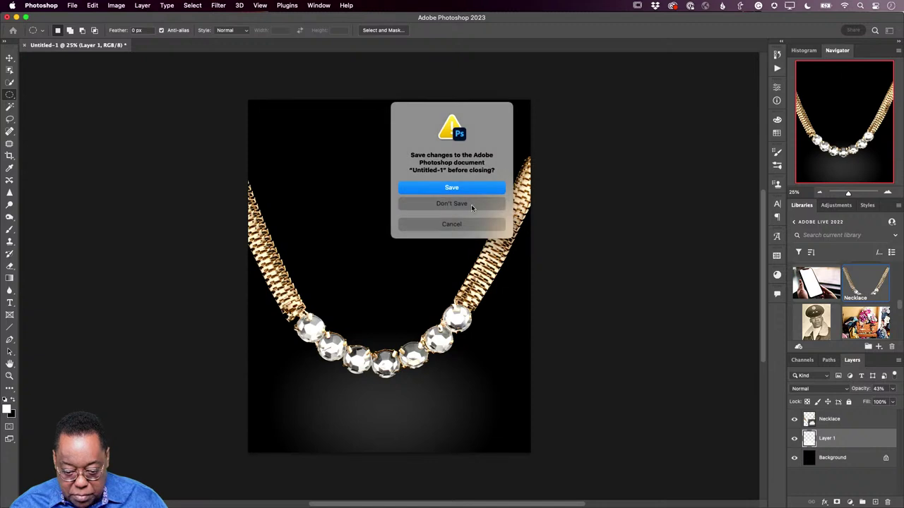
click(469, 205)
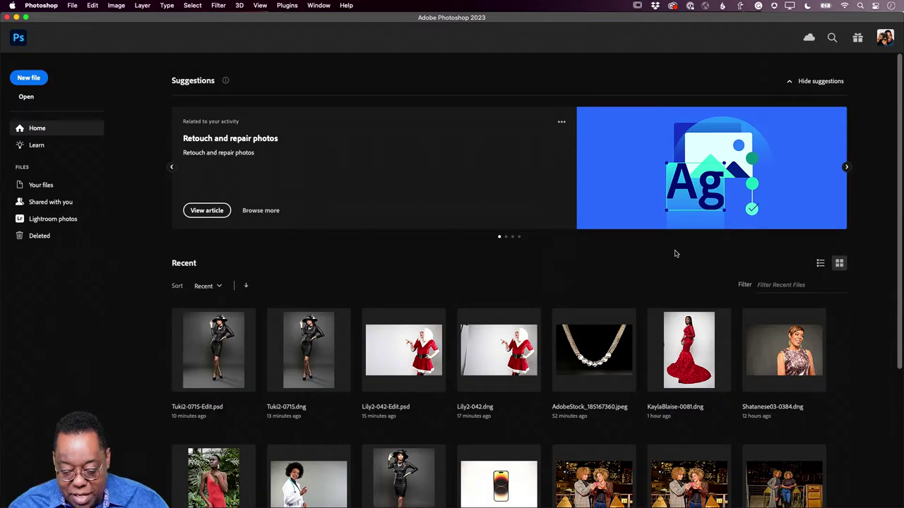
- Switch to Lightroom Classic, view the photo of the woman in the red gown enlarged, and open it for editing in Photoshop
key(super+Tab)
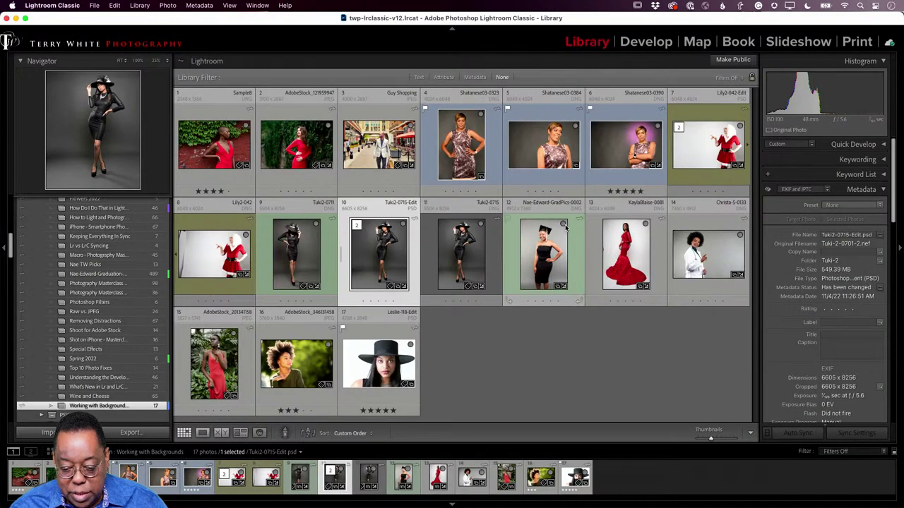
click(630, 266)
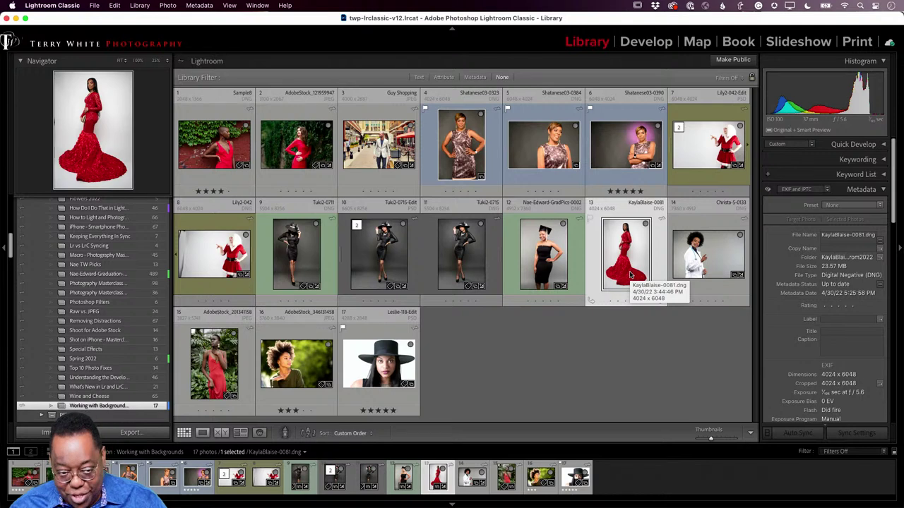
double_click(630, 273)
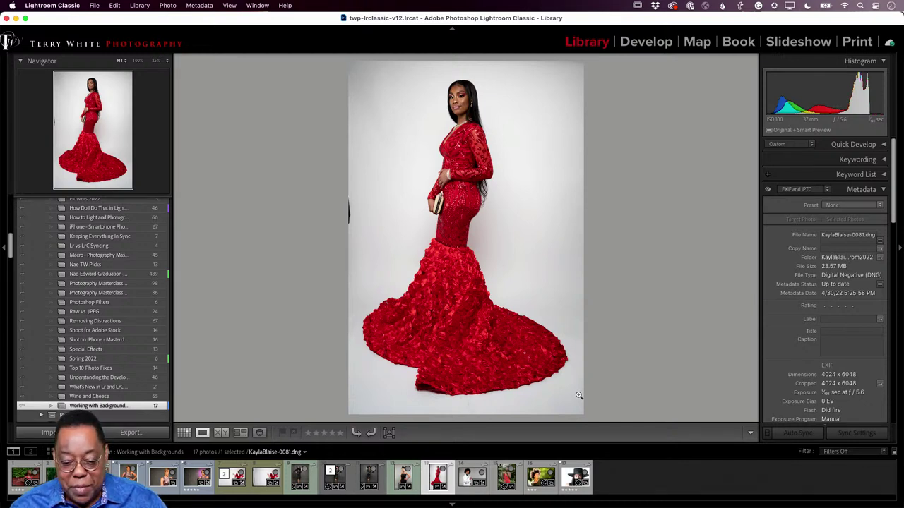
key(g)
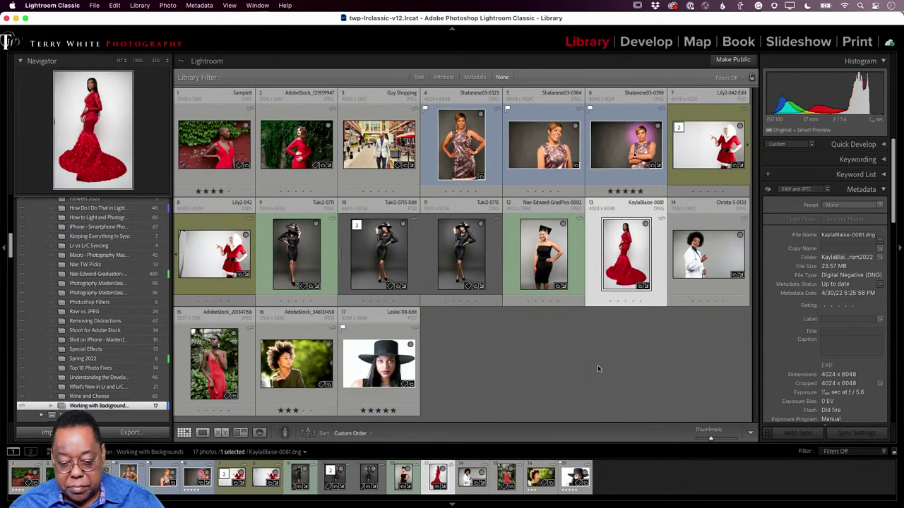
key(super+e)
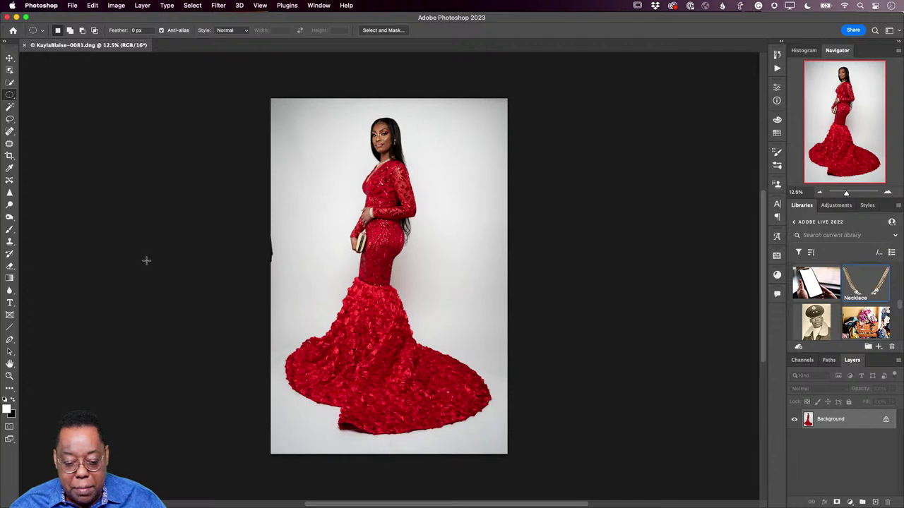
- Remove the dark object at the photo's left edge using the Spot Healing Brush at size 175
click(9, 132)
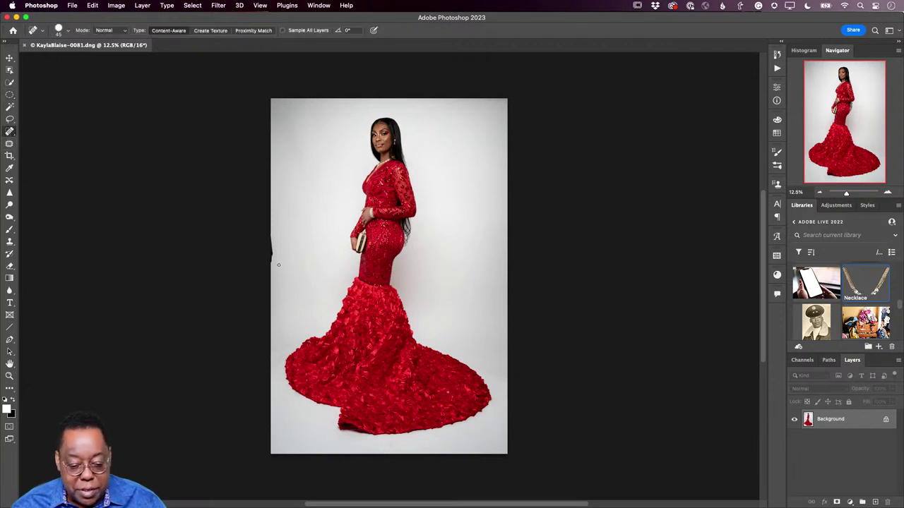
key(bracketright)
key(bracketright)
key(bracketright)
key(bracketright)
key(bracketright)
drag(271, 268, 262, 230)
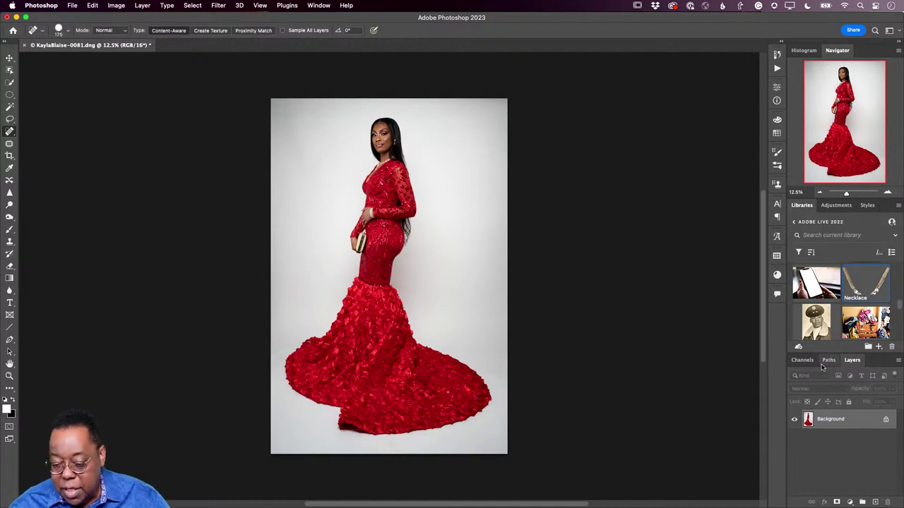
- Find the Staircase image in the library and open it as its own document
scroll(841, 320, up, 5)
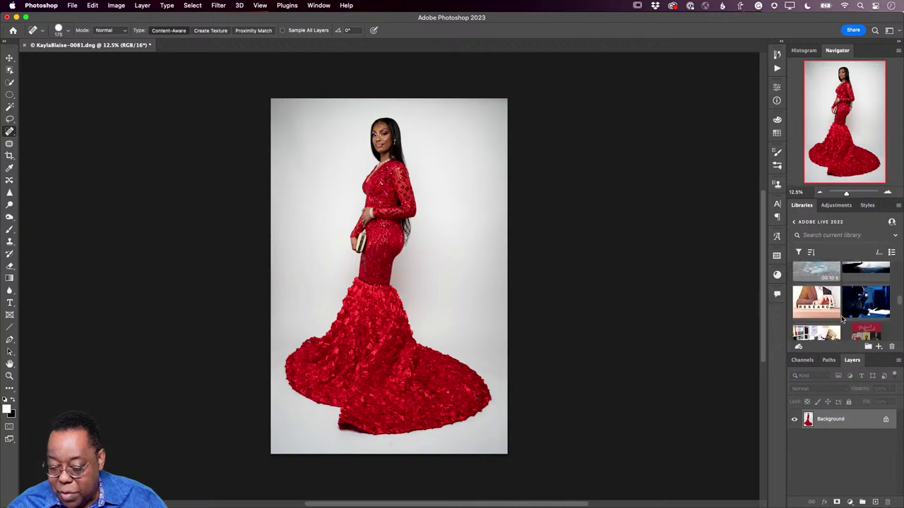
scroll(842, 320, up, 5)
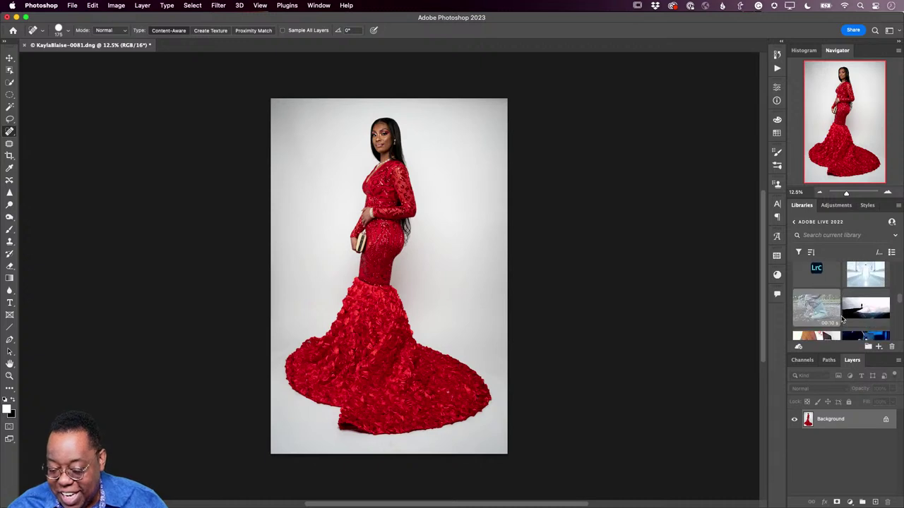
scroll(841, 320, down, 10)
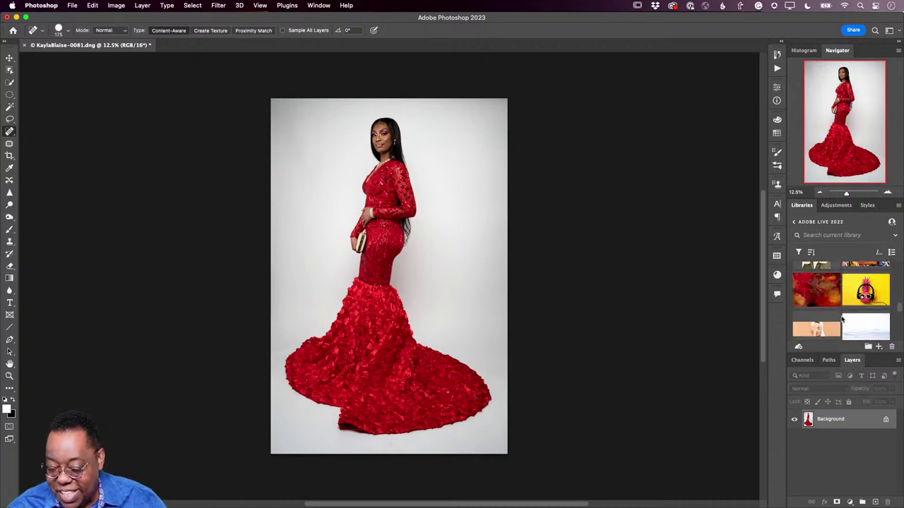
scroll(841, 319, down, 10)
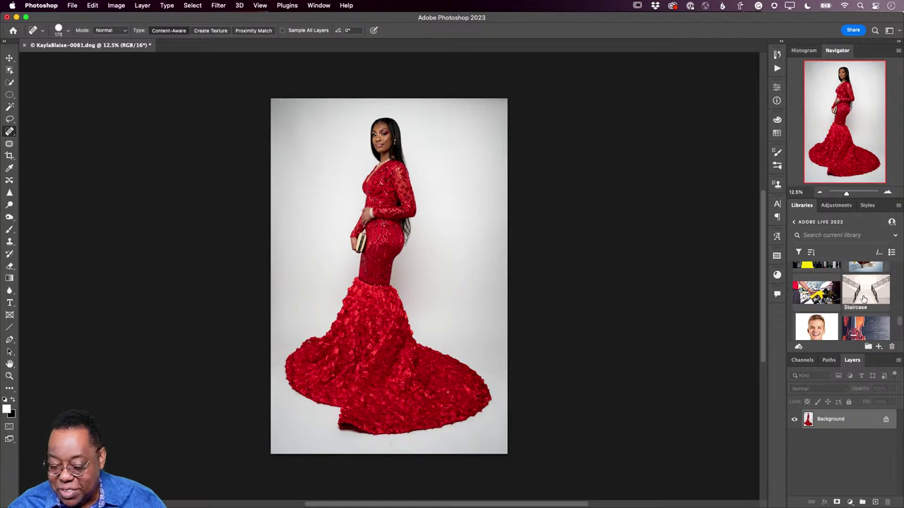
double_click(864, 299)
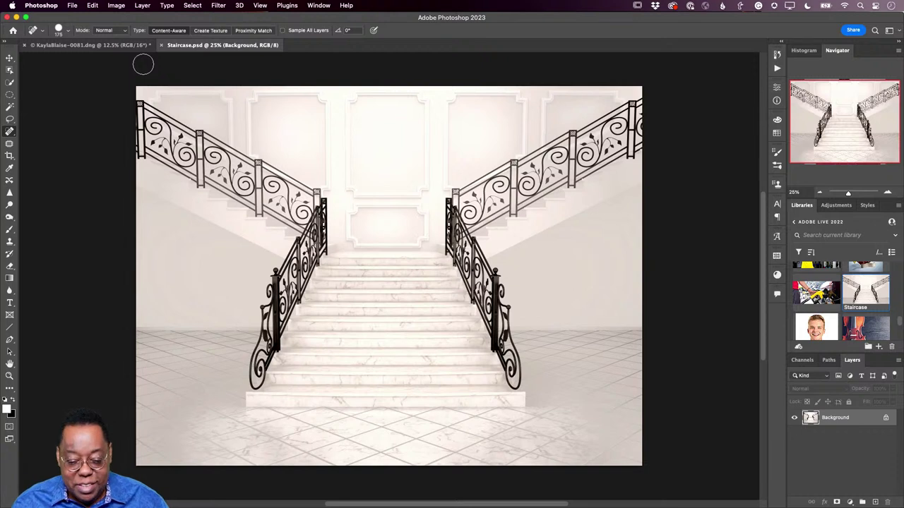
- Place the library's Staircase image in the red-gown photo and scale it to 235% so it covers the photo's full height
click(106, 45)
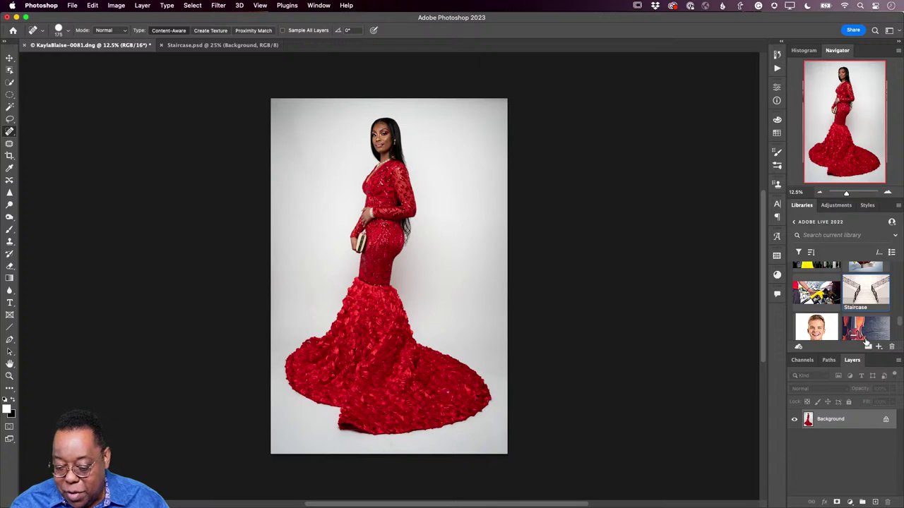
drag(859, 291, 421, 325)
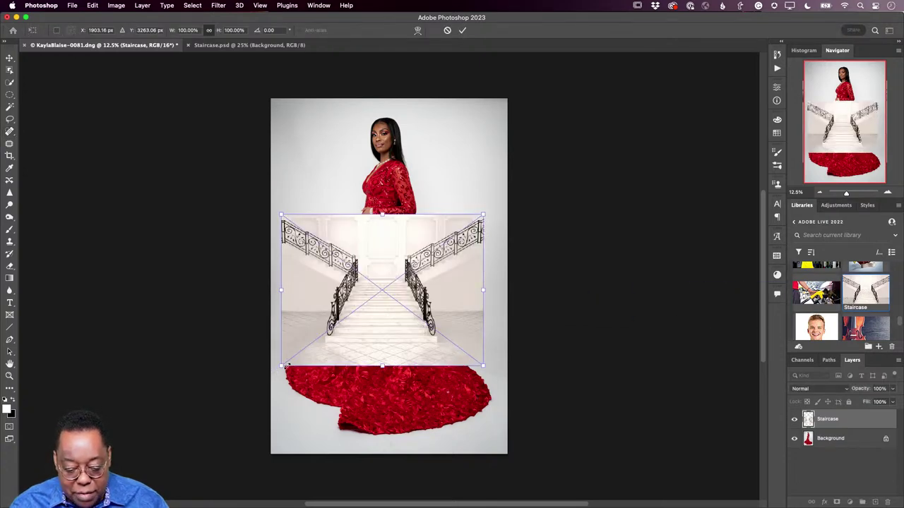
drag(280, 366, 164, 454)
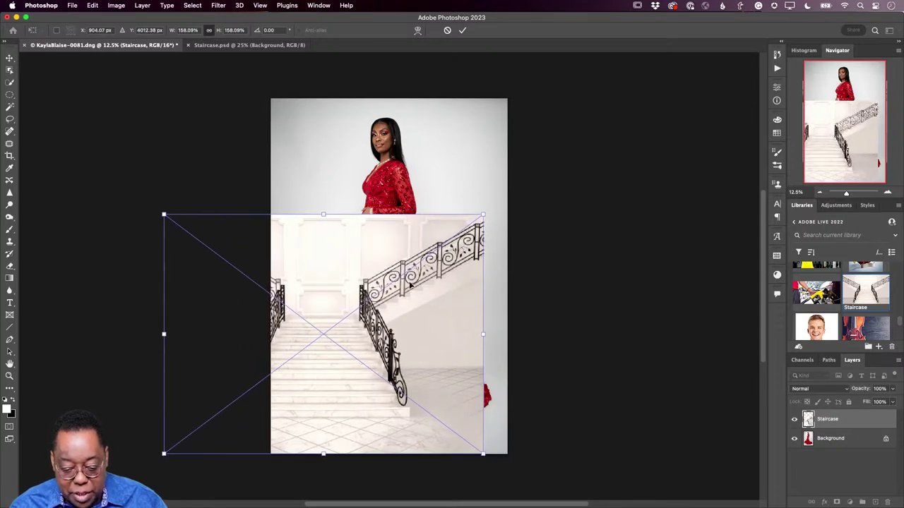
drag(483, 213, 641, 101)
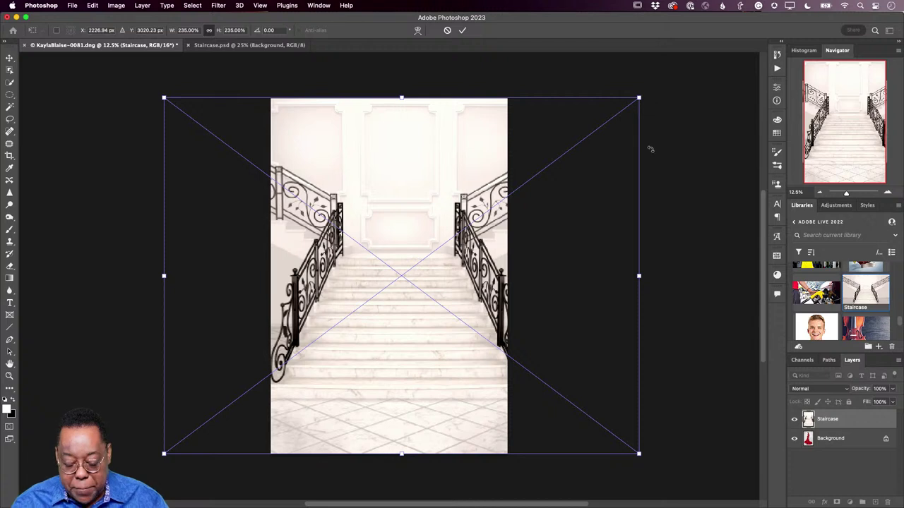
key(Return)
key(j)
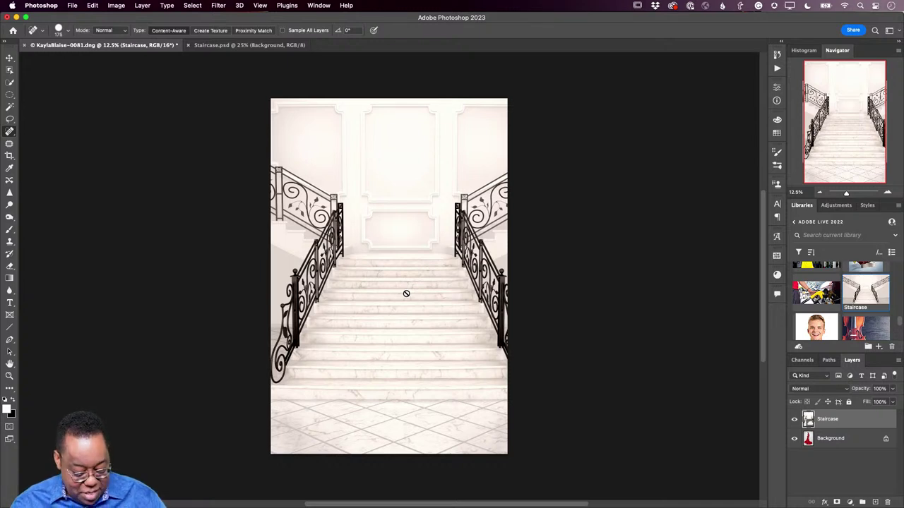
- Clear the crop ratio and expand the canvas with the Crop tool to take in the full width of the staircase image
key(c)
click(77, 31)
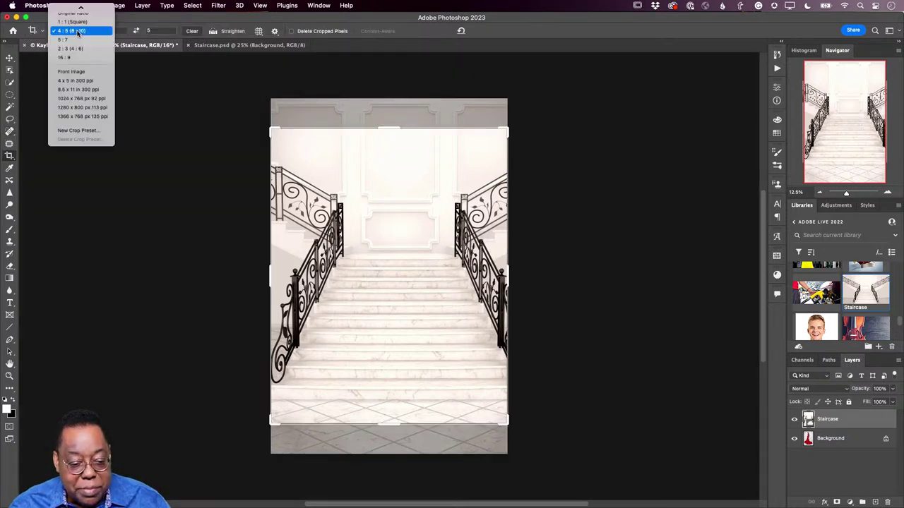
click(67, 7)
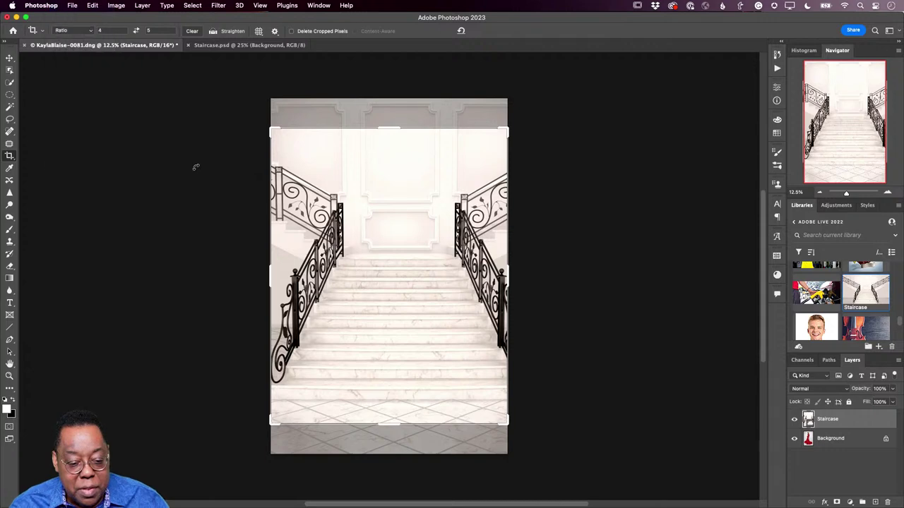
click(192, 31)
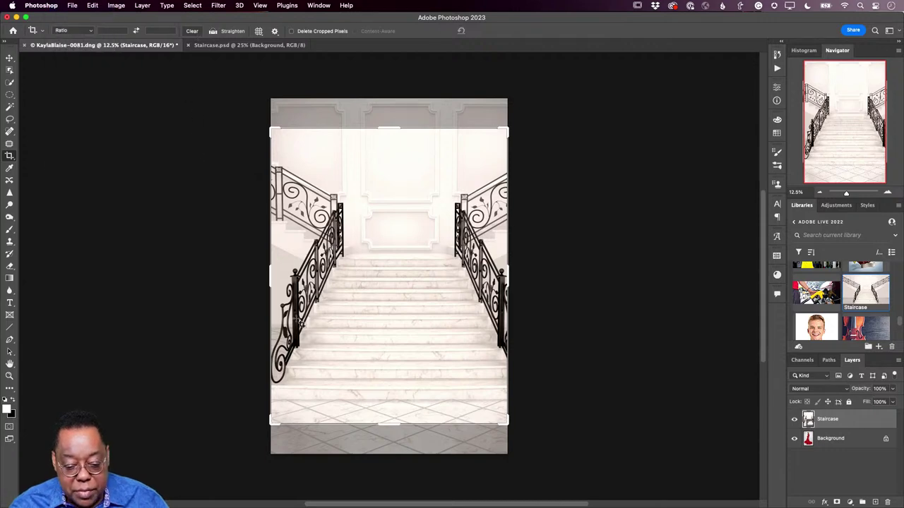
drag(270, 129, 218, 117)
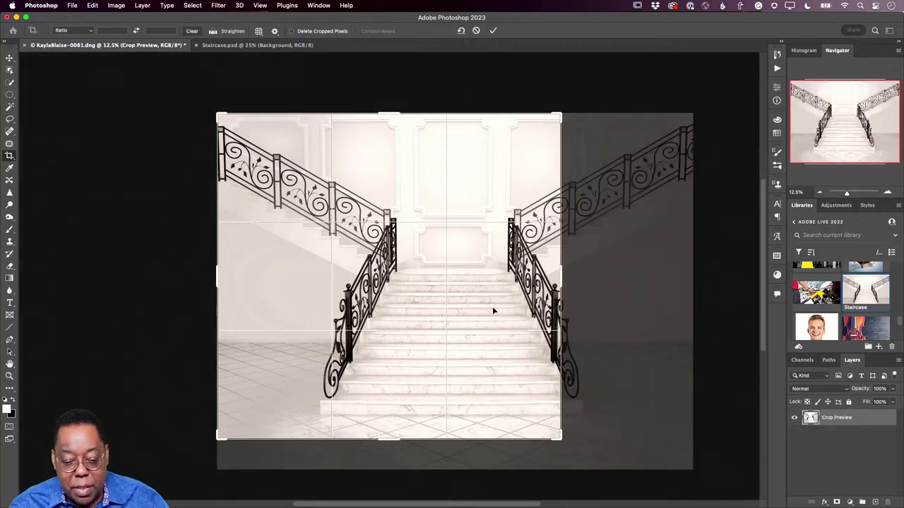
drag(562, 439, 624, 453)
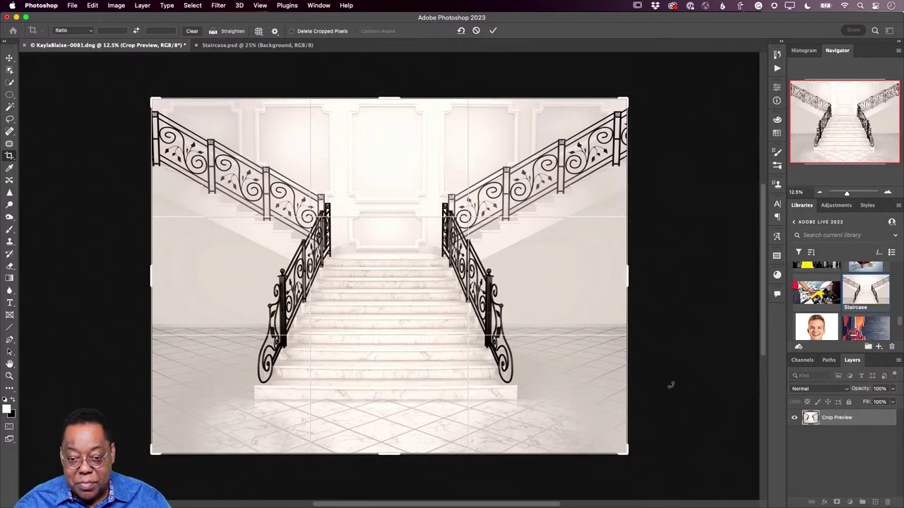
key(Return)
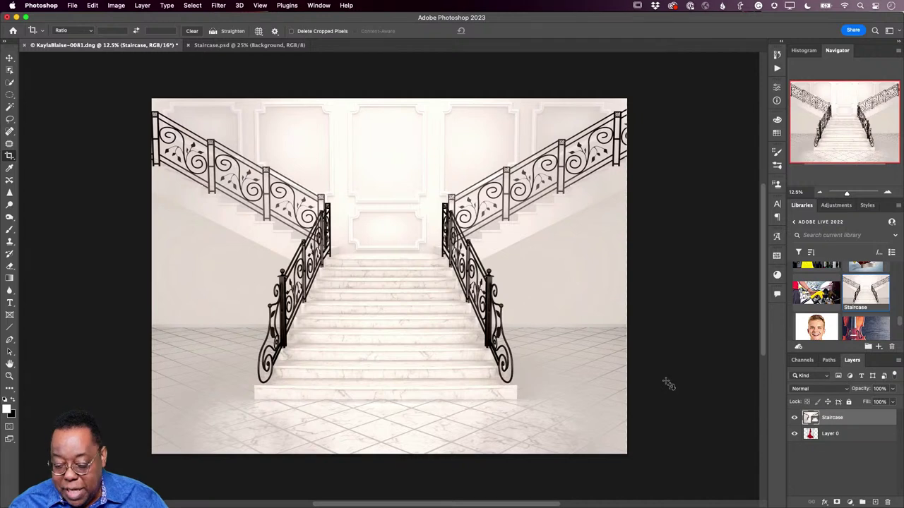
- Move the red-gown portrait layer above the Staircase layer and switch to the Move tool
drag(824, 436, 823, 415)
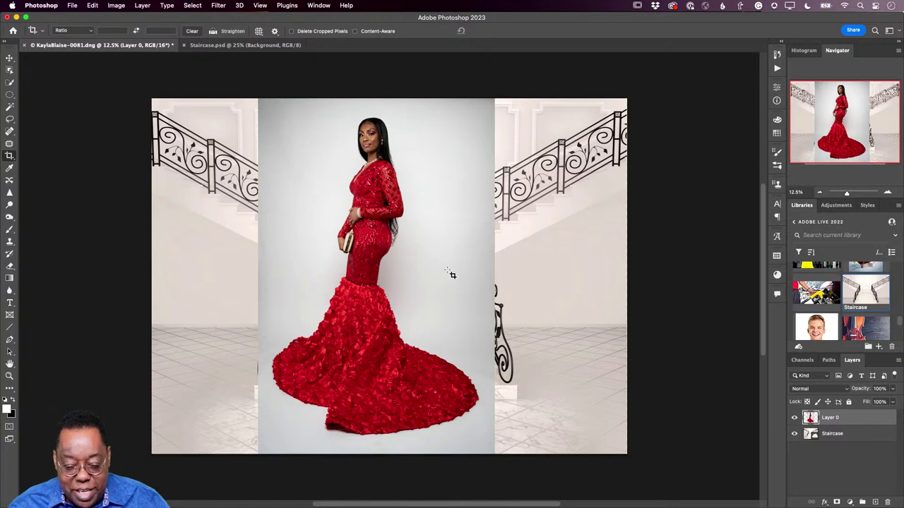
scroll(54, 55, right, 2)
click(10, 58)
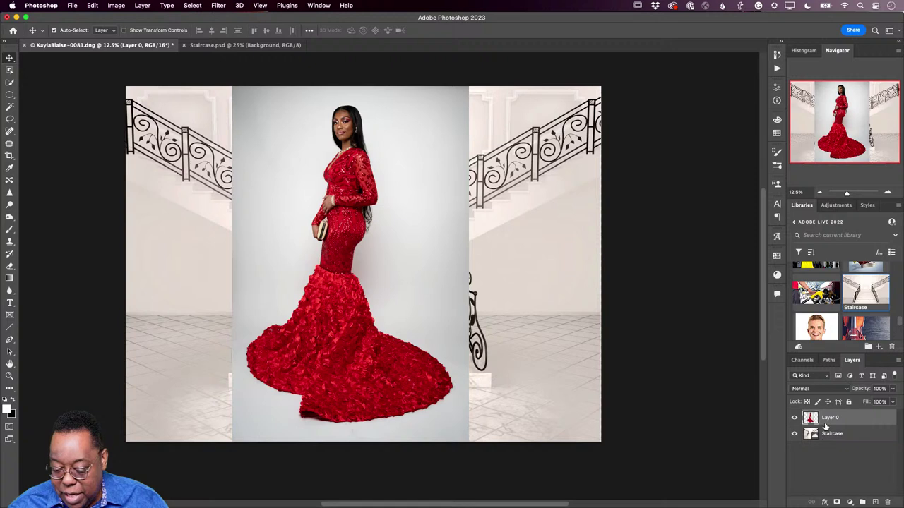
- Select the woman in the red gown with Select Subject and open the selection in Select and Mask
click(189, 5)
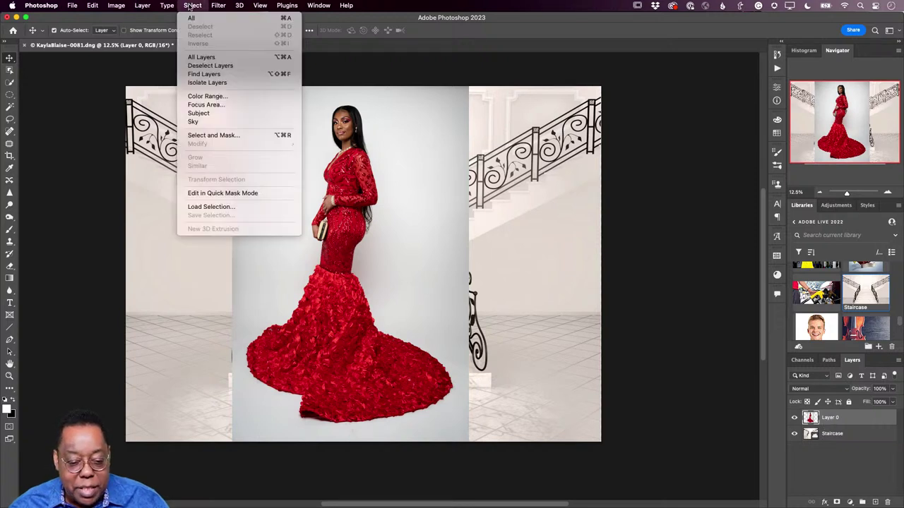
click(198, 113)
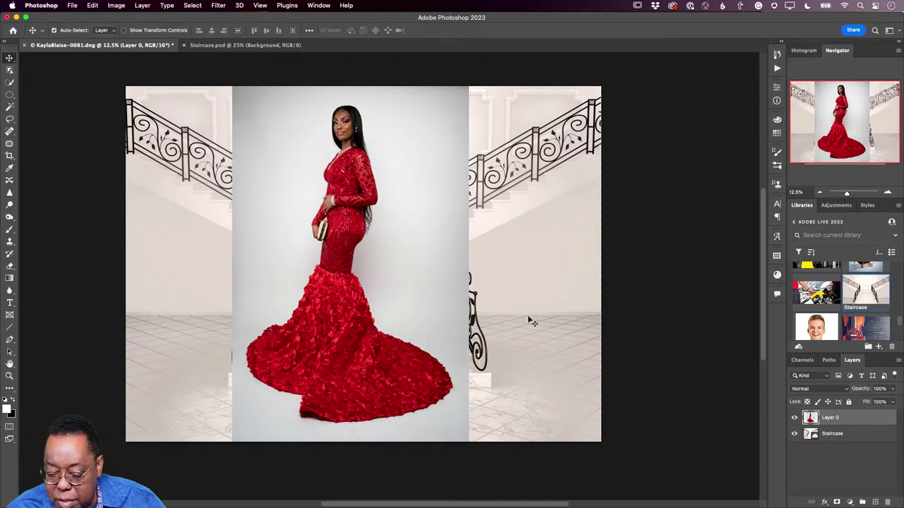
click(194, 6)
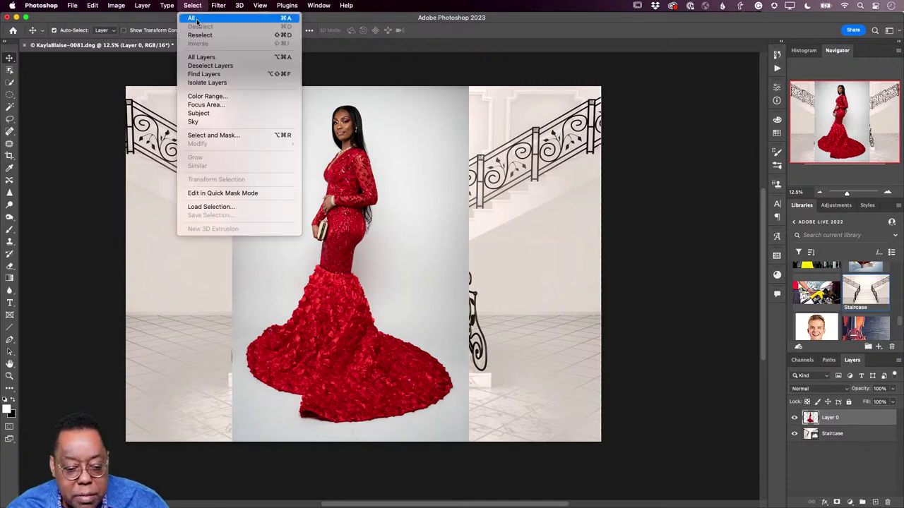
click(205, 115)
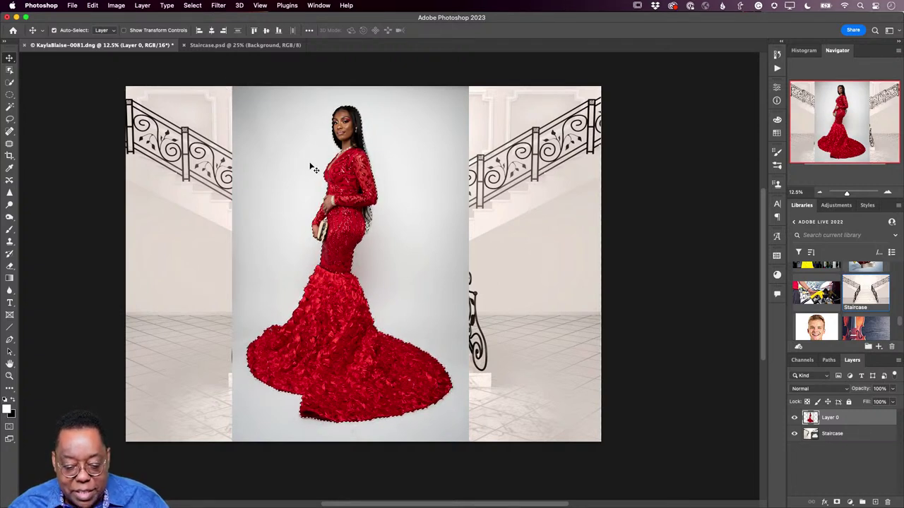
click(192, 6)
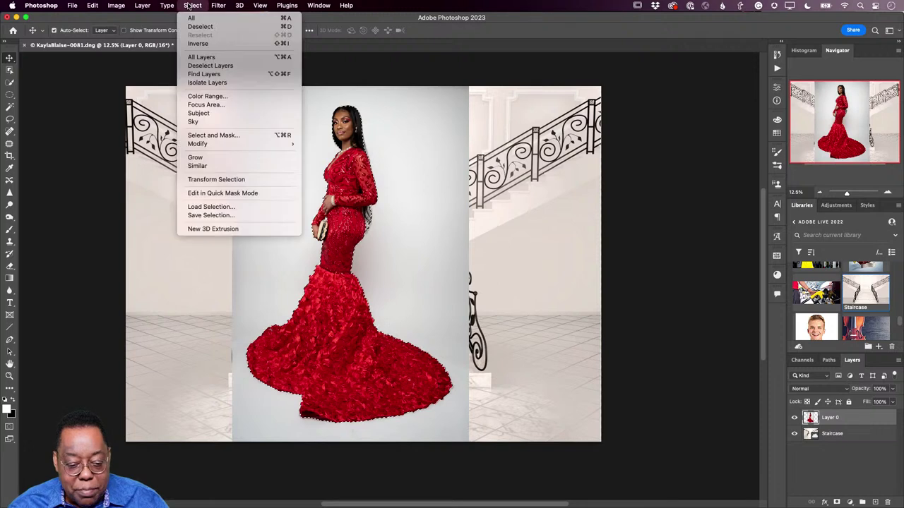
click(221, 137)
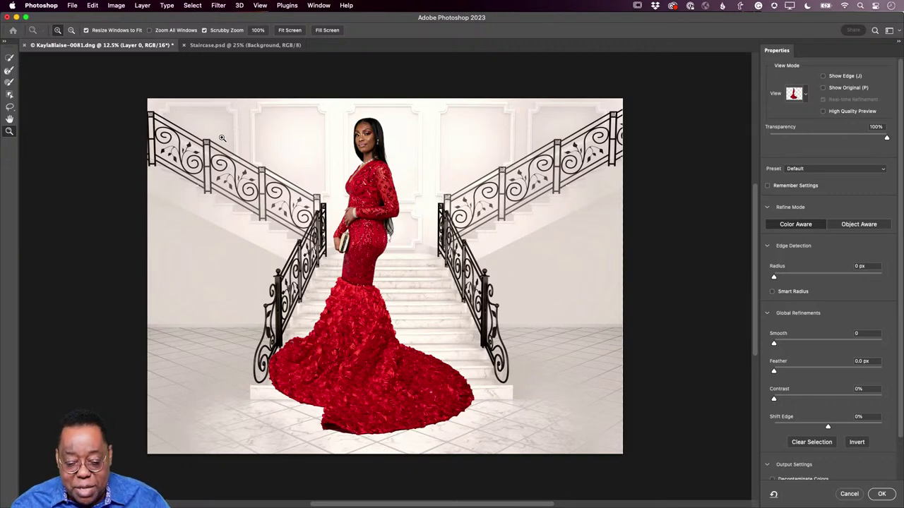
- Examine the cutout's edges up close around the loose hair, sleeve, face and flowered gown skirt
click(401, 231)
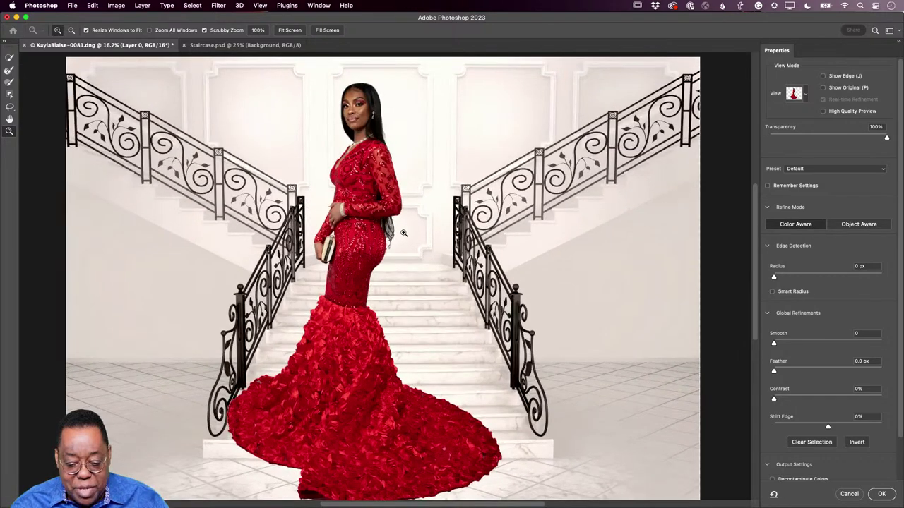
drag(400, 231, 393, 229)
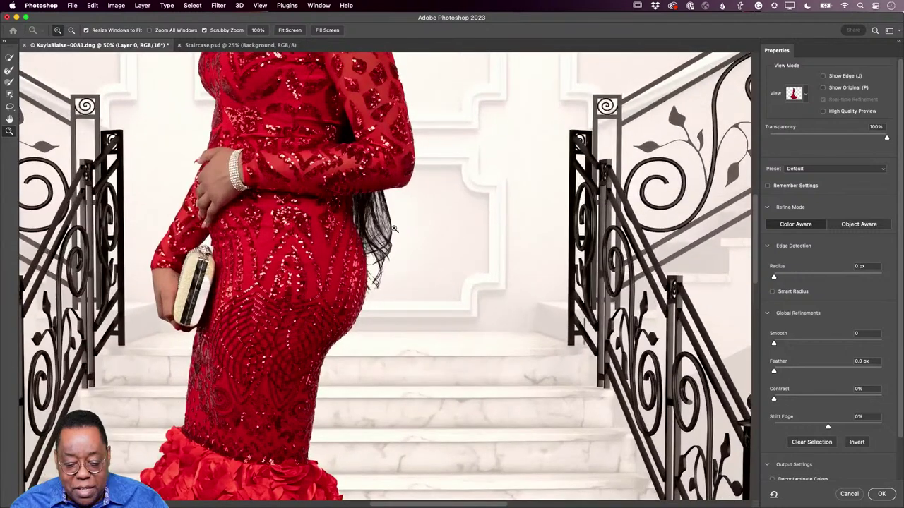
click(394, 229)
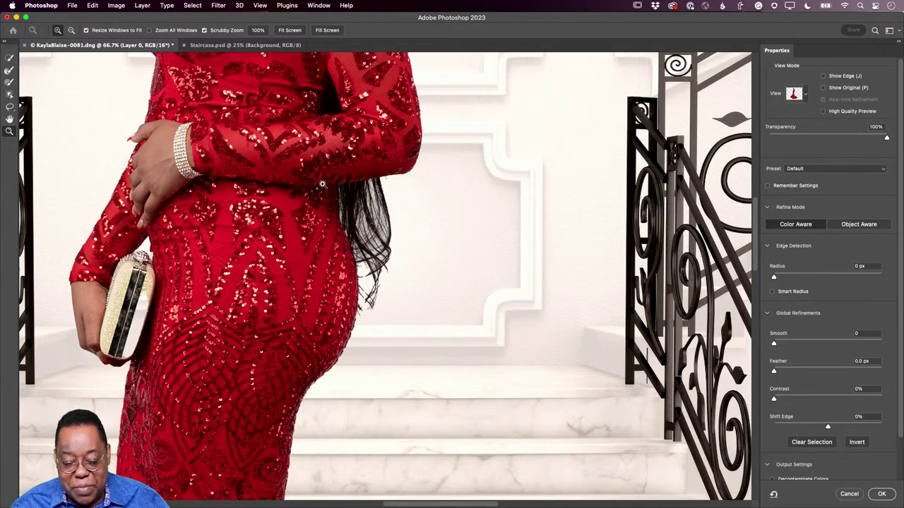
drag(319, 177, 424, 506)
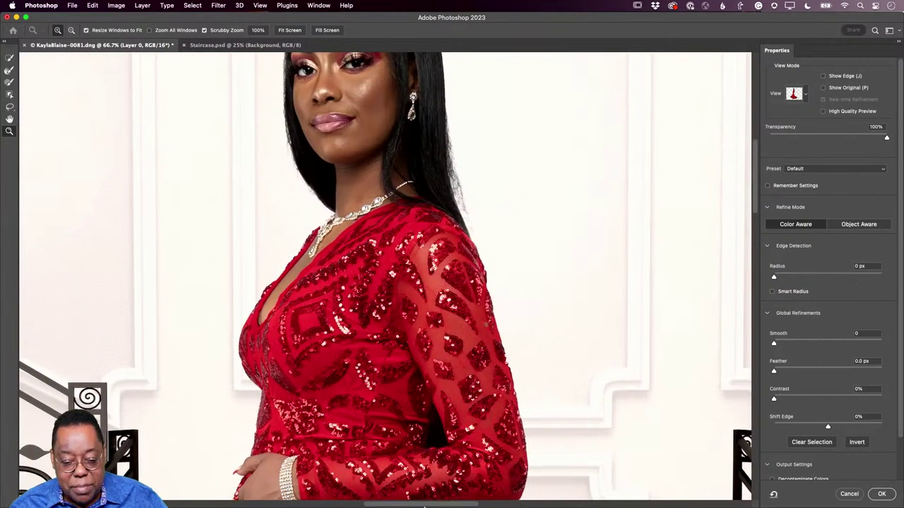
mouse_move(416, 270)
mouse_down()
mouse_move(407, 424)
mouse_move(412, 267)
mouse_up()
scroll(412, 267, down, 10)
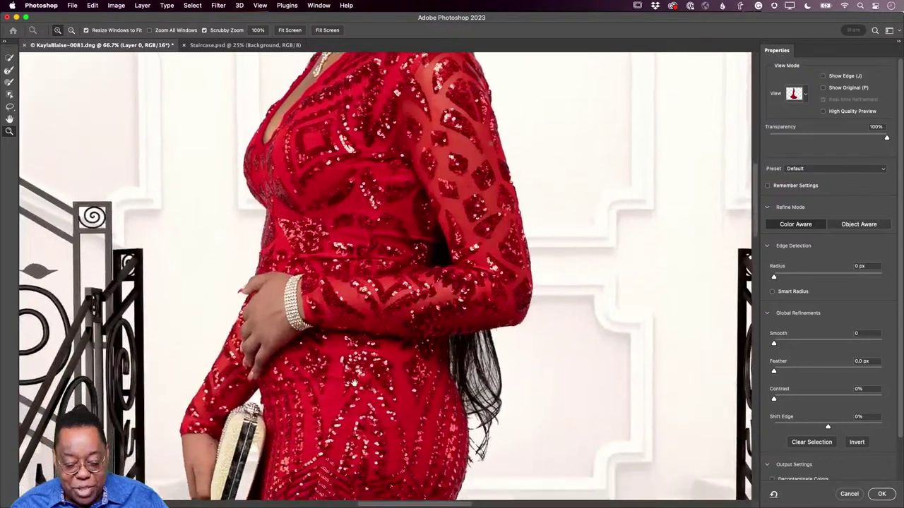
scroll(361, 295, down, 10)
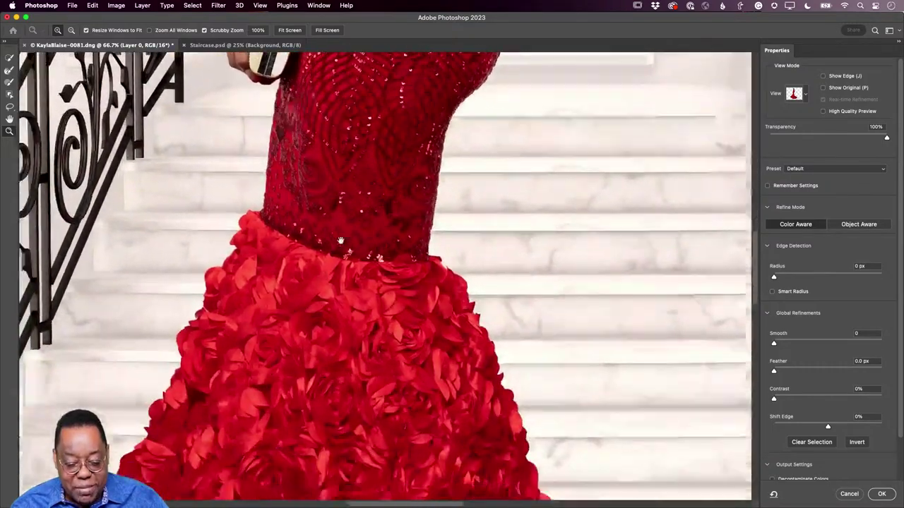
scroll(533, 444, down, 10)
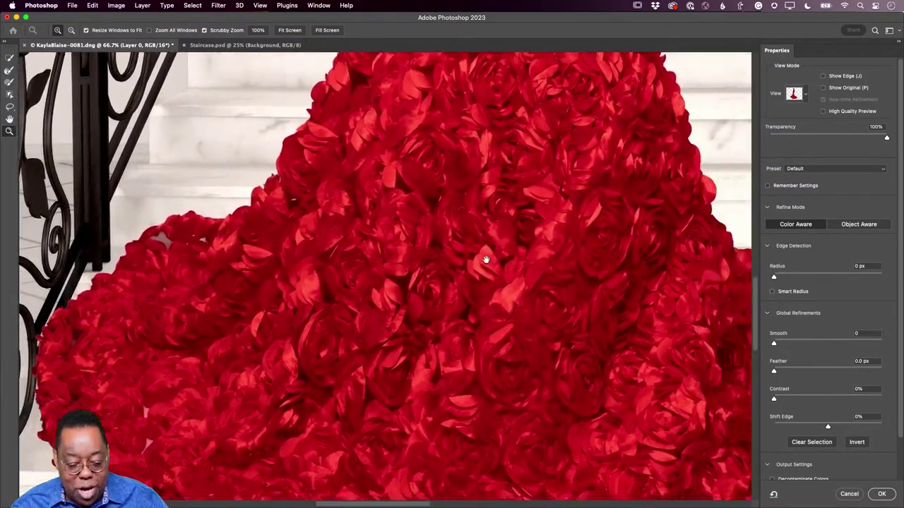
drag(486, 260, 168, 382)
scroll(168, 382, up, 15)
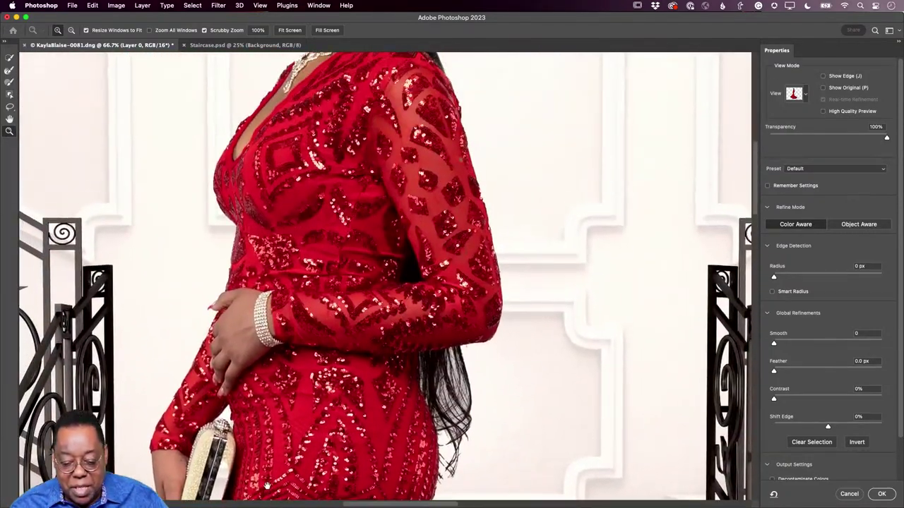
scroll(268, 489, up, 2)
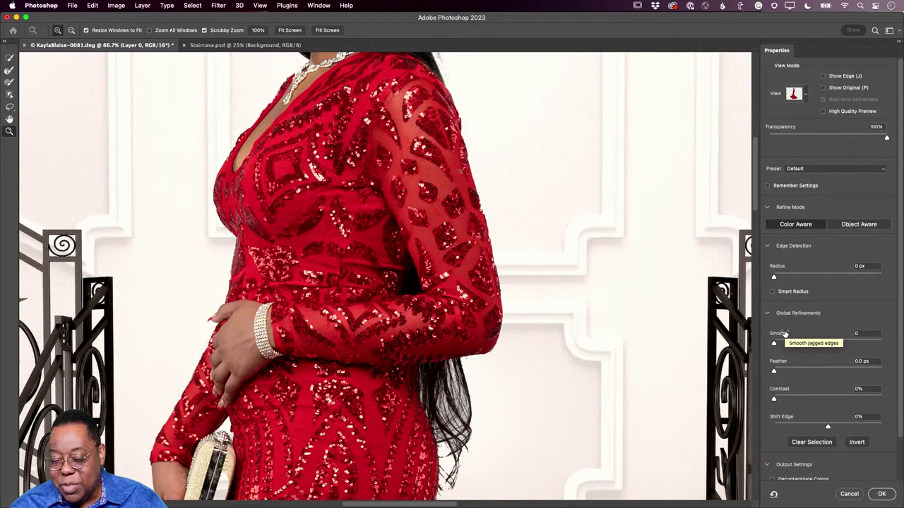
- Turn on Decontaminate Colors in the output settings, toggling it off and on to compare the hair edges
scroll(784, 333, down, 3)
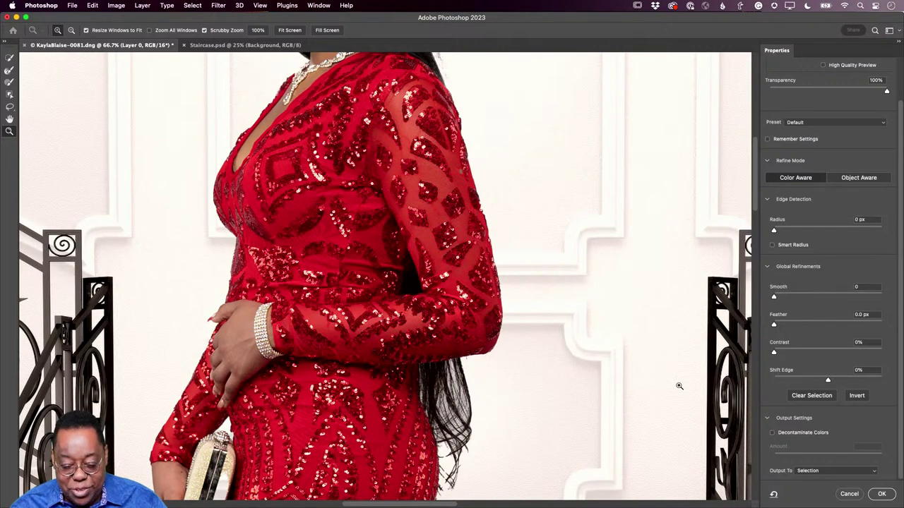
click(771, 433)
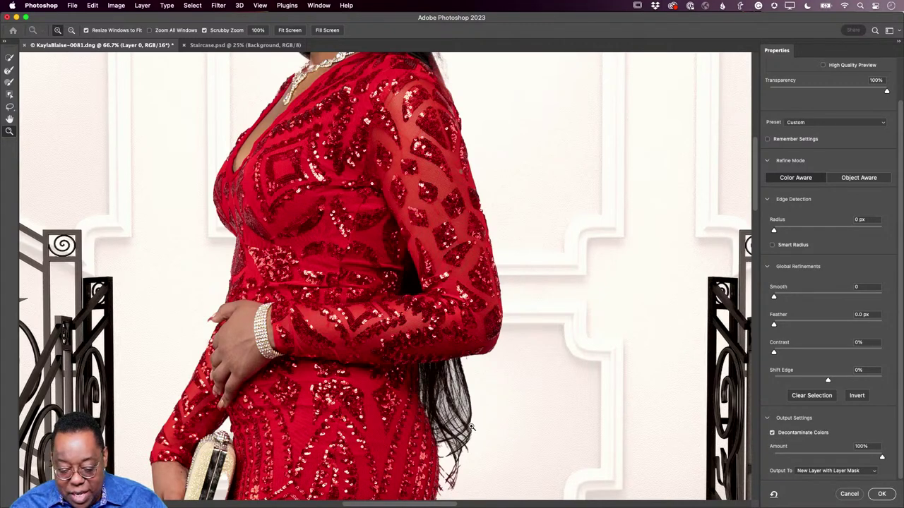
click(772, 433)
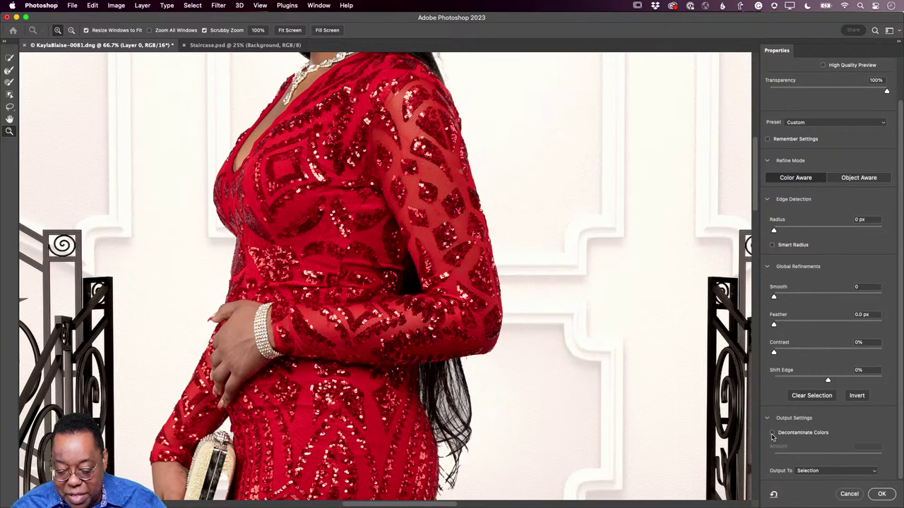
click(771, 433)
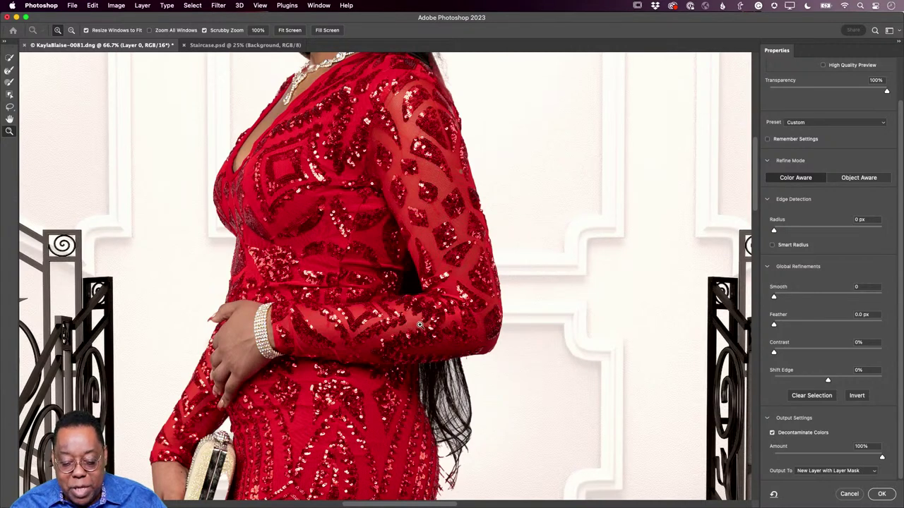
- Refine the loose hair below the woman's elbow using the Refine Edge Brush at size 45
click(9, 71)
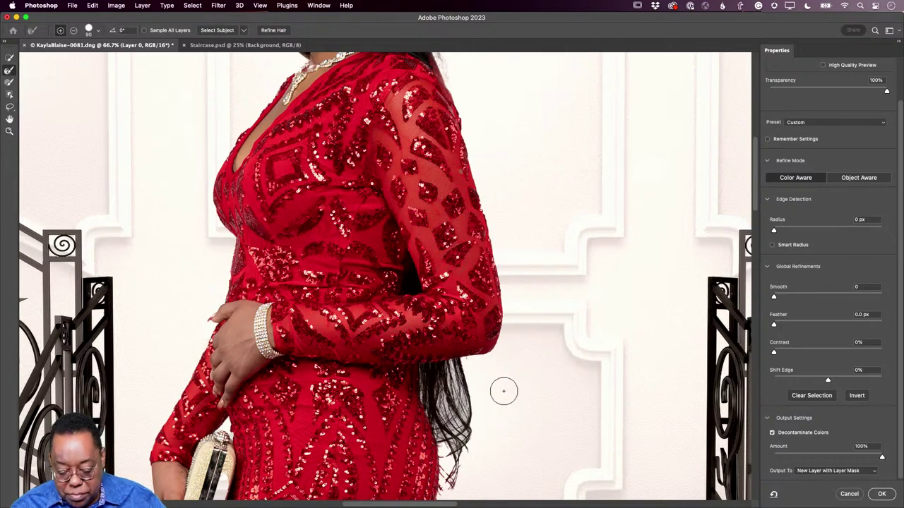
key(bracketleft)
key(bracketleft)
key(bracketleft)
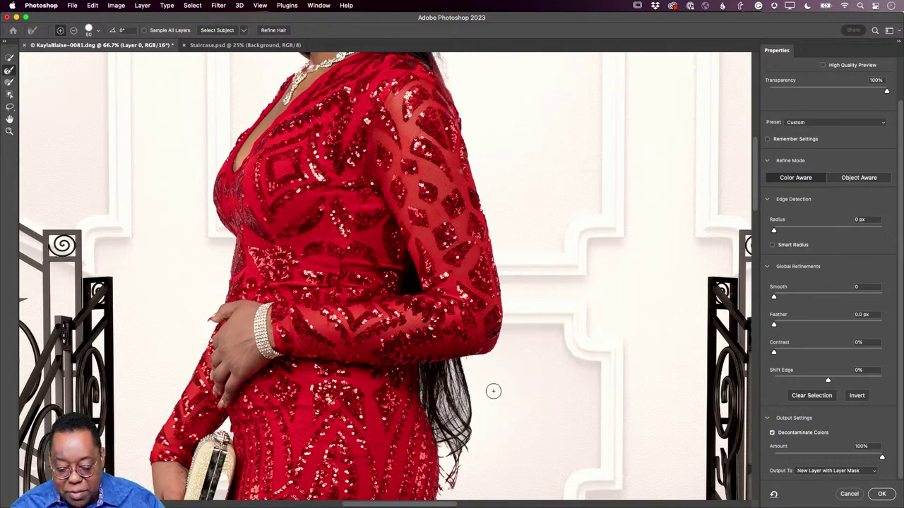
mouse_move(482, 382)
mouse_down()
mouse_move(473, 371)
mouse_move(474, 396)
mouse_move(456, 373)
mouse_move(461, 425)
mouse_move(447, 449)
mouse_move(448, 410)
mouse_move(459, 463)
mouse_move(441, 486)
mouse_move(467, 421)
mouse_move(450, 378)
mouse_move(433, 385)
mouse_move(466, 378)
mouse_move(466, 404)
mouse_up()
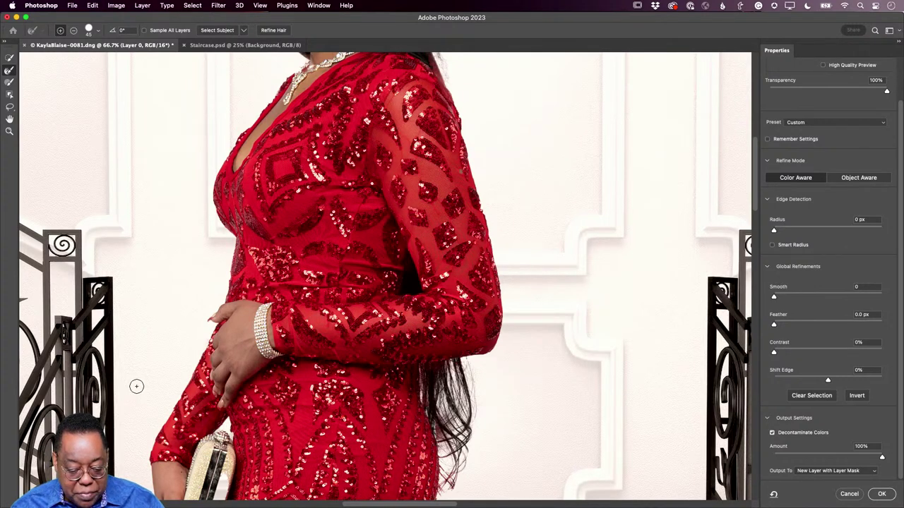
- Check the face, shoulder and gown edges, and output the refined cutout to a new layer with a layer mask
drag(396, 171, 503, 422)
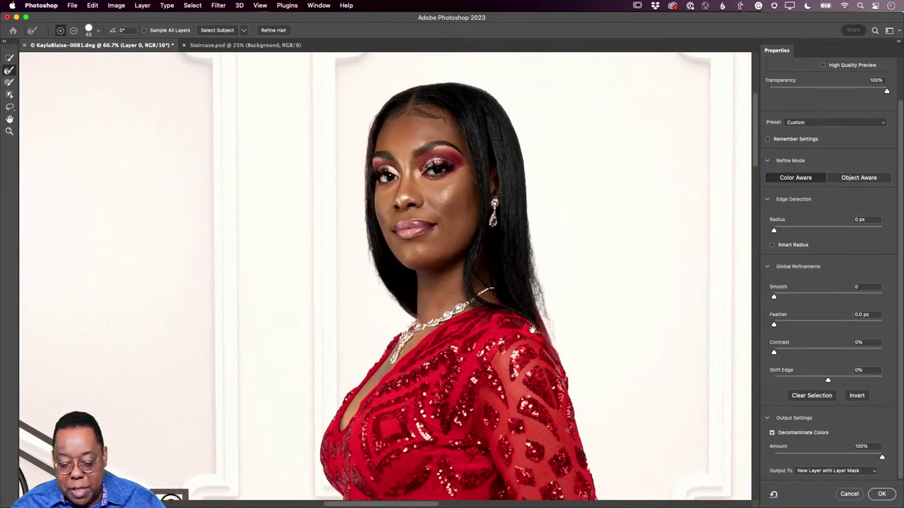
mouse_move(479, 434)
mouse_down()
mouse_move(438, 34)
mouse_move(447, 161)
mouse_move(274, 115)
mouse_move(254, 123)
mouse_move(601, 178)
mouse_move(597, 189)
mouse_up()
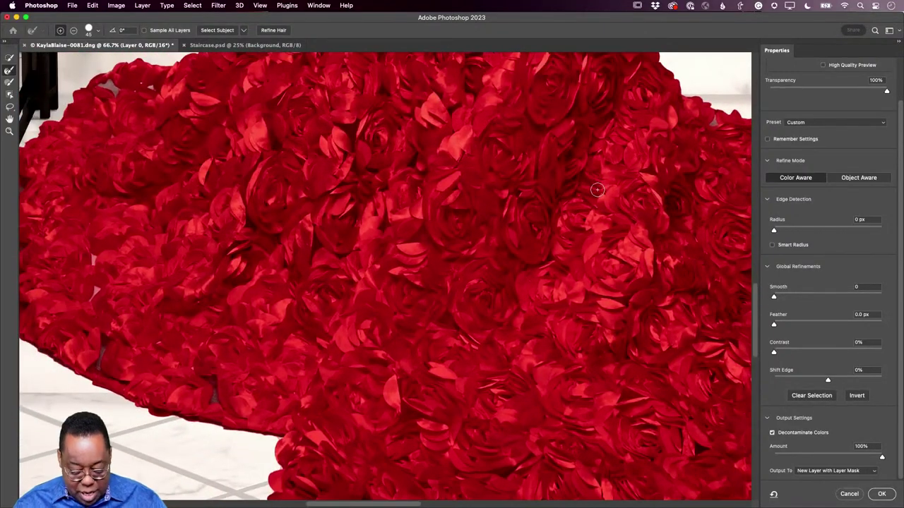
key(super+0)
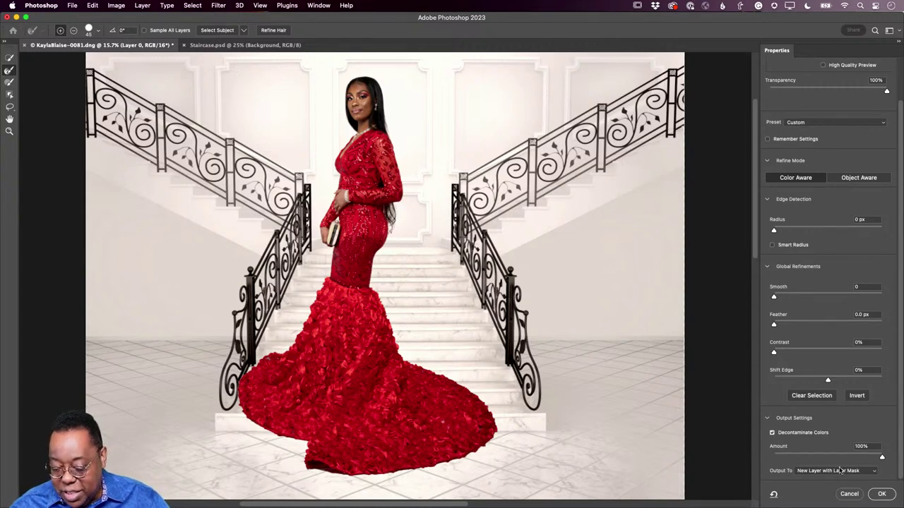
click(881, 494)
- Toggle the visibility of Layer 0 copy and the original Layer 0 to compare the cutout with the unmasked portrait
click(794, 418)
click(794, 433)
click(793, 433)
click(794, 418)
- Scale the Layer 0 copy cutout to 75.80% with Free Transform and position the woman centrally in front of the staircase
click(810, 418)
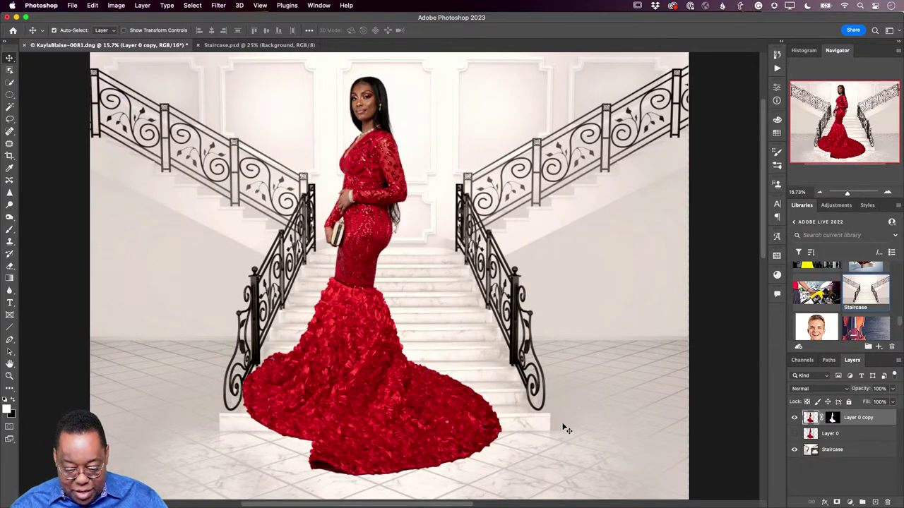
drag(552, 386, 555, 389)
key(super+t)
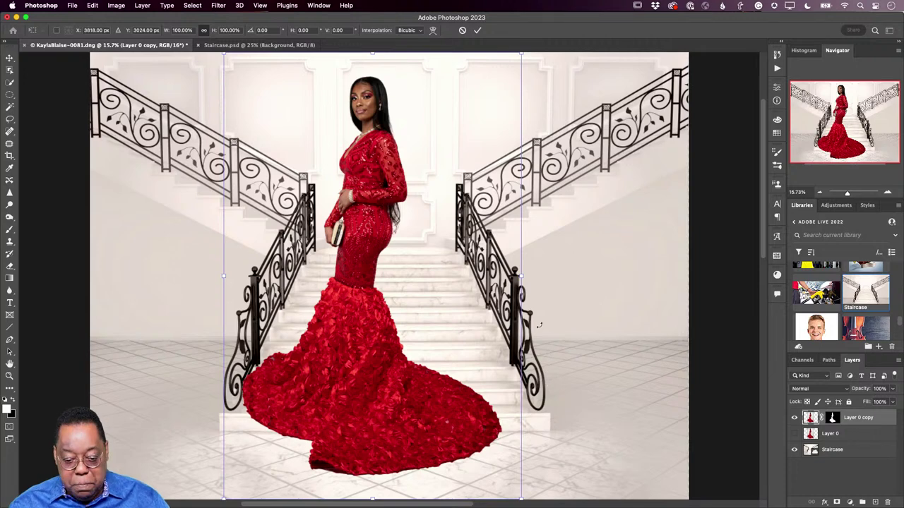
drag(521, 53, 459, 145)
drag(337, 281, 384, 303)
scroll(575, 284, down, 3)
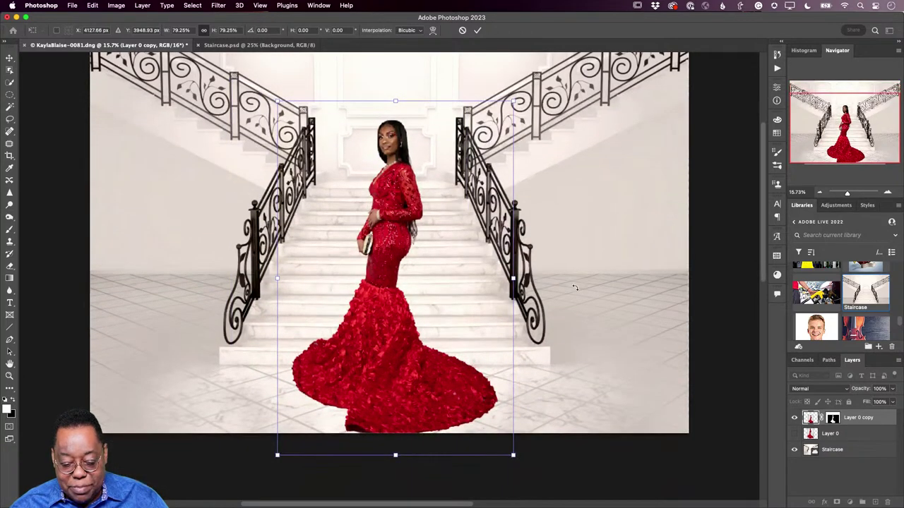
drag(384, 252, 384, 245)
mouse_move(512, 93)
mouse_down()
mouse_move(523, 77)
mouse_move(511, 99)
mouse_move(519, 101)
mouse_up()
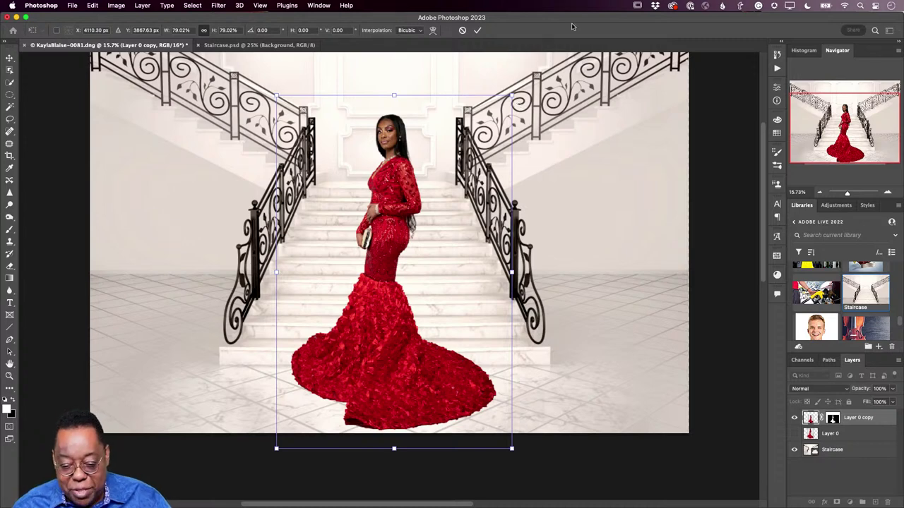
mouse_move(512, 93)
mouse_down()
mouse_move(490, 112)
mouse_move(501, 106)
mouse_up()
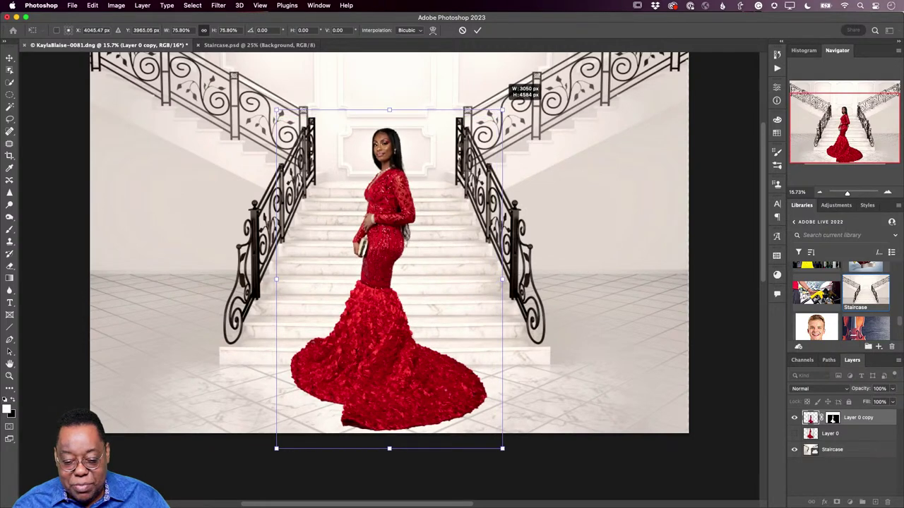
drag(390, 206, 395, 205)
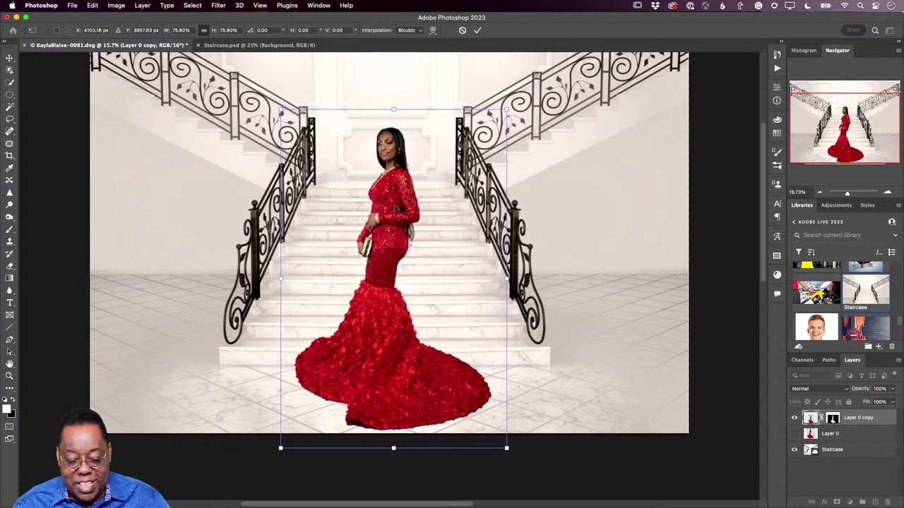
key(Return)
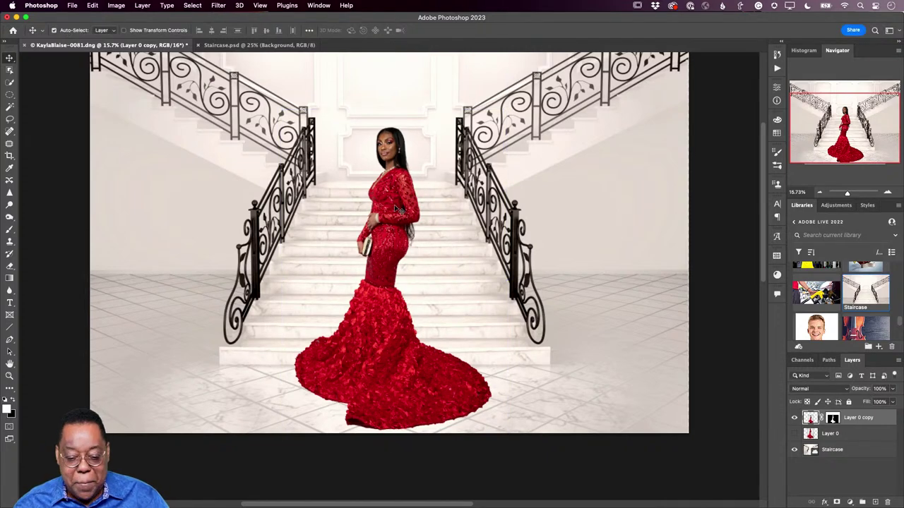
- Delete the hidden original Layer 0 and save the staircase composite
scroll(663, 212, up, 5)
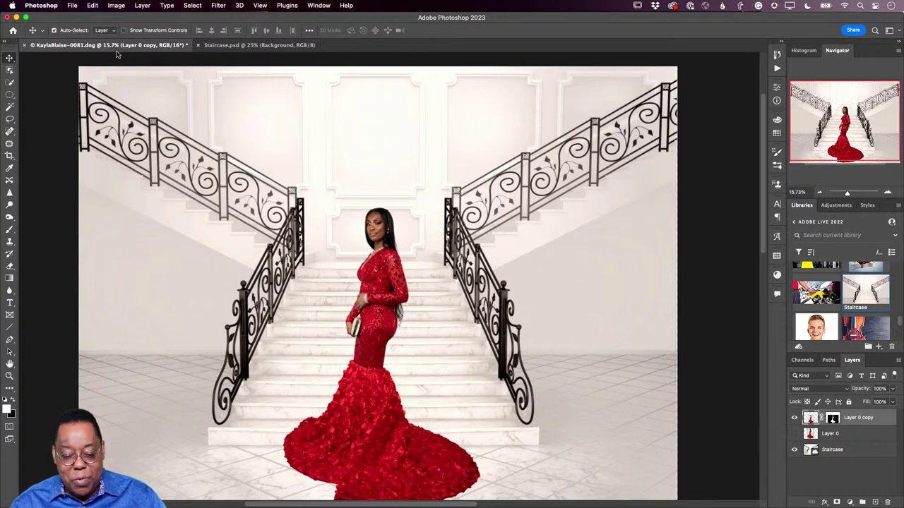
drag(845, 435, 887, 502)
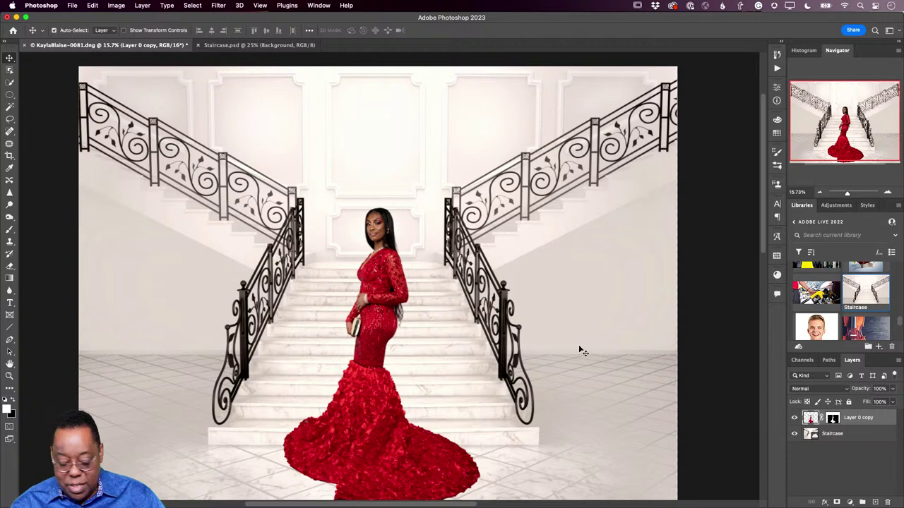
drag(414, 309, 415, 314)
key(super+s)
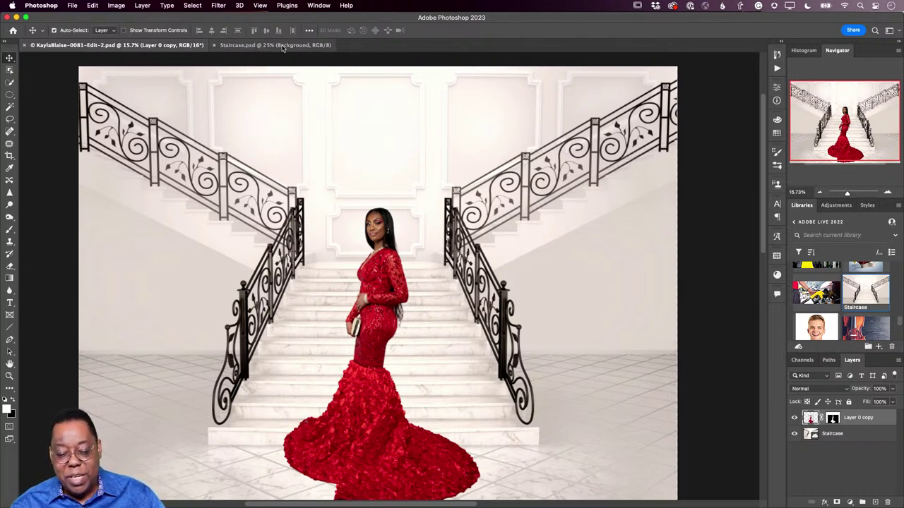
- Close the staircase composite and the Staircase.psd document, and switch to Lightroom Classic
key(super+w)
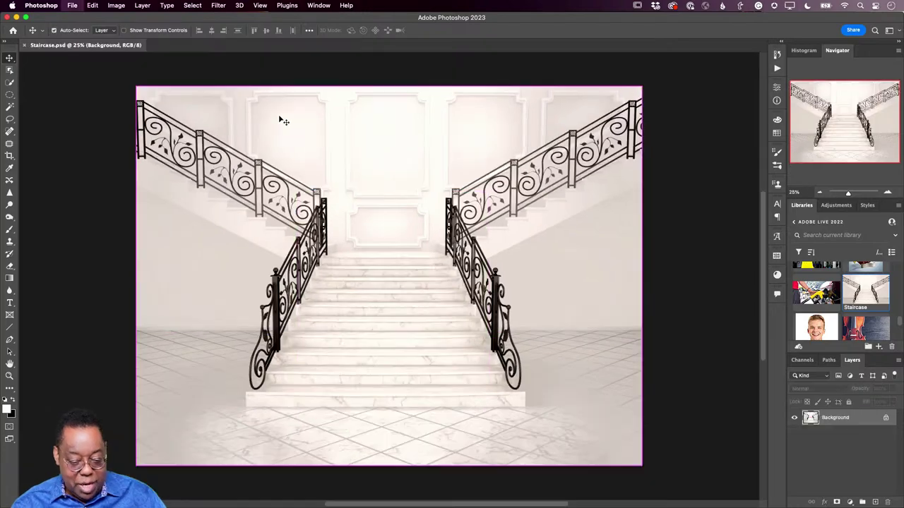
key(super+w)
key(super+Tab)
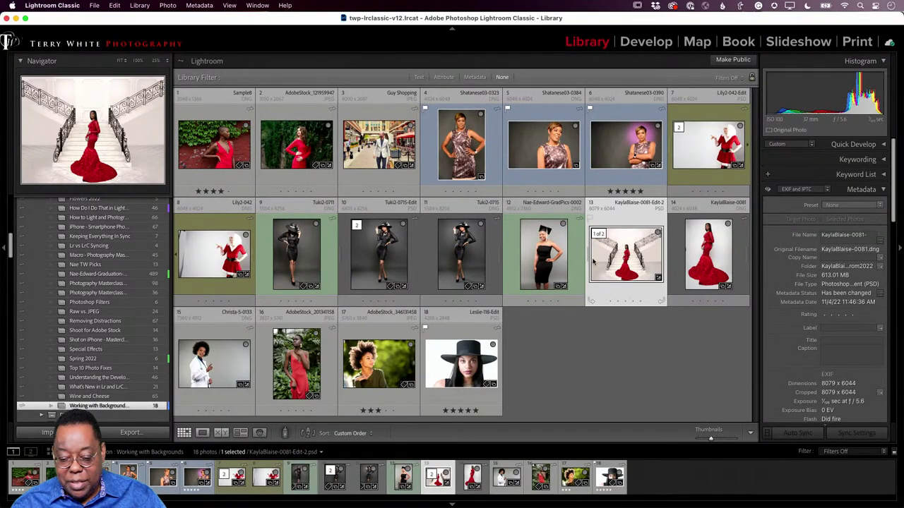
- View the staircase composite enlarged, compare it with the original red-gown portrait, and return to the grid
double_click(630, 257)
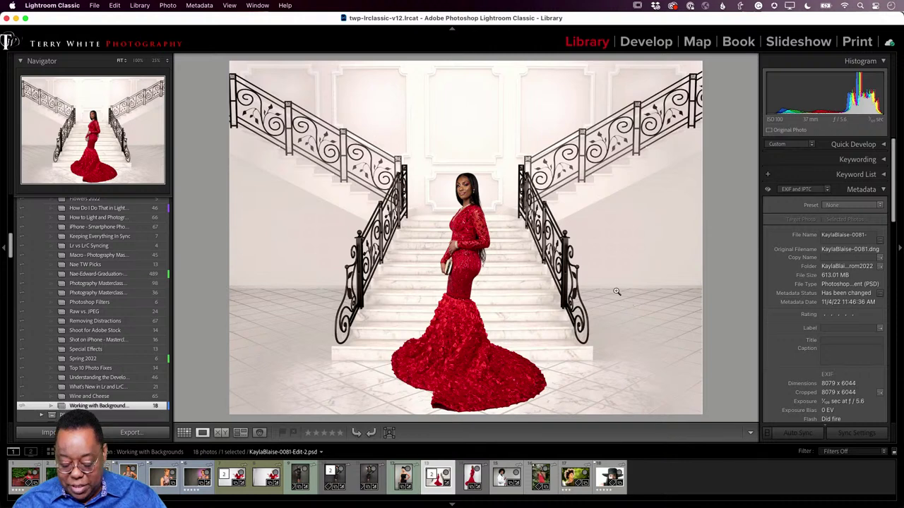
key(Right)
key(Left)
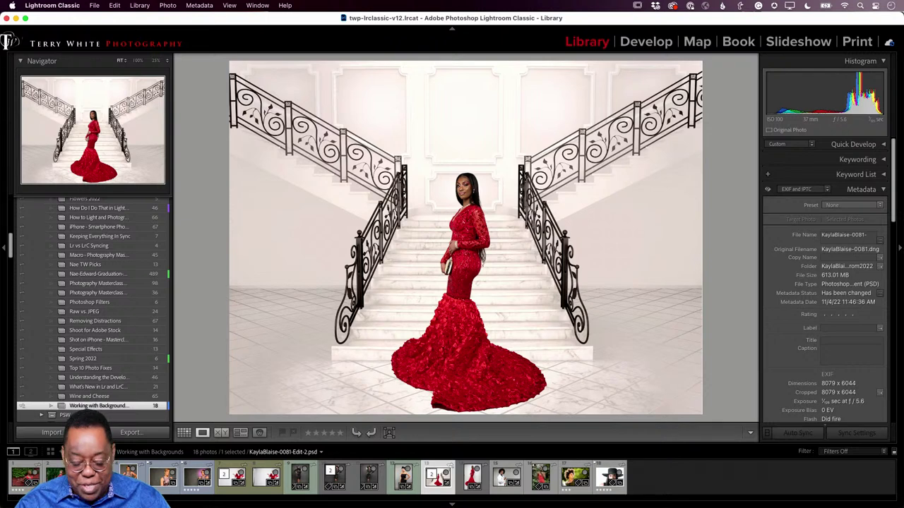
key(g)
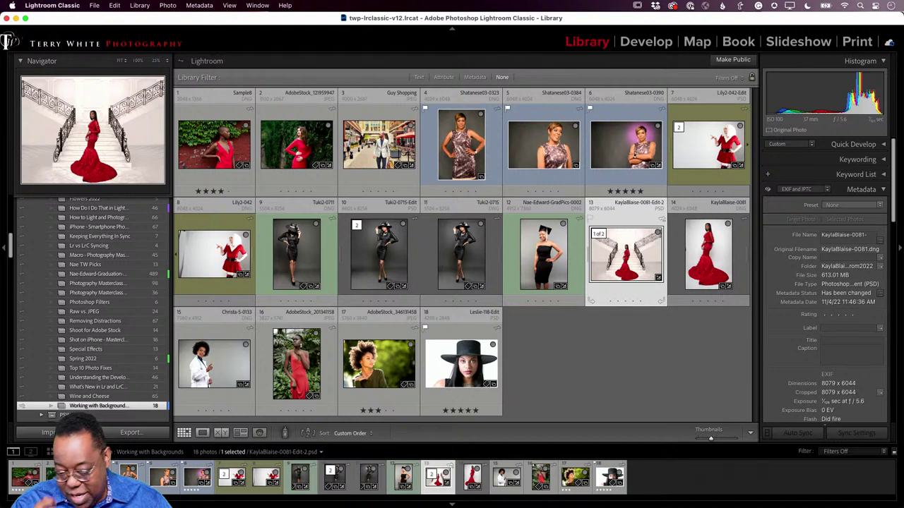
- View the photo of the doctor in the white coat and the original red-gown portrait enlarged, returning to the grid
double_click(224, 367)
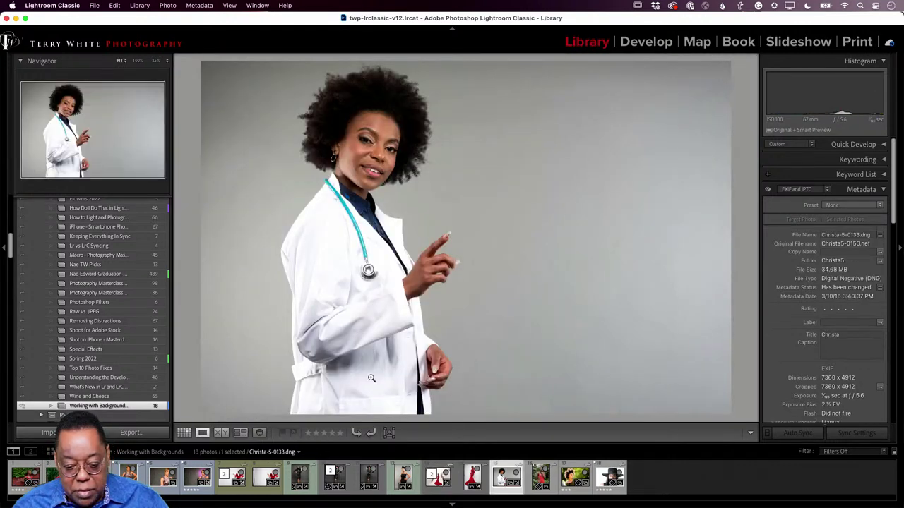
key(g)
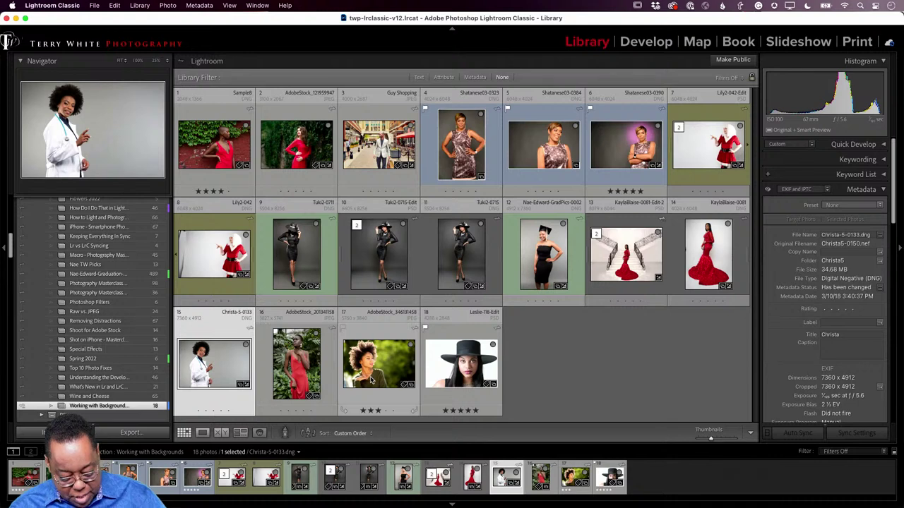
double_click(237, 376)
key(g)
double_click(696, 233)
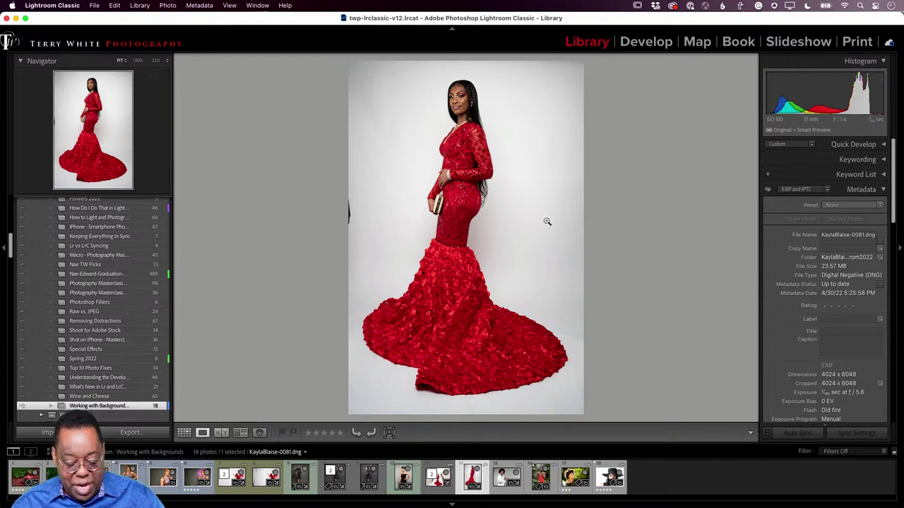
key(g)
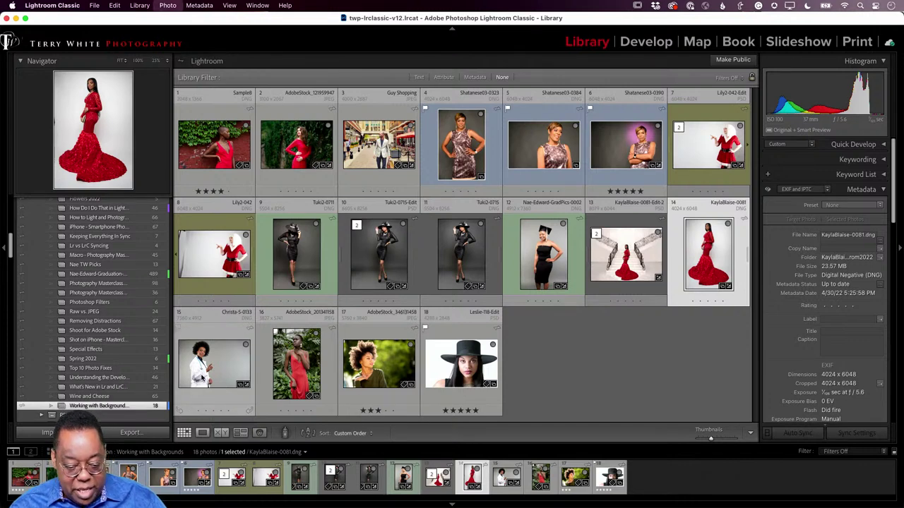
- Send the doctor photo to Photoshop for editing, closing the red-gown portrait opened by mistake
key(super+e)
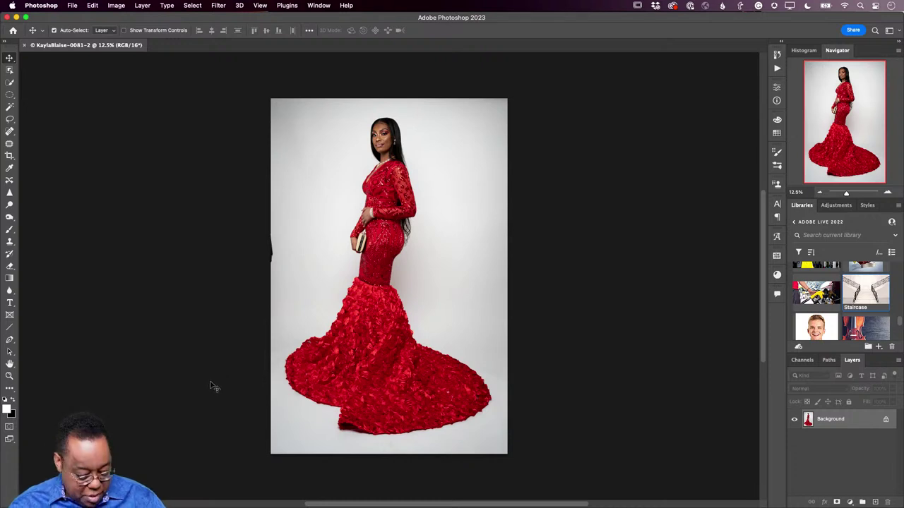
click(458, 208)
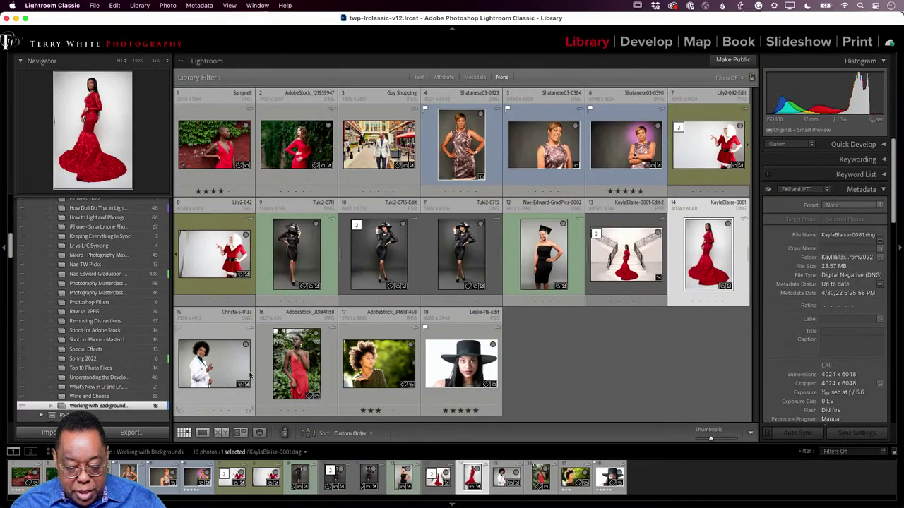
click(247, 377)
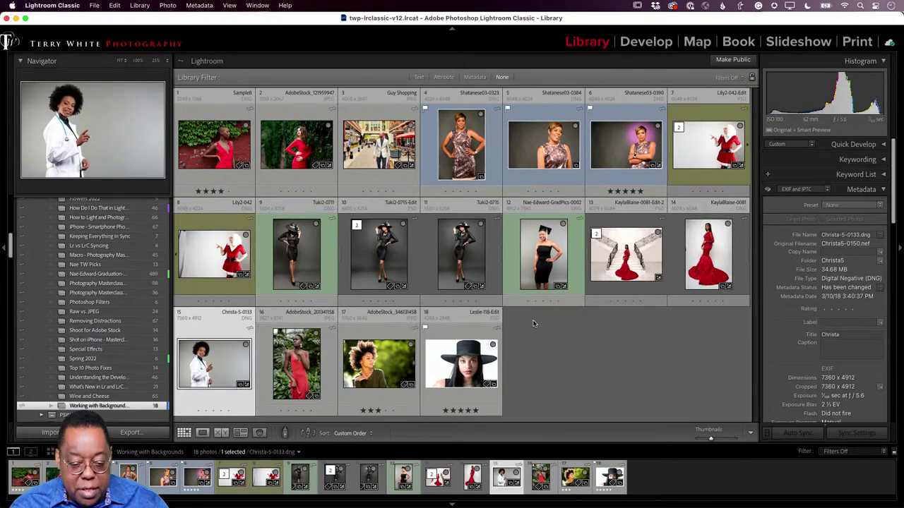
key(super+e)
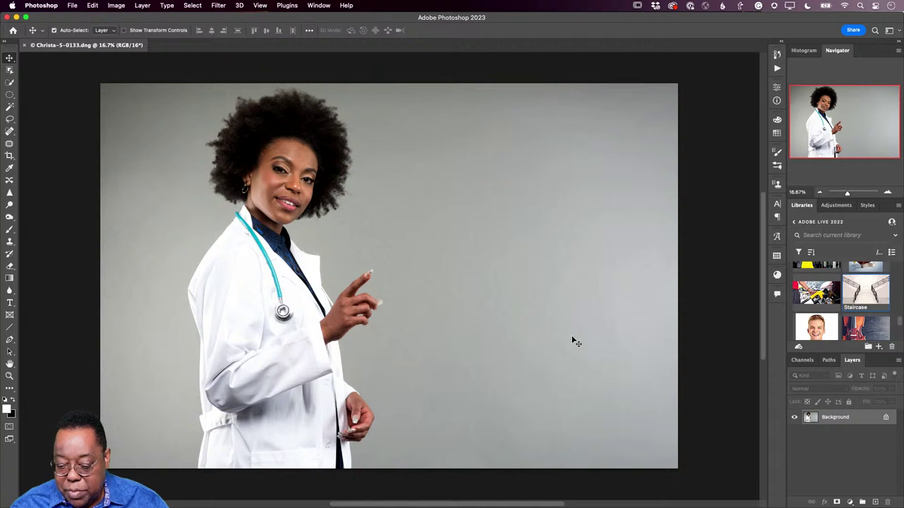
- Place the "Intensive care unit in the hospital" library image over the doctor photo and scale it to 189% to cover the canvas
scroll(851, 298, up, 5)
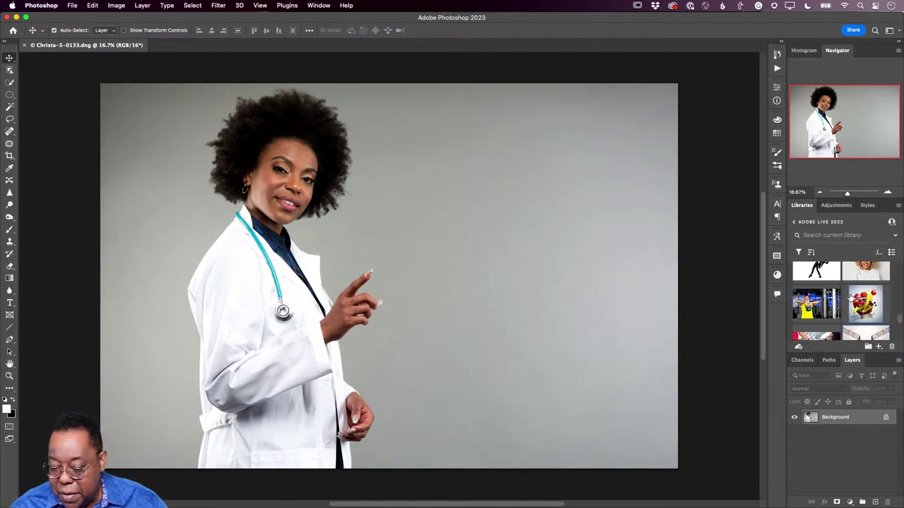
scroll(851, 298, up, 8)
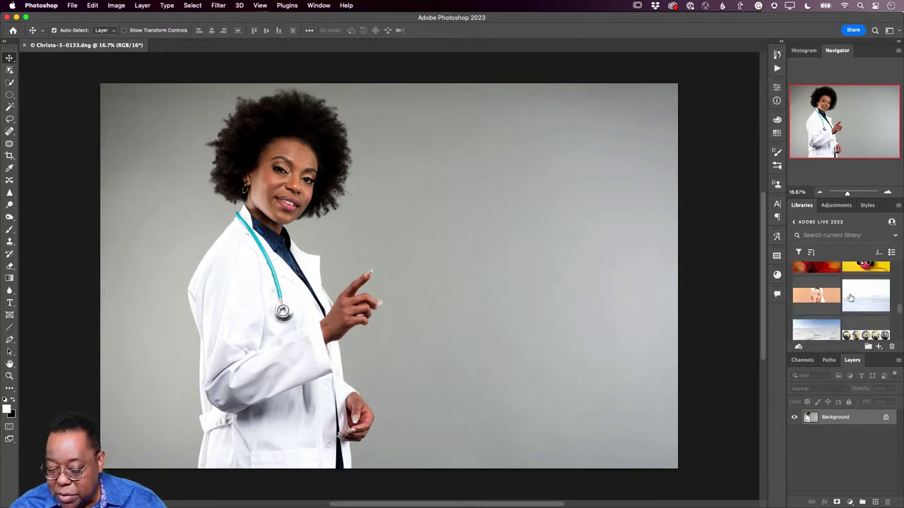
scroll(851, 298, up, 8)
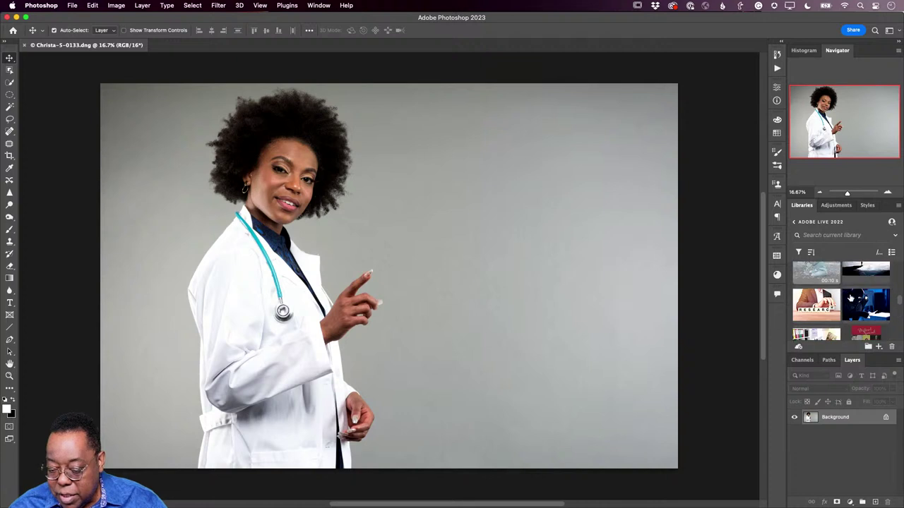
scroll(851, 298, up, 8)
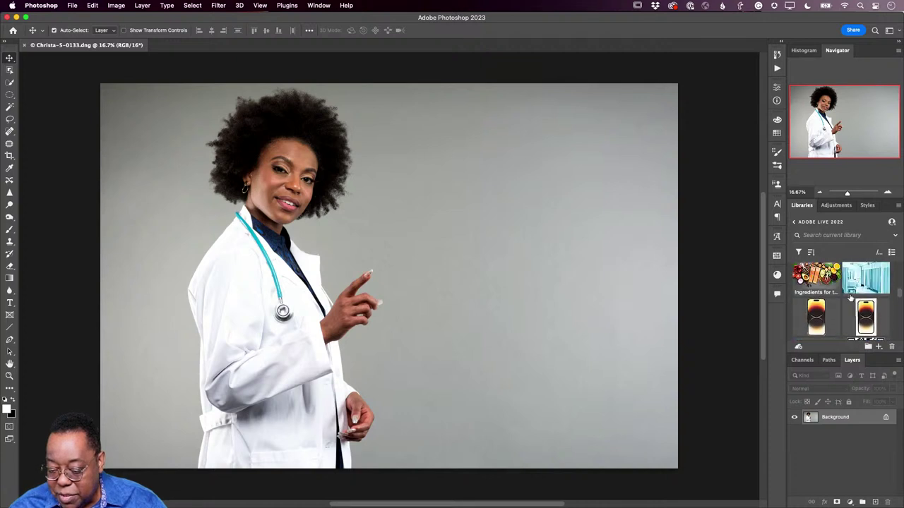
drag(865, 312, 292, 189)
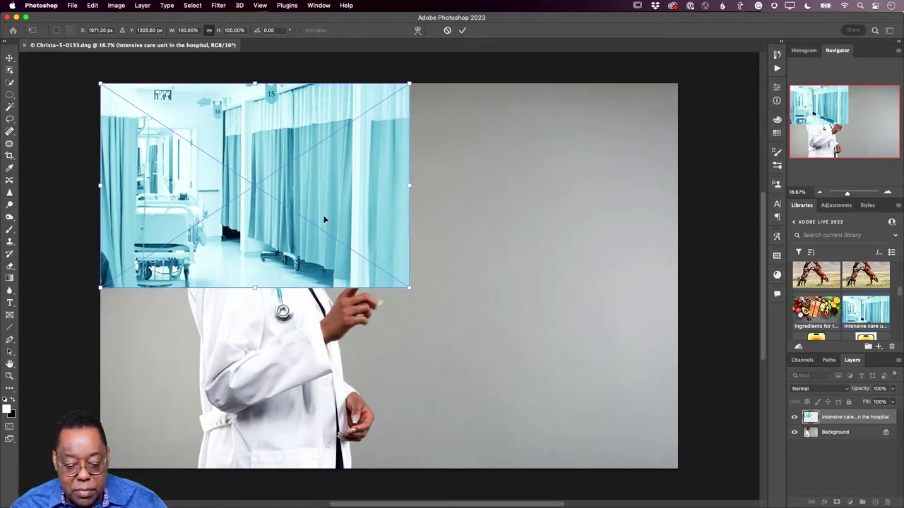
drag(407, 289, 697, 447)
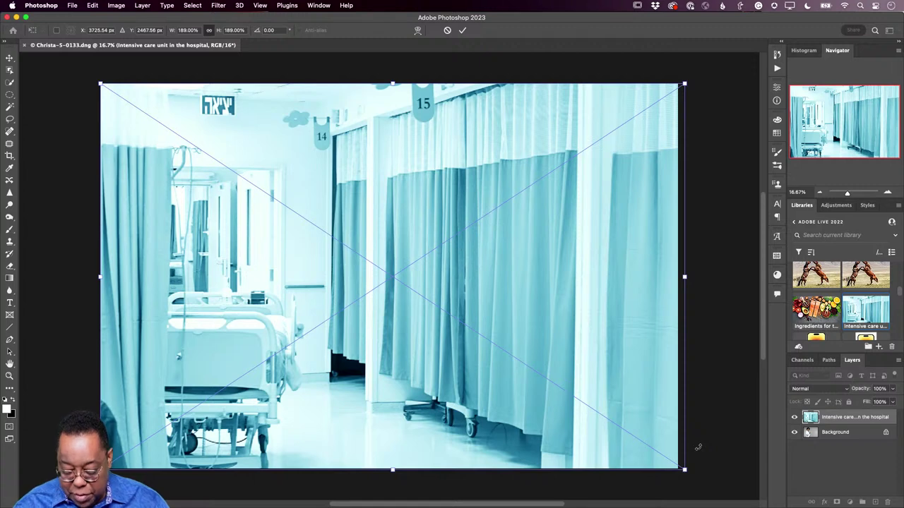
key(Return)
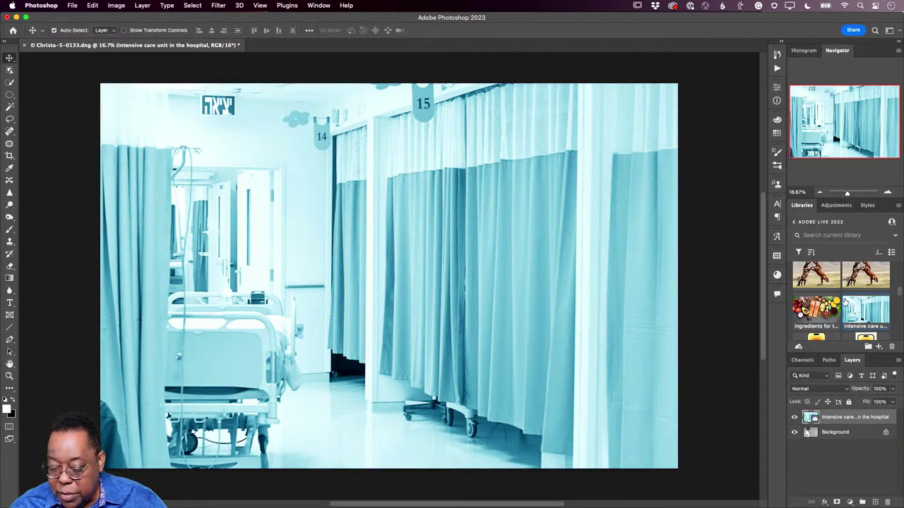
- Place the library image of Ko Ha island in Thailand above the hospital layer and enlarge it to cover the whole canvas
scroll(844, 302, down, 5)
scroll(844, 302, down, 8)
scroll(845, 302, down, 8)
scroll(844, 303, down, 8)
scroll(844, 303, down, 8)
scroll(845, 302, down, 4)
scroll(844, 302, down, 8)
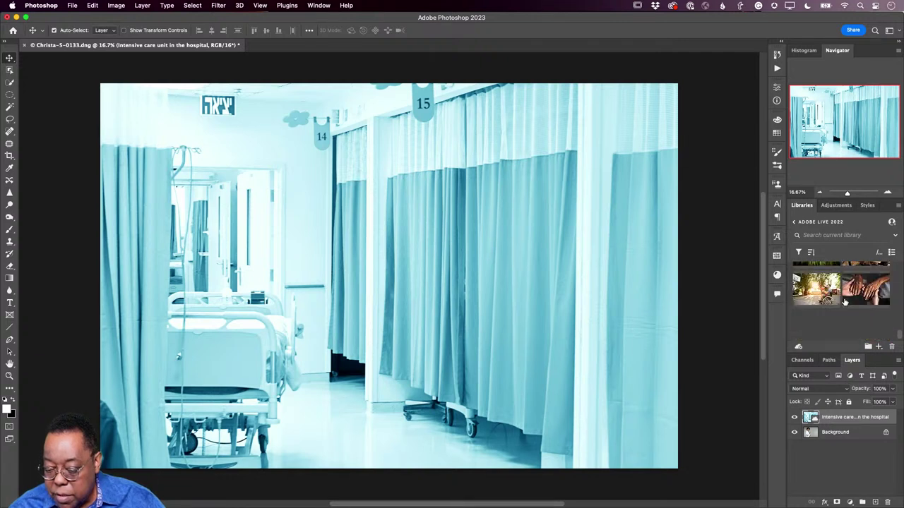
scroll(844, 302, down, 8)
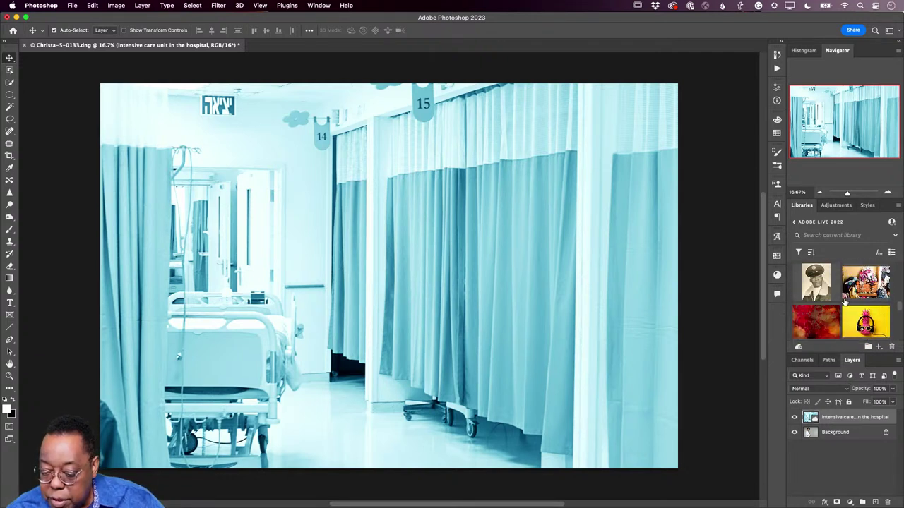
scroll(844, 302, up, 2)
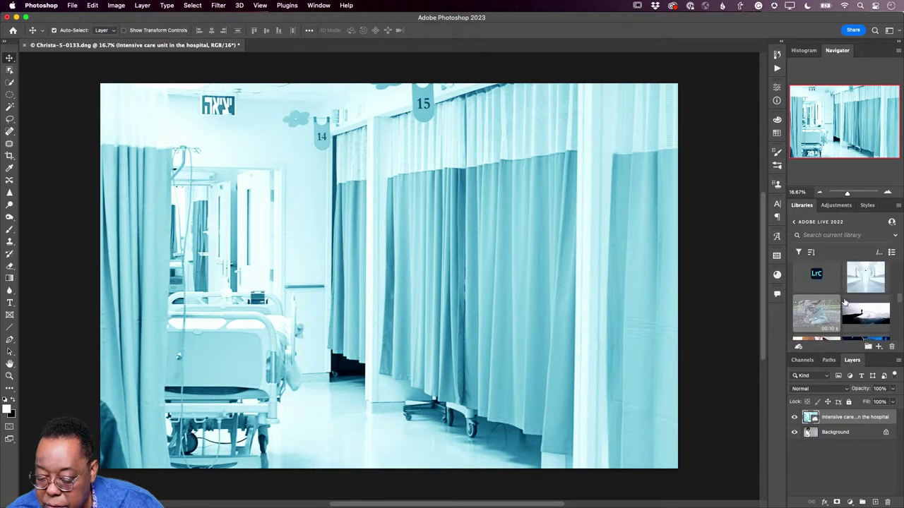
scroll(844, 302, down, 5)
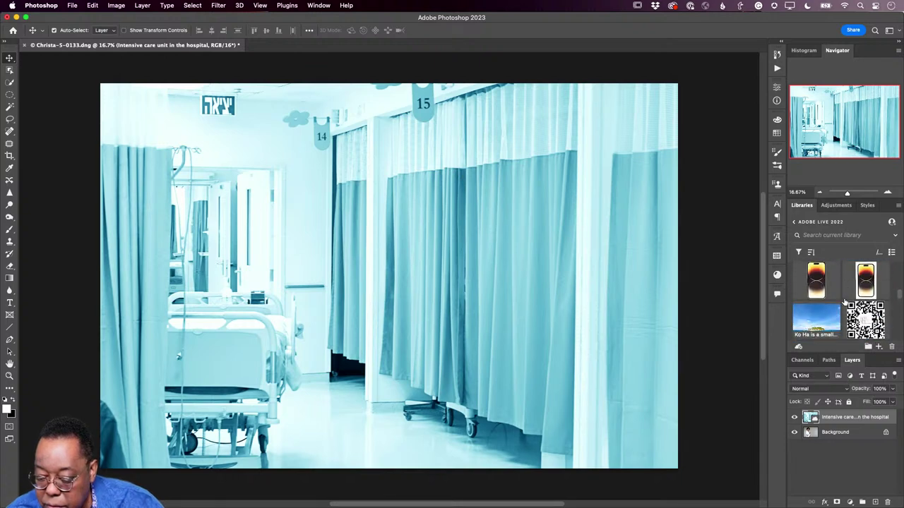
drag(818, 319, 316, 205)
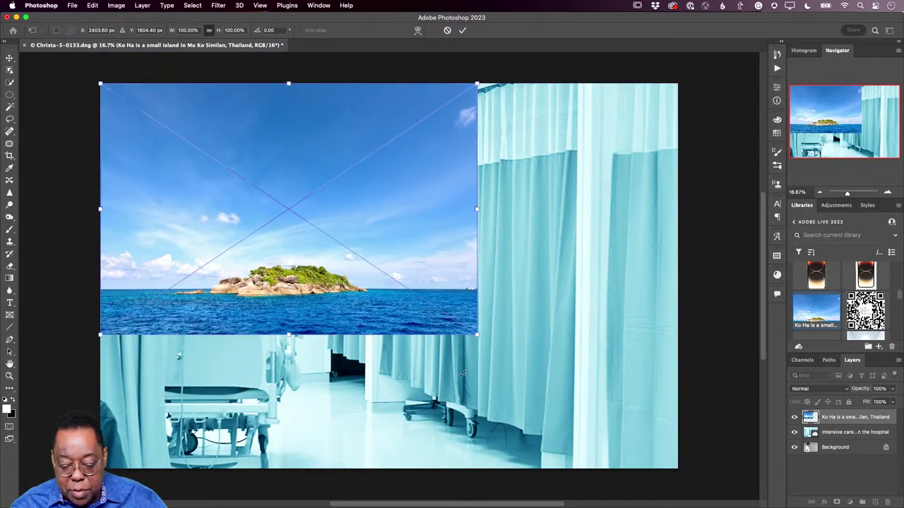
drag(480, 331, 689, 476)
key(Return)
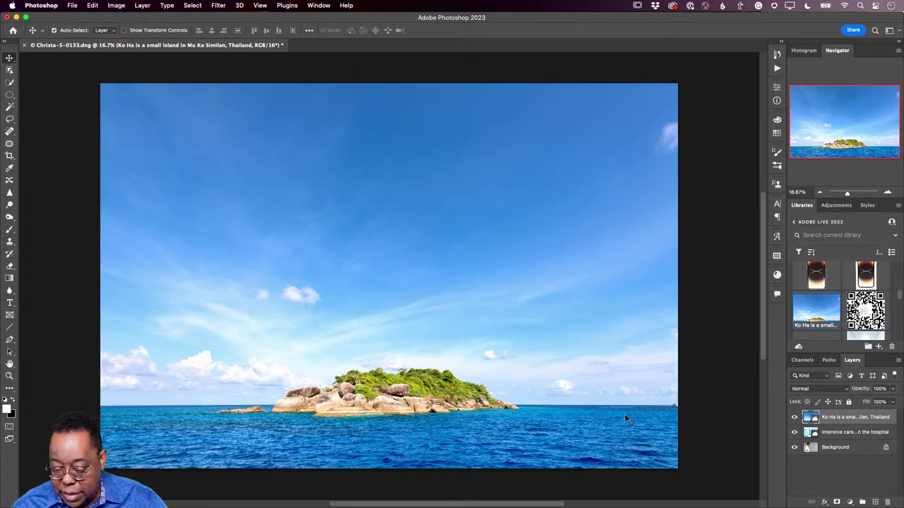
- Hide the island layer and toggle the hospital layer off and on to check the doctor photo beneath
click(793, 417)
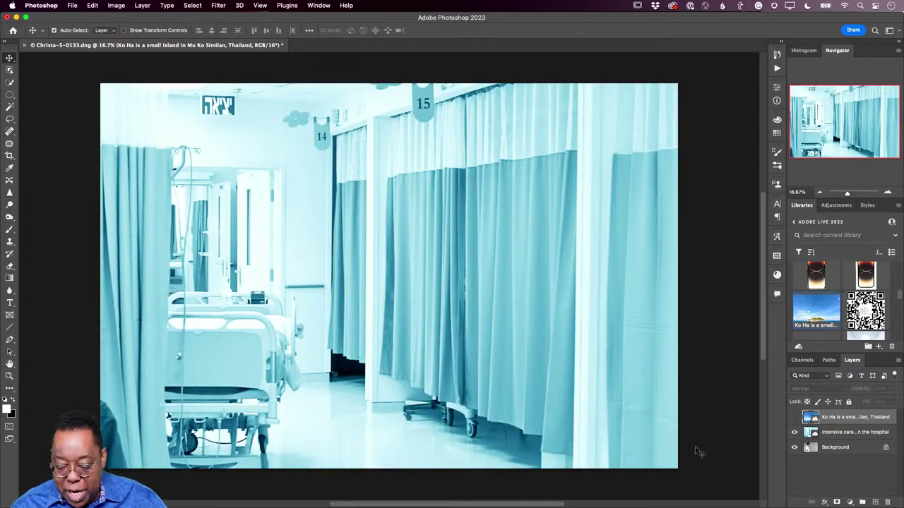
click(793, 432)
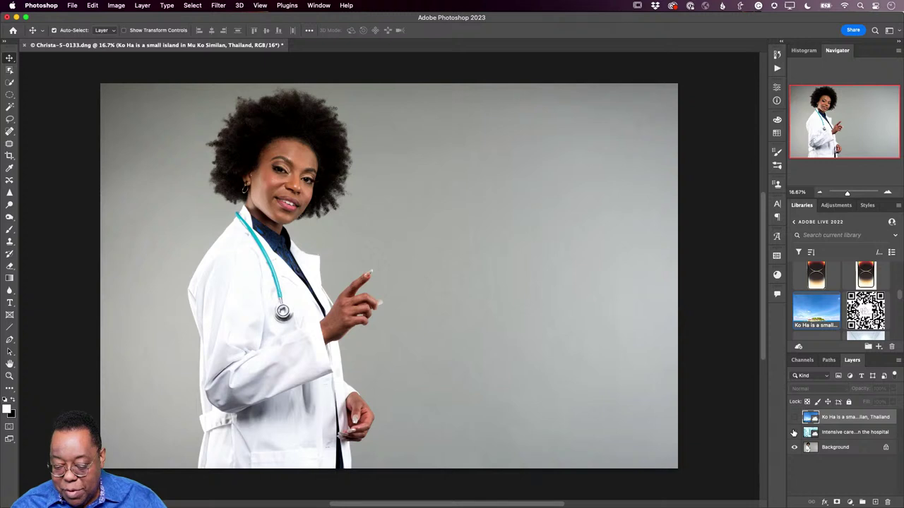
click(793, 432)
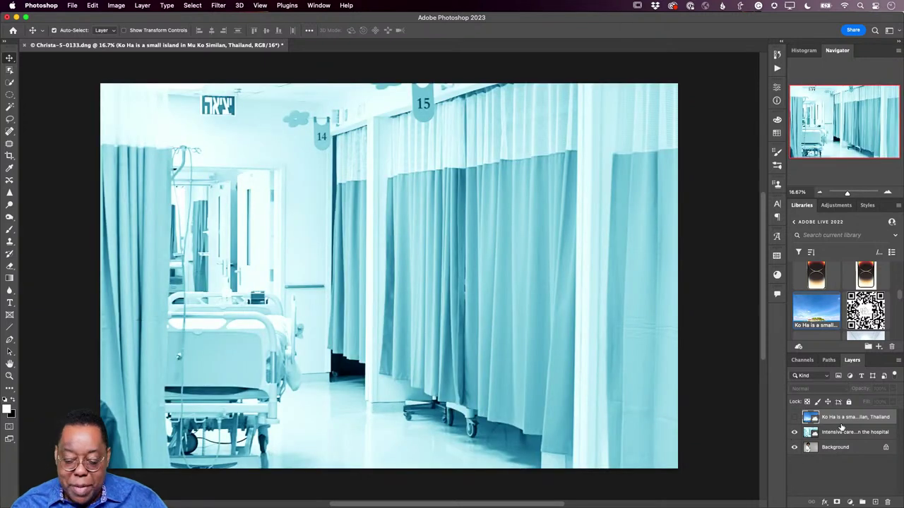
- Unlock the Background layer with the doctor photo and move it to the top of the layer stack
click(886, 450)
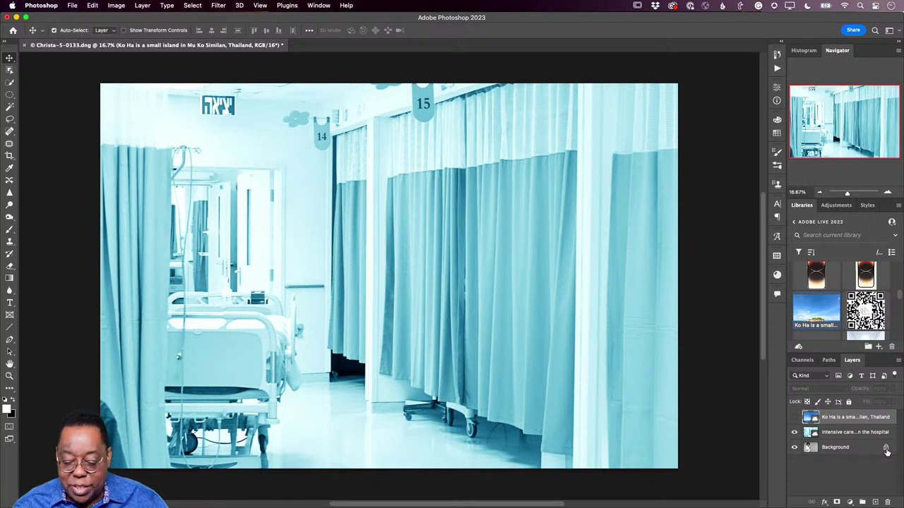
drag(849, 453, 699, 399)
drag(857, 449, 846, 414)
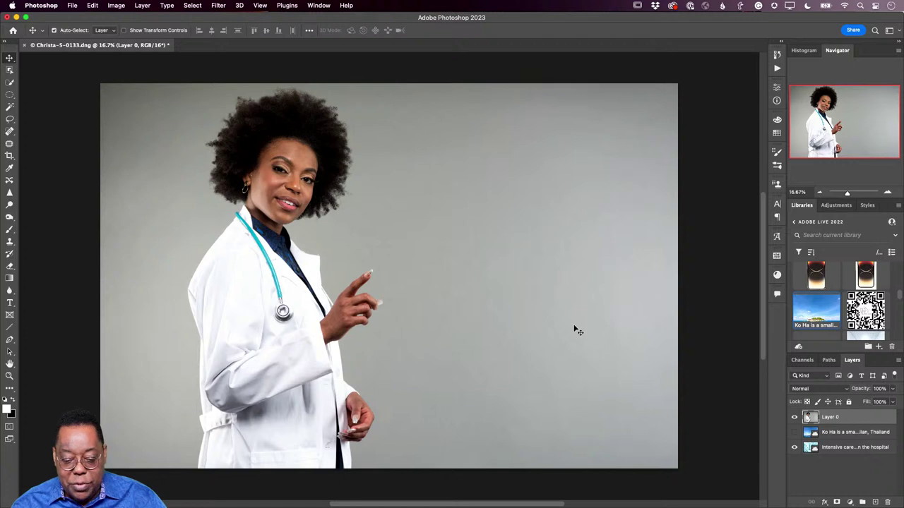
- Select the doctor with Select Subject and open the selection in Select and Mask
click(190, 6)
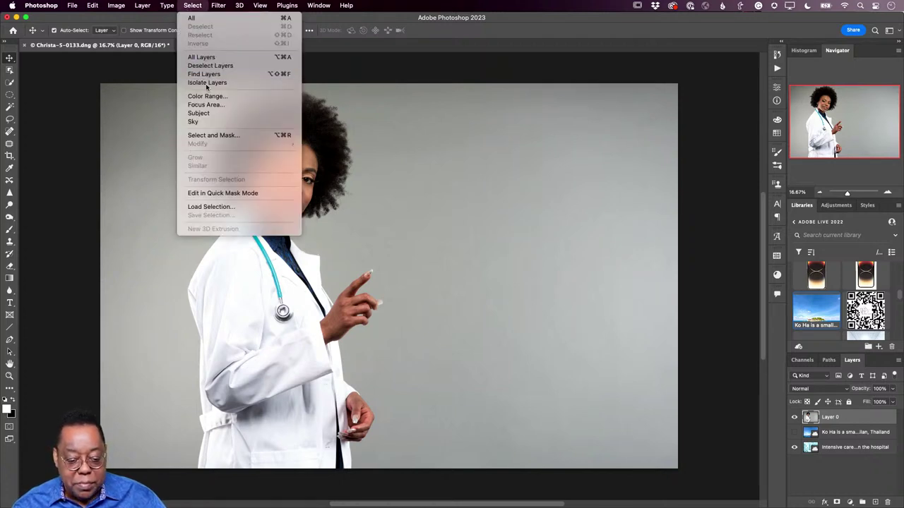
click(233, 114)
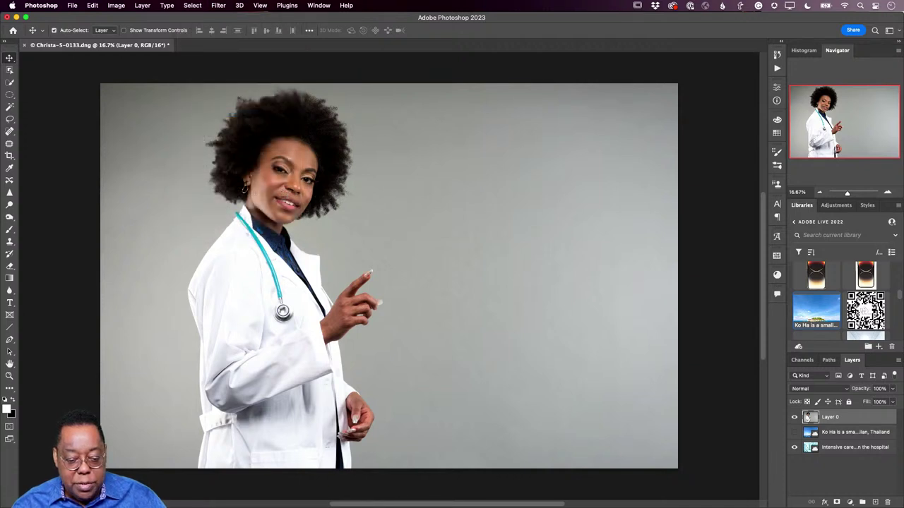
click(193, 6)
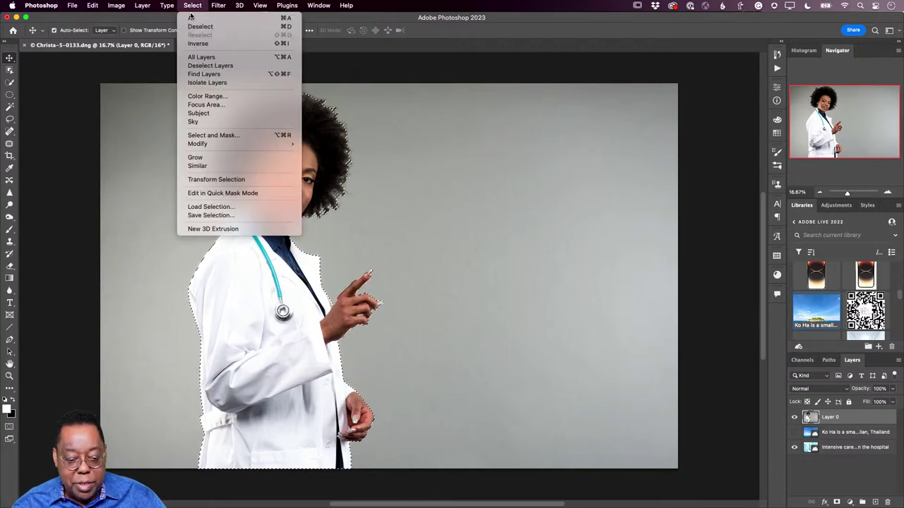
click(233, 135)
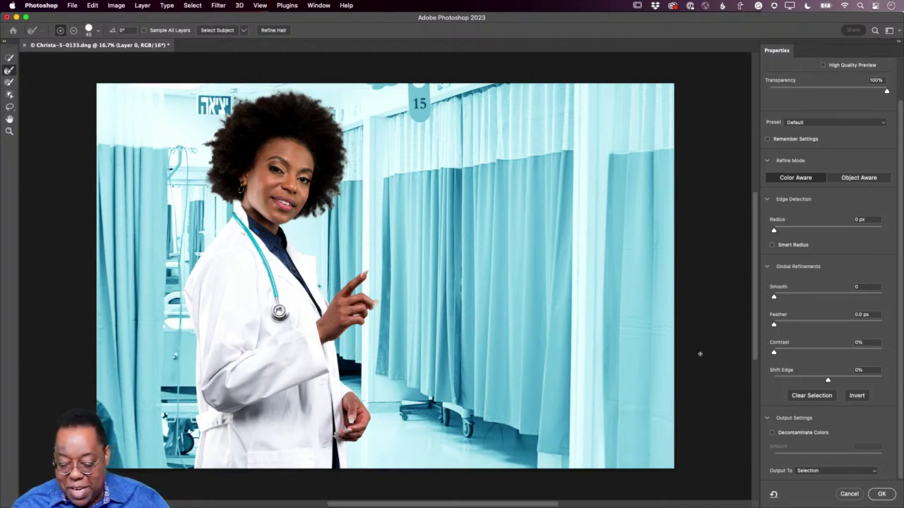
- Enable Decontaminate Colors for the doctor's hair edges and output the cutout as a new layer with a layer mask
key(alt)
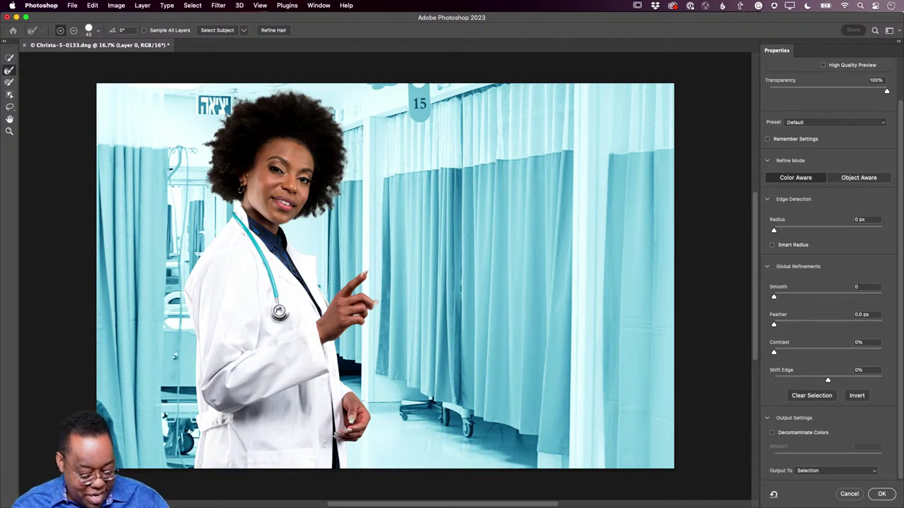
key(z)
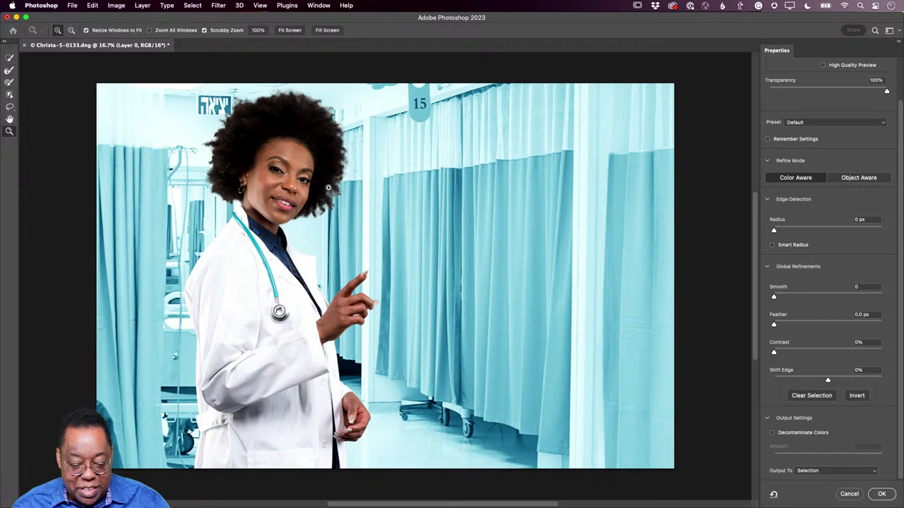
drag(328, 188, 382, 240)
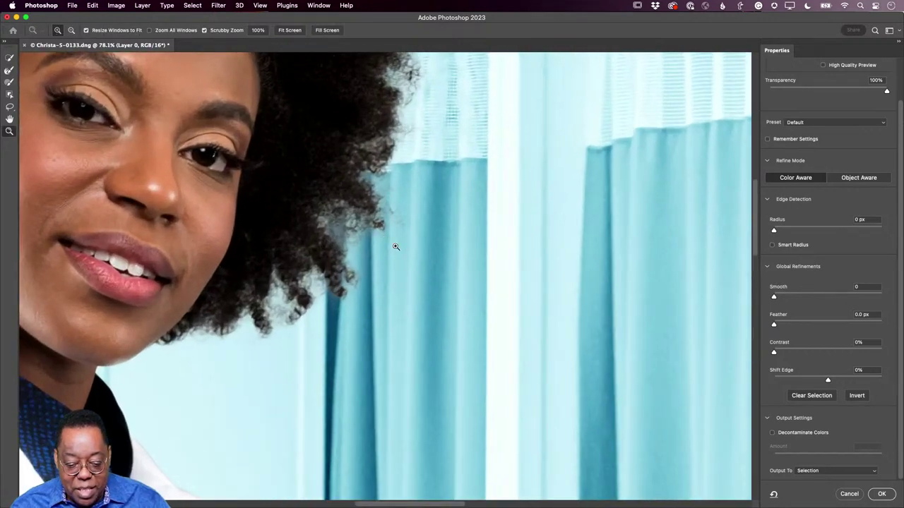
click(781, 433)
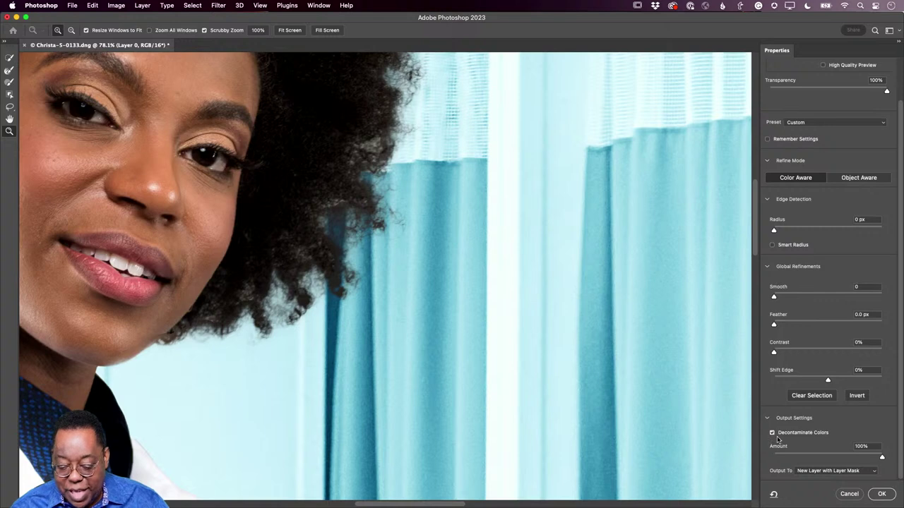
click(773, 434)
click(772, 433)
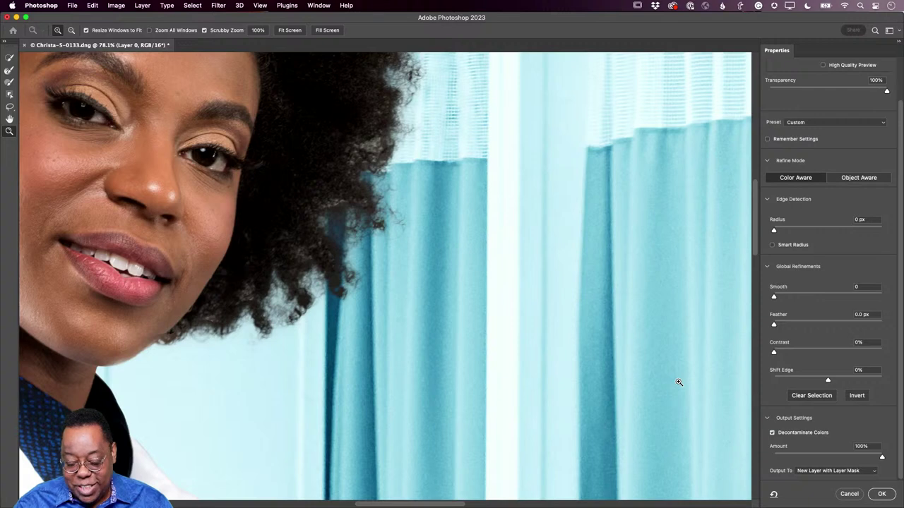
click(881, 493)
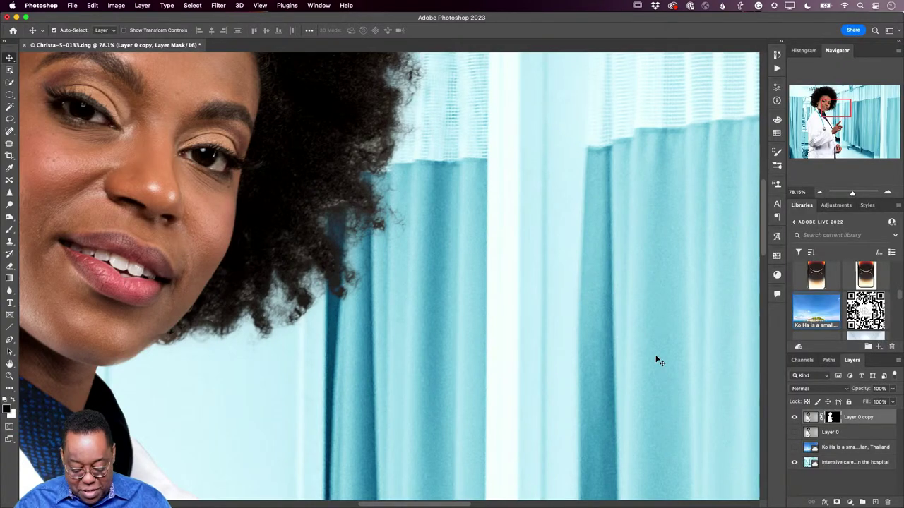
- Inspect the doctor's hair edges against the hospital background and show the island layer behind her
key(super+minus)
key(super+minus)
key(super+minus)
key(super+minus)
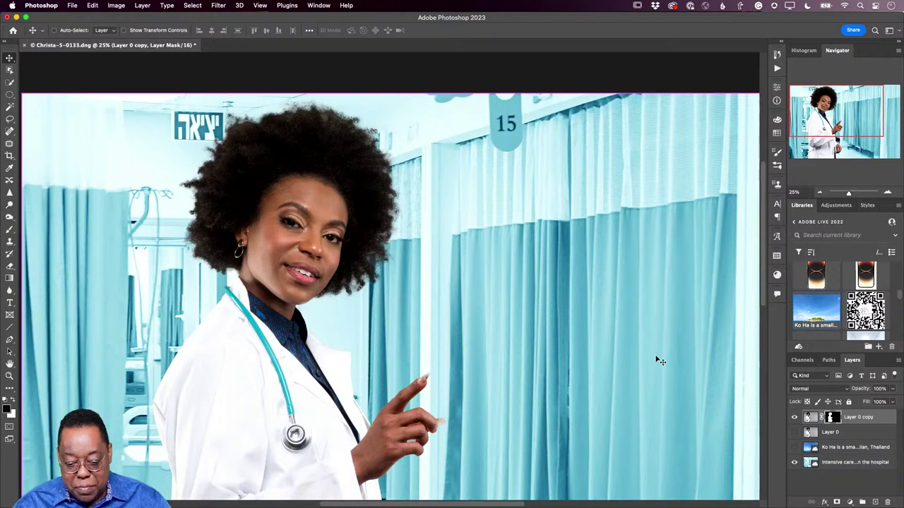
key(super+plus)
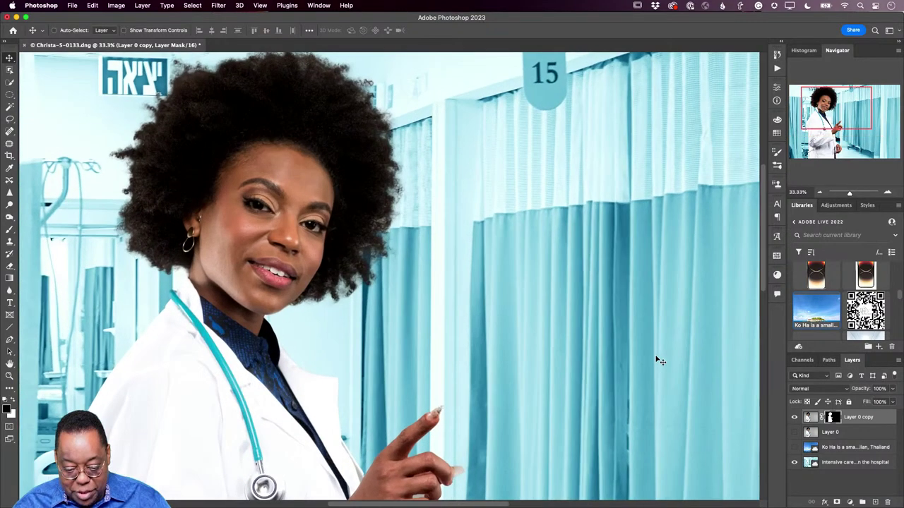
key(super+plus)
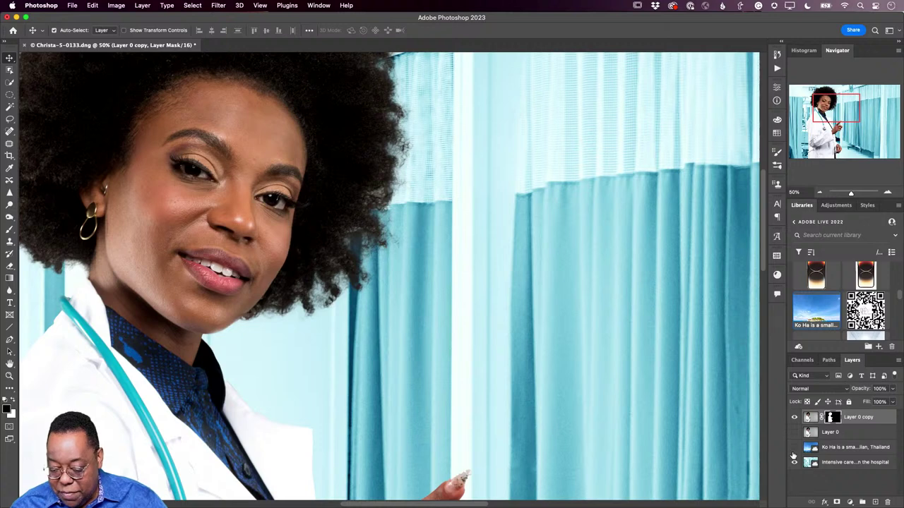
click(793, 447)
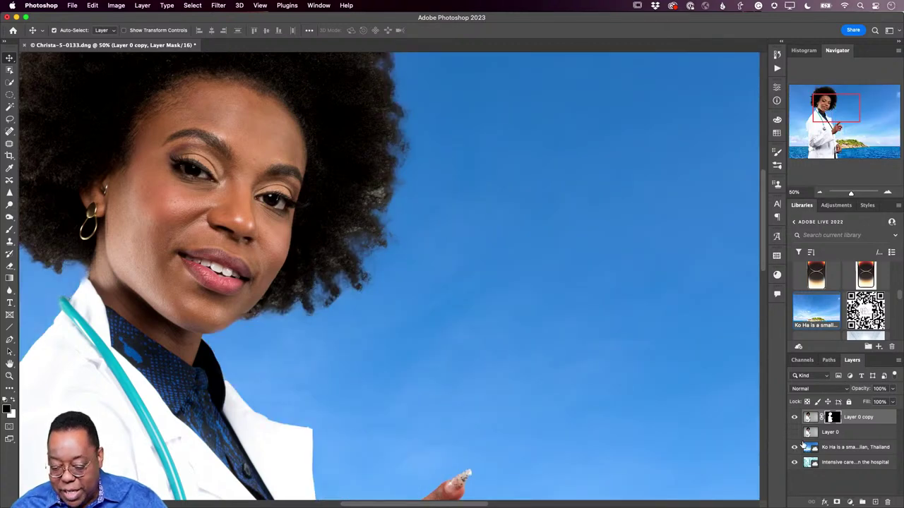
- Refine the doctor's mask along the lower hair edge with the Refine Edge Brush, outputting to a new layer with layer mask
double_click(834, 418)
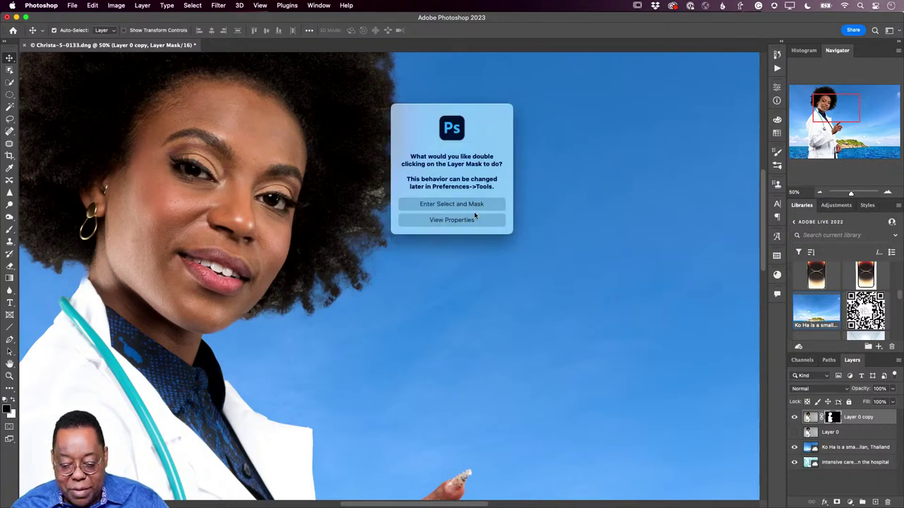
click(475, 205)
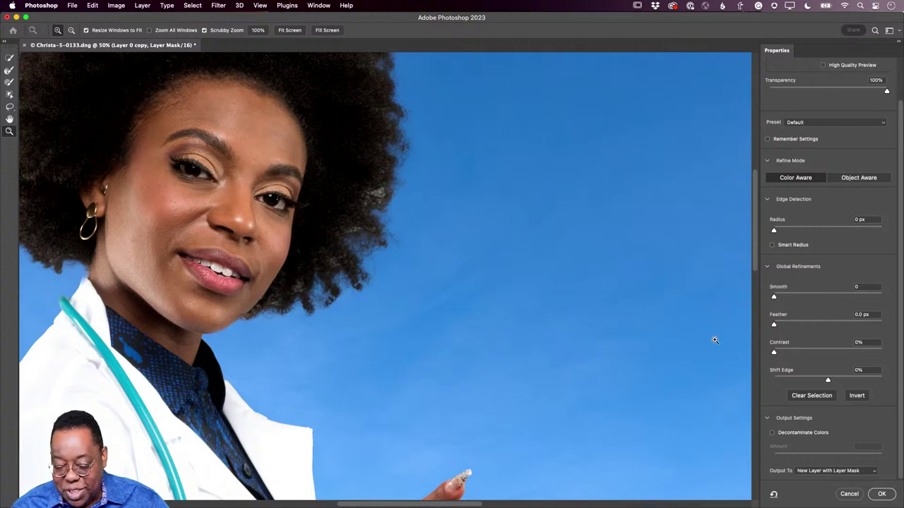
click(10, 72)
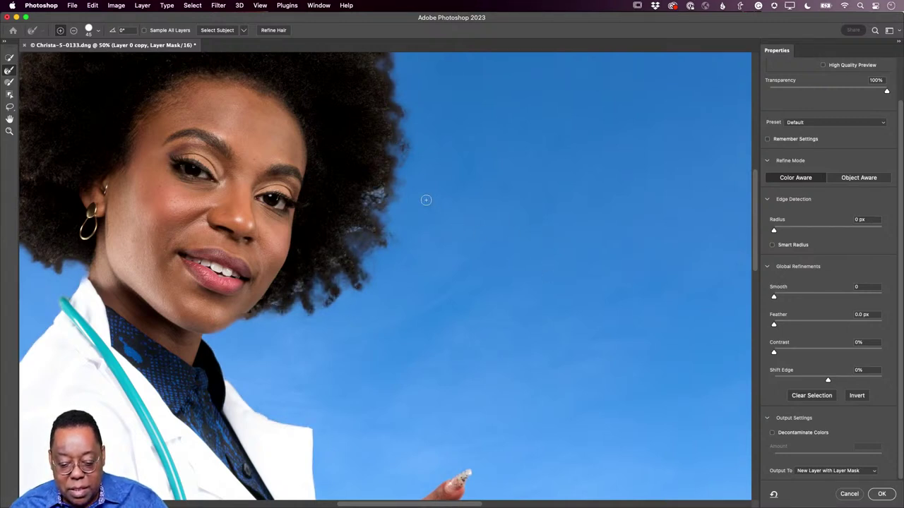
mouse_move(391, 191)
mouse_down()
mouse_move(360, 211)
mouse_move(369, 198)
mouse_move(338, 258)
mouse_move(275, 309)
mouse_move(348, 288)
mouse_move(374, 239)
mouse_move(398, 244)
mouse_up()
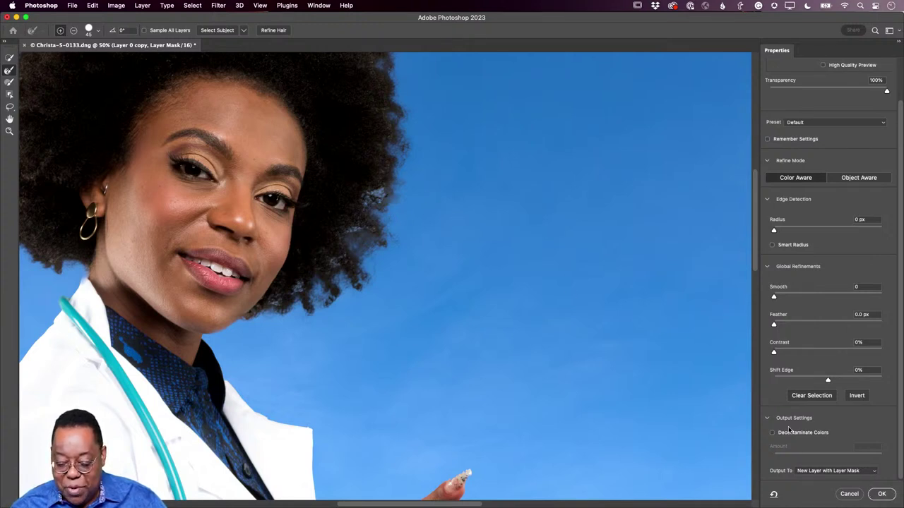
click(881, 494)
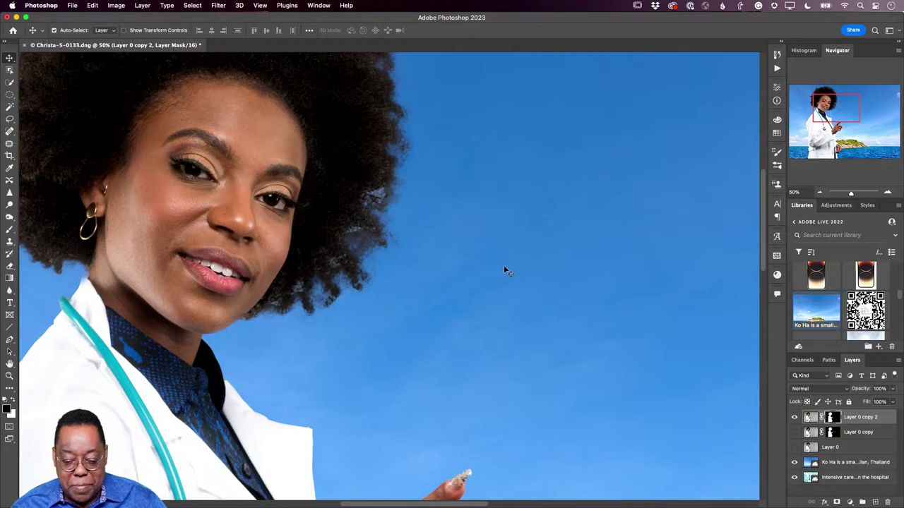
- Delete the hidden layers Layer 0 copy and Layer 0
drag(806, 436, 887, 502)
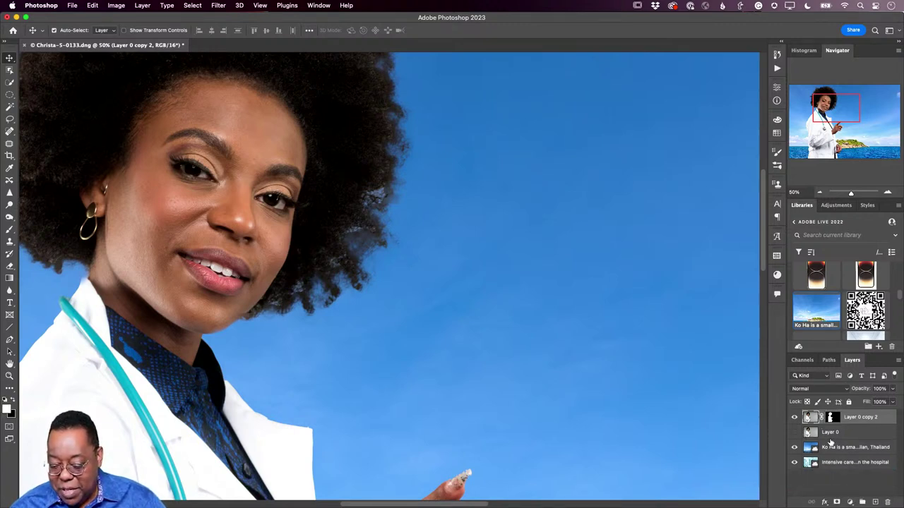
drag(831, 432, 887, 502)
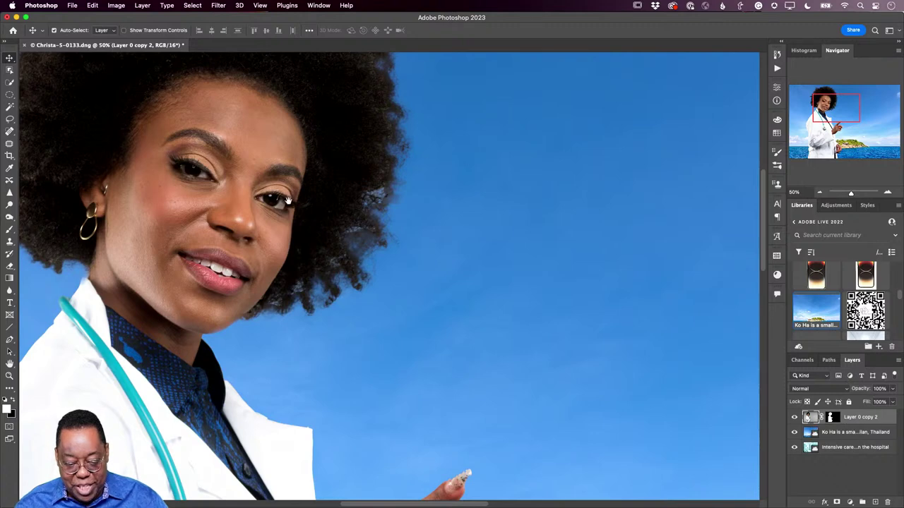
- Try duplicating the masked doctor layer with her hair in view, and undo the duplication
drag(269, 186, 373, 322)
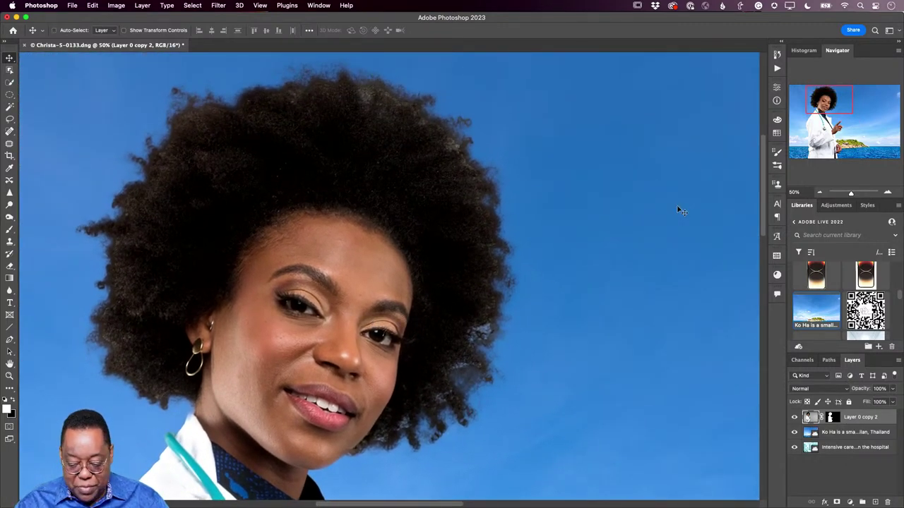
key(super+j)
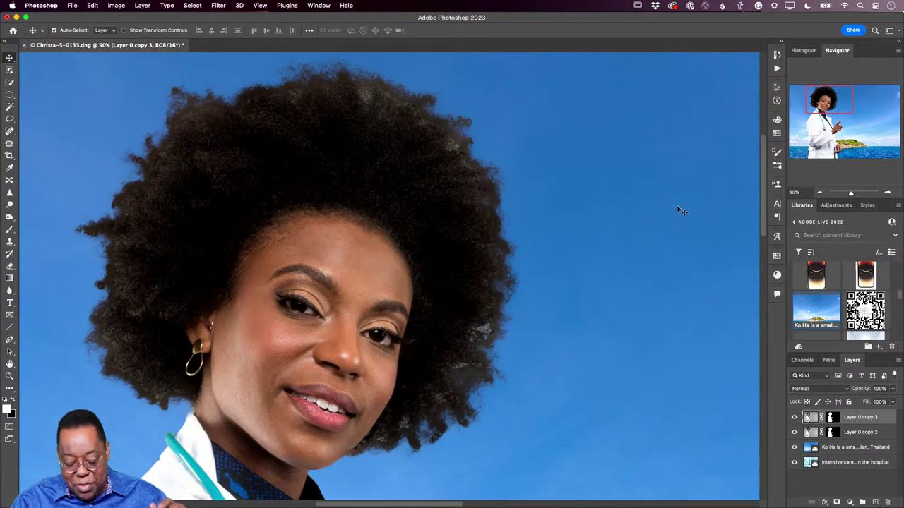
key(super+z)
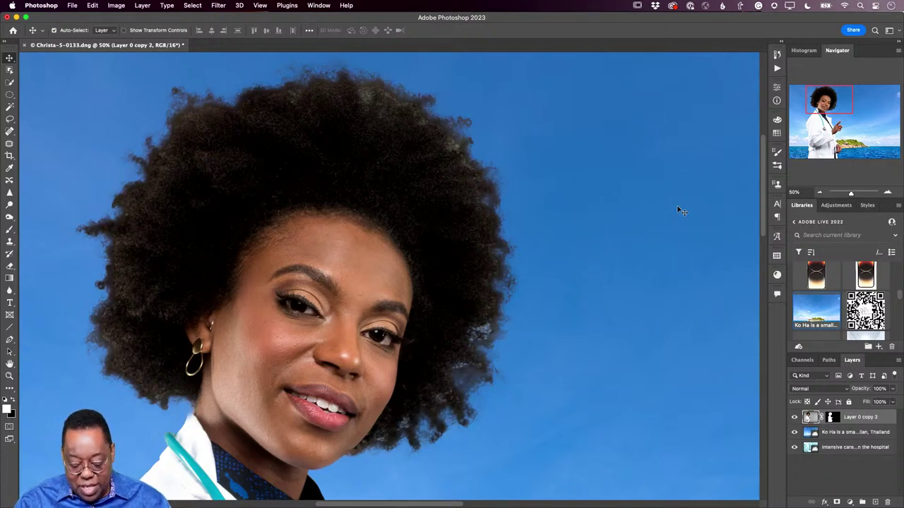
- Compare the doctor's hair edges with and without a duplicate masked layer by redoing and undoing the duplication
key(super+shift+z)
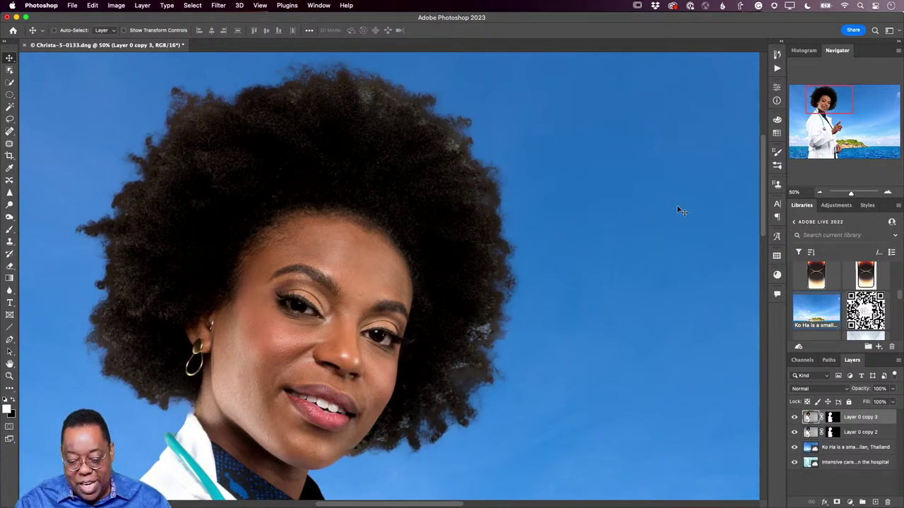
key(super+z)
key(super+shift+z)
key(super+z)
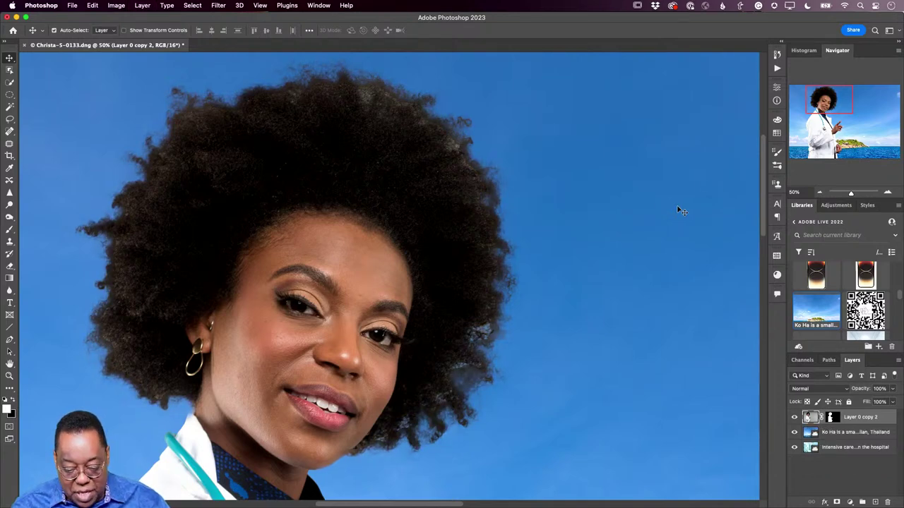
- View the full doctor composite against the hospital background, and leave the doctor layer hidden with the island layer showing
click(794, 432)
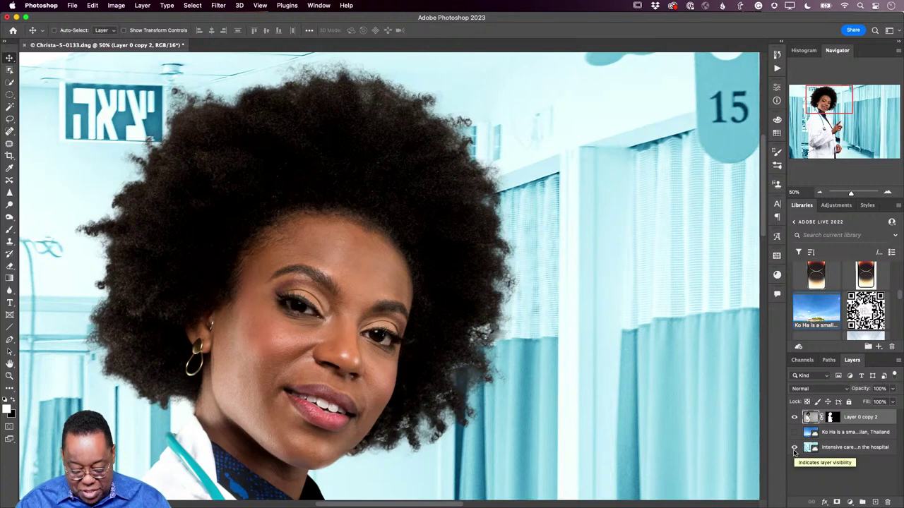
key(super+0)
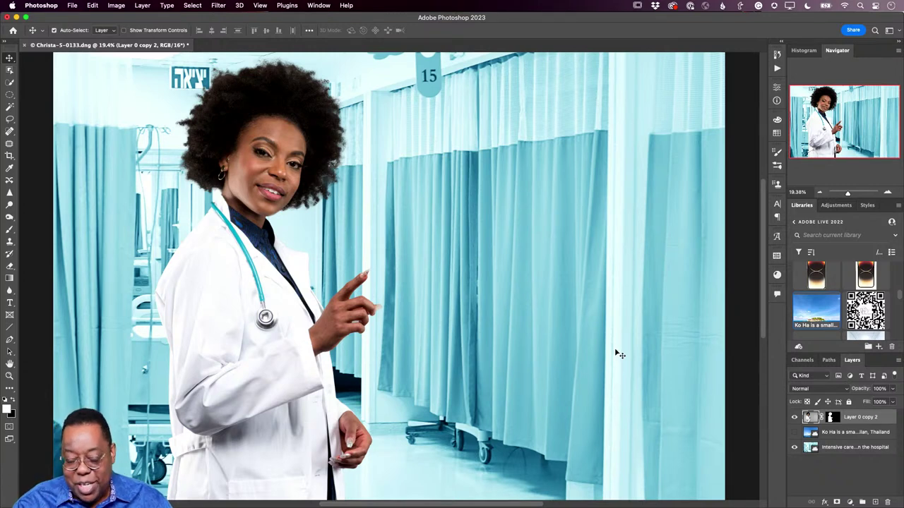
click(793, 417)
click(794, 432)
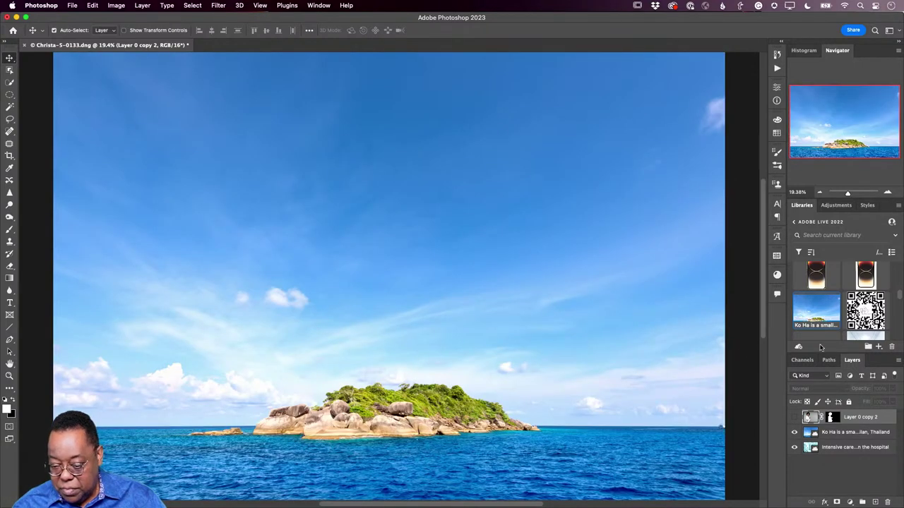
- Place the library image curly blond man over the island background, scaled to 155%, and commit the placement
scroll(839, 295, up, 1)
scroll(839, 295, up, 5)
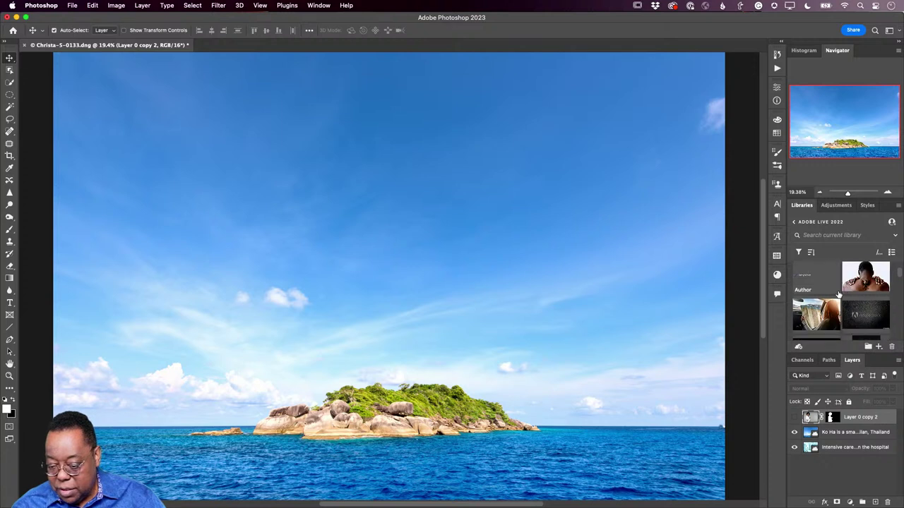
scroll(839, 295, down, 5)
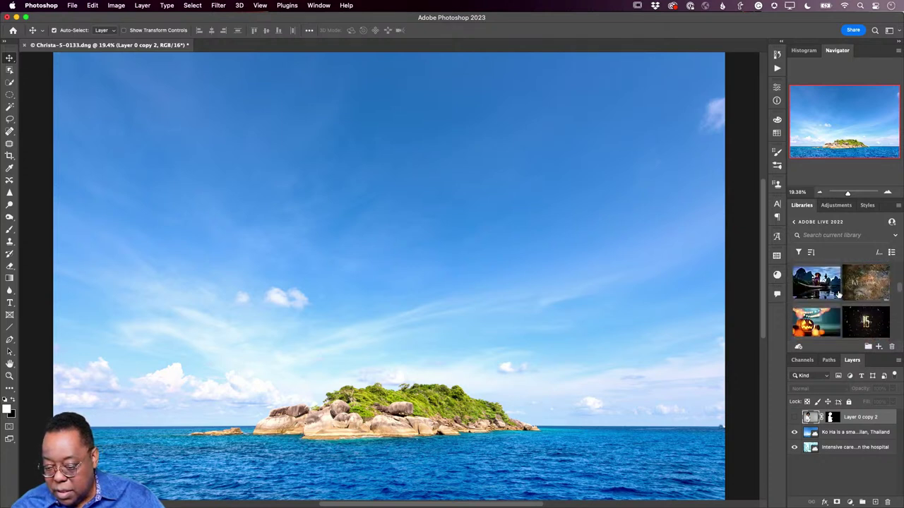
scroll(839, 295, down, 5)
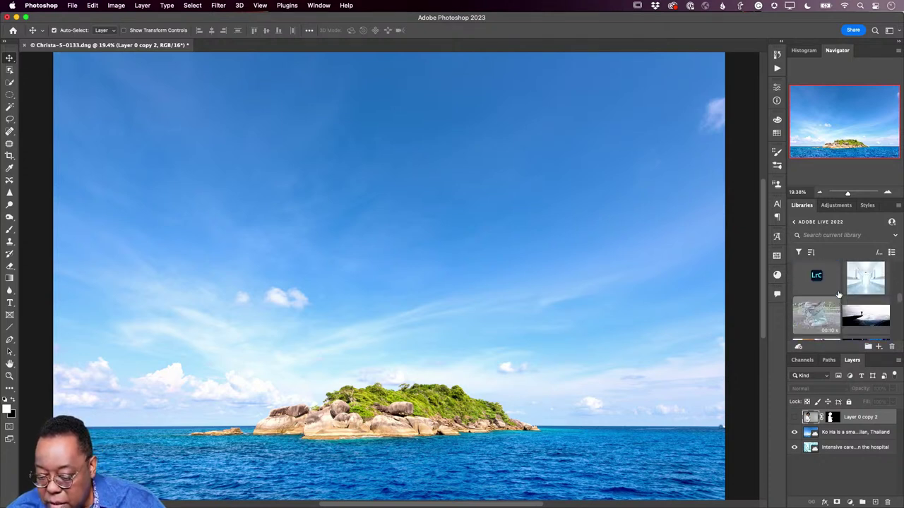
scroll(839, 295, up, 5)
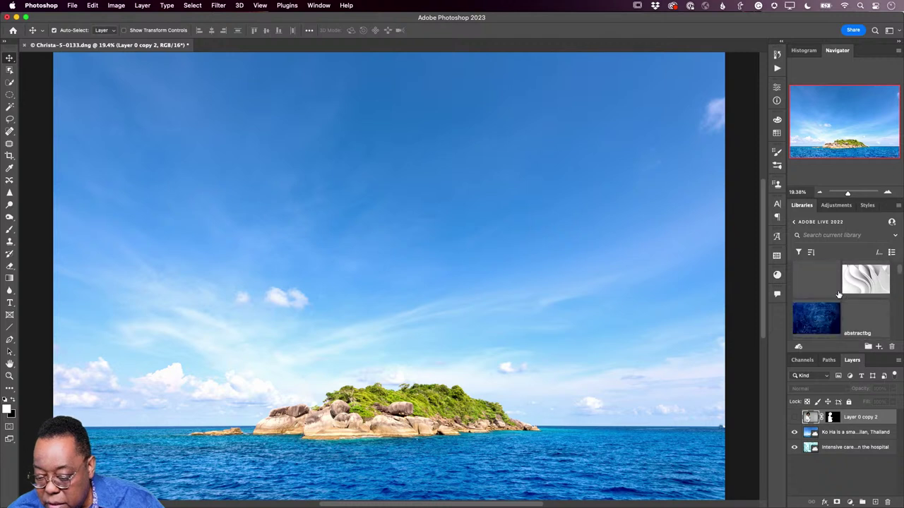
scroll(838, 295, down, 5)
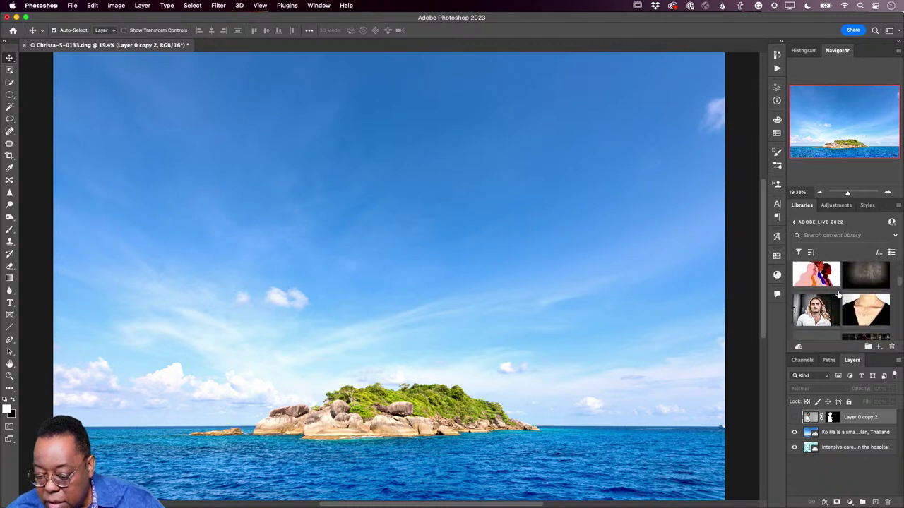
scroll(838, 295, down, 1)
drag(816, 293, 296, 300)
drag(457, 288, 682, 289)
drag(525, 283, 567, 294)
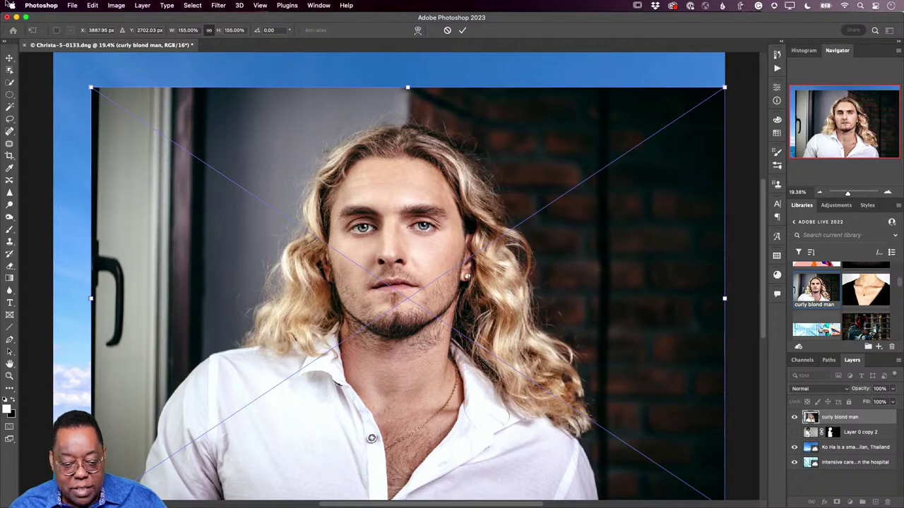
click(185, 5)
click(186, 6)
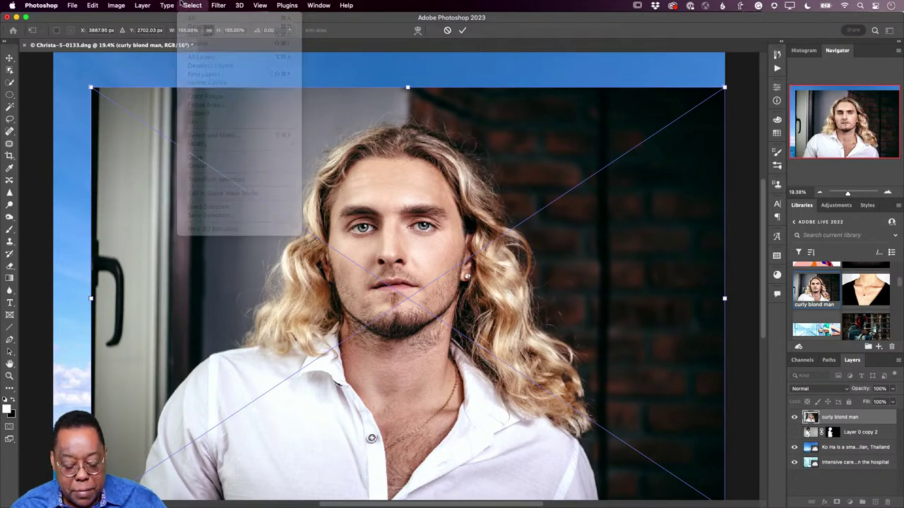
key(Return)
- Select the blond man as the subject and open the selection in Select and Mask
click(185, 6)
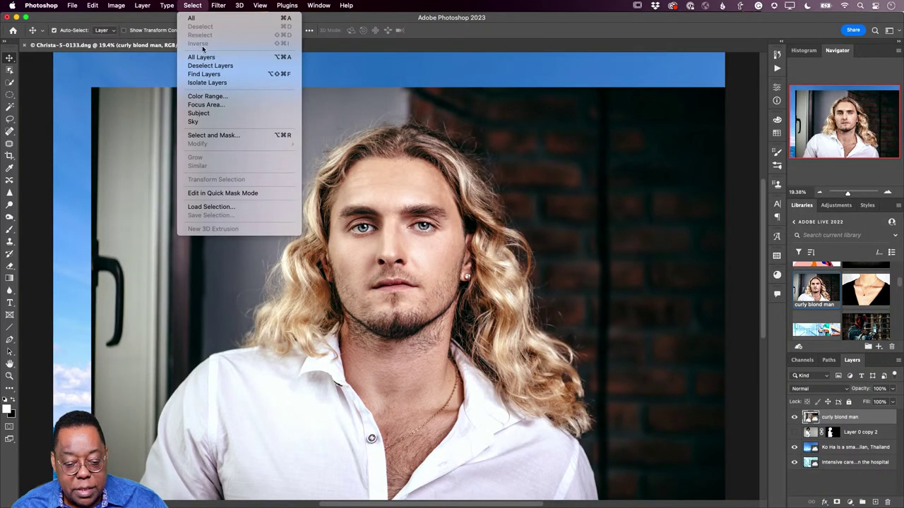
click(206, 114)
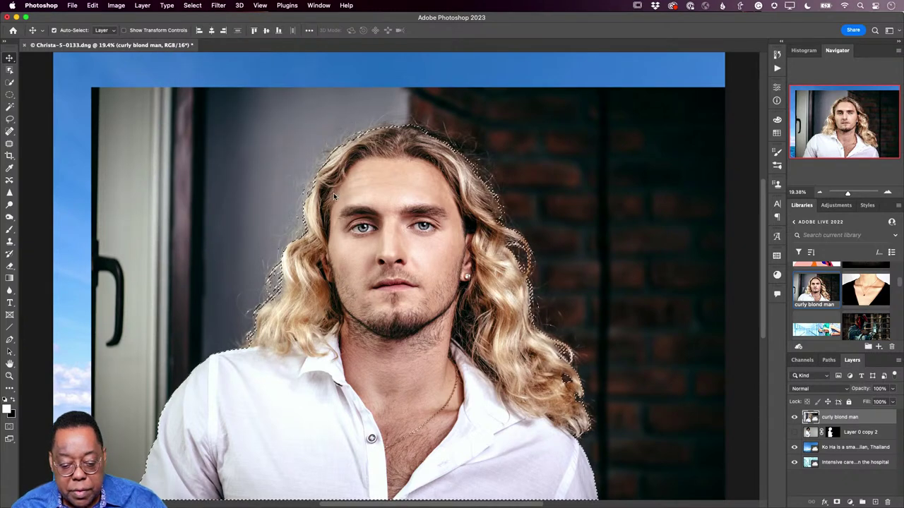
click(192, 6)
click(213, 135)
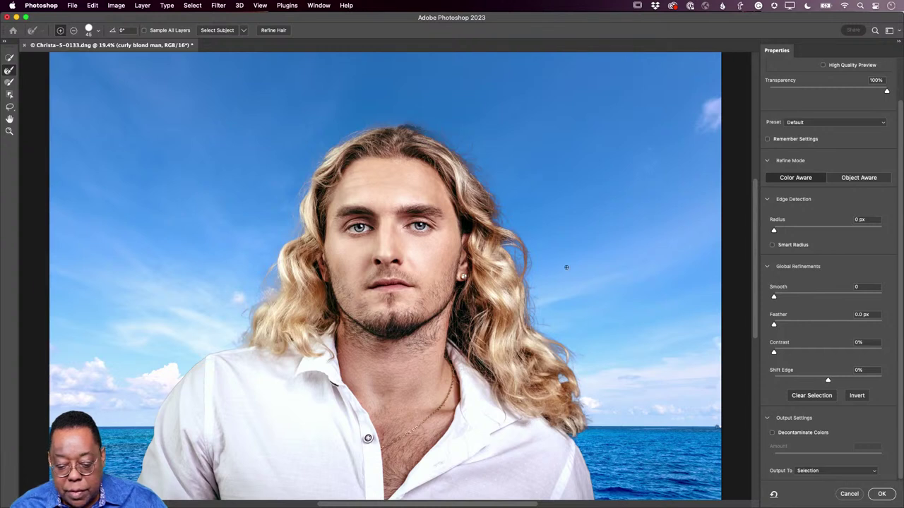
- Decontaminate the man's edge colors at 100% and output the cutout to a new layer with layer mask
click(839, 472)
click(838, 478)
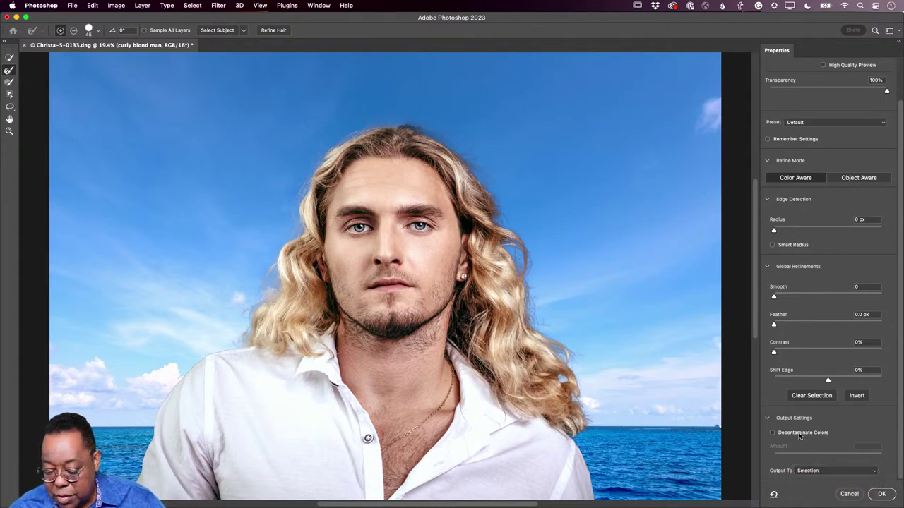
click(801, 433)
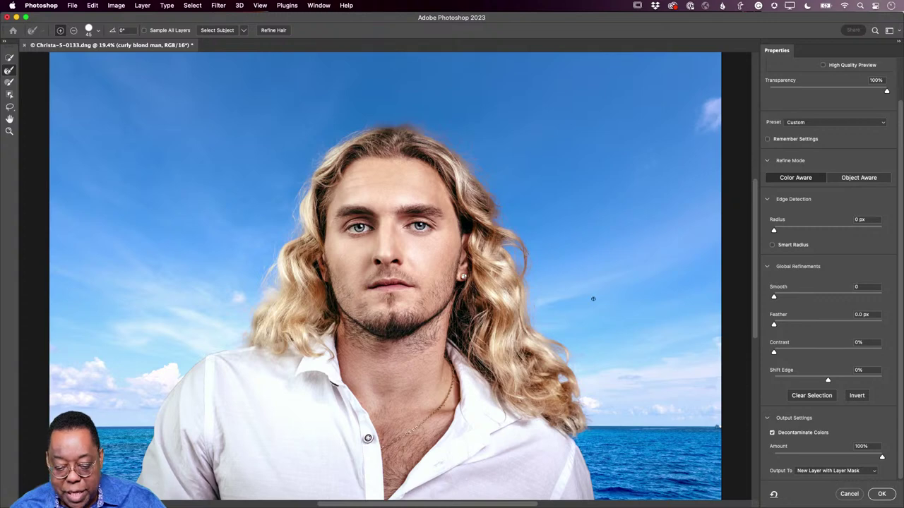
click(881, 495)
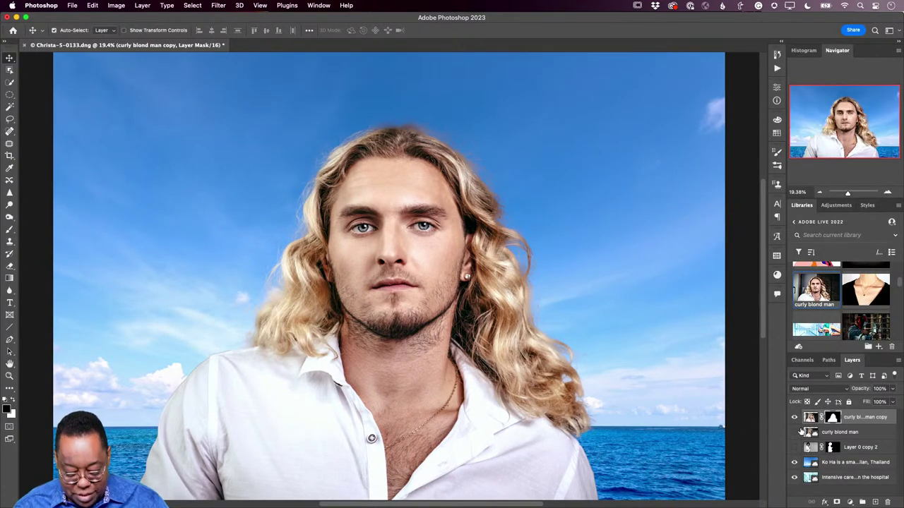
- Duplicate the masked blond man layer to fill in his hair edges, comparing the hair with and without the copy
key(super+j)
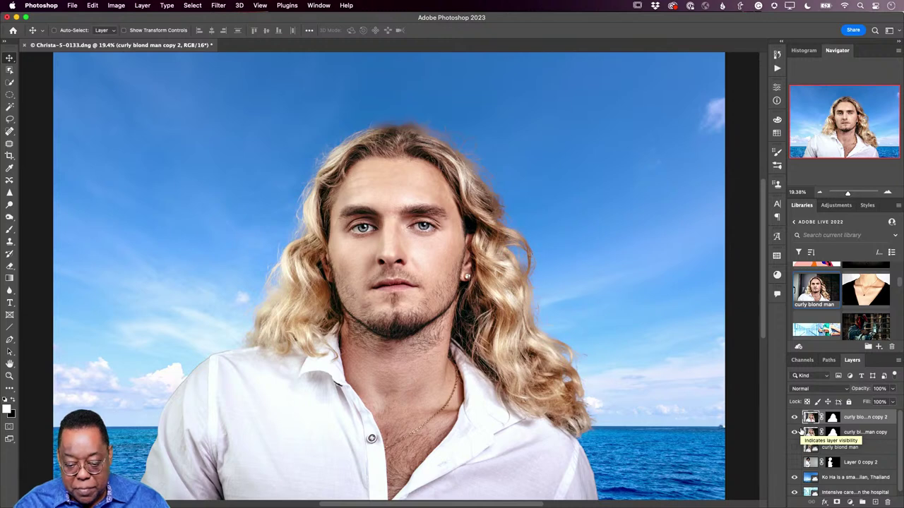
key(super+z)
key(x)
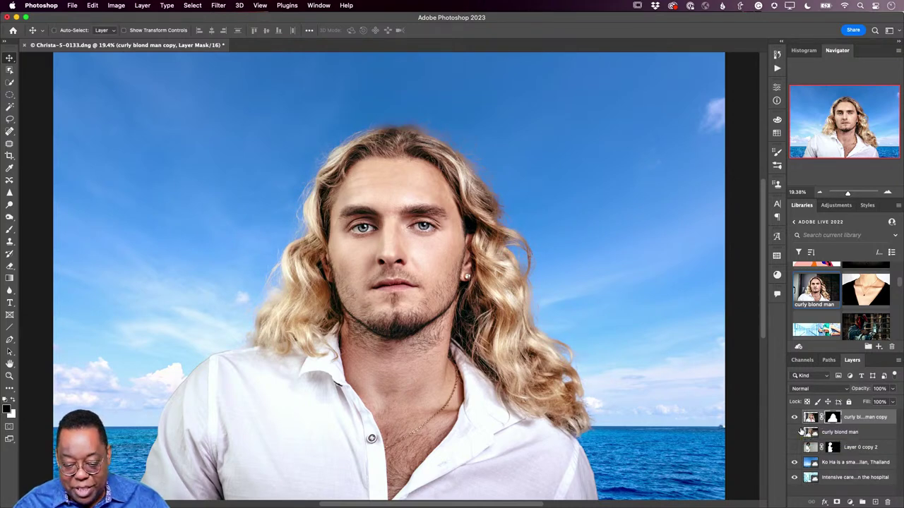
key(x)
key(super+j)
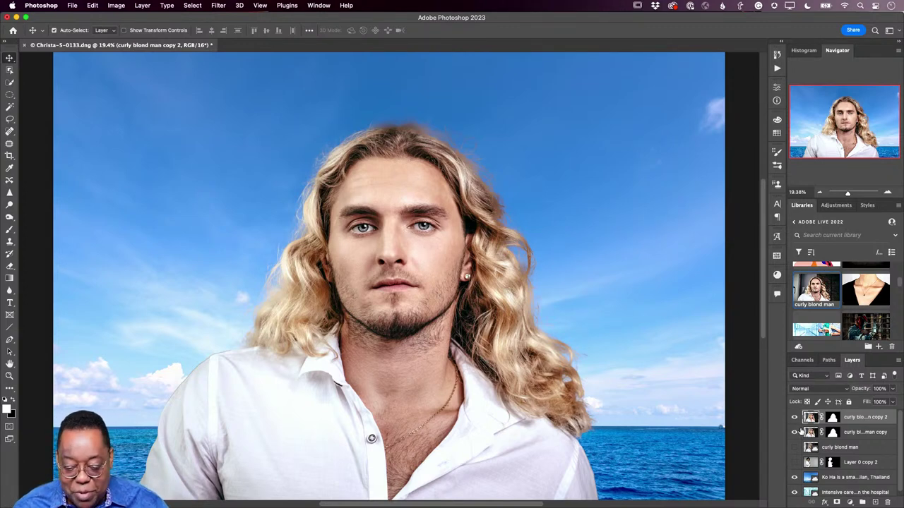
- Close the composite without saving and open photo 0384 of the woman in the patterned top from Lightroom Classic in Photoshop
key(super+w)
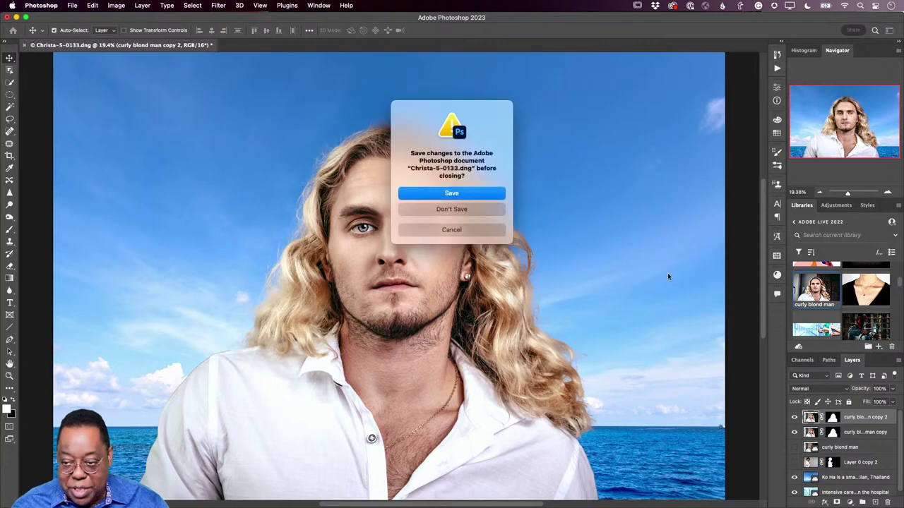
click(452, 210)
key(super+Tab)
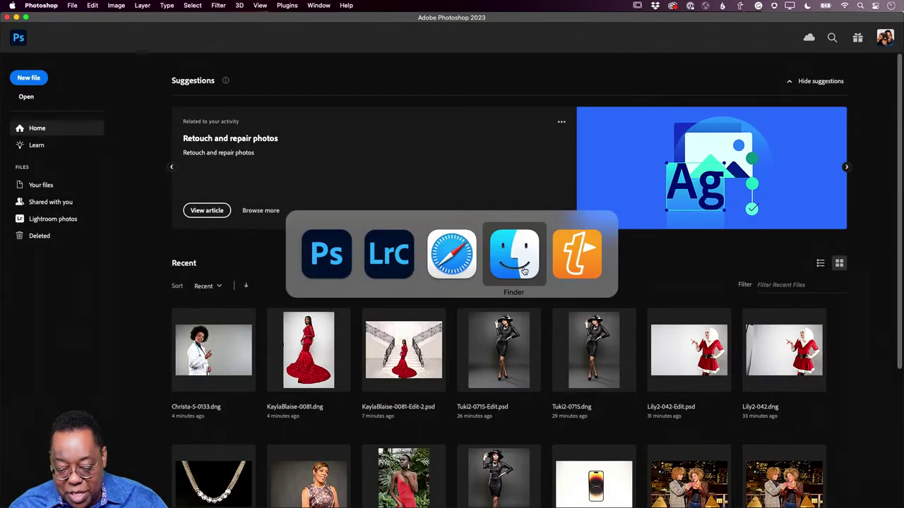
click(369, 261)
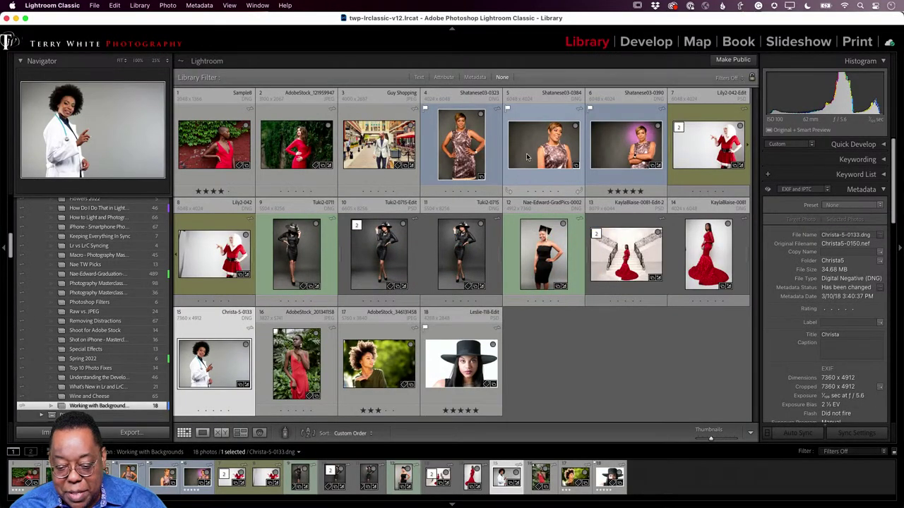
click(553, 156)
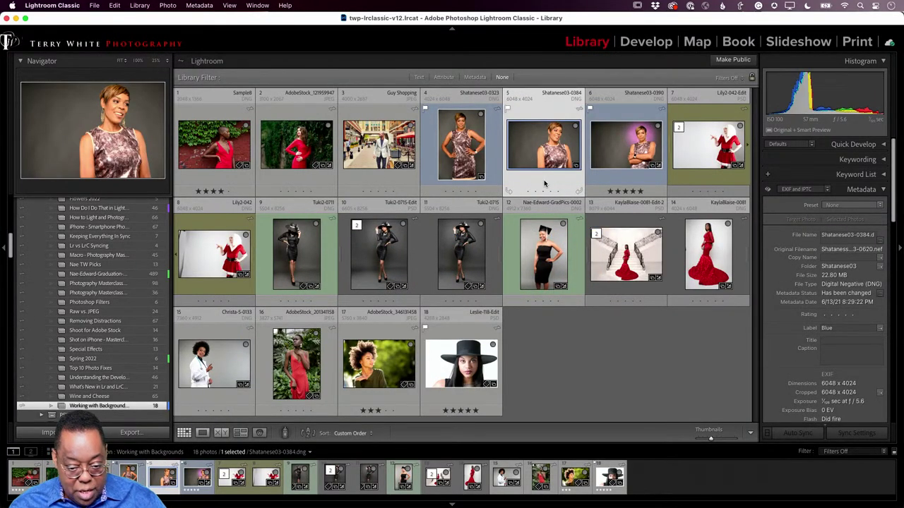
key(super+e)
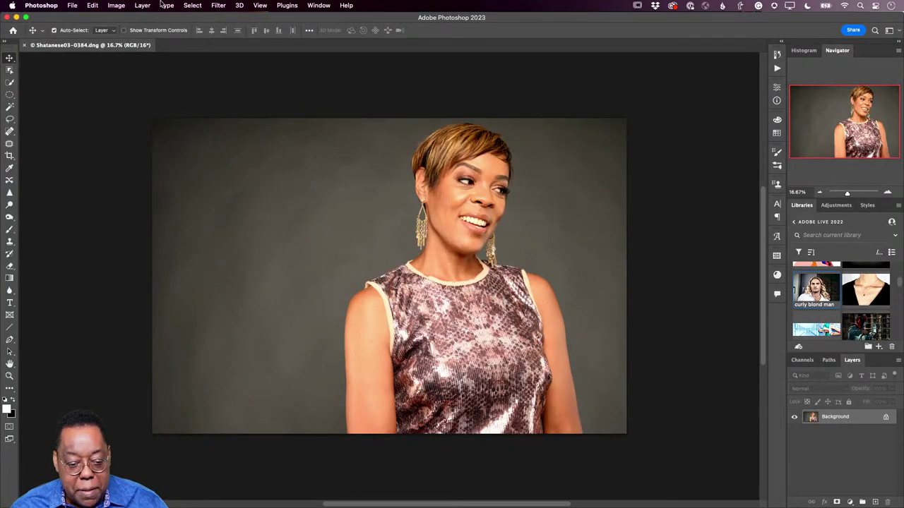
- Select the woman as the subject and use Select and Mask with colors decontaminated at 100% to output a new layer with layer mask
click(192, 5)
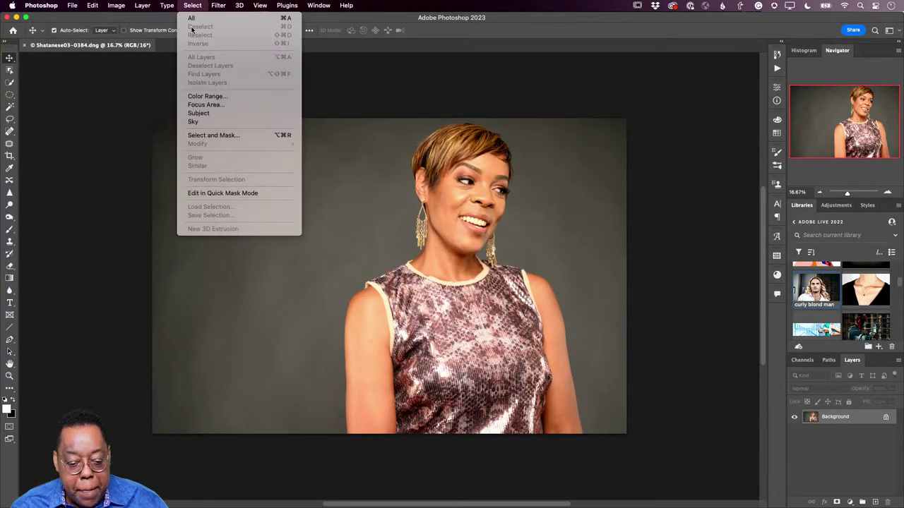
click(198, 113)
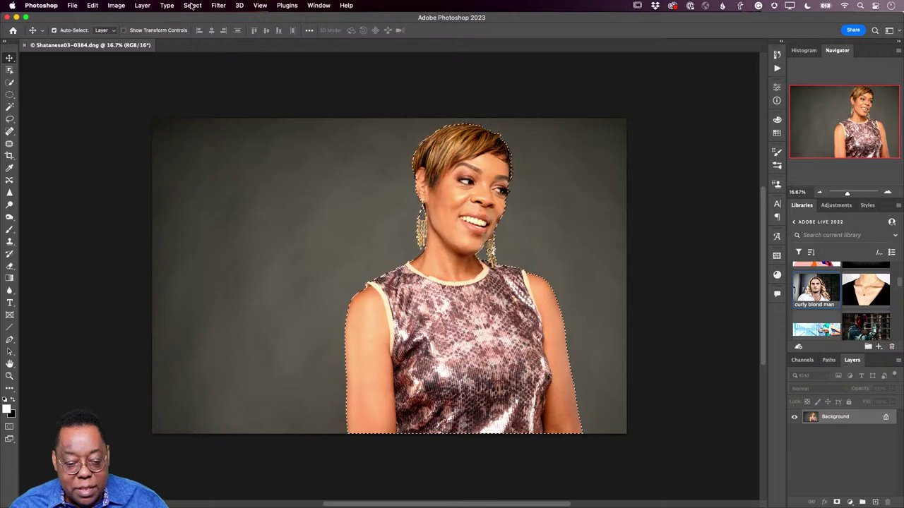
click(192, 5)
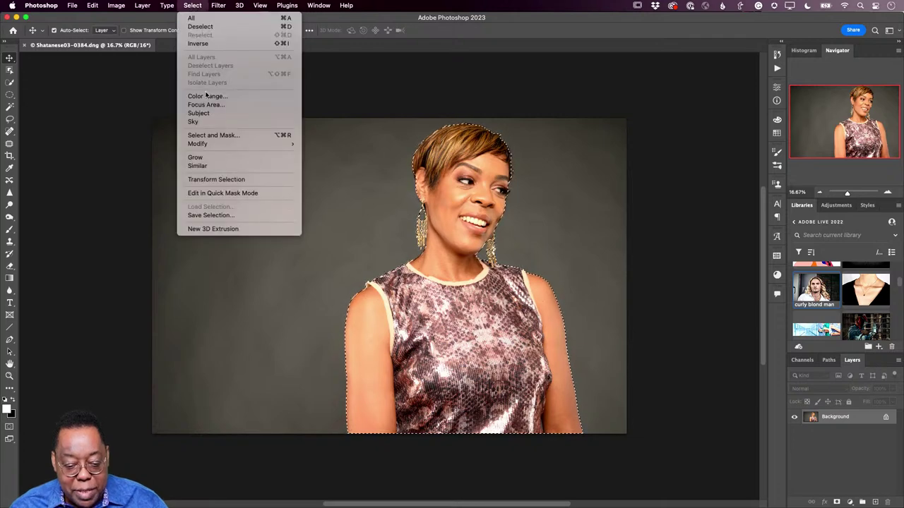
click(211, 135)
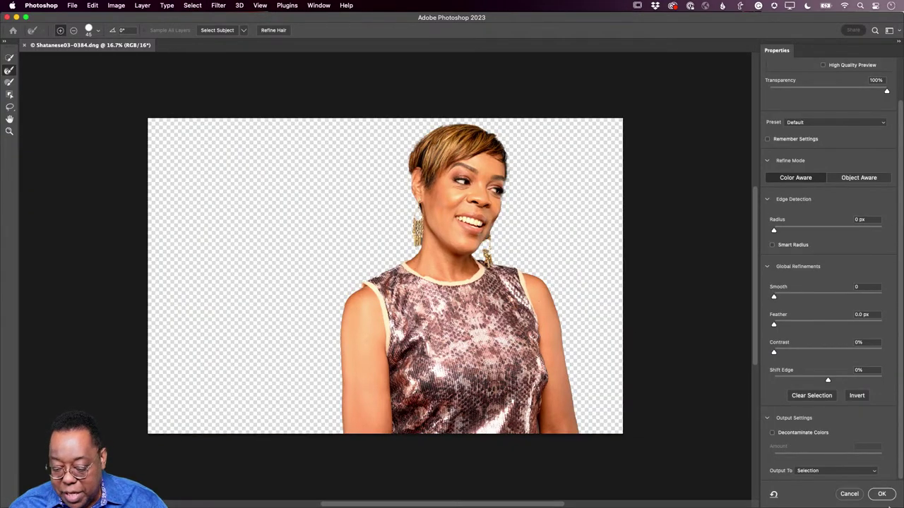
click(807, 432)
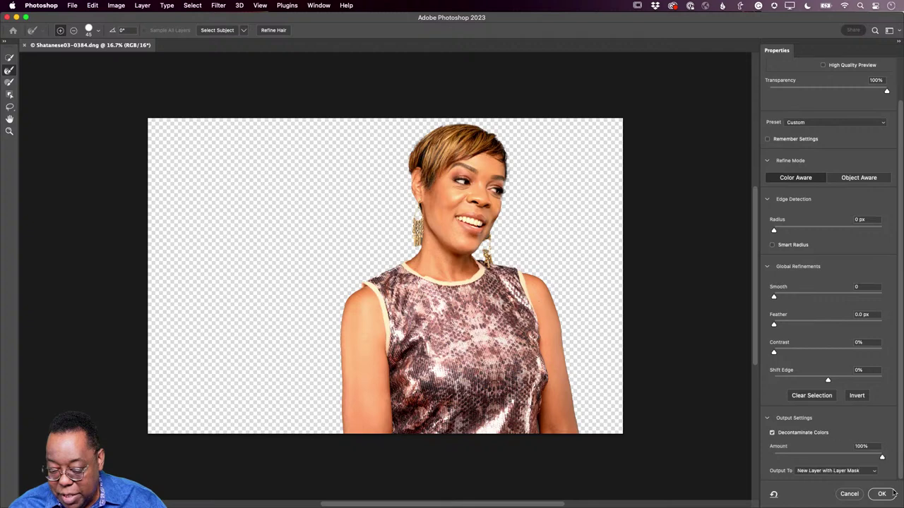
click(882, 494)
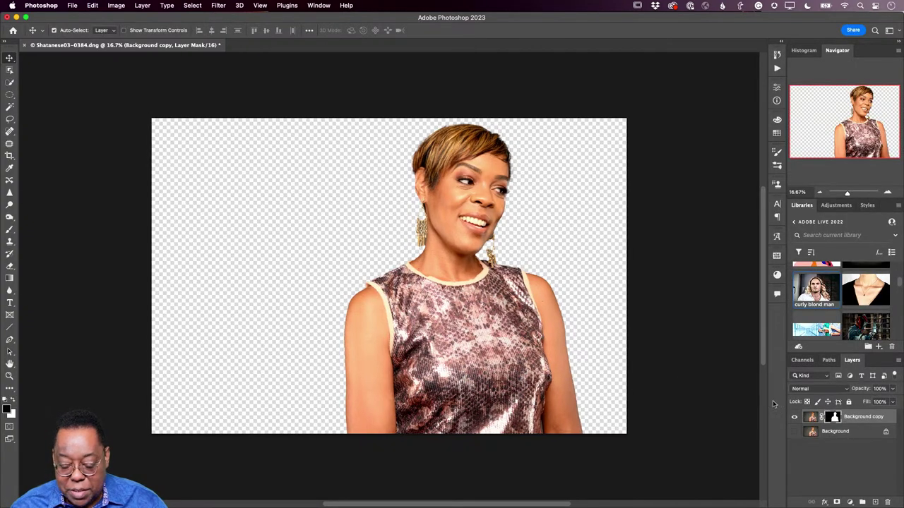
- Move the woman's cutout to the left side of the canvas and open the Materials library with the Background layer selected
drag(473, 338, 292, 336)
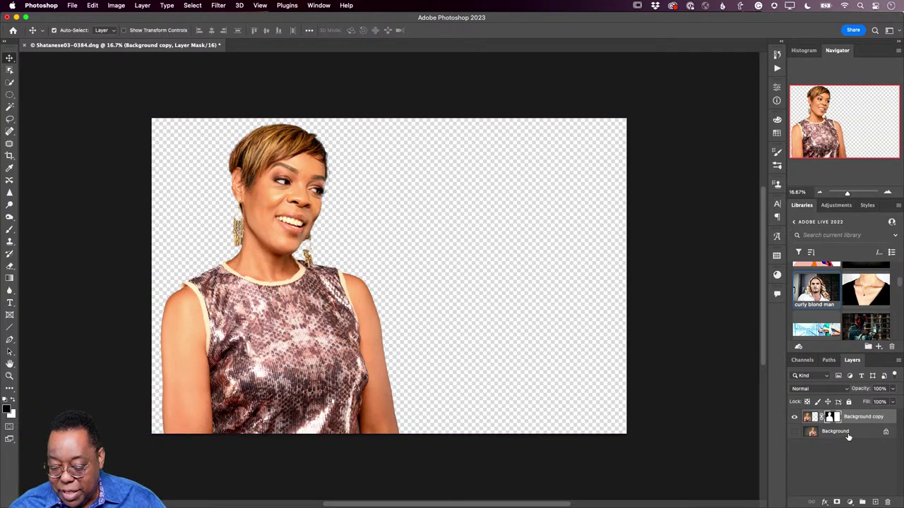
click(848, 434)
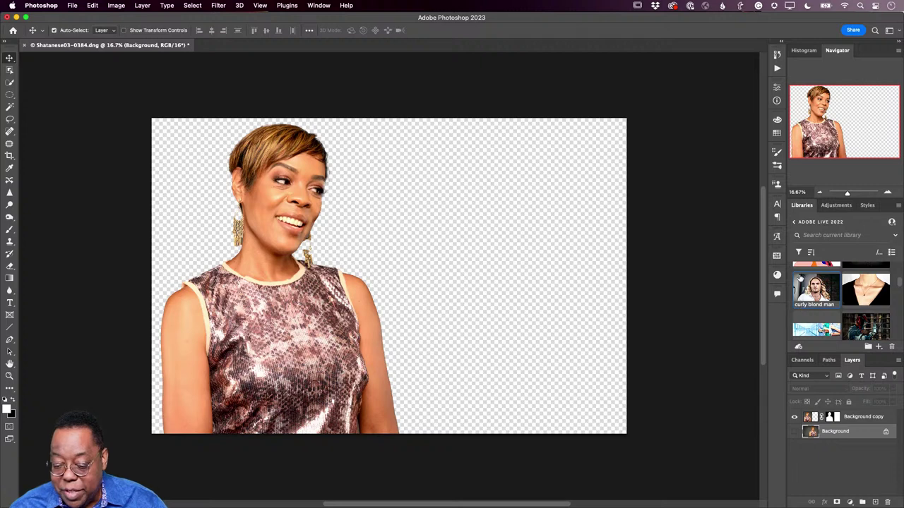
click(318, 5)
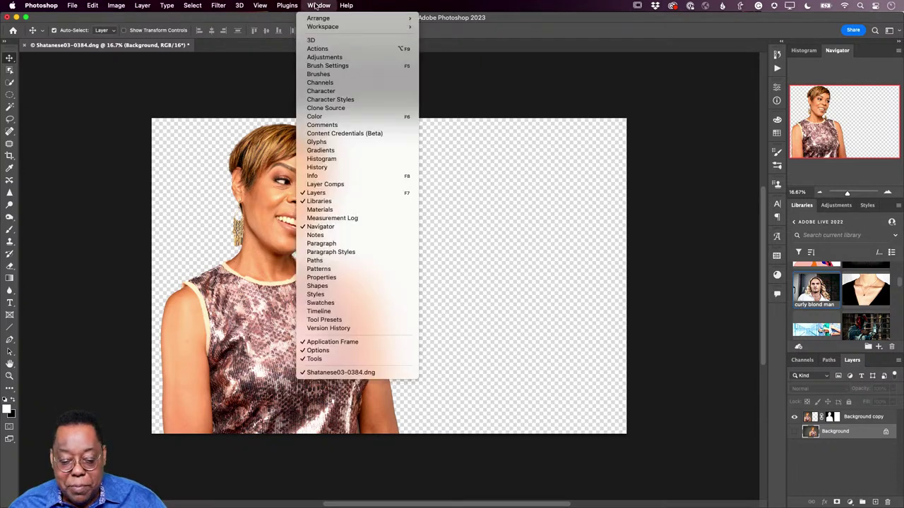
click(372, 209)
- Try the Wax Chalk Background and Wax Chalk Strokes materials as the backdrop behind the woman
scroll(713, 273, down, 10)
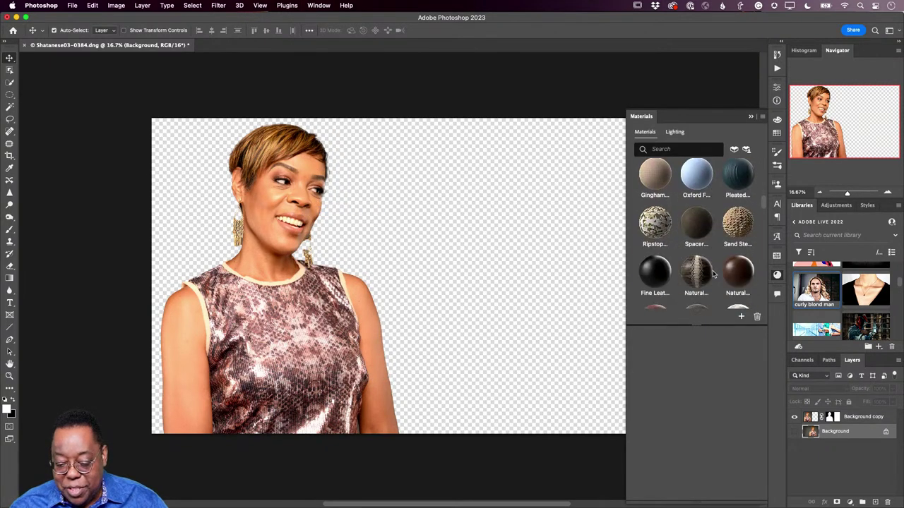
scroll(713, 273, down, 4)
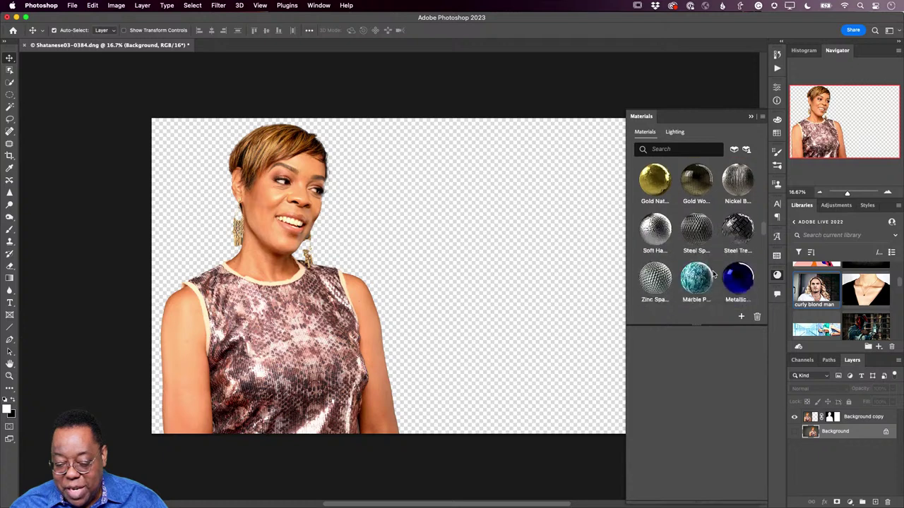
scroll(713, 273, down, 1)
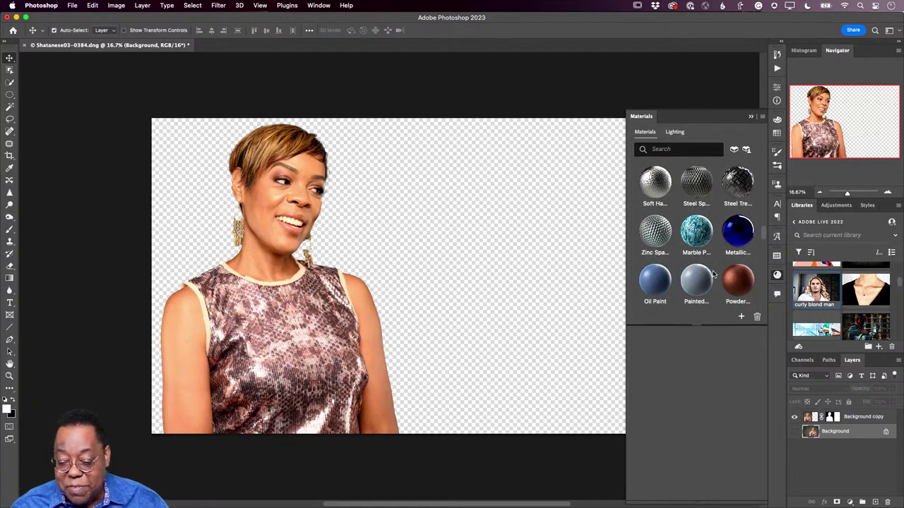
scroll(713, 274, down, 6)
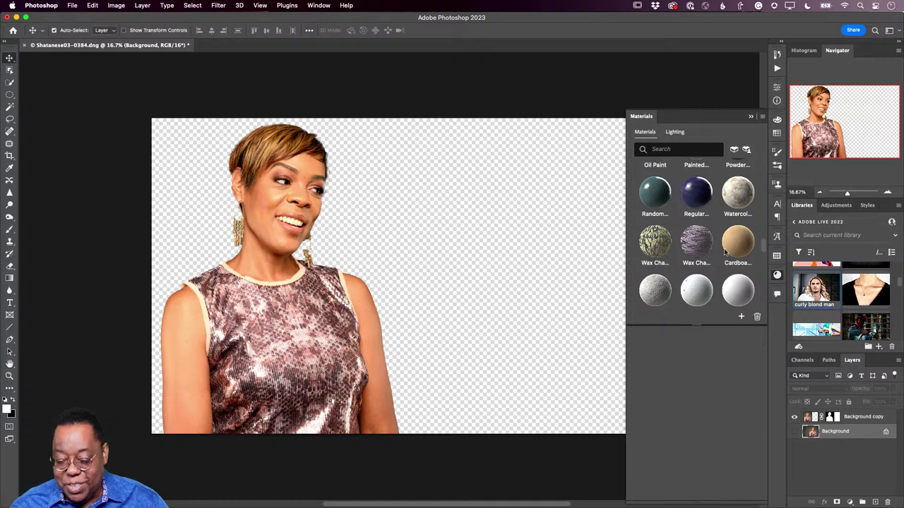
click(659, 247)
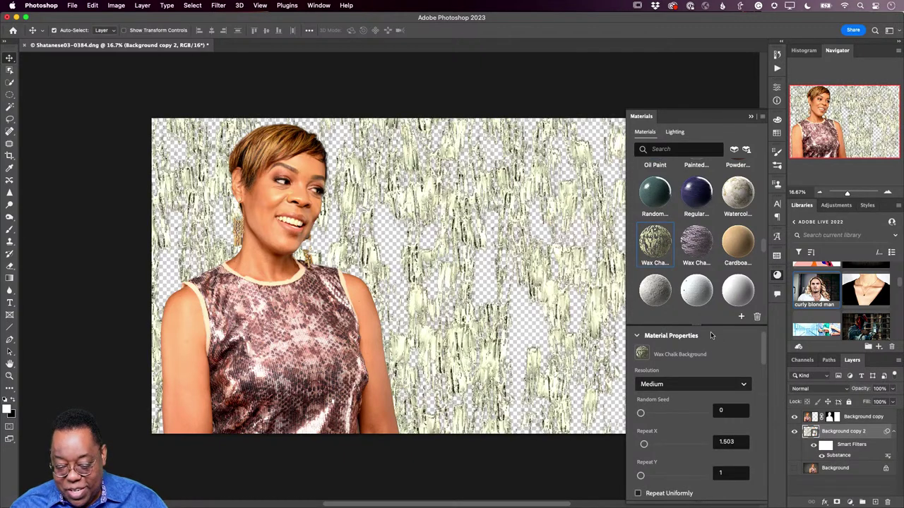
click(698, 244)
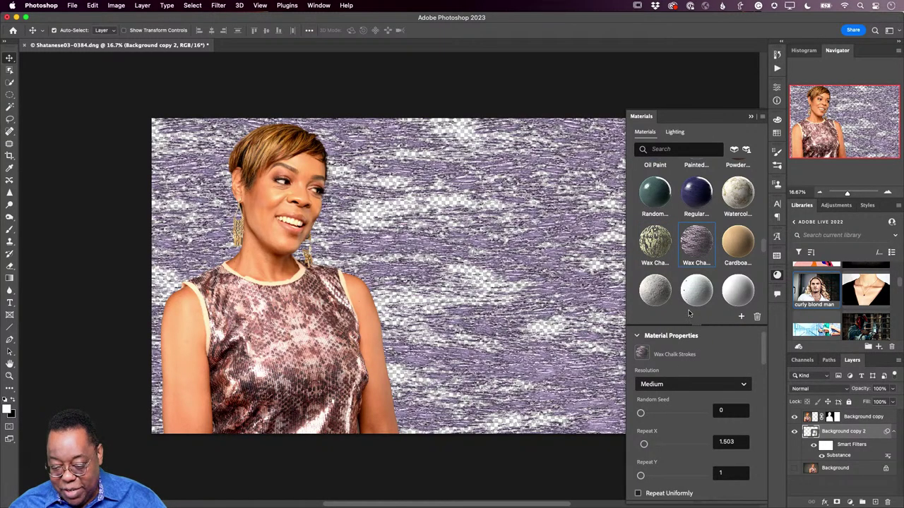
scroll(689, 309, down, 2)
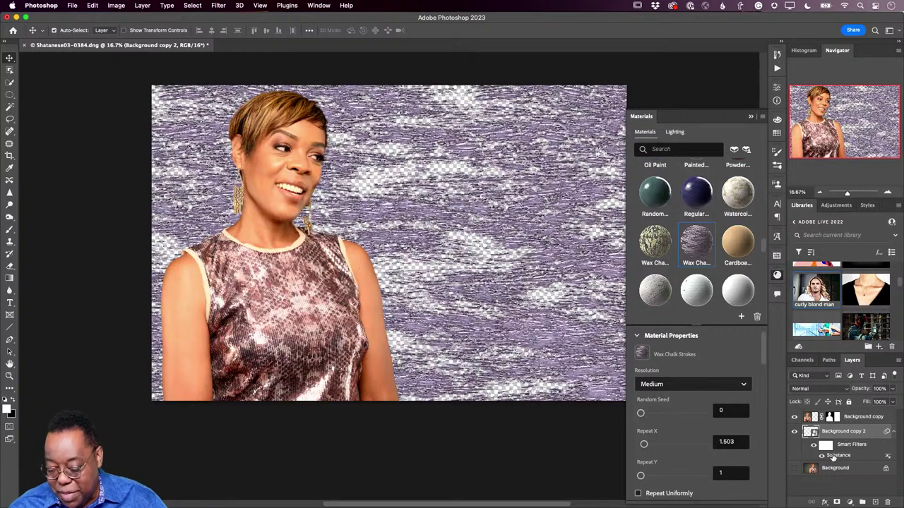
- Add a new layer directly above Background and fill it with pink #b79697 sampled from the woman's top
click(840, 469)
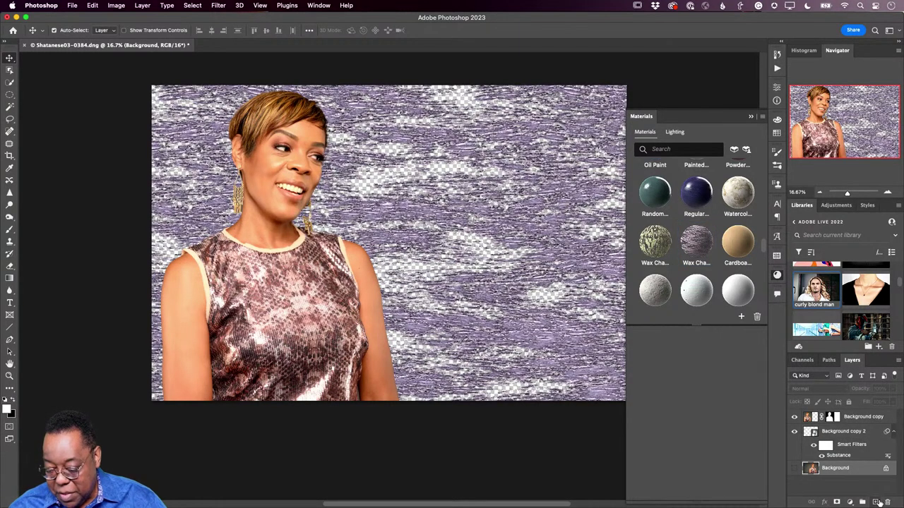
click(874, 502)
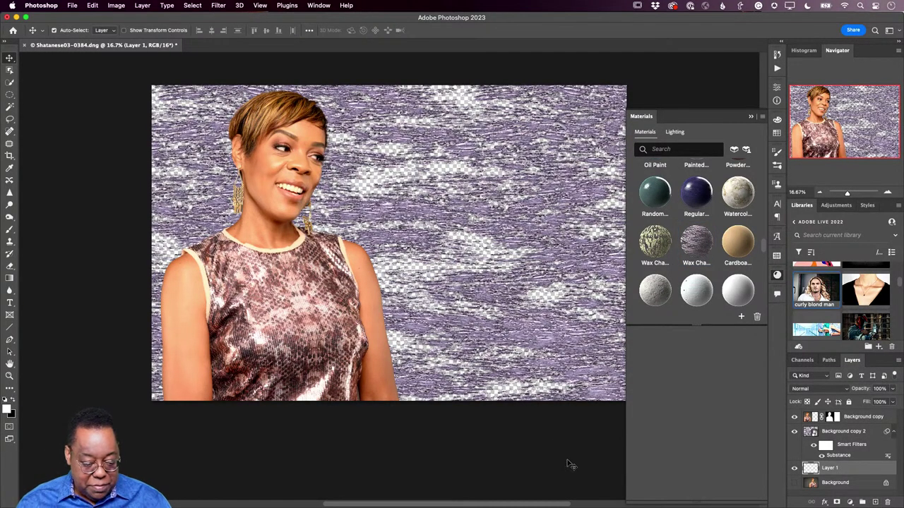
click(8, 410)
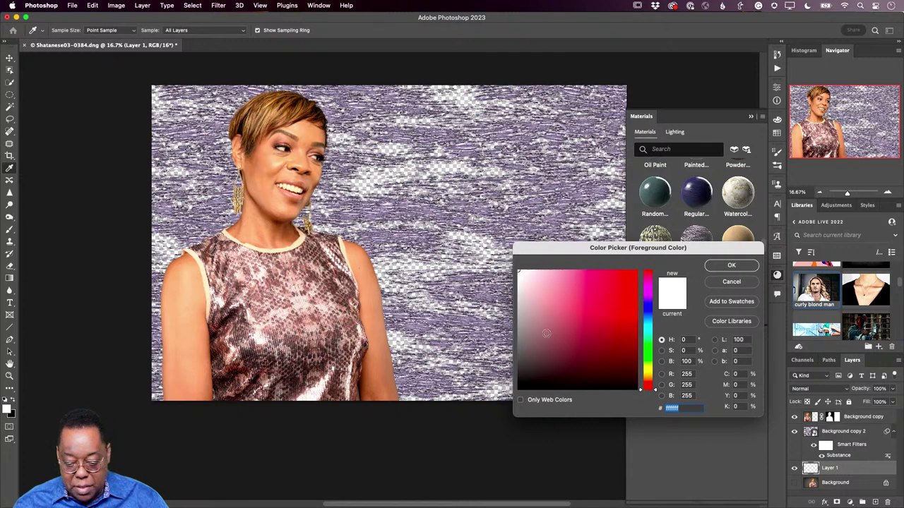
click(533, 340)
drag(533, 340, 537, 333)
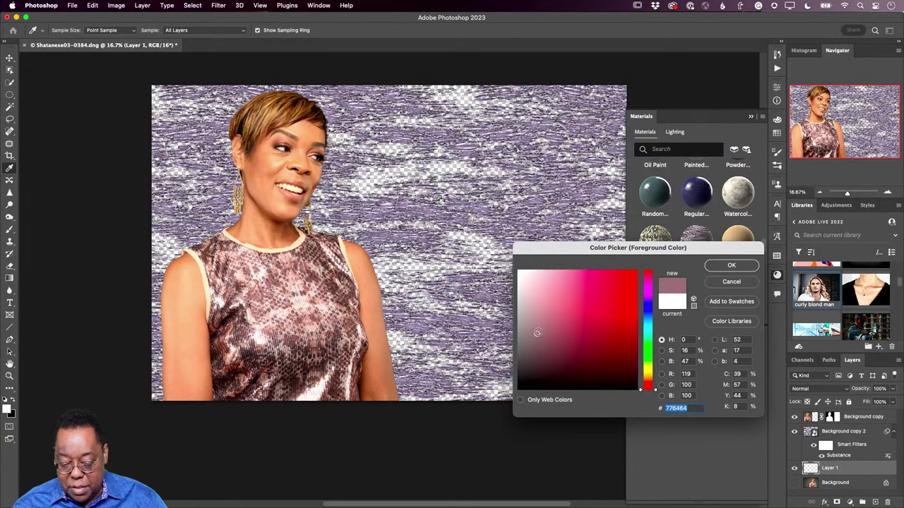
click(334, 288)
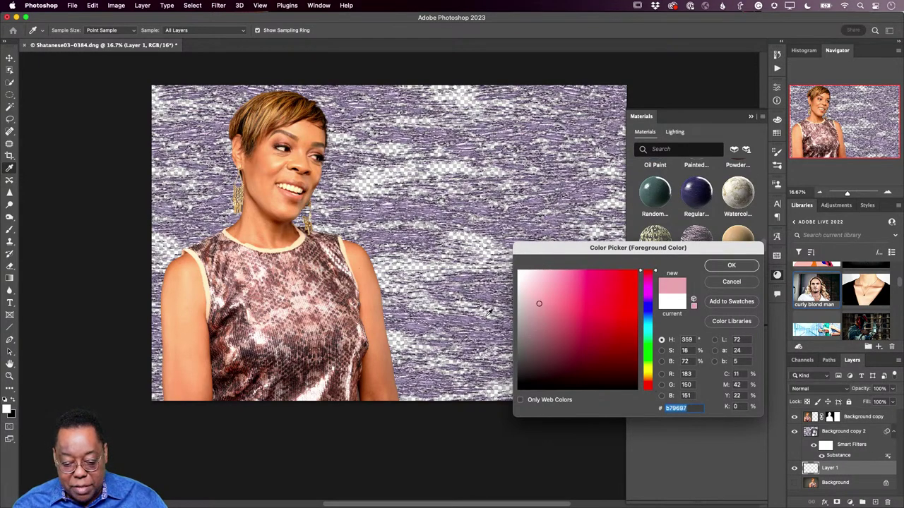
click(718, 268)
key(alt+BackSpace)
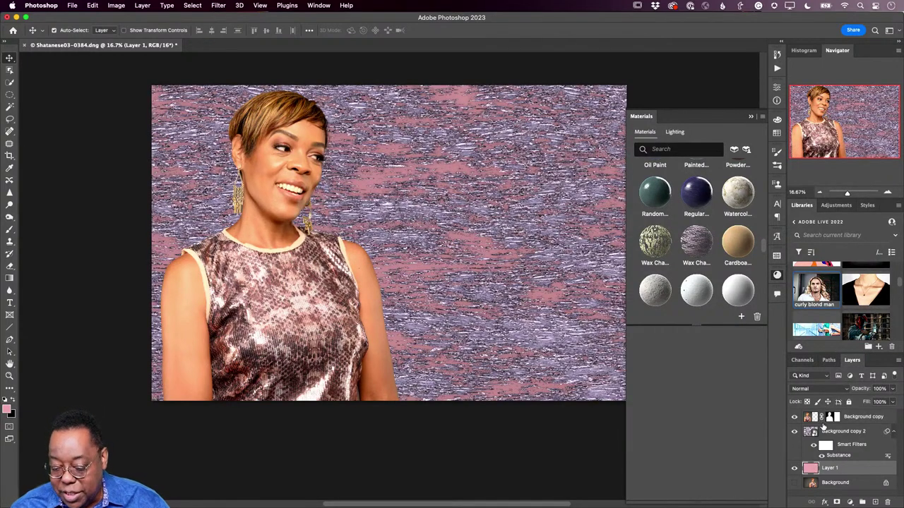
- Try the Wax Paint, Eggcrate Acoustic Foam Panel and Plywood Dock materials on the pink layer
scroll(703, 271, down, 10)
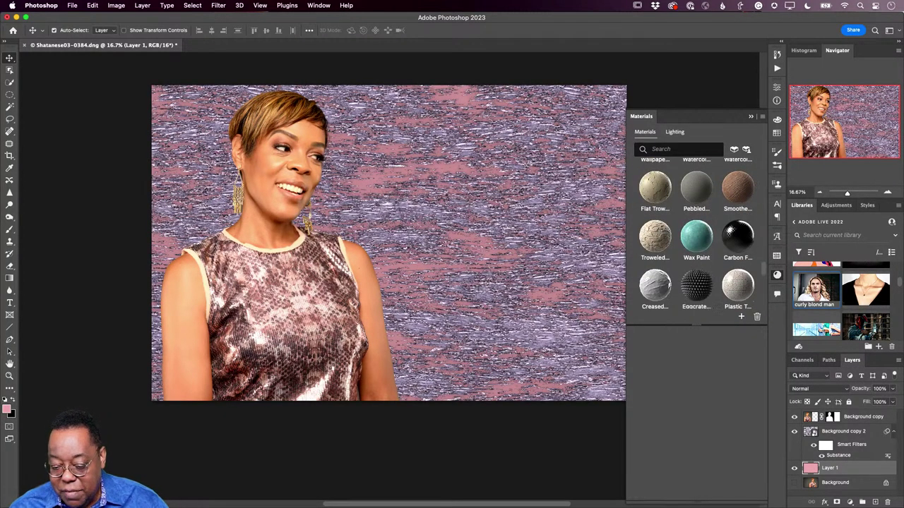
click(698, 243)
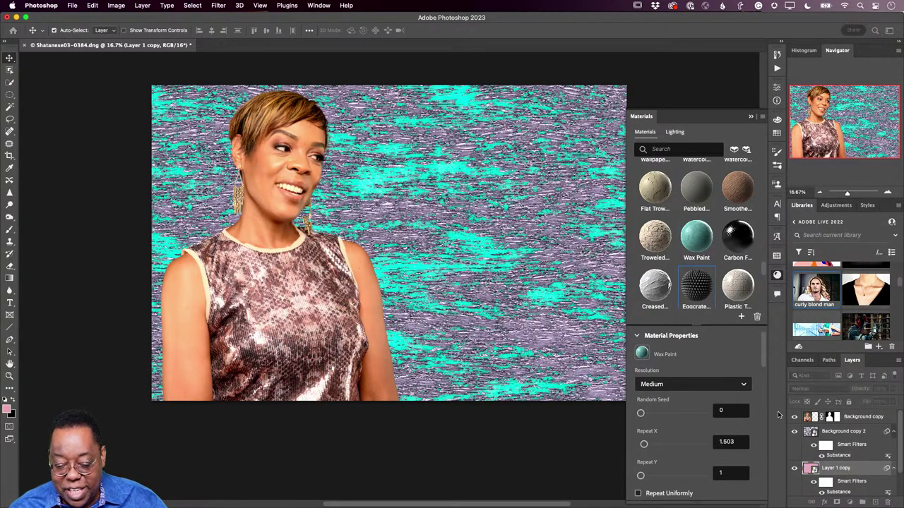
scroll(698, 268, down, 5)
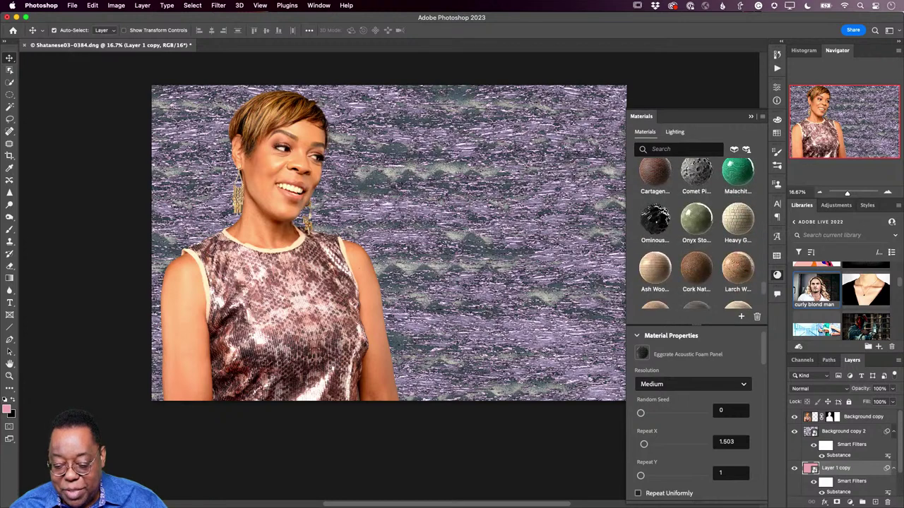
click(699, 282)
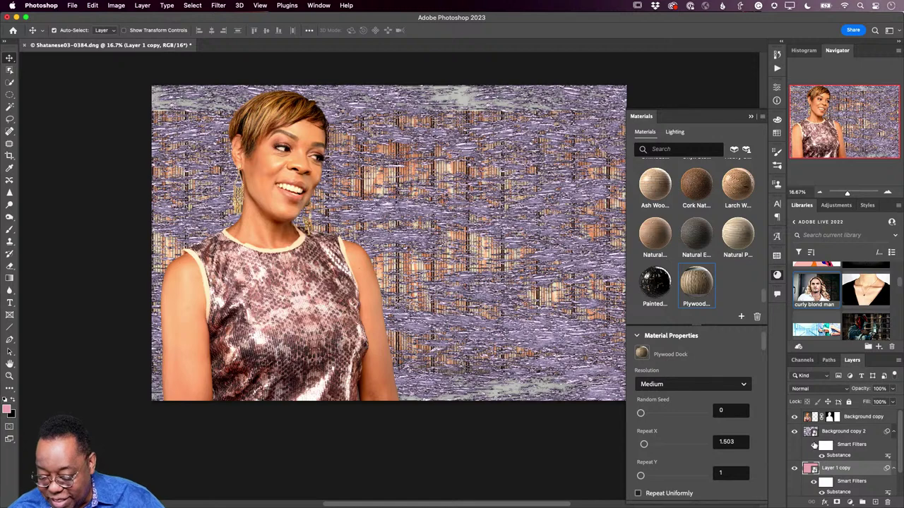
- Hide the Wax Chalk Strokes layer and the Plywood Dock layer to view the woman over the plain pink fill
click(794, 431)
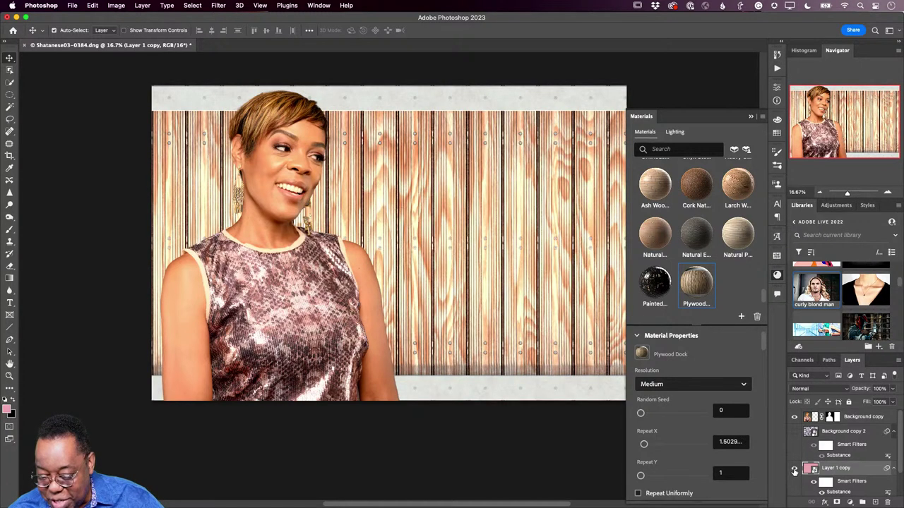
click(794, 469)
scroll(807, 474, down, 2)
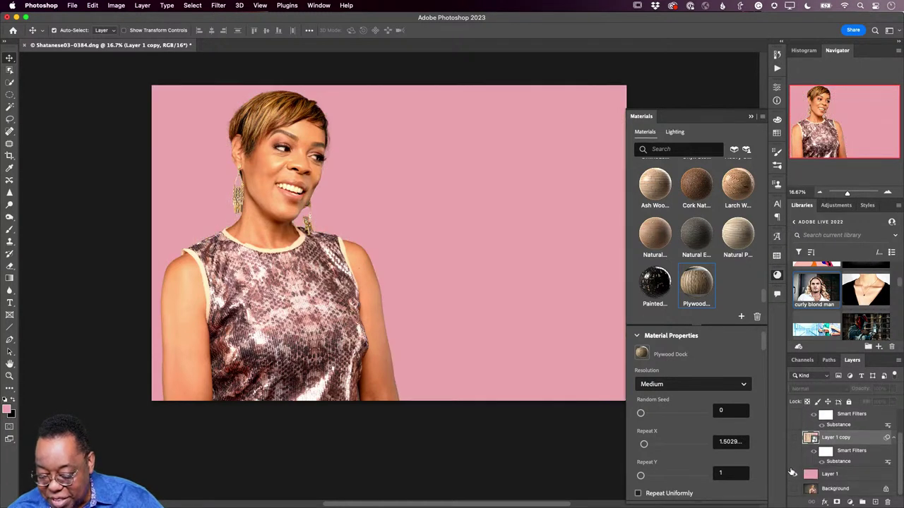
scroll(805, 445, up, 2)
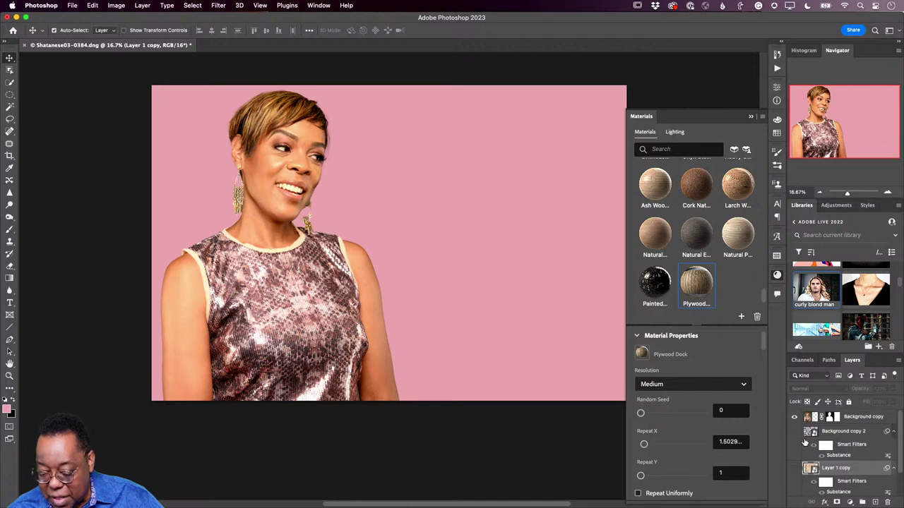
- Apply the Painted Wood Parquet Cube material to Layer 1 copy with random seed 453562, and delete the Wax Chalk Strokes layer
click(662, 288)
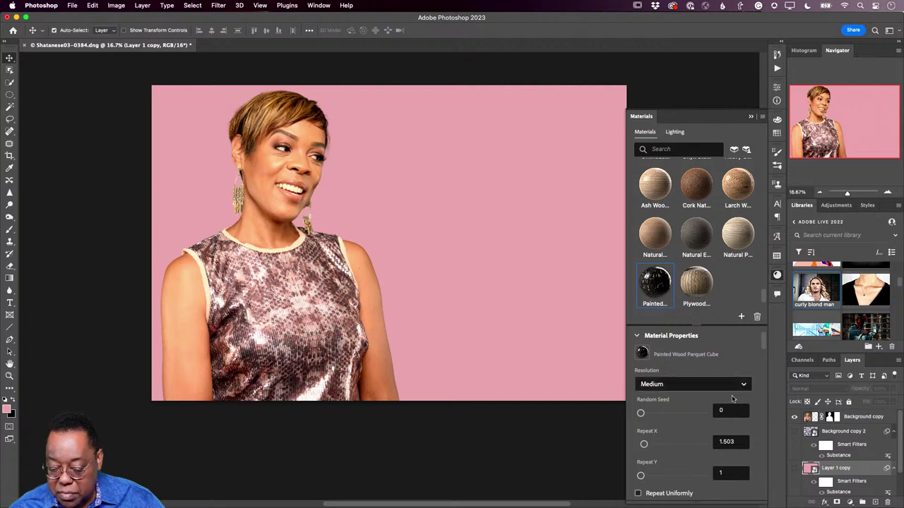
scroll(836, 436, down, 2)
scroll(836, 435, up, 2)
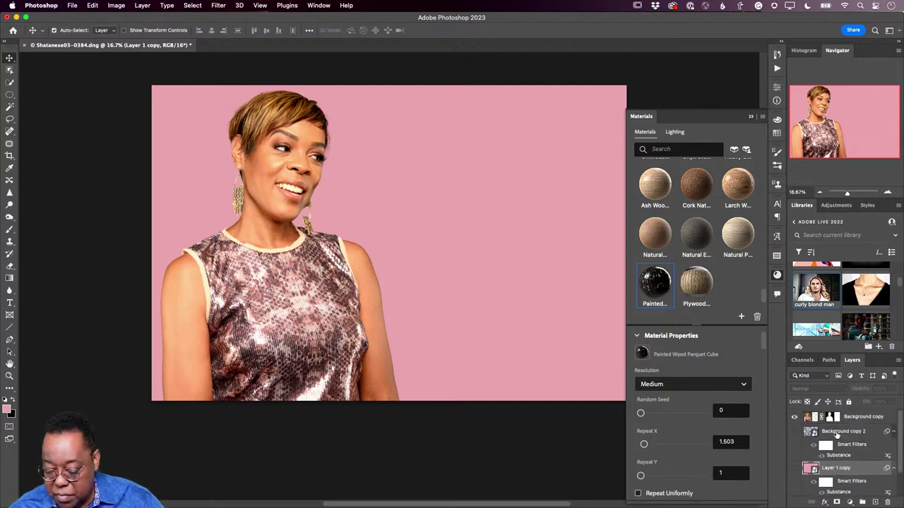
drag(840, 432, 887, 501)
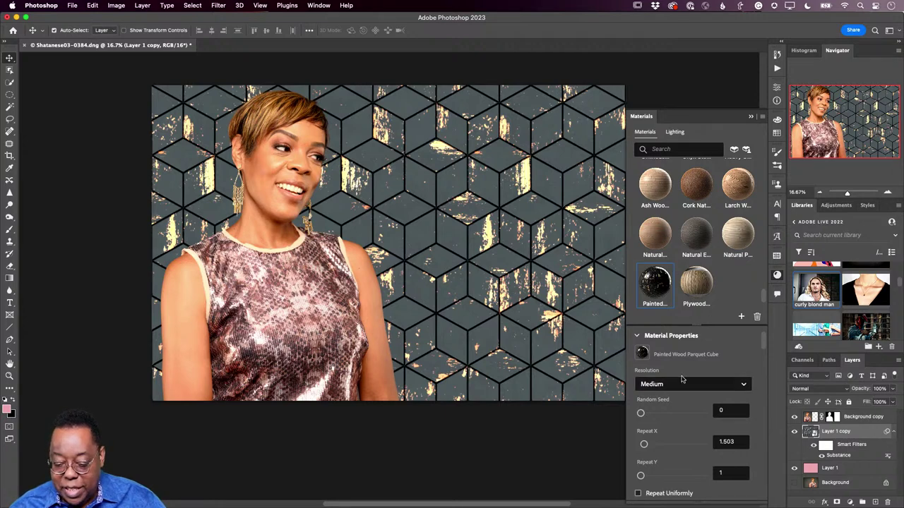
drag(641, 413, 669, 413)
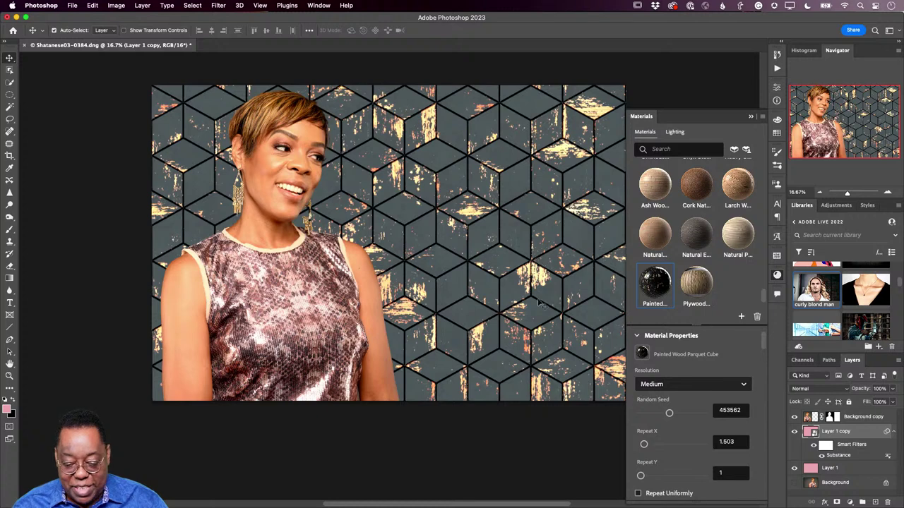
- Hide the woman's layer and place AdobeStock_183718787.jpeg from Downloads, scaled to about 195% over the lower part of the canvas
click(794, 418)
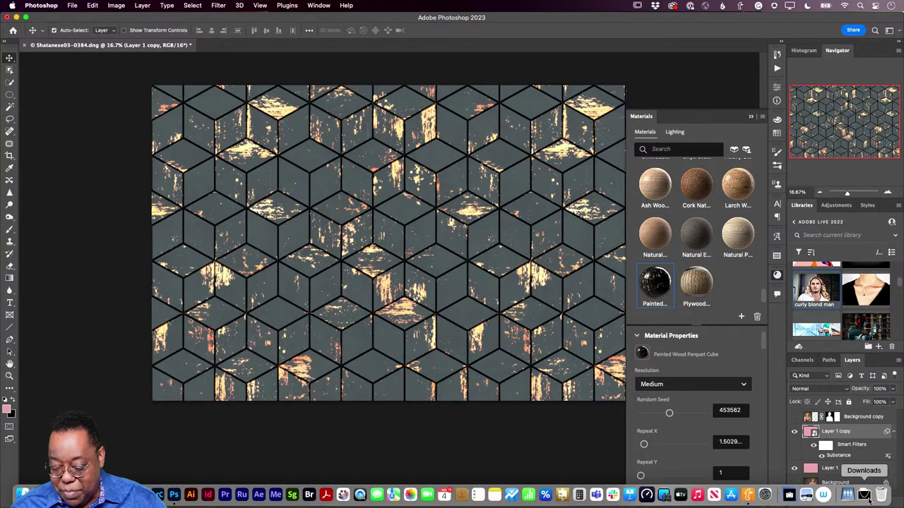
click(866, 496)
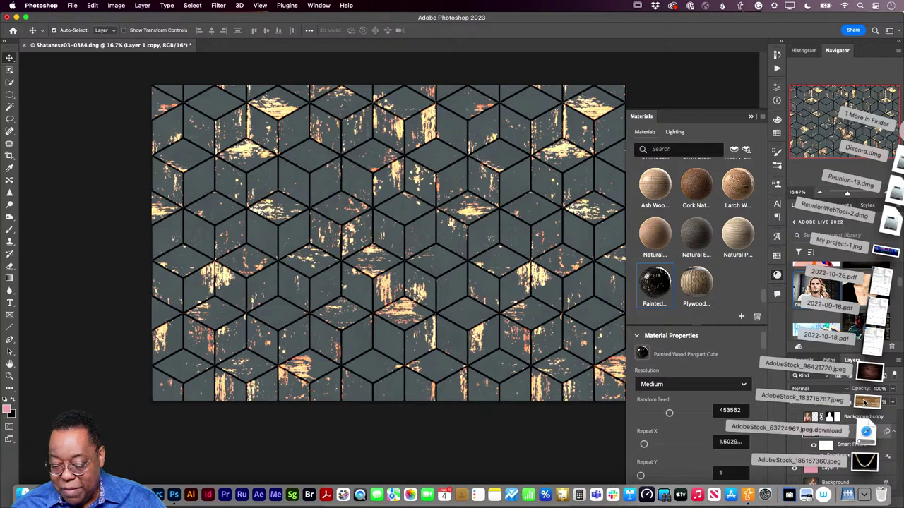
drag(865, 402, 400, 270)
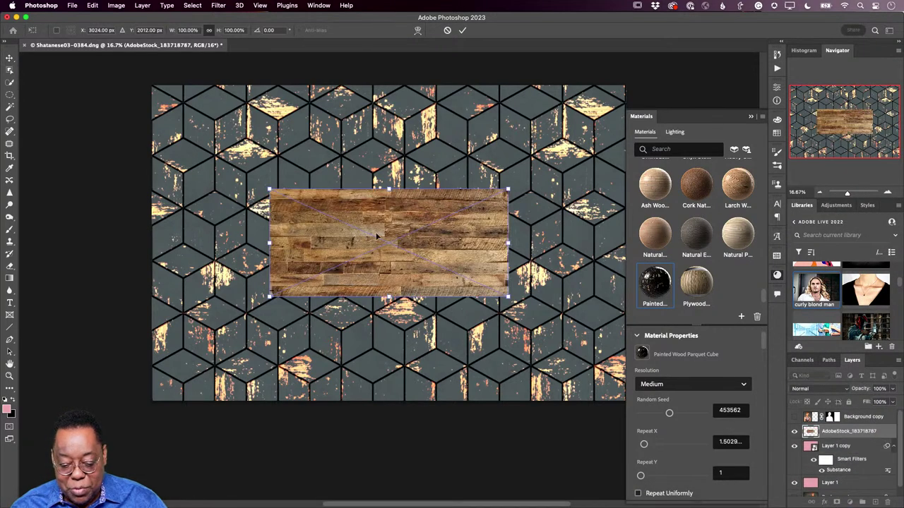
drag(268, 296, 41, 399)
drag(207, 313, 317, 325)
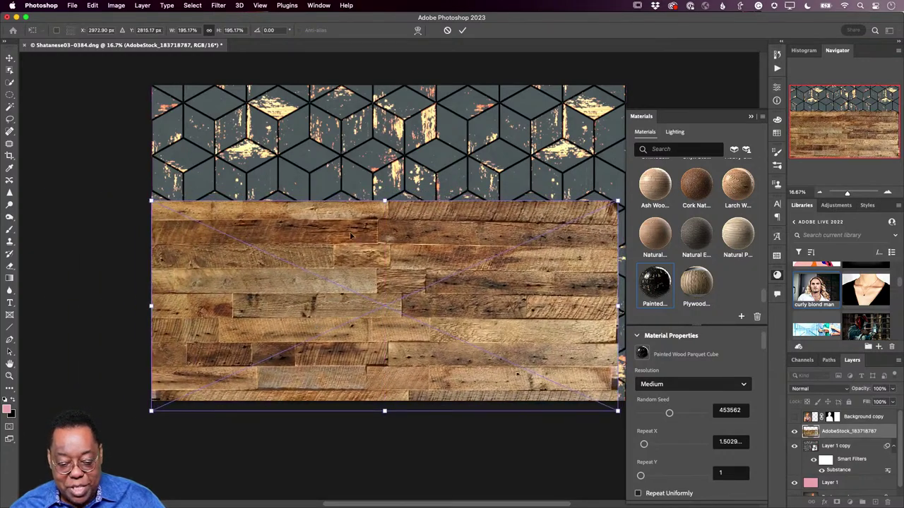
- Distort the wood plank image by pulling both upper corners down and inward, forming a low surface receding in perspective
right_click(356, 249)
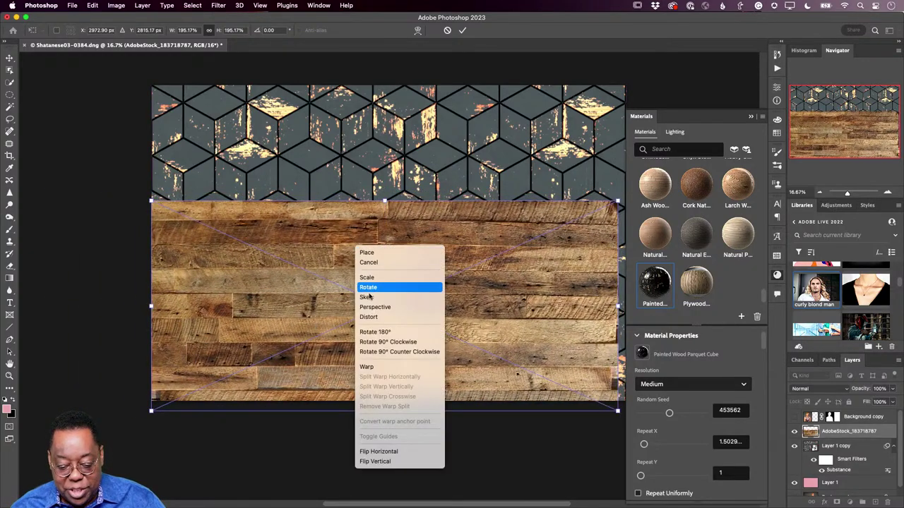
click(369, 317)
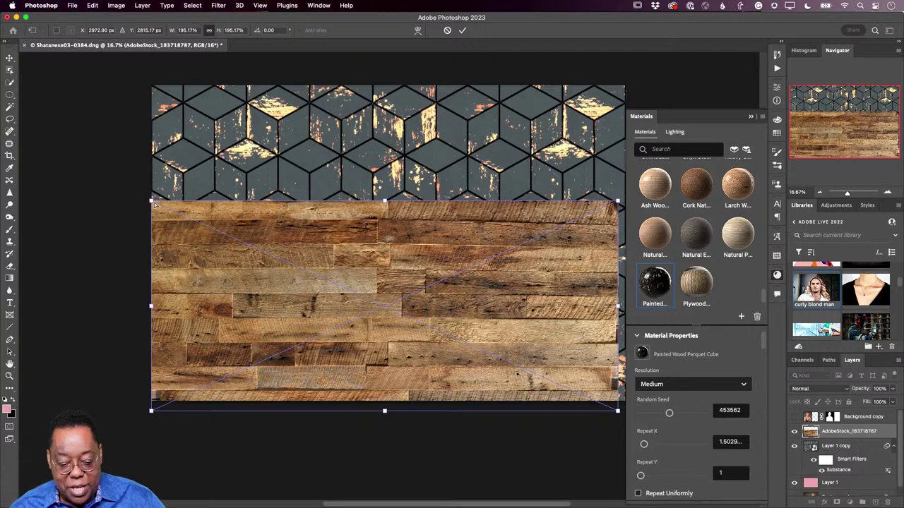
drag(154, 203, 209, 337)
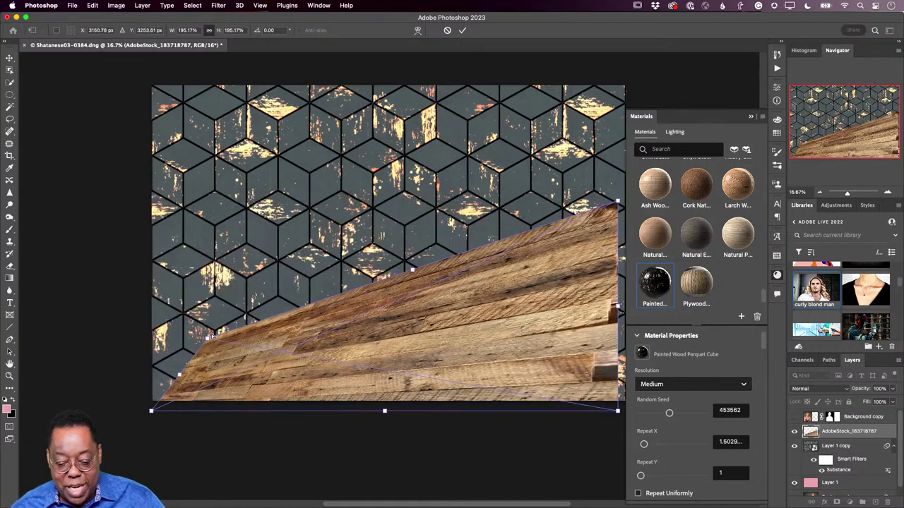
drag(618, 203, 572, 344)
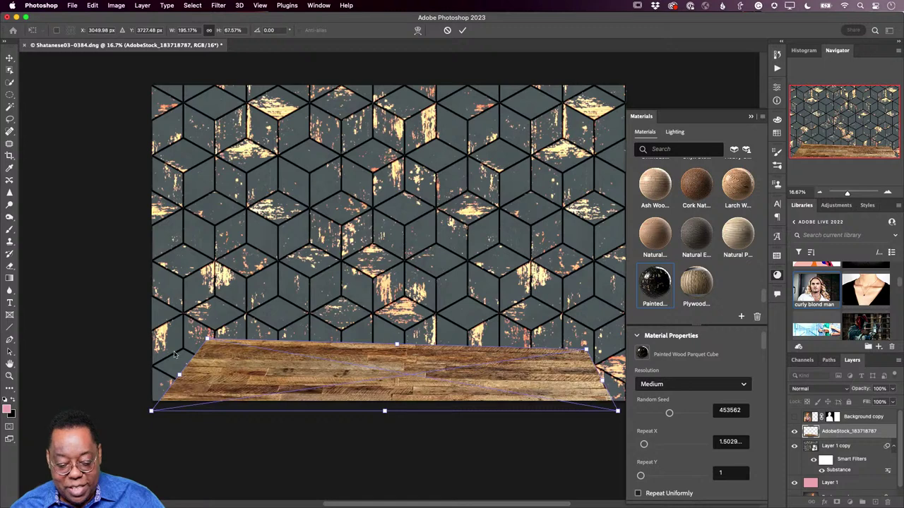
drag(206, 340, 210, 351)
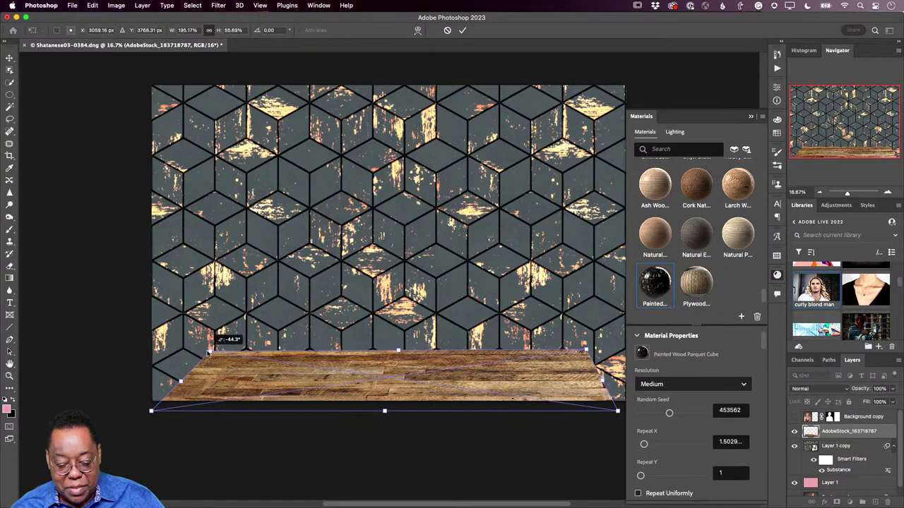
- Stretch the plank surface's four corners outward so it spans the full canvas width with a level back edge, and commit the placement
drag(151, 412, 50, 416)
drag(210, 351, 148, 365)
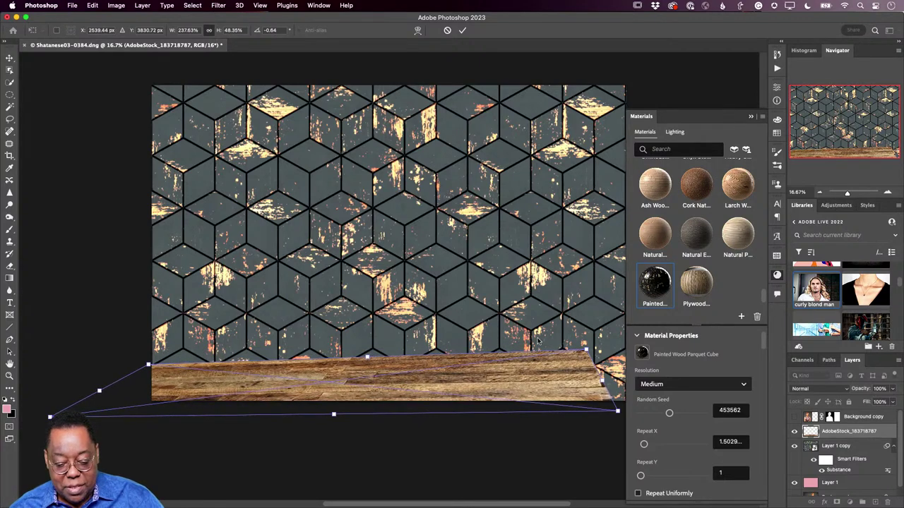
drag(586, 351, 627, 365)
drag(619, 413, 671, 413)
key(Return)
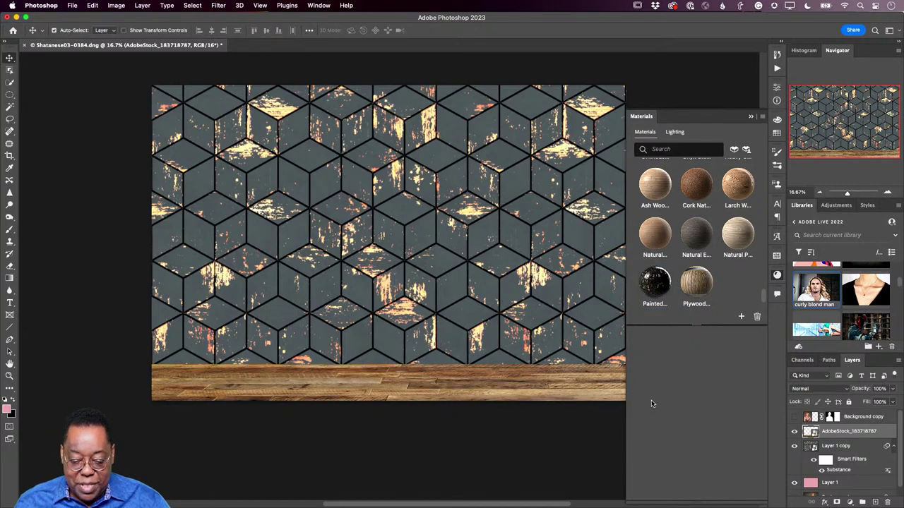